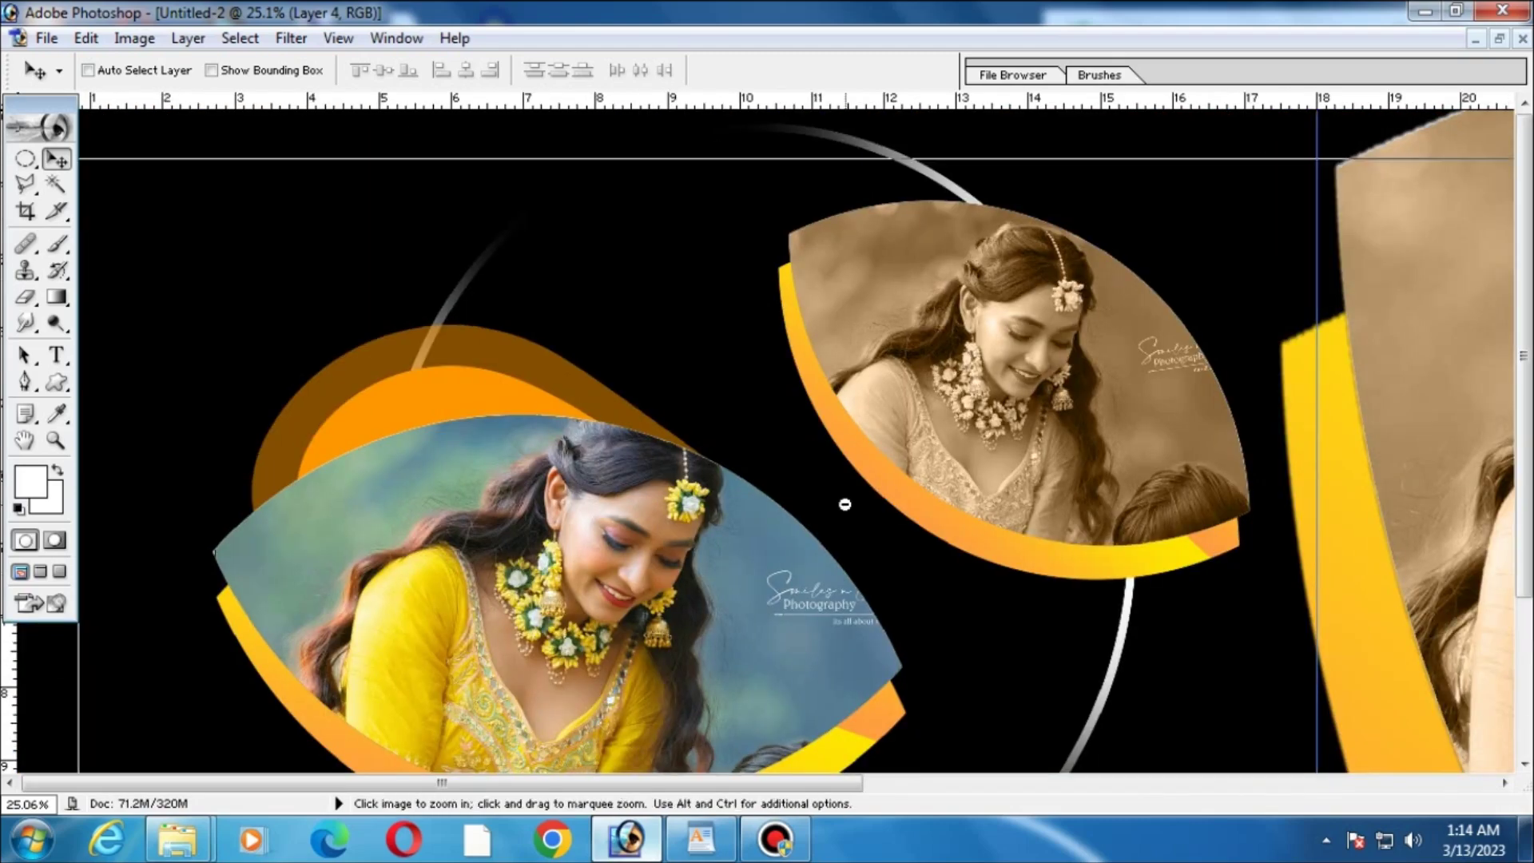
pyautogui.hotkey('ctrl', '-')
# Zoom around the wedding spread to inspect the leaf-shaped and right-hand photos.
pyautogui.hotkey('ctrl', '+')
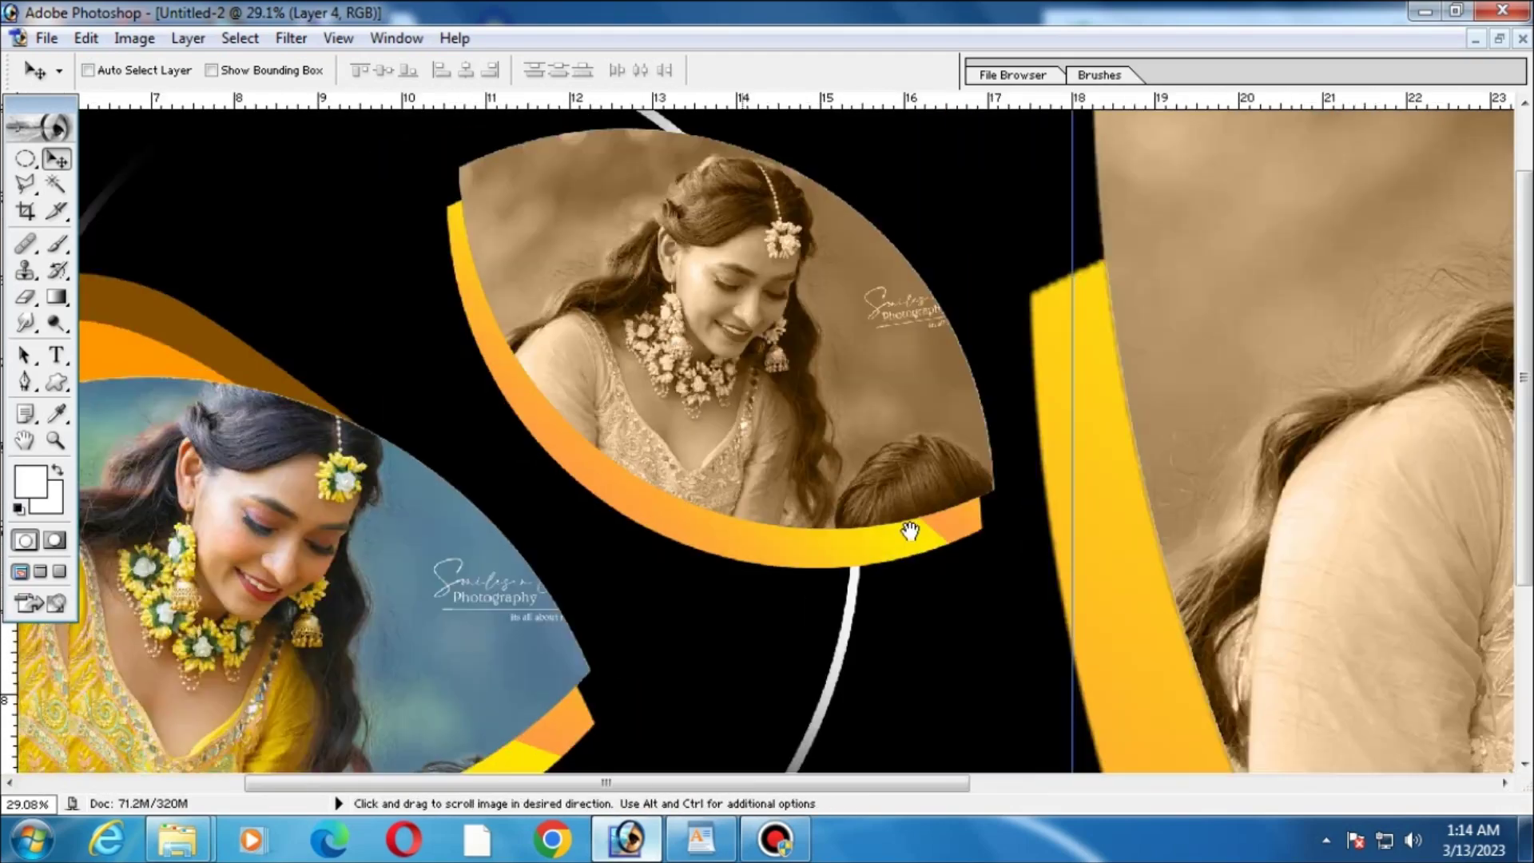
pyautogui.hotkey('ctrl', '-')
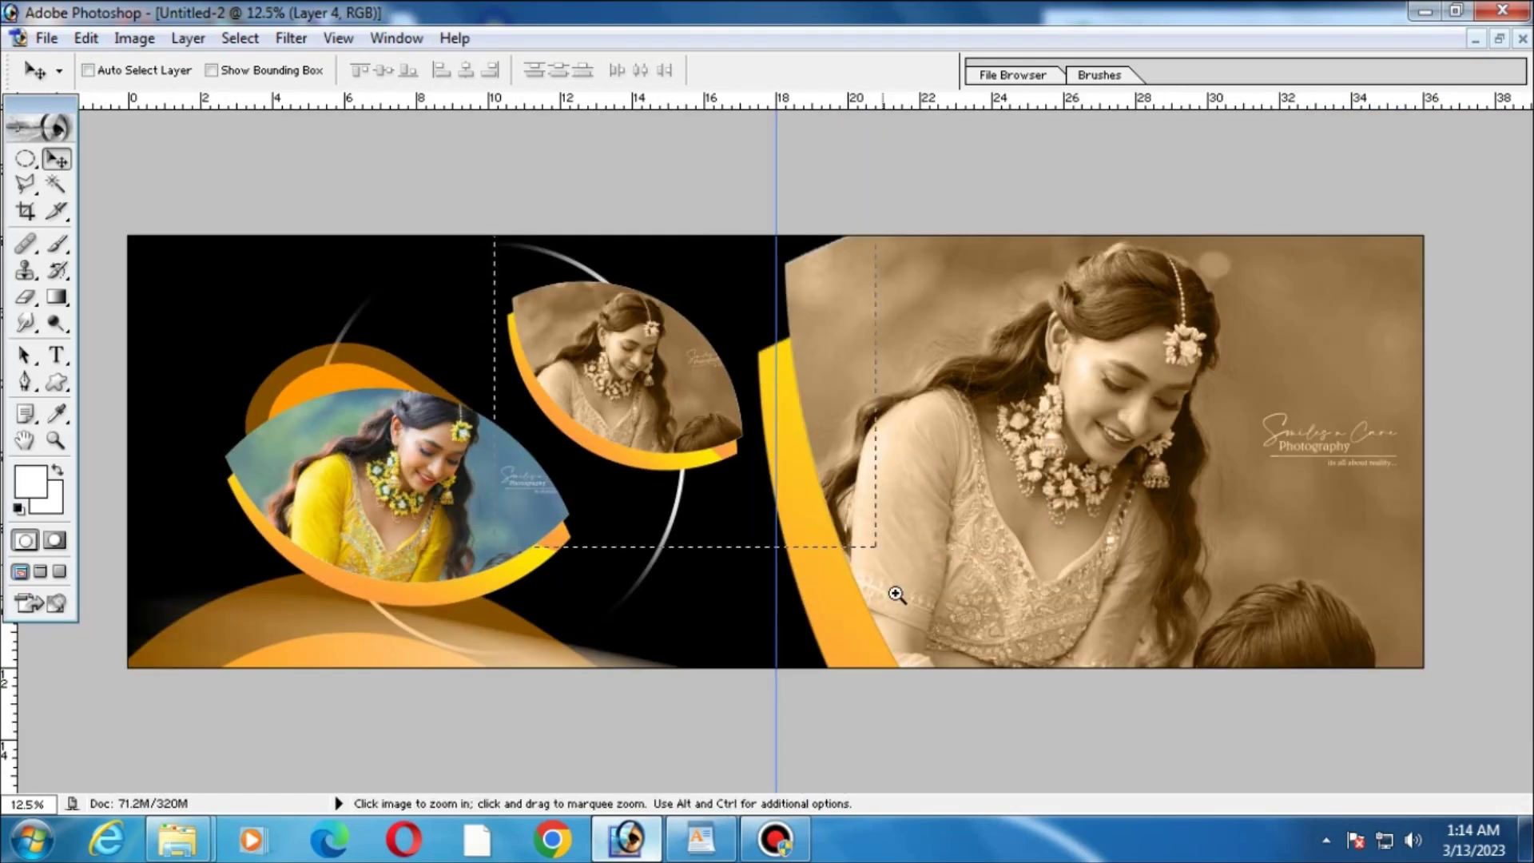
pyautogui.hotkey('ctrl', '+')
pyautogui.hotkey('ctrl', '-')
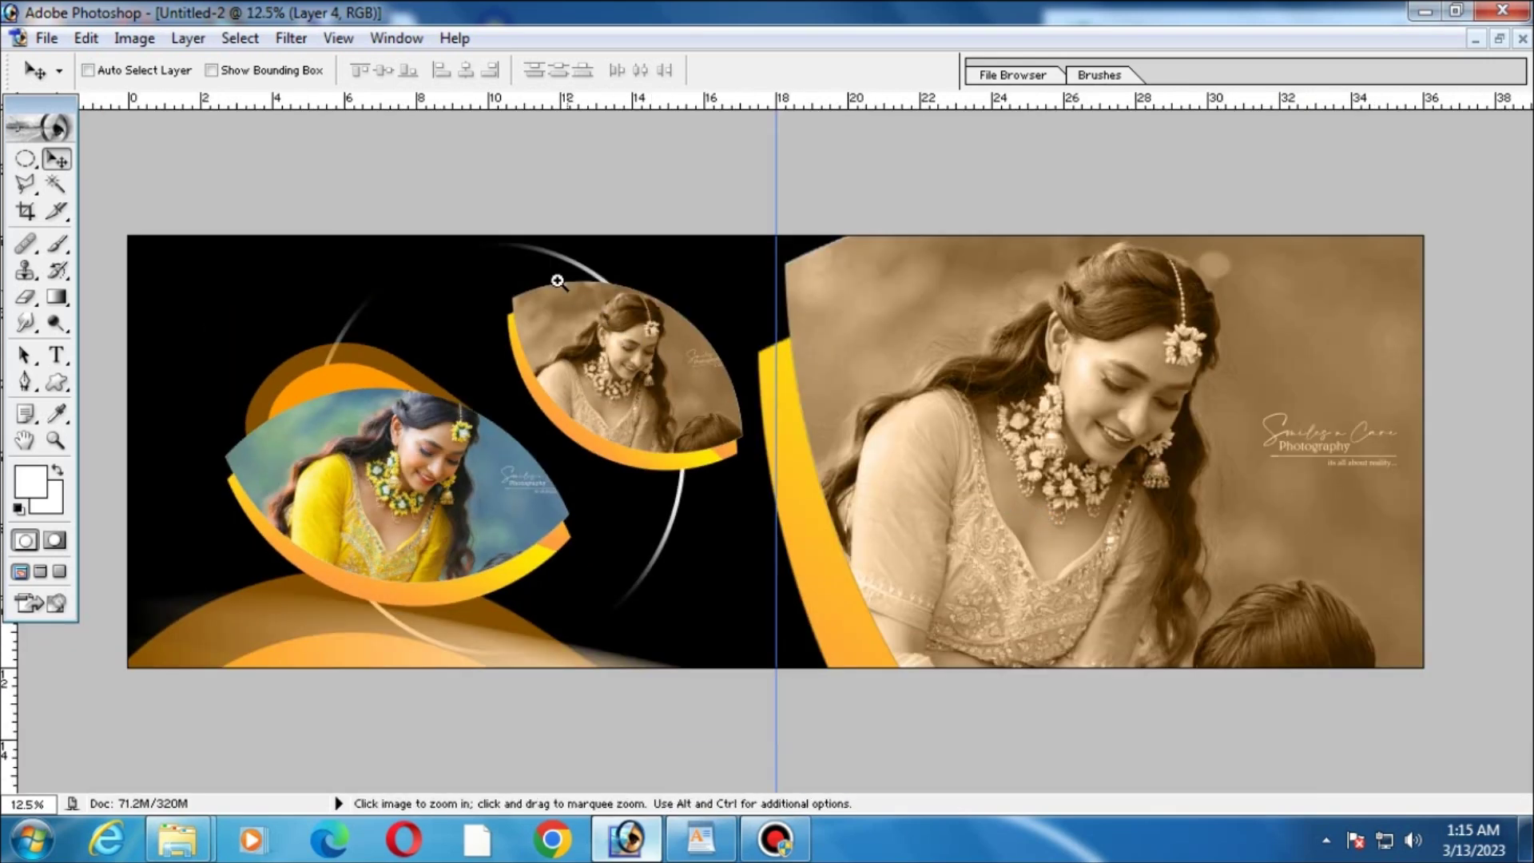
pyautogui.moveTo(576, 298); pyautogui.dragTo(688, 537)
pyautogui.hotkey('ctrl', '-')
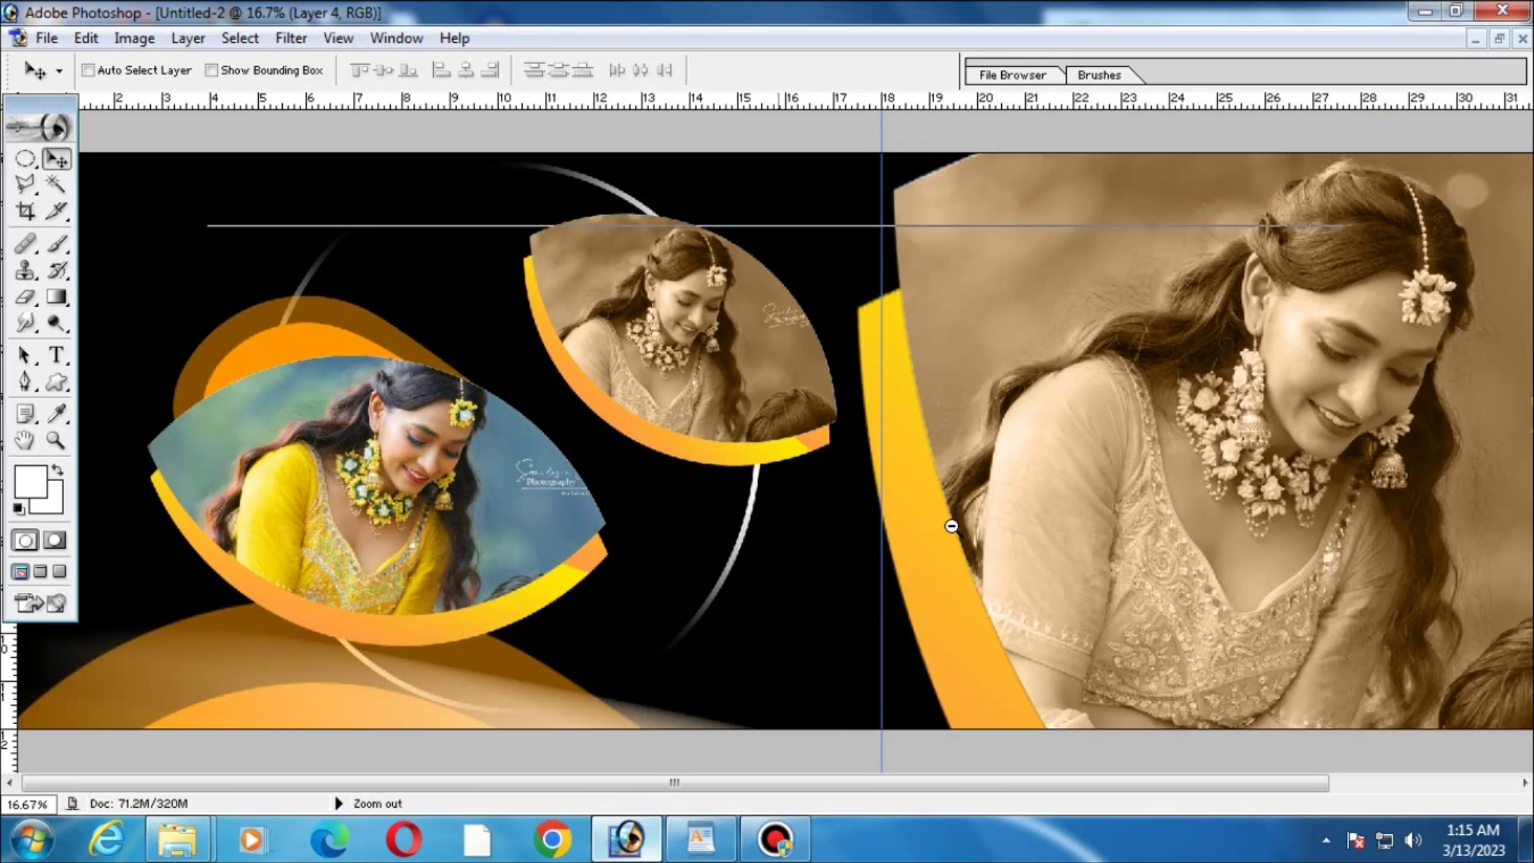
pyautogui.hotkey('ctrl', '-')
pyautogui.moveTo(1020, 549); pyautogui.dragTo(1117, 569)
pyautogui.keyDown('alt'); pyautogui.click(993, 513); pyautogui.keyUp('alt')
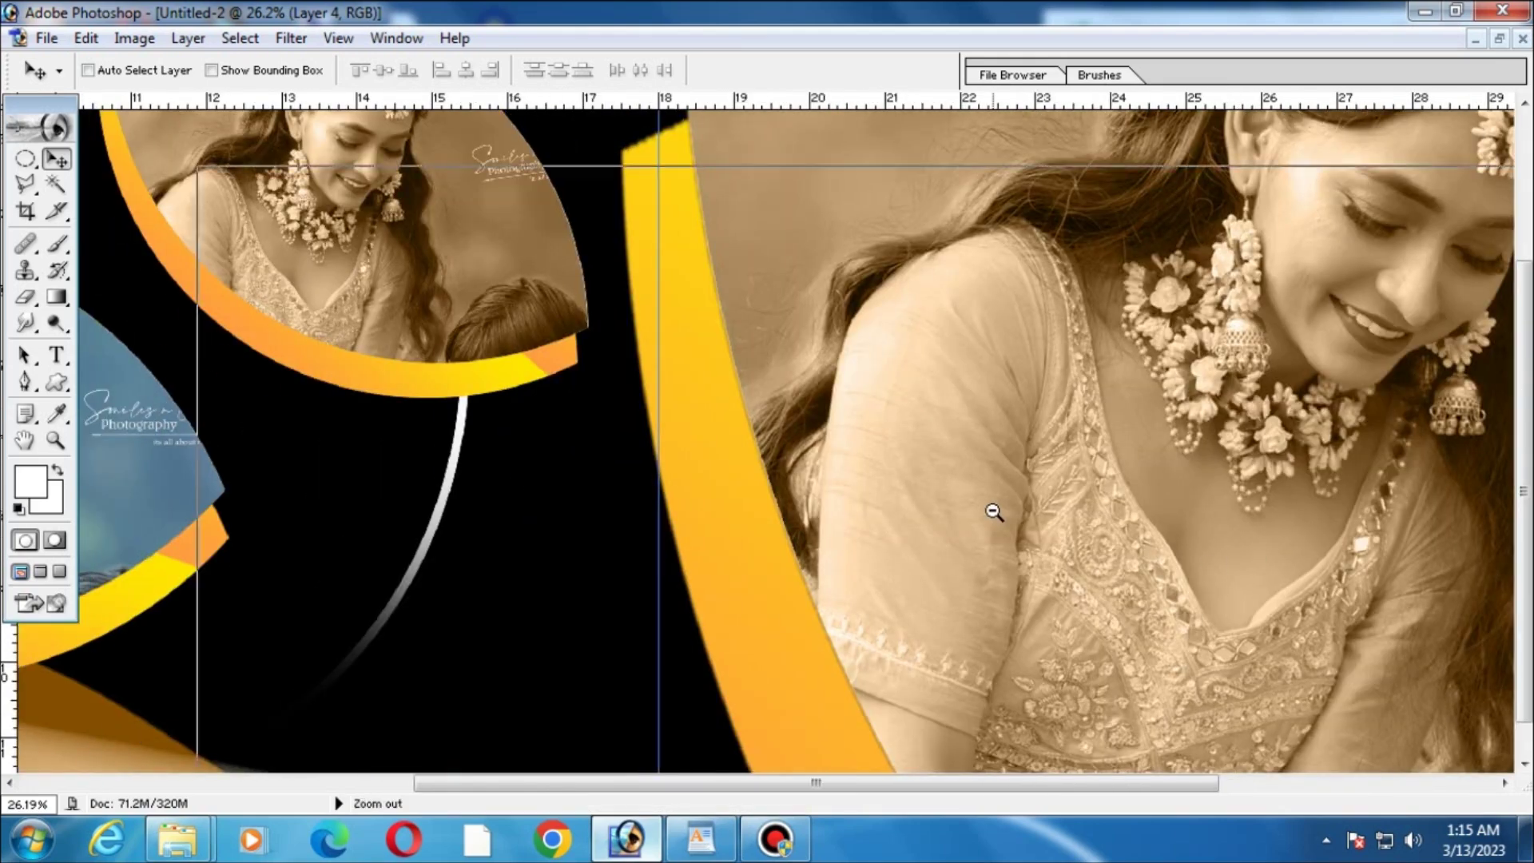
pyautogui.keyDown('alt'); pyautogui.click(765, 467); pyautogui.keyUp('alt')
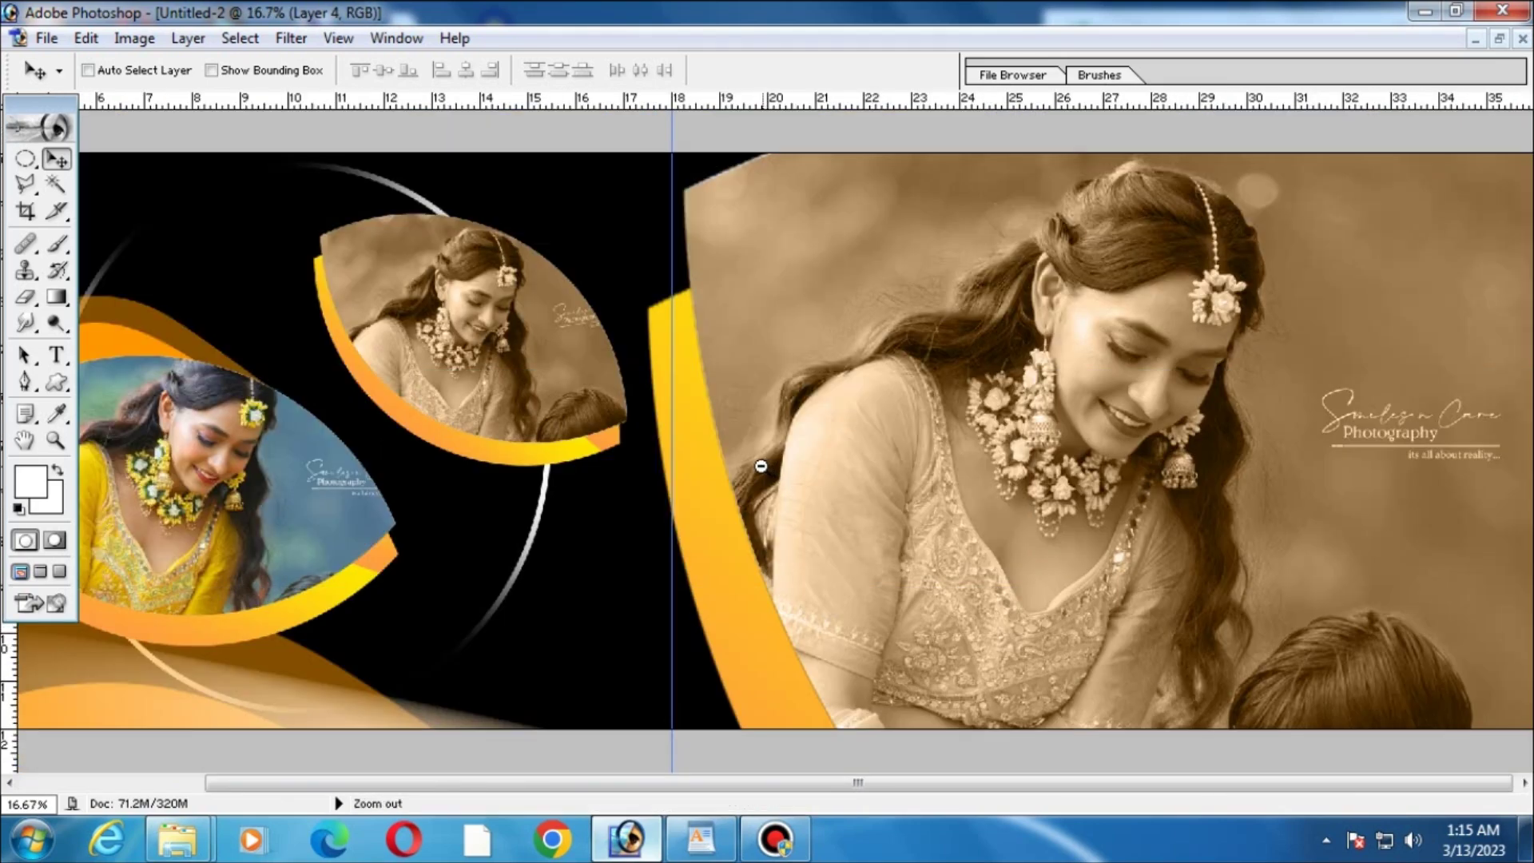
pyautogui.keyDown('alt'); pyautogui.click(762, 466); pyautogui.keyUp('alt')
pyautogui.click(719, 476)
# Close the wedding banner and remaining documents, discarding unsaved changes.
pyautogui.keyDown('alt'); pyautogui.click(799, 464); pyautogui.keyUp('alt')
pyautogui.hotkey('ctrl', 'shift', 'e')
pyautogui.hotkey('ctrl', 'w')
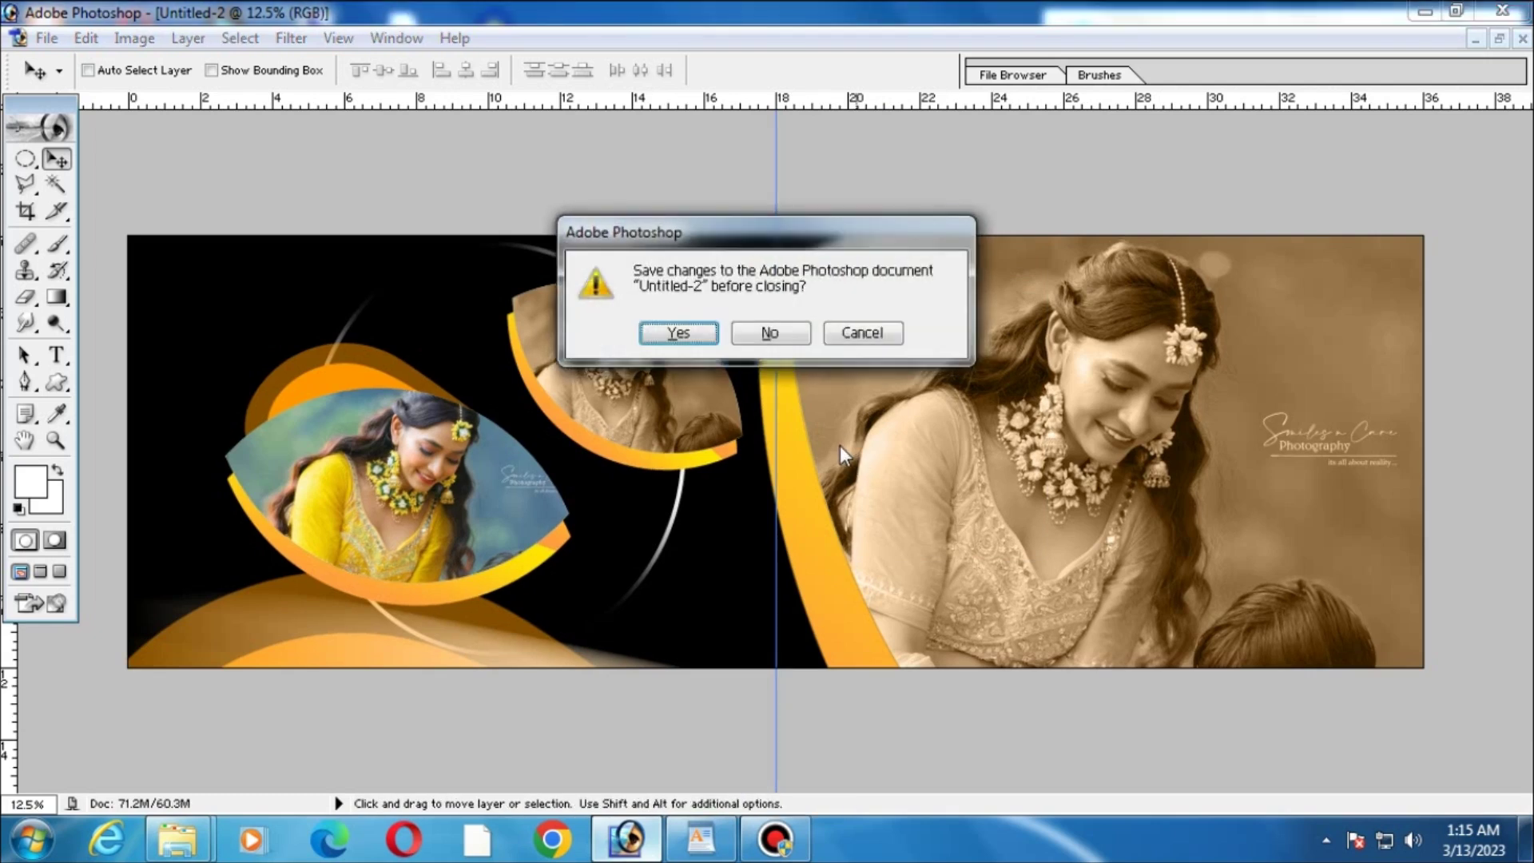
pyautogui.click(774, 342)
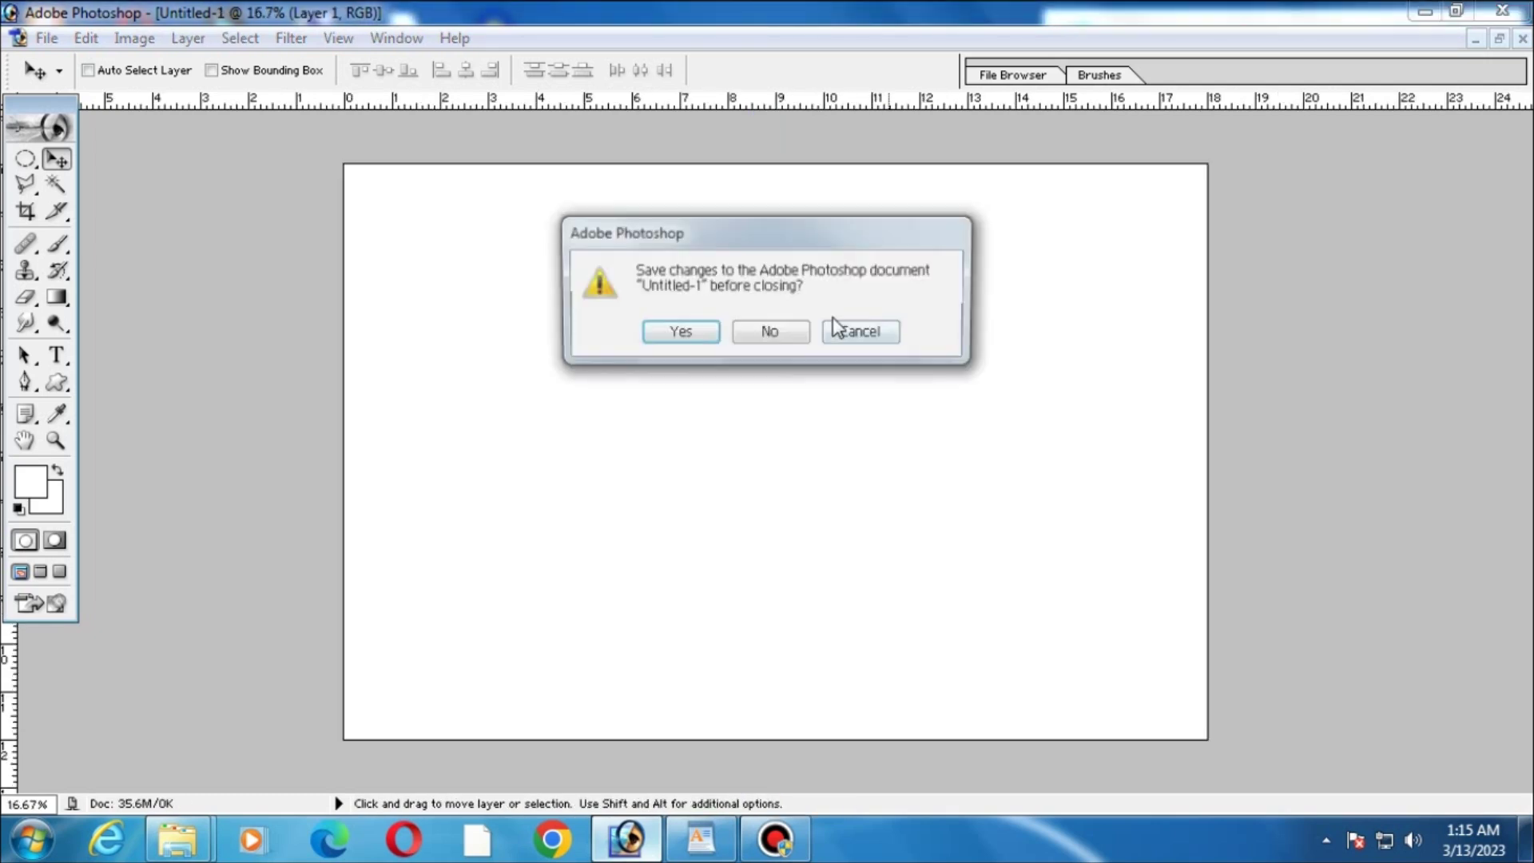
pyautogui.click(806, 342)
pyautogui.click(774, 334)
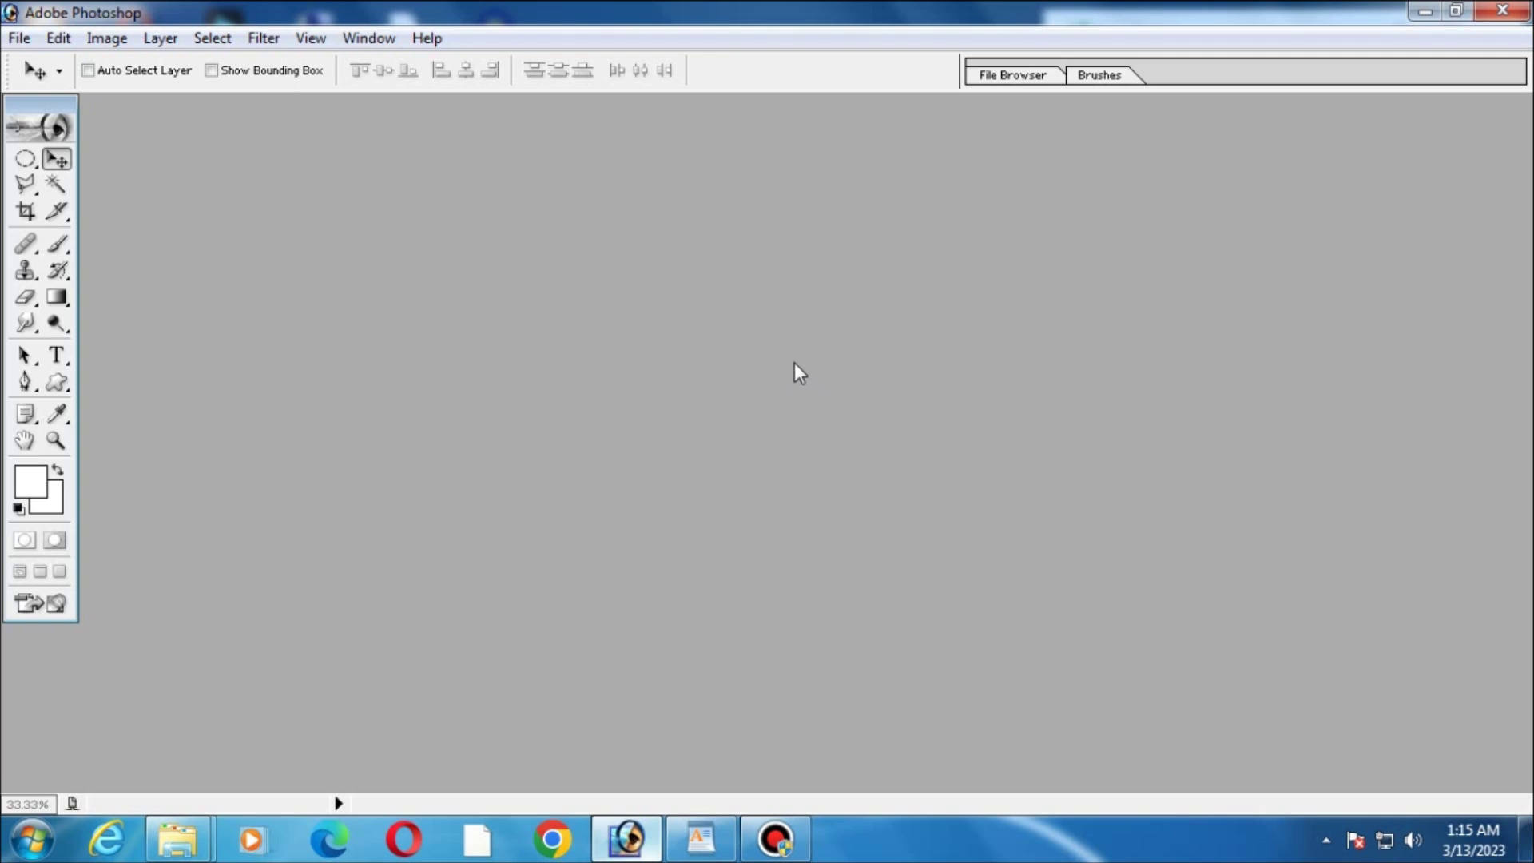
pyautogui.hotkey('ctrl', 'n')
# Make a new document with inch units, width 18, height 12, resolution 240.
pyautogui.click(802, 365)
pyautogui.click(804, 407)
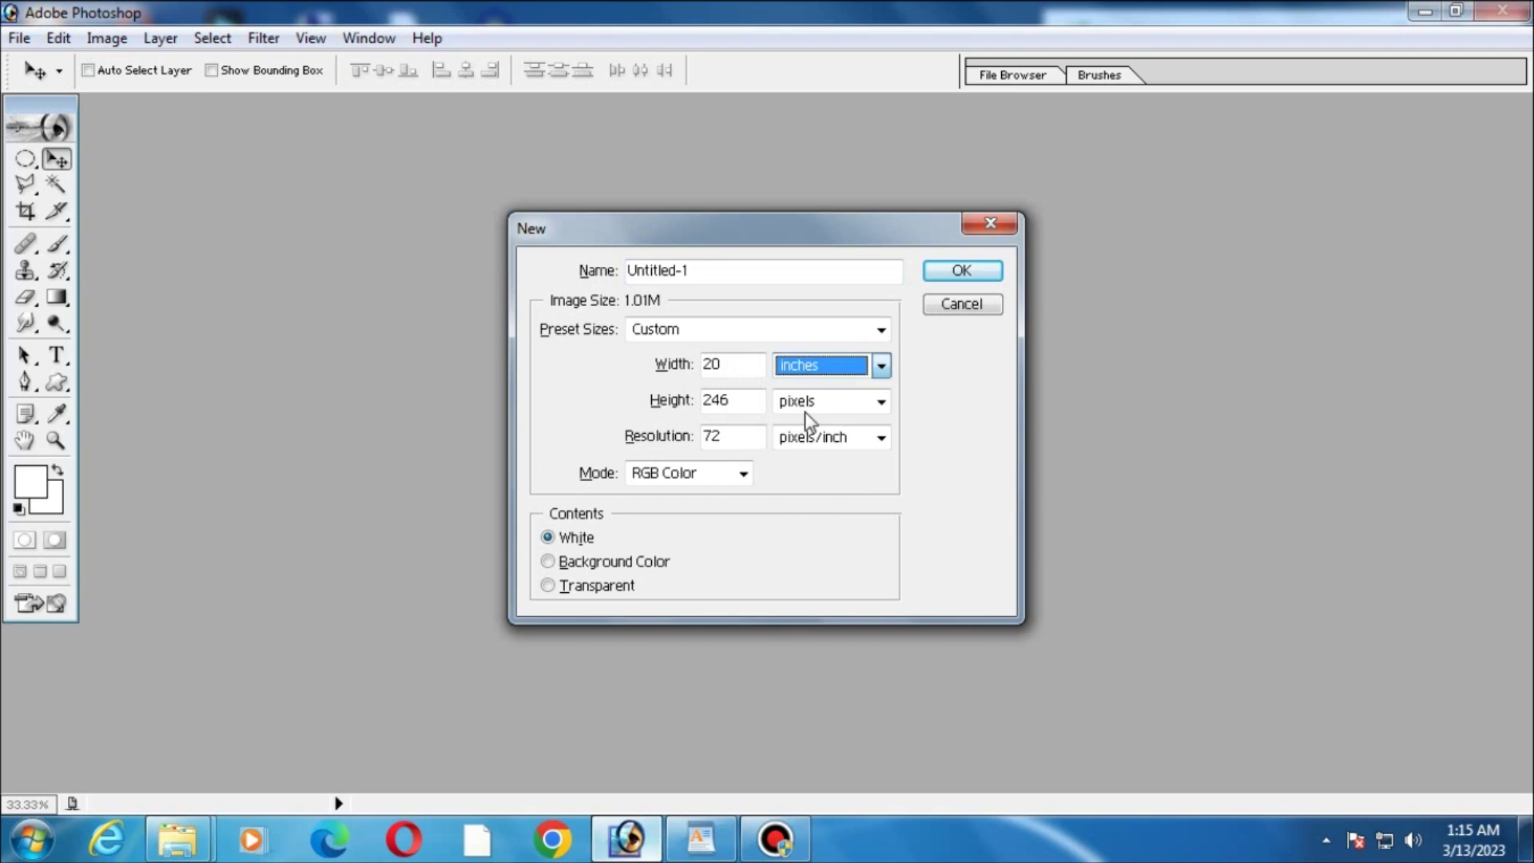
pyautogui.click(808, 442)
pyautogui.doubleClick(731, 365)
pyautogui.write('18')
pyautogui.press('Tab')
pyautogui.press('Tab')
pyautogui.write('12')
pyautogui.press('Tab')
pyautogui.press('Tab')
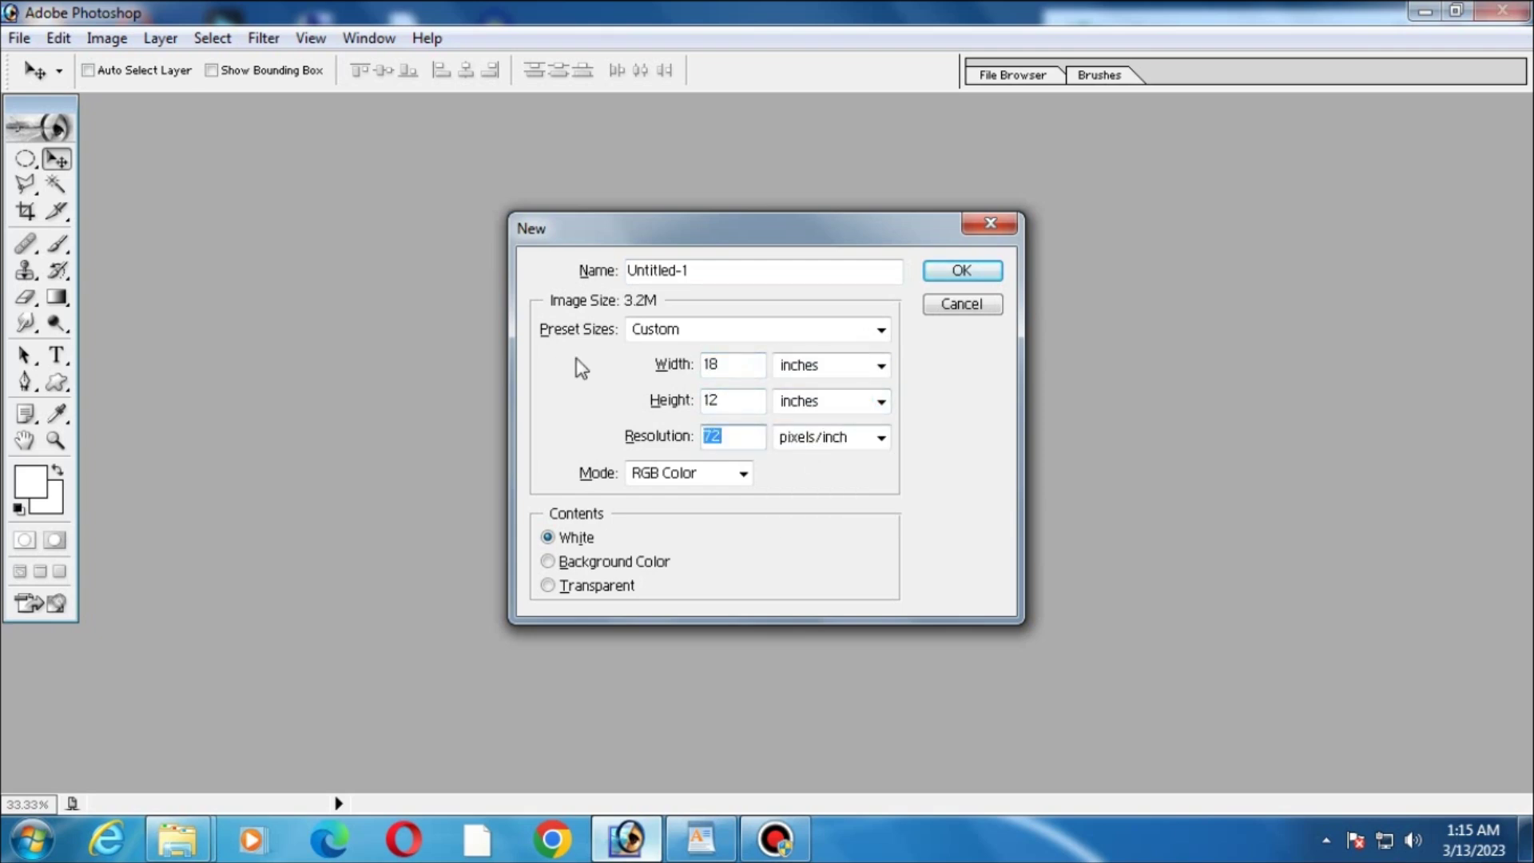
pyautogui.write('240')
pyautogui.click(968, 276)
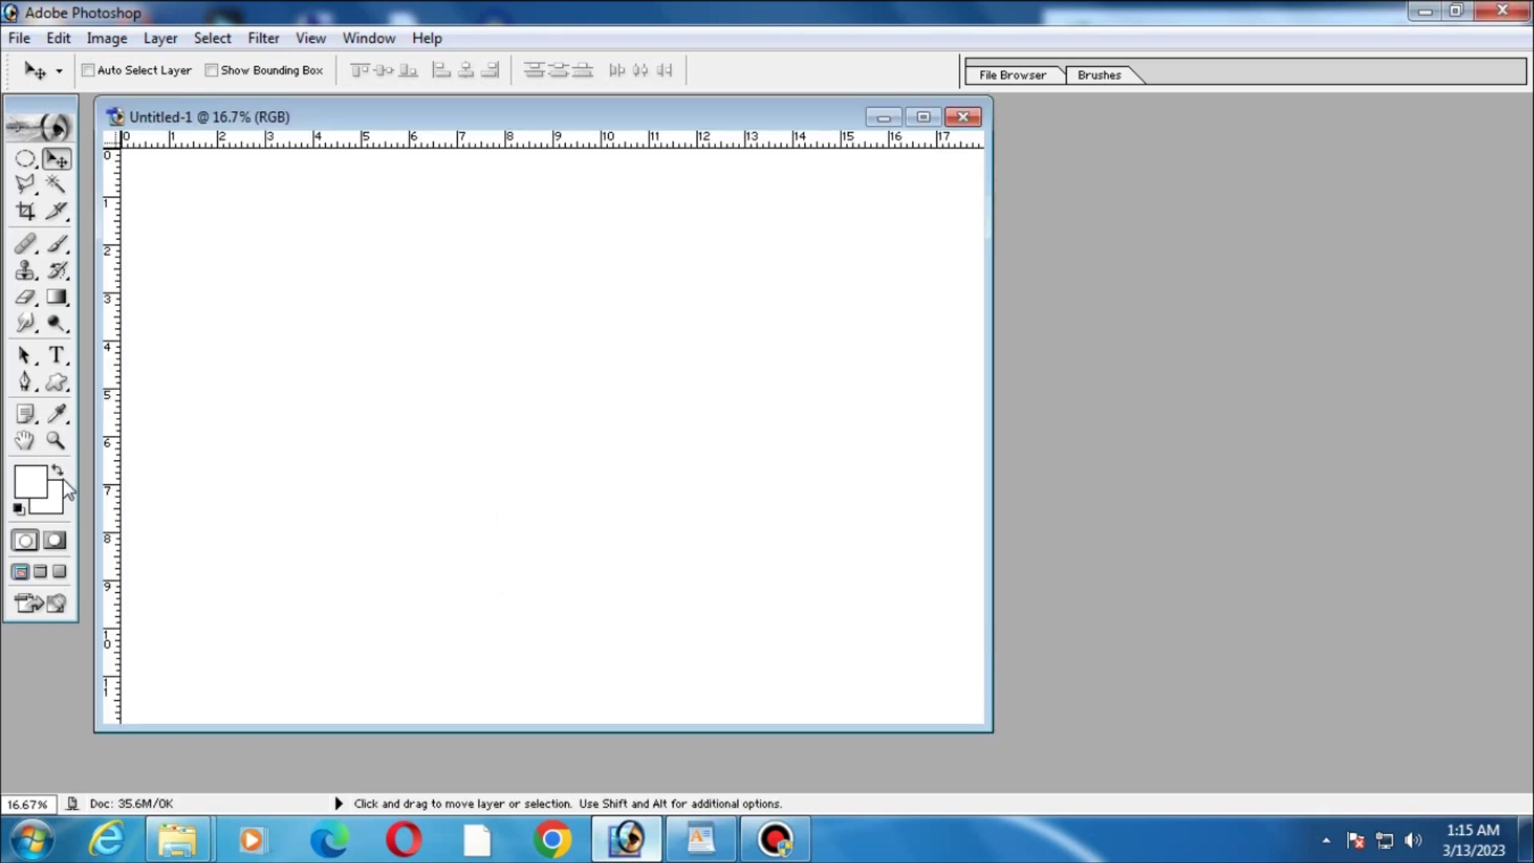
# Enlarge the document window to fill the workspace and set a bright orange foreground colour.
pyautogui.moveTo(464, 126); pyautogui.dragTo(668, 113)
pyautogui.doubleClick(668, 112)
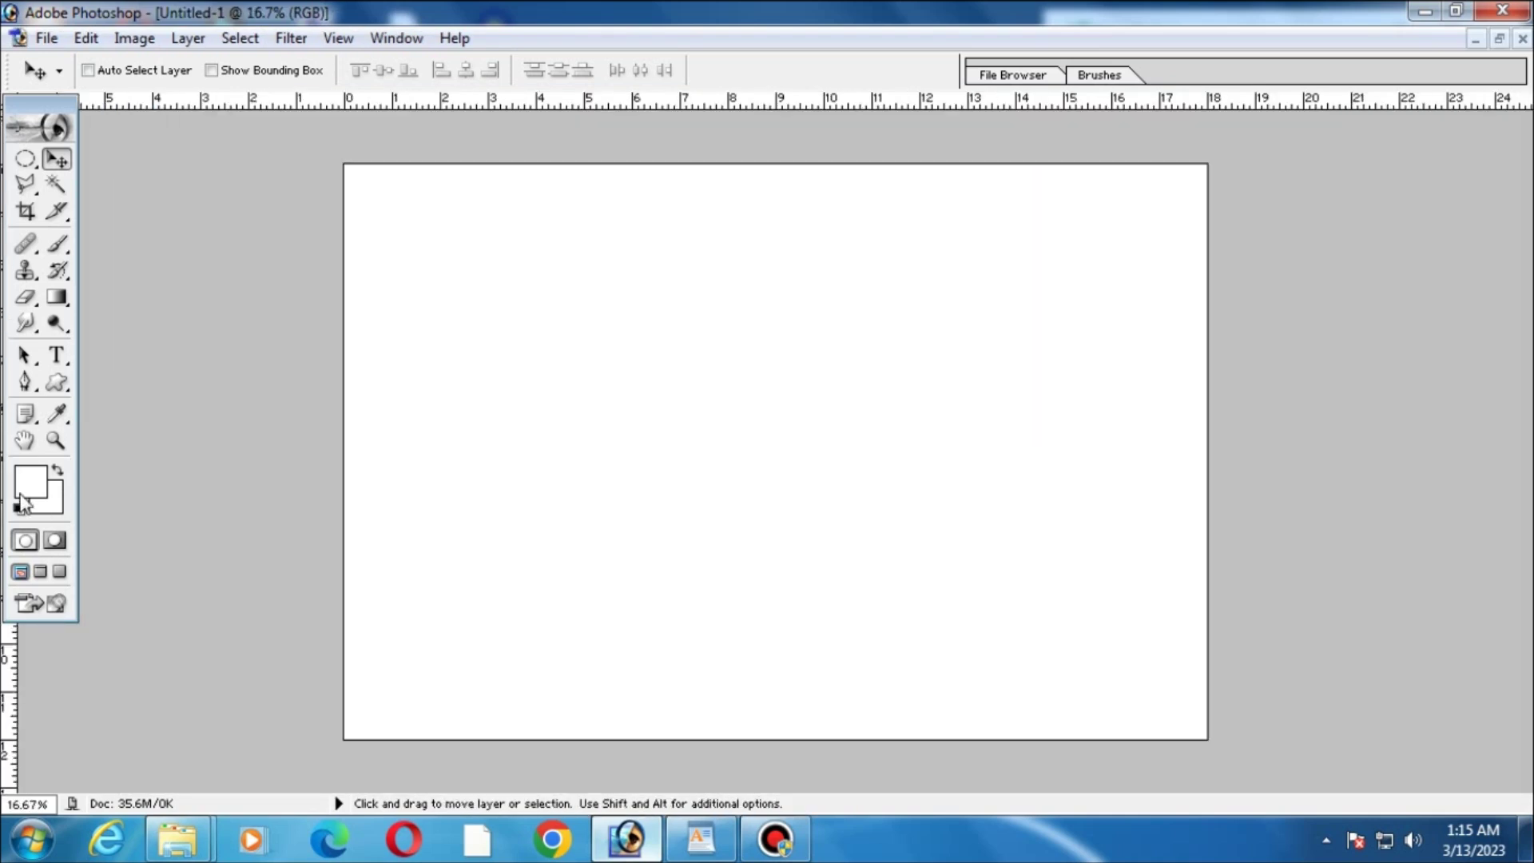
pyautogui.click(30, 482)
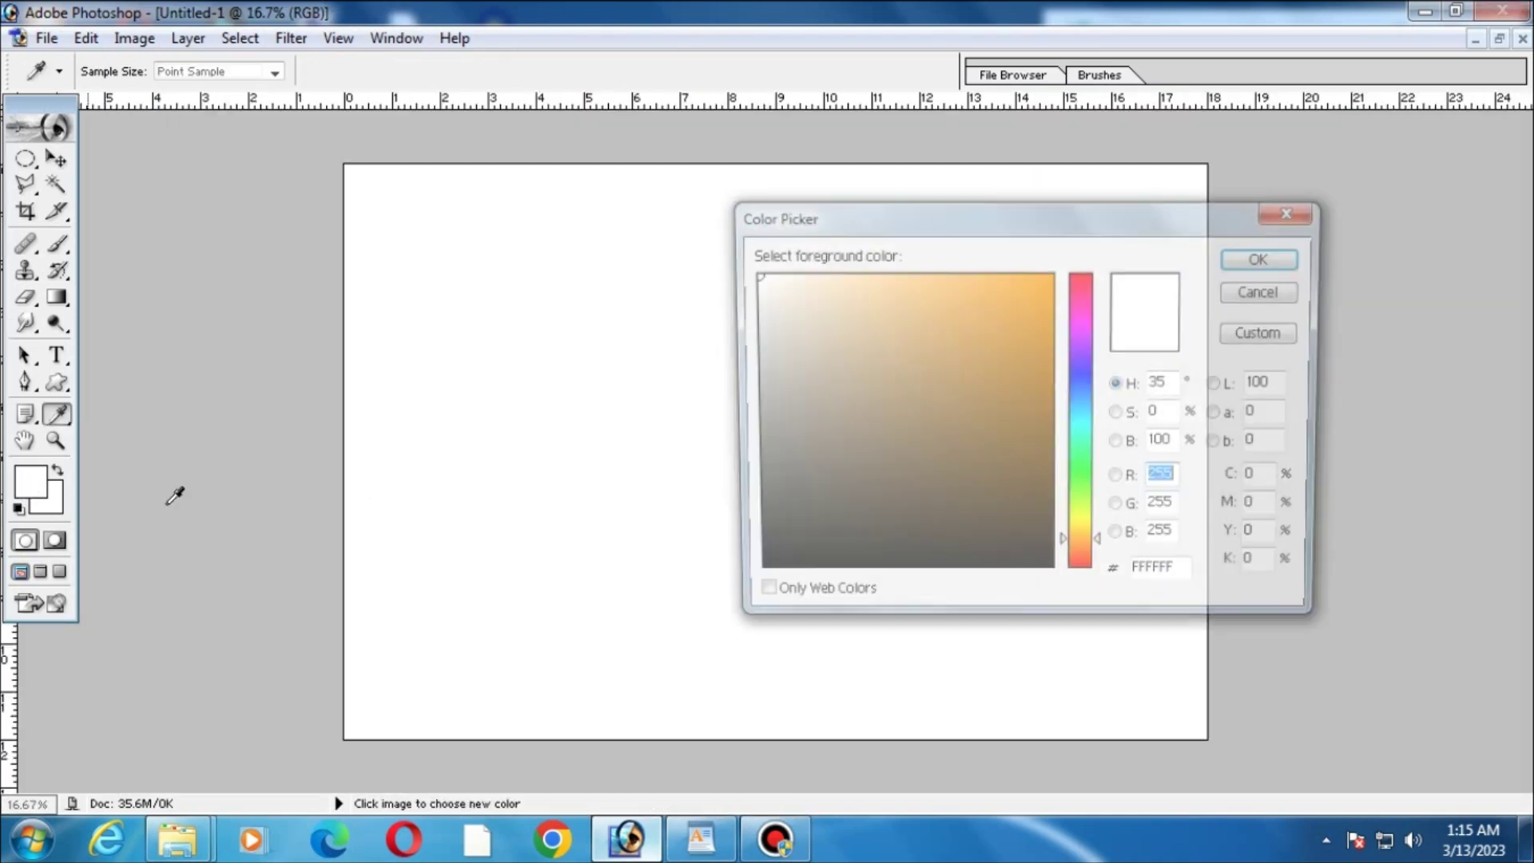
pyautogui.moveTo(1043, 276); pyautogui.dragTo(1050, 292)
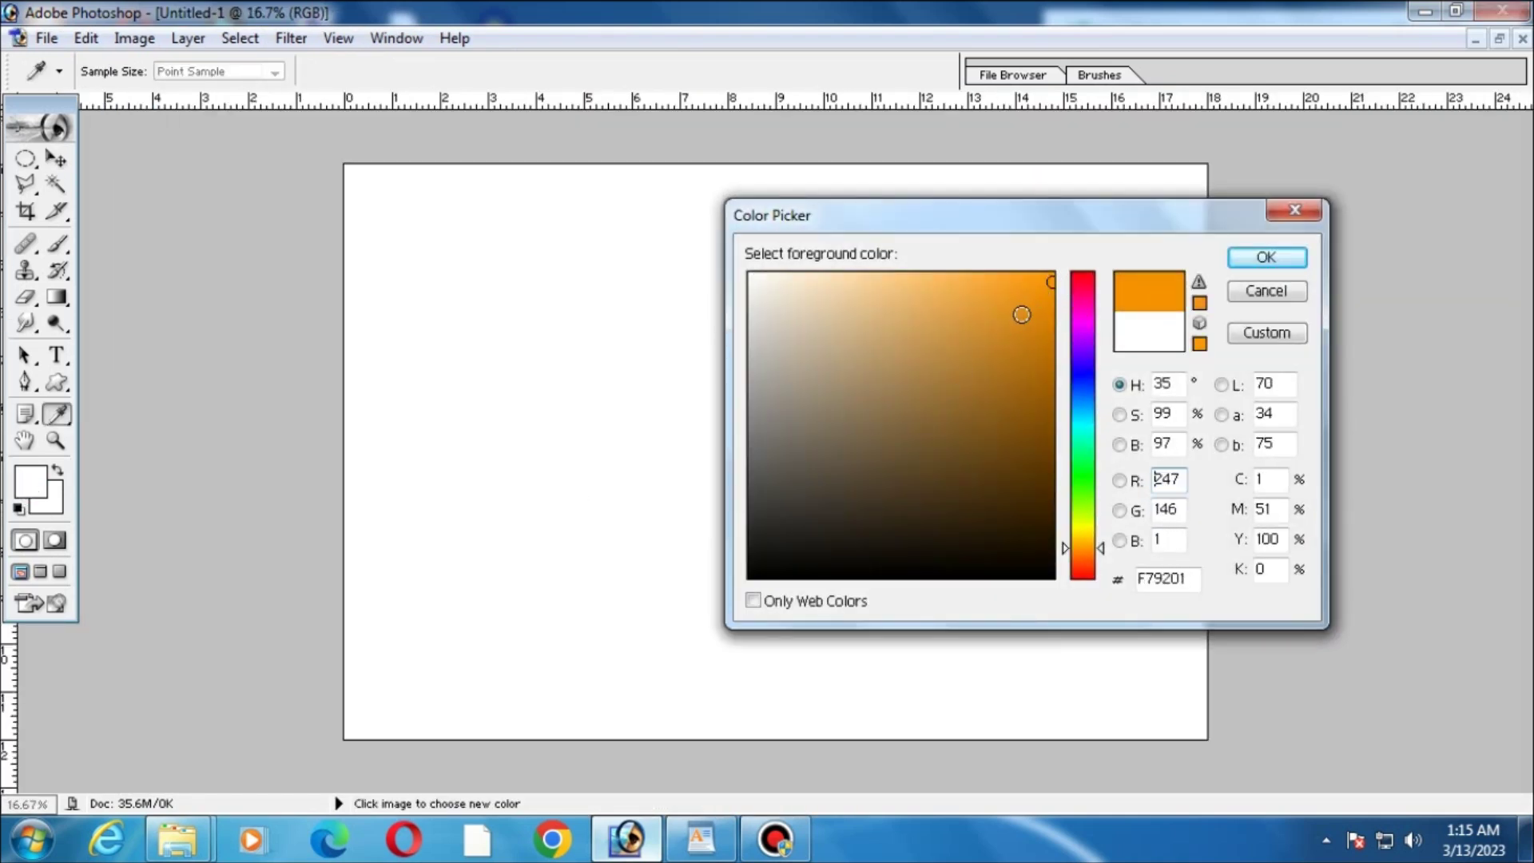
pyautogui.click(1266, 257)
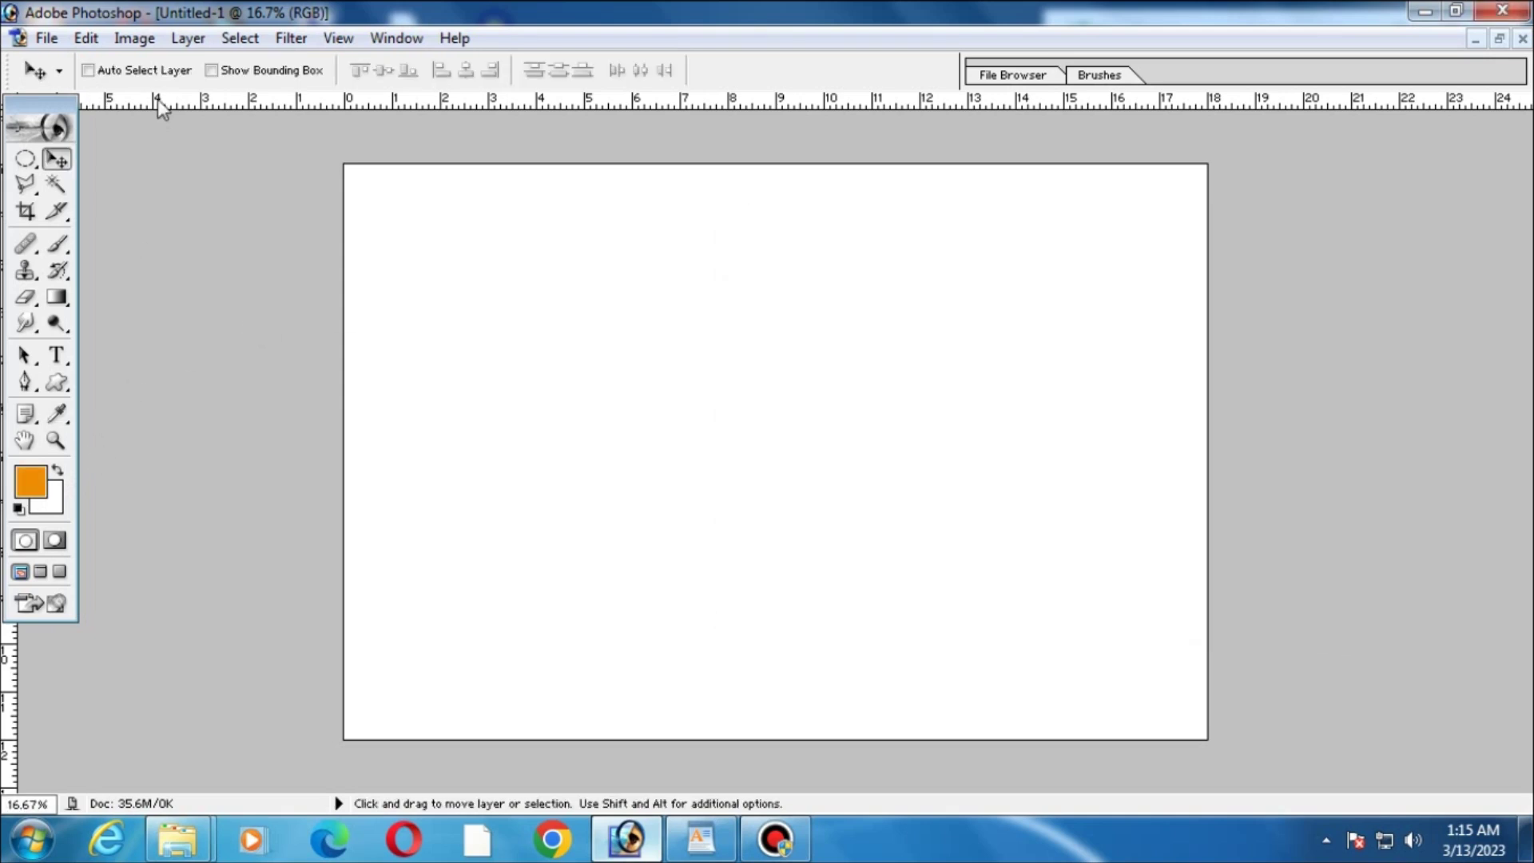
# Fill the whole canvas with the orange foreground colour.
pyautogui.click(86, 37)
pyautogui.click(131, 421)
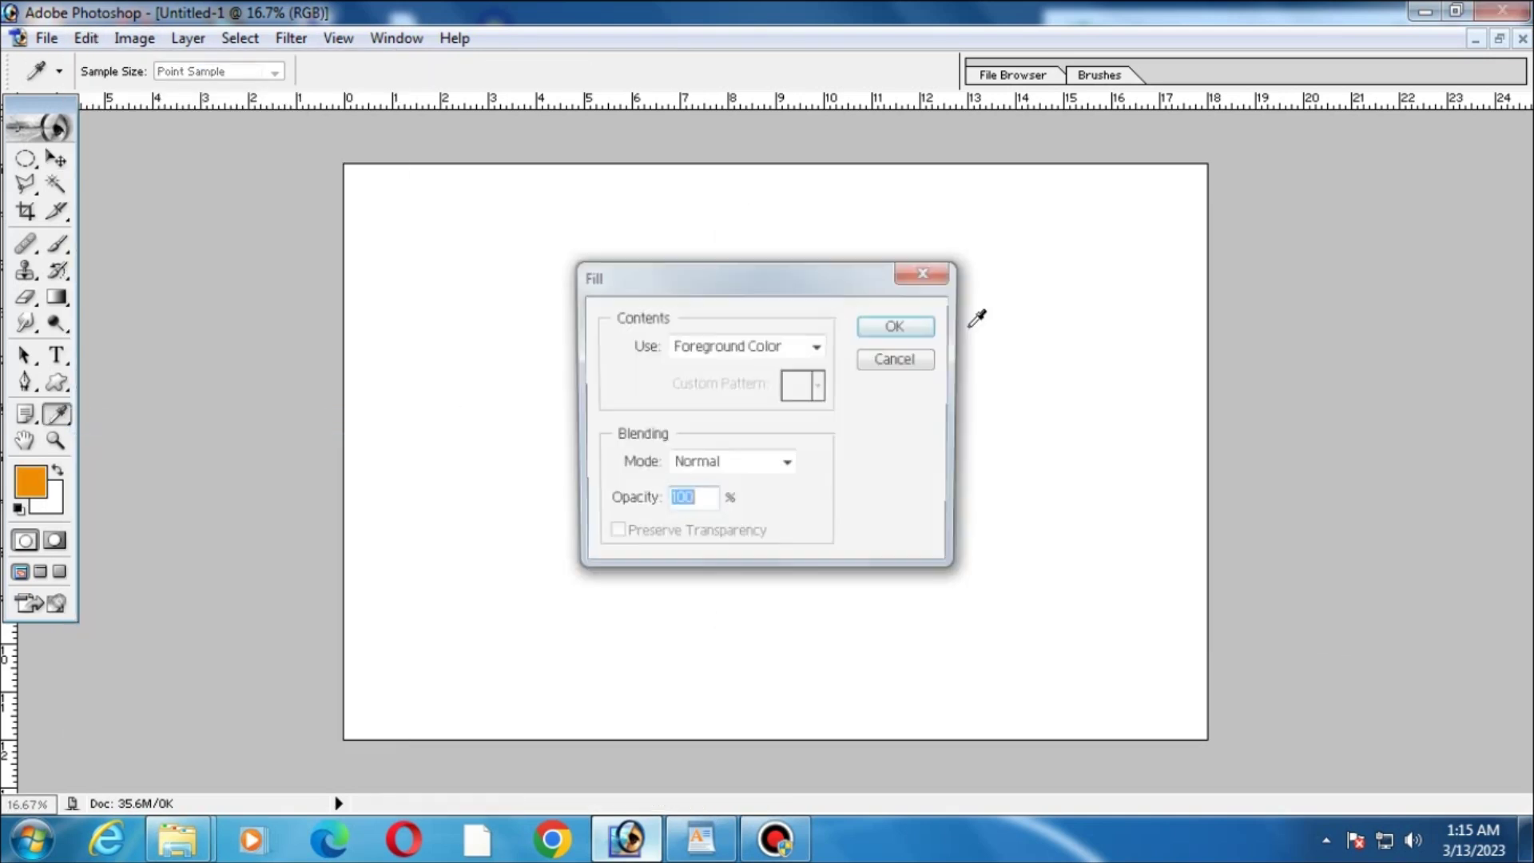
pyautogui.click(895, 326)
pyautogui.hotkey('ctrl', '+')
pyautogui.hotkey('ctrl', '-')
pyautogui.hotkey('ctrl', '+')
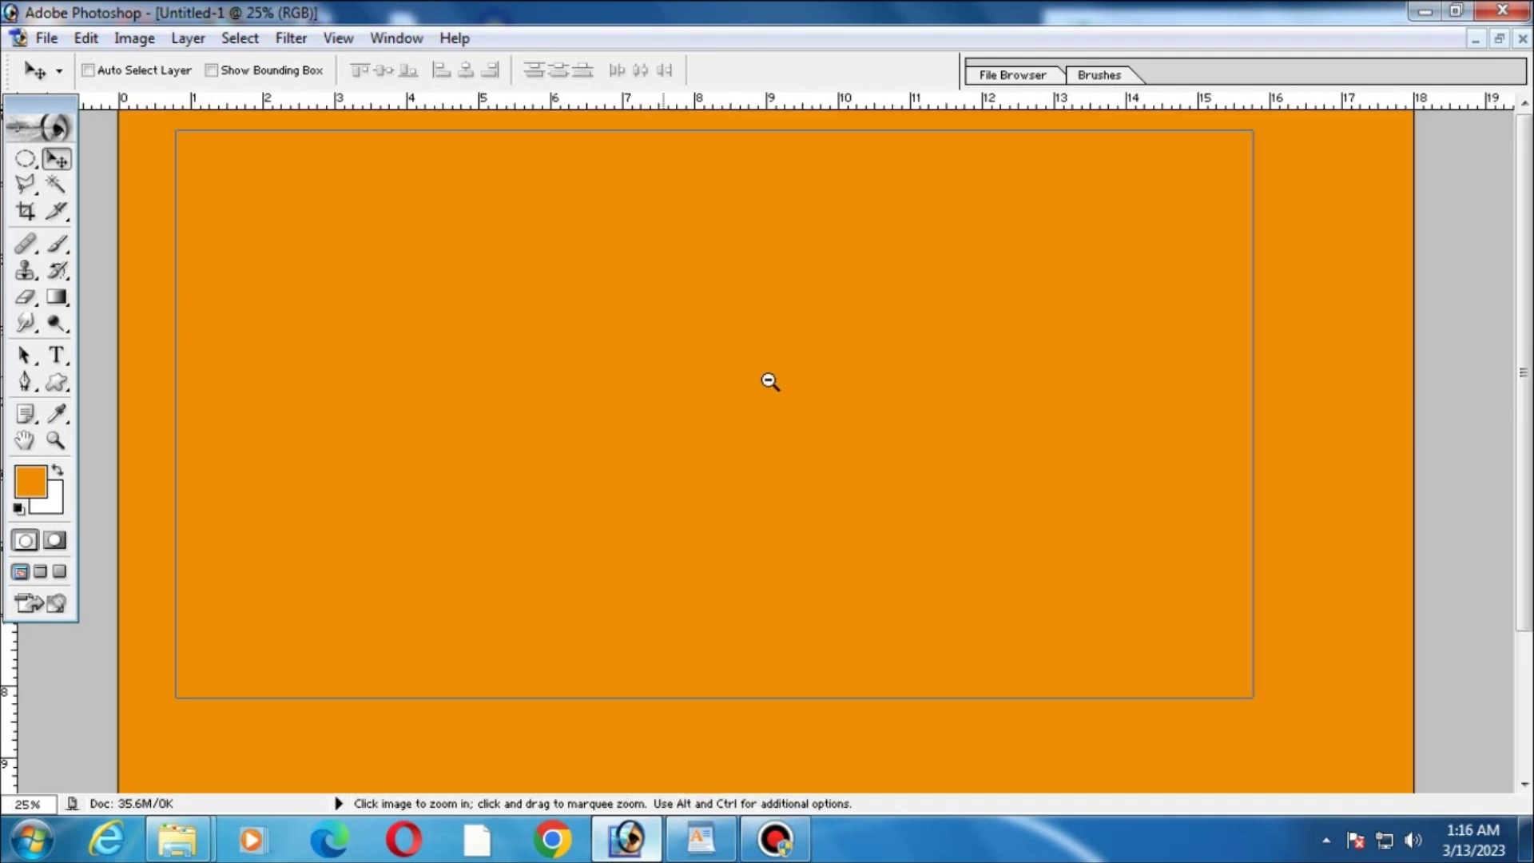
pyautogui.keyDown('alt'); pyautogui.click(769, 381); pyautogui.keyUp('alt')
# Draw an elliptical circle selection left of centre and add a new layer for it.
pyautogui.click(25, 158)
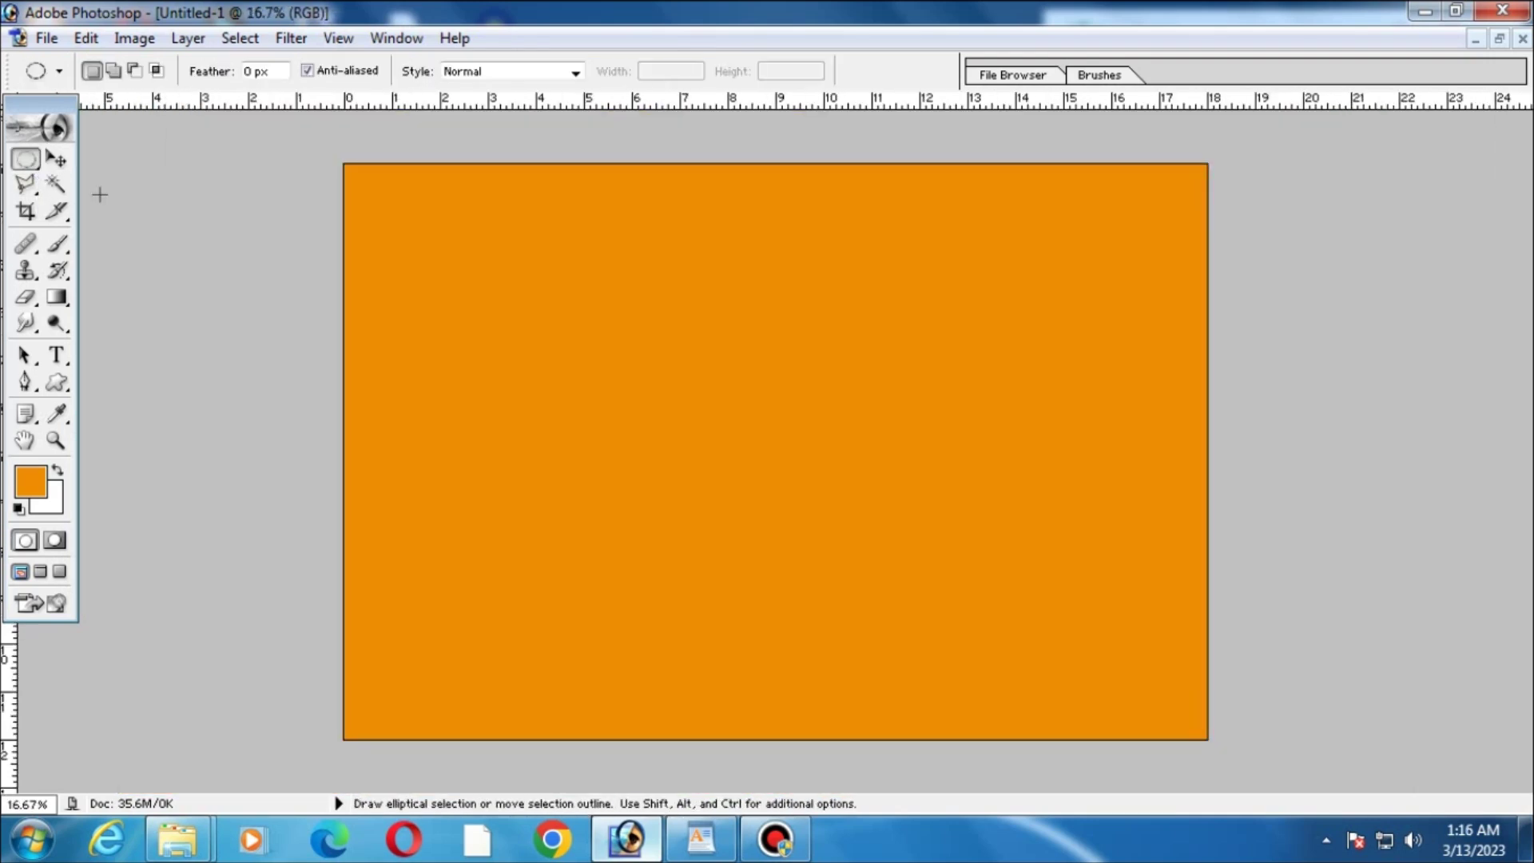
pyautogui.keyDown('ctrl'); pyautogui.click(760, 387); pyautogui.keyUp('ctrl')
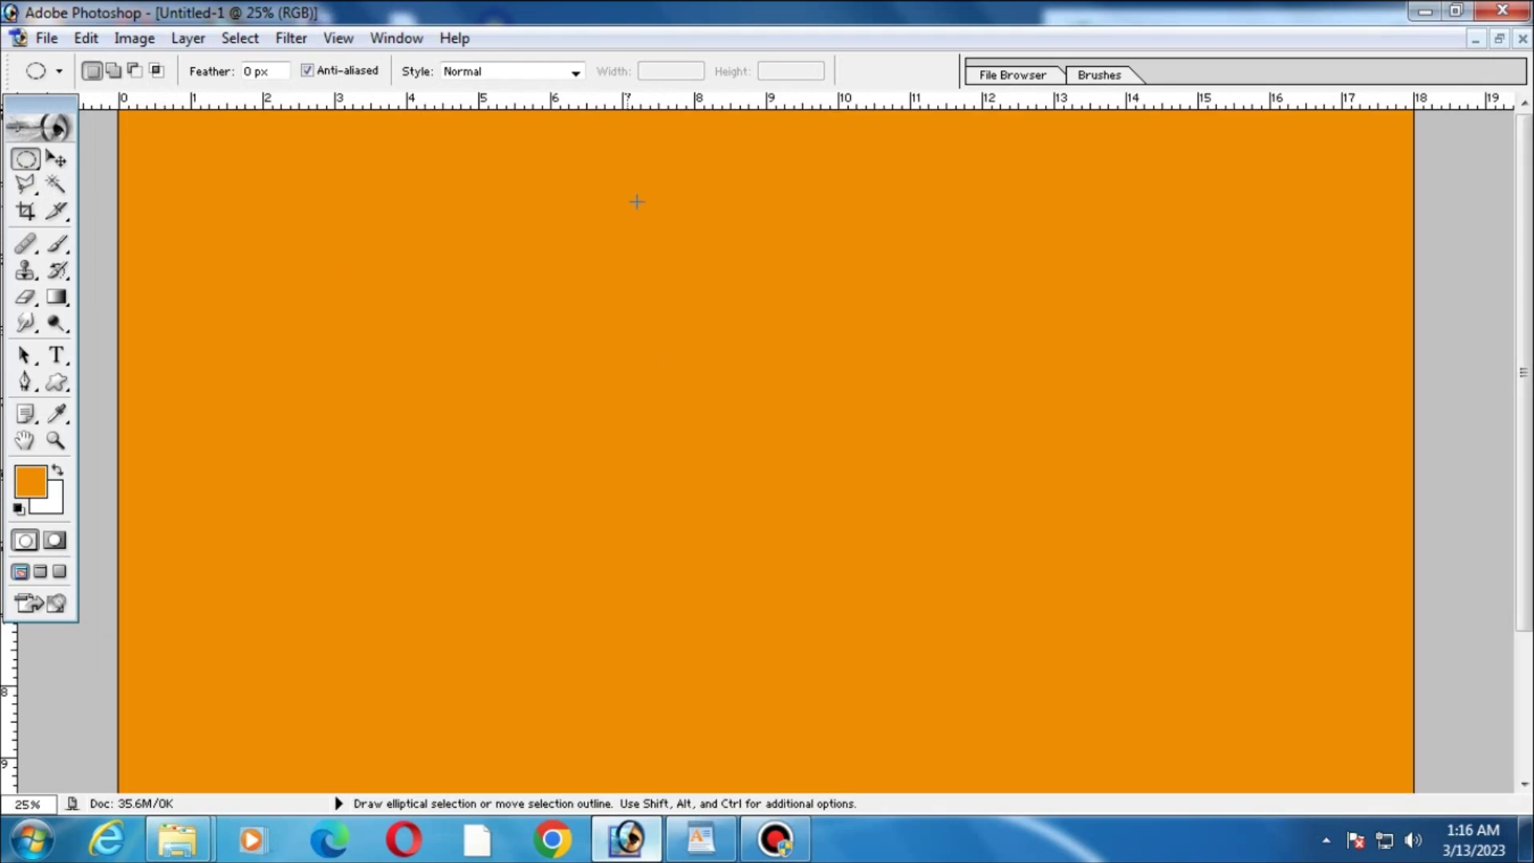
pyautogui.moveTo(806, 655); pyautogui.dragTo(832, 659)
pyautogui.hotkey('ctrl', 'shift', 'n')
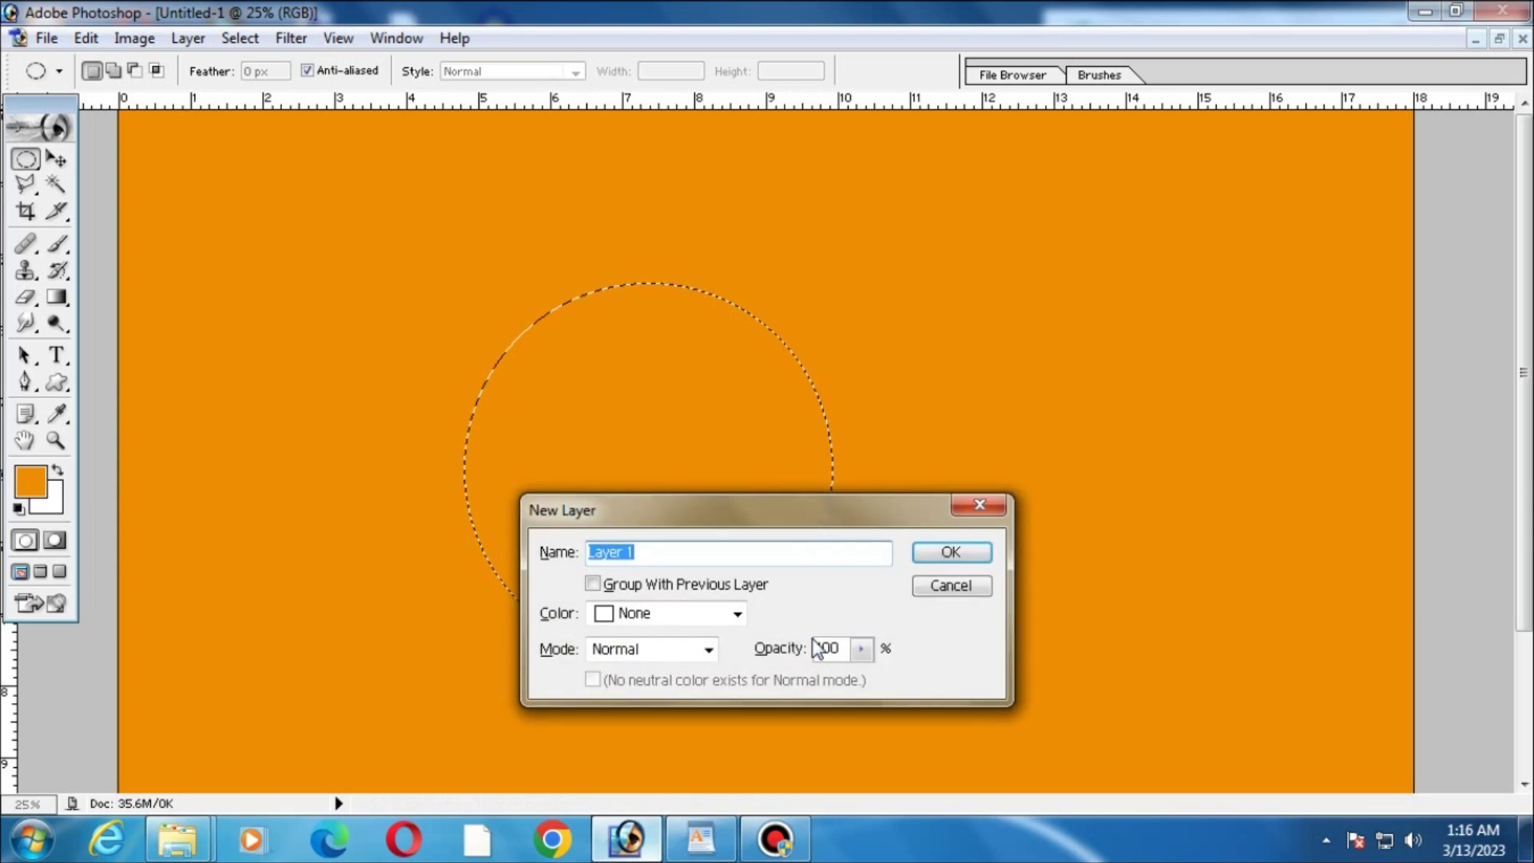
pyautogui.press('Return')
# Set the foreground colour to white and fill the circle selection with it.
pyautogui.click(30, 481)
pyautogui.moveTo(918, 439); pyautogui.dragTo(662, 185)
pyautogui.press('Return')
pyautogui.hotkey('shift', 'BackSpace')
pyautogui.press('Return')
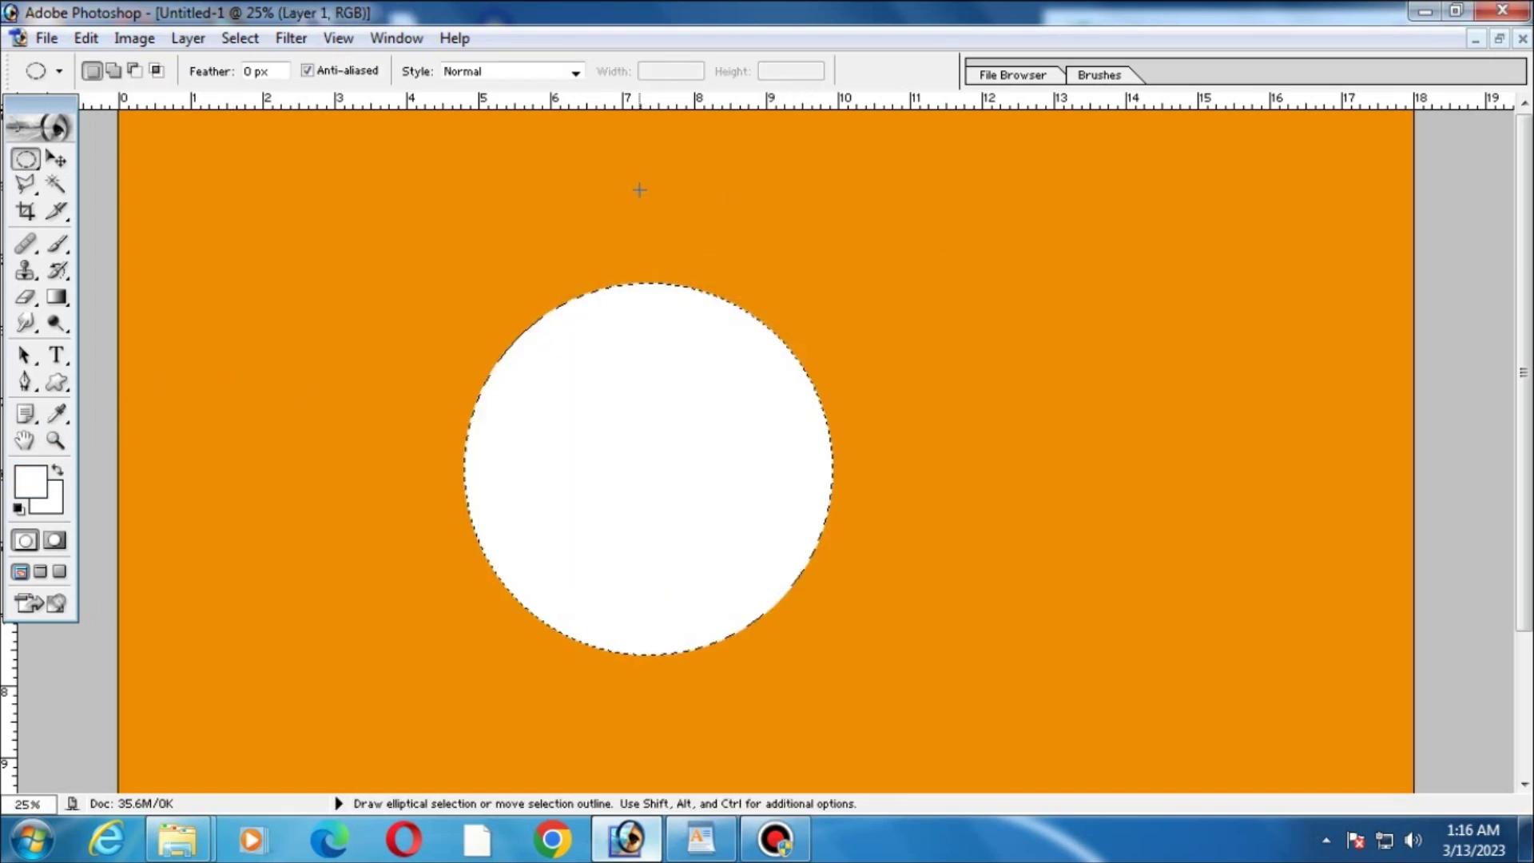
pyautogui.hotkey('ctrl', 'z')
pyautogui.hotkey('ctrl', 'z')
pyautogui.hotkey('ctrl', 'z')
pyautogui.hotkey('ctrl', 'z')
pyautogui.hotkey('ctrl', 'z')
pyautogui.click(85, 38)
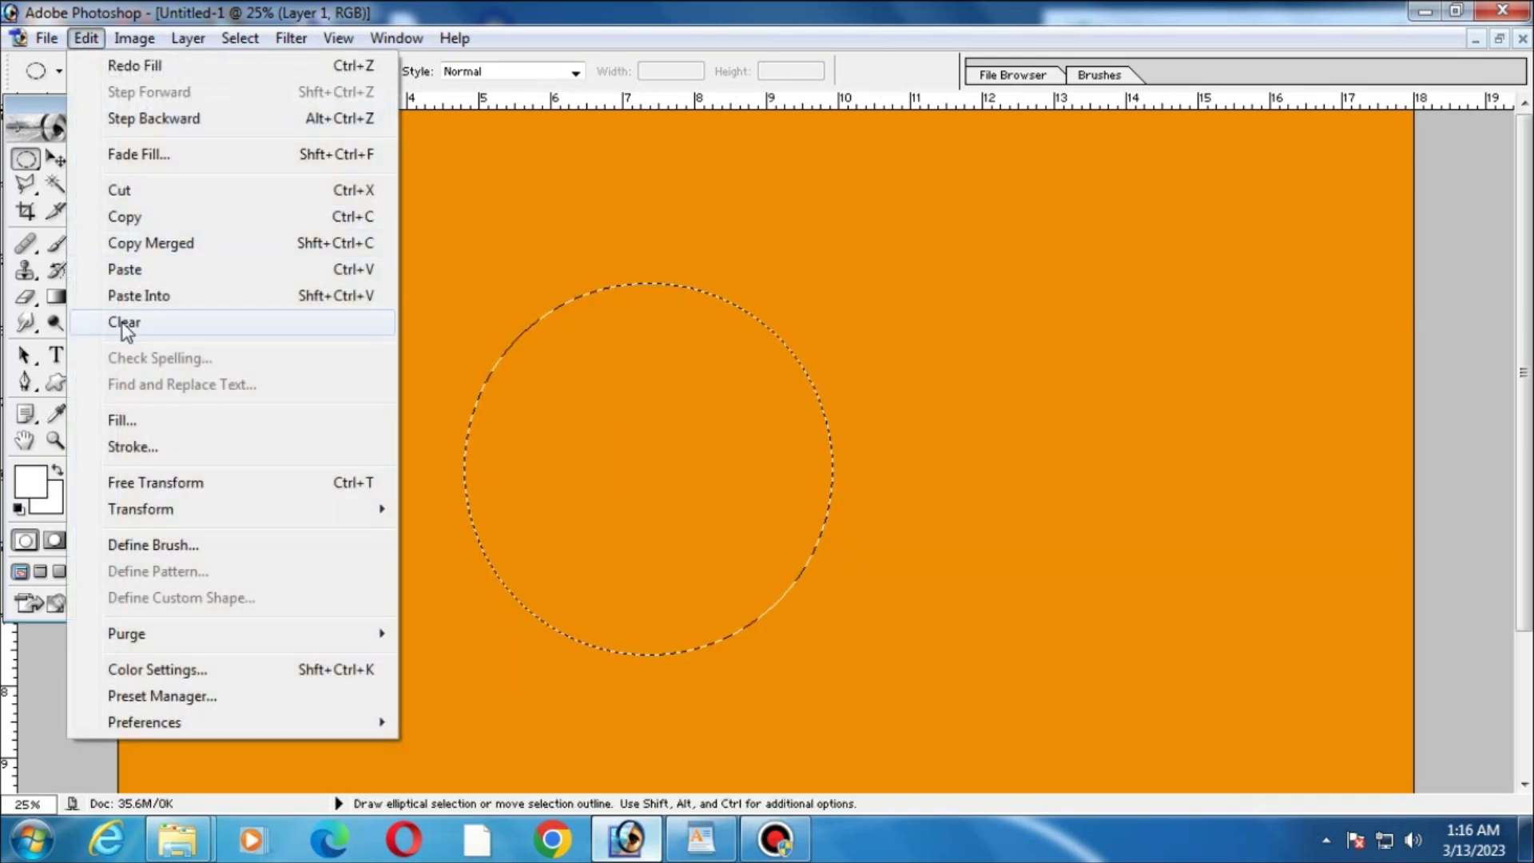
pyautogui.click(967, 421)
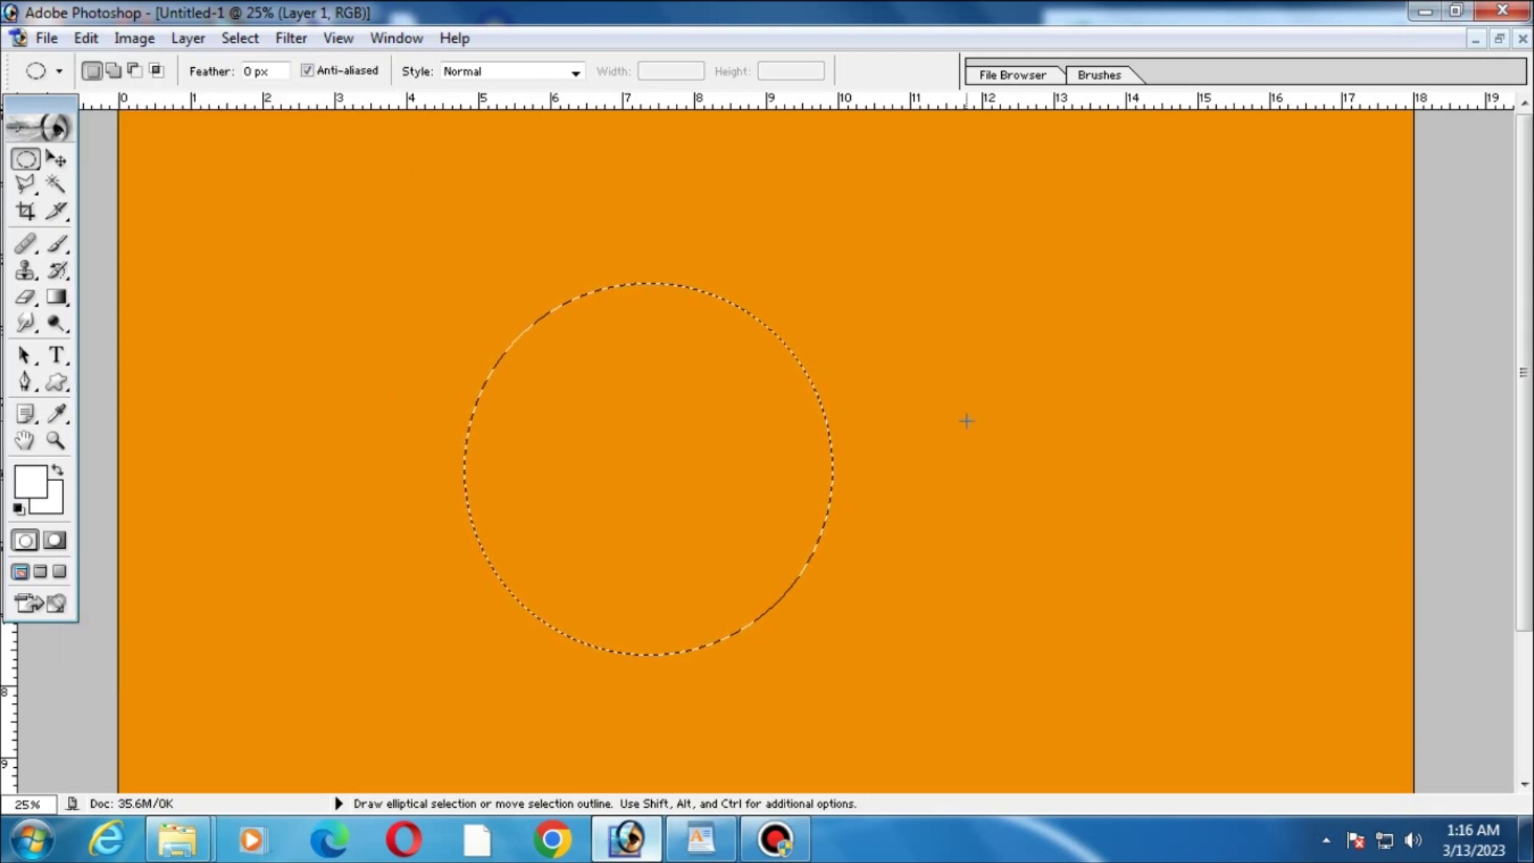
pyautogui.hotkey('shift', 'F5')
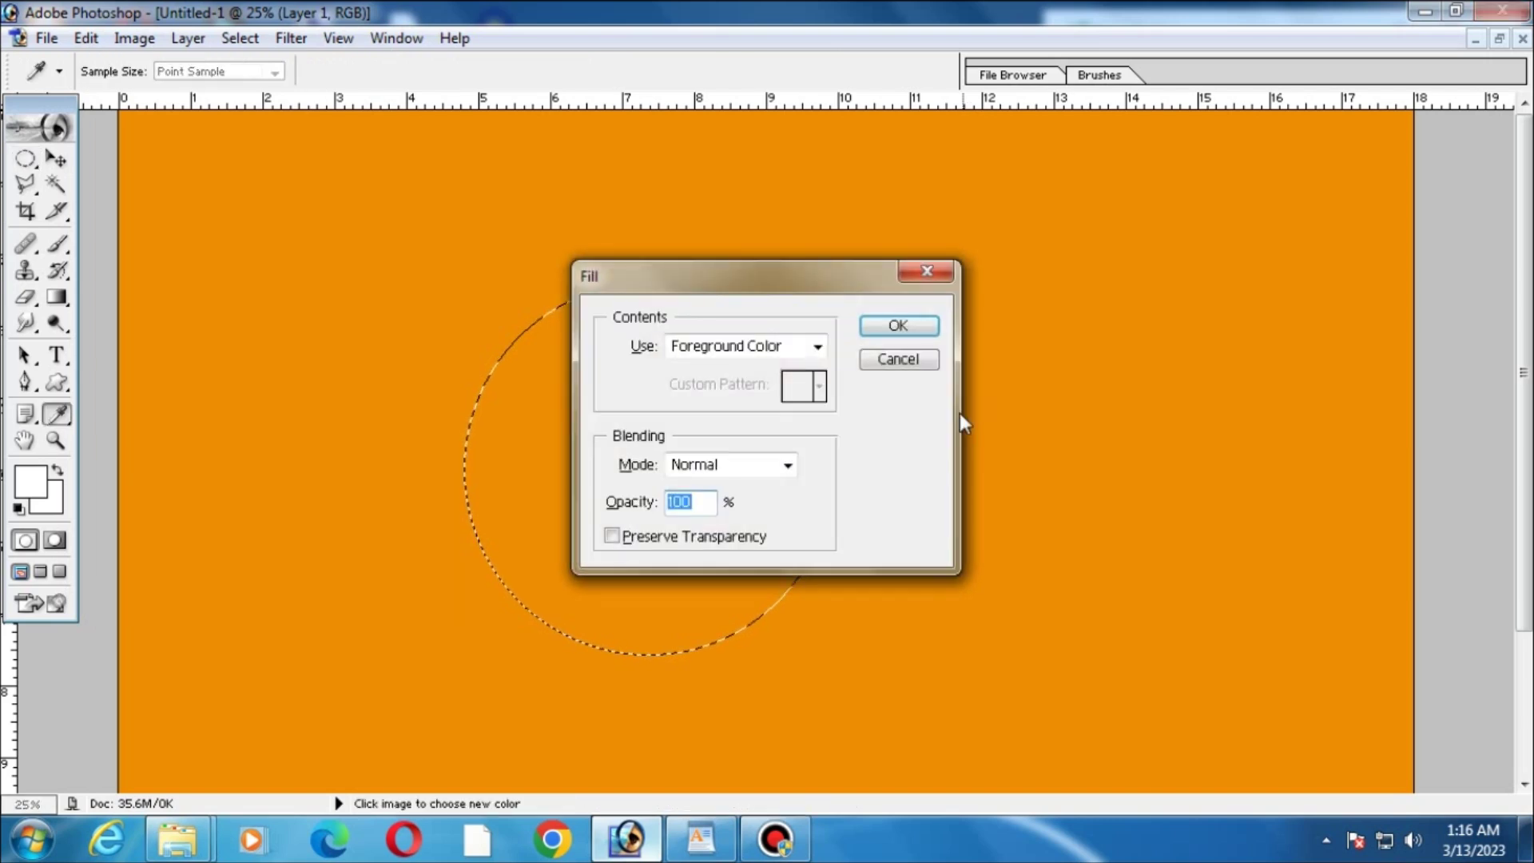
pyautogui.press('Return')
# Deselect and move the white circle up and to the left.
pyautogui.hotkey('ctrl', 'd')
pyautogui.press('v')
pyautogui.rightClick(761, 424)
pyautogui.moveTo(794, 457)
pyautogui.mouseDown()
pyautogui.moveTo(651, 375)
pyautogui.moveTo(687, 349)
pyautogui.moveTo(596, 386)
pyautogui.mouseUp()
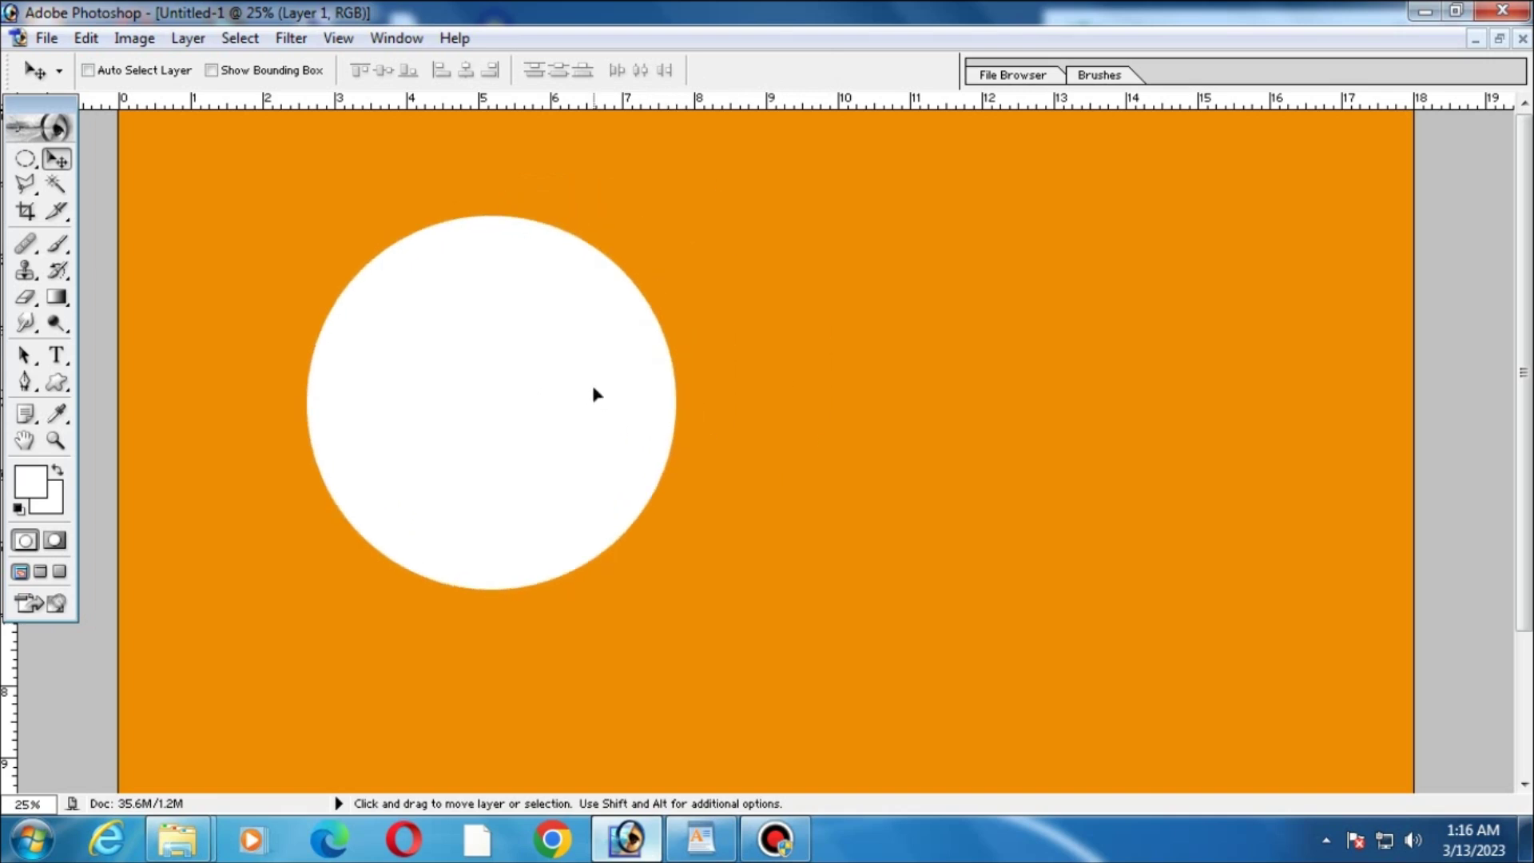
# Alt-drag an overlapping copy of the circle to the right and magic-wand select it.
pyautogui.press('alt')
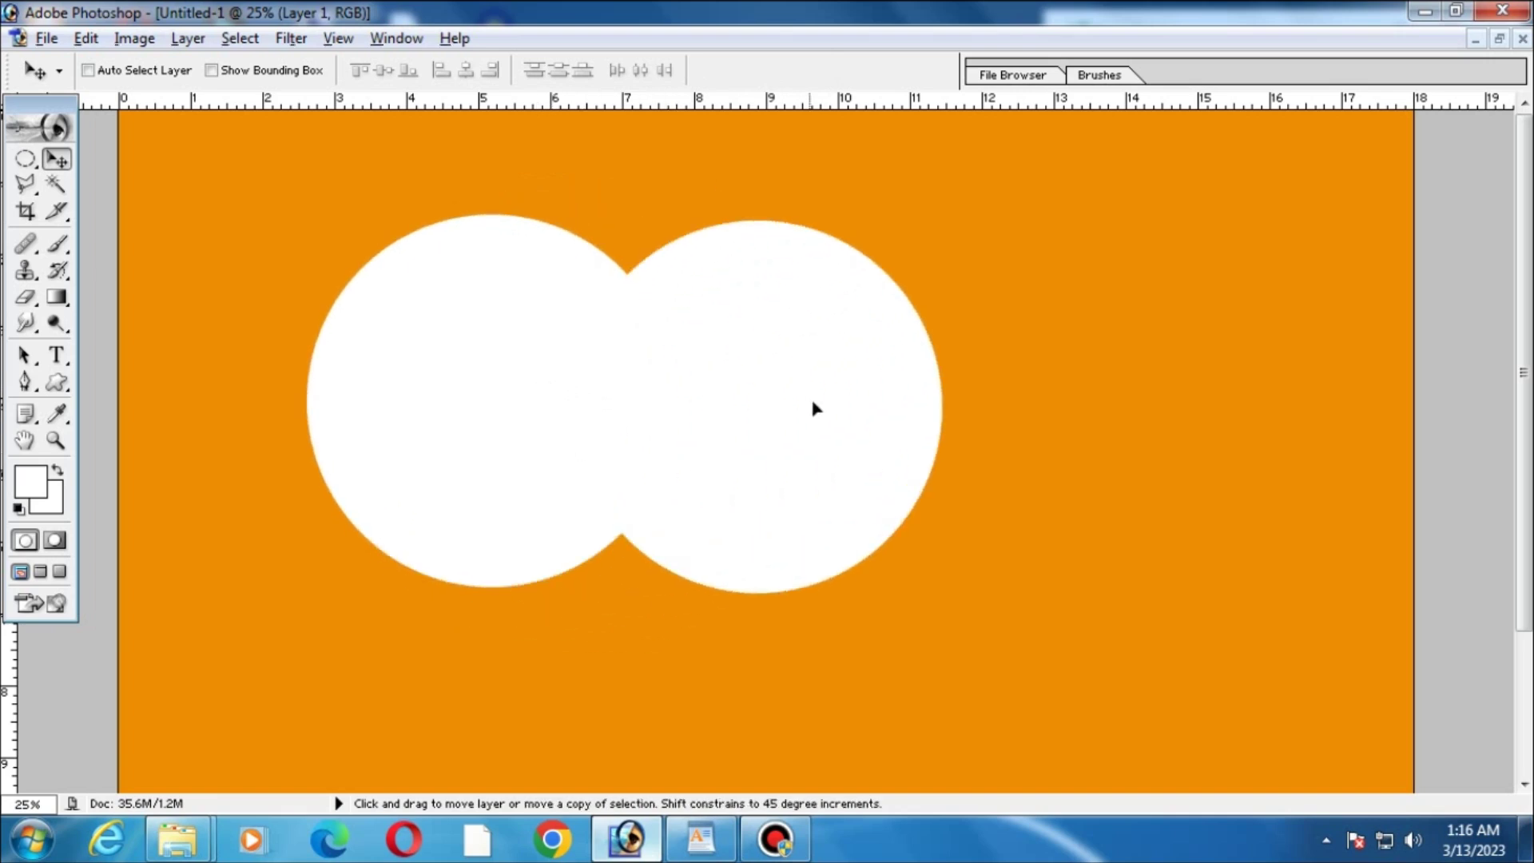
pyautogui.moveTo(543, 392); pyautogui.dragTo(850, 385)
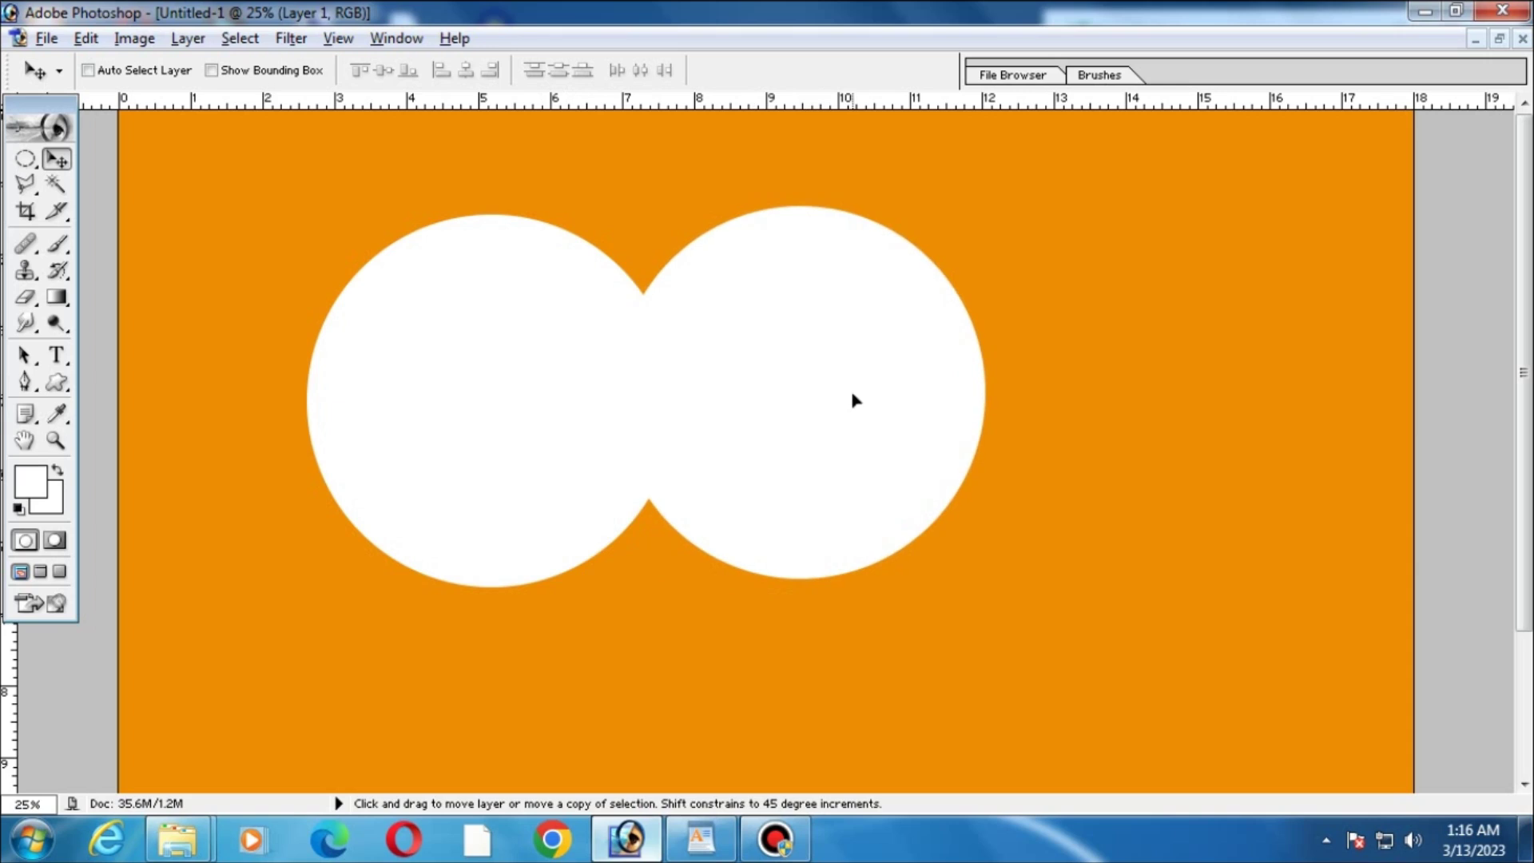
pyautogui.click(54, 188)
pyautogui.click(754, 403)
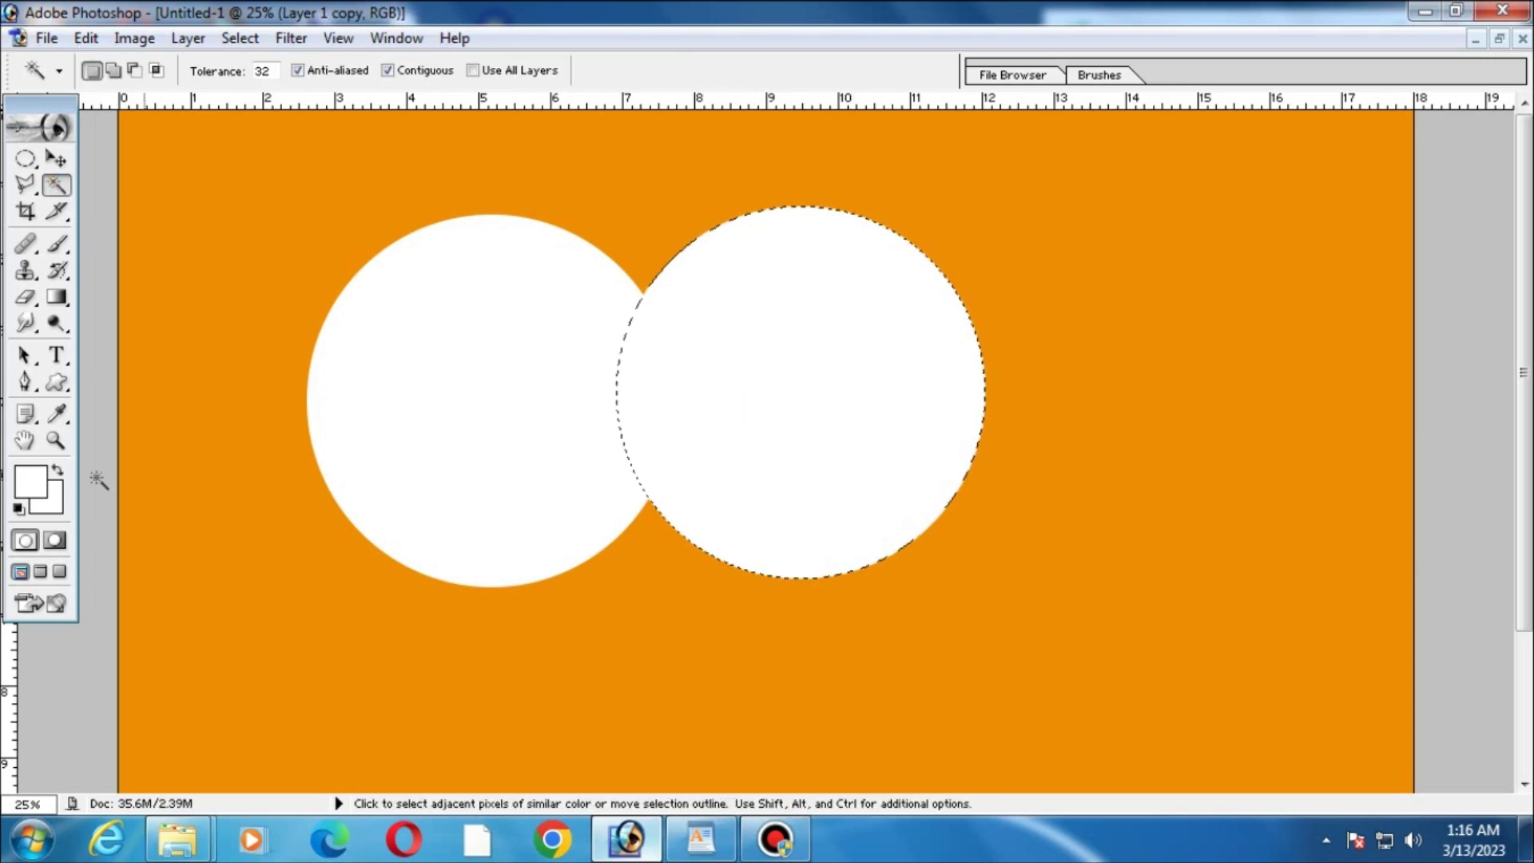
# Fill the copied circle with orange and slide it left over the white circle.
pyautogui.click(43, 499)
pyautogui.click(240, 679)
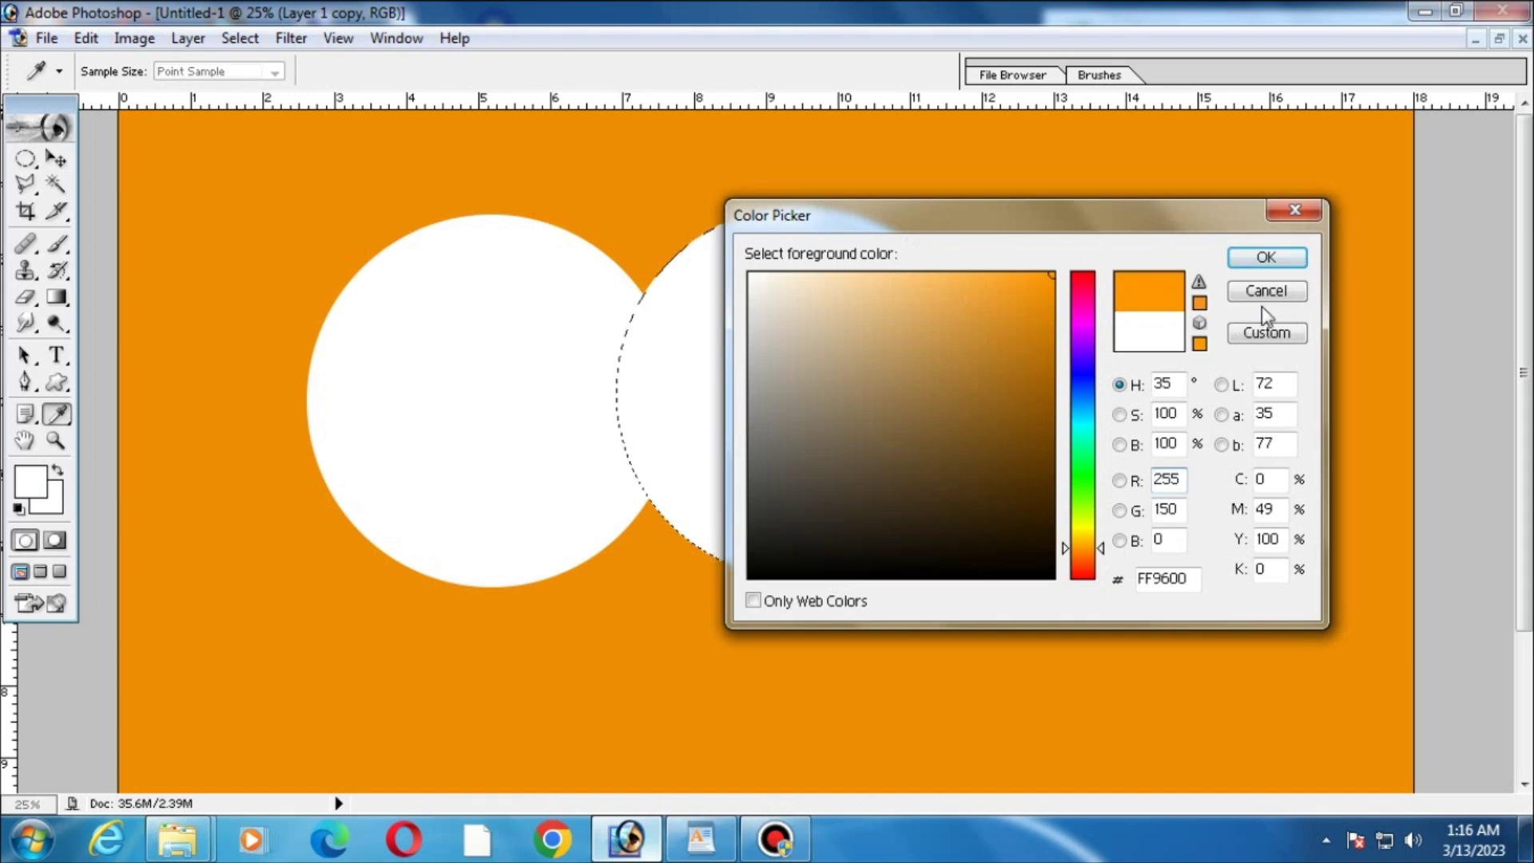
pyautogui.click(1267, 257)
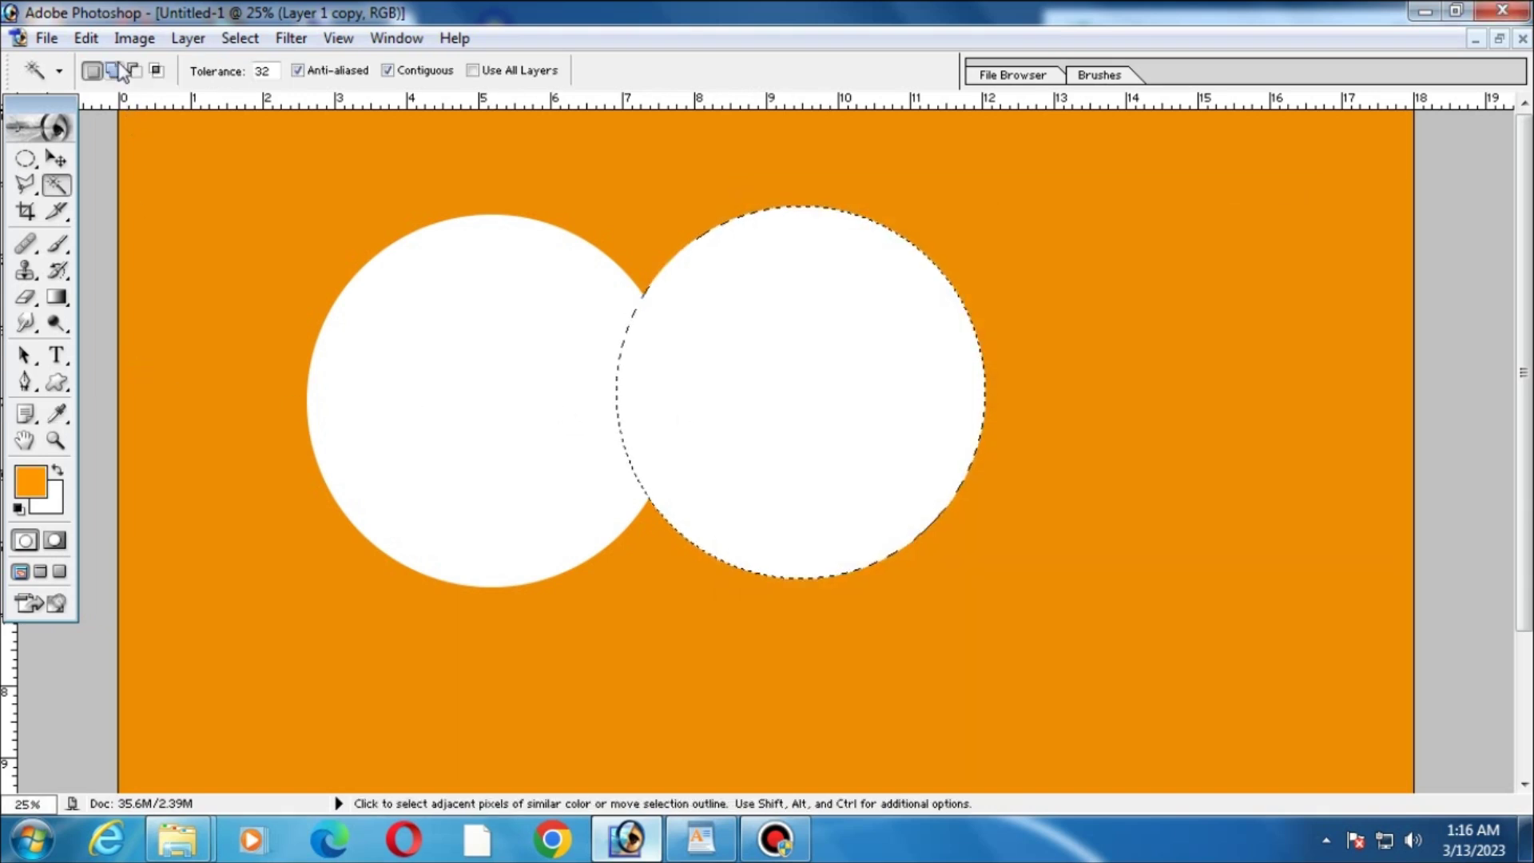
pyautogui.hotkey('shift', 'BackSpace')
pyautogui.press('Return')
pyautogui.press('v')
pyautogui.hotkey('ctrl', 'd')
pyautogui.moveTo(907, 401)
pyautogui.mouseDown()
pyautogui.moveTo(802, 401)
pyautogui.moveTo(812, 417)
pyautogui.mouseUp()
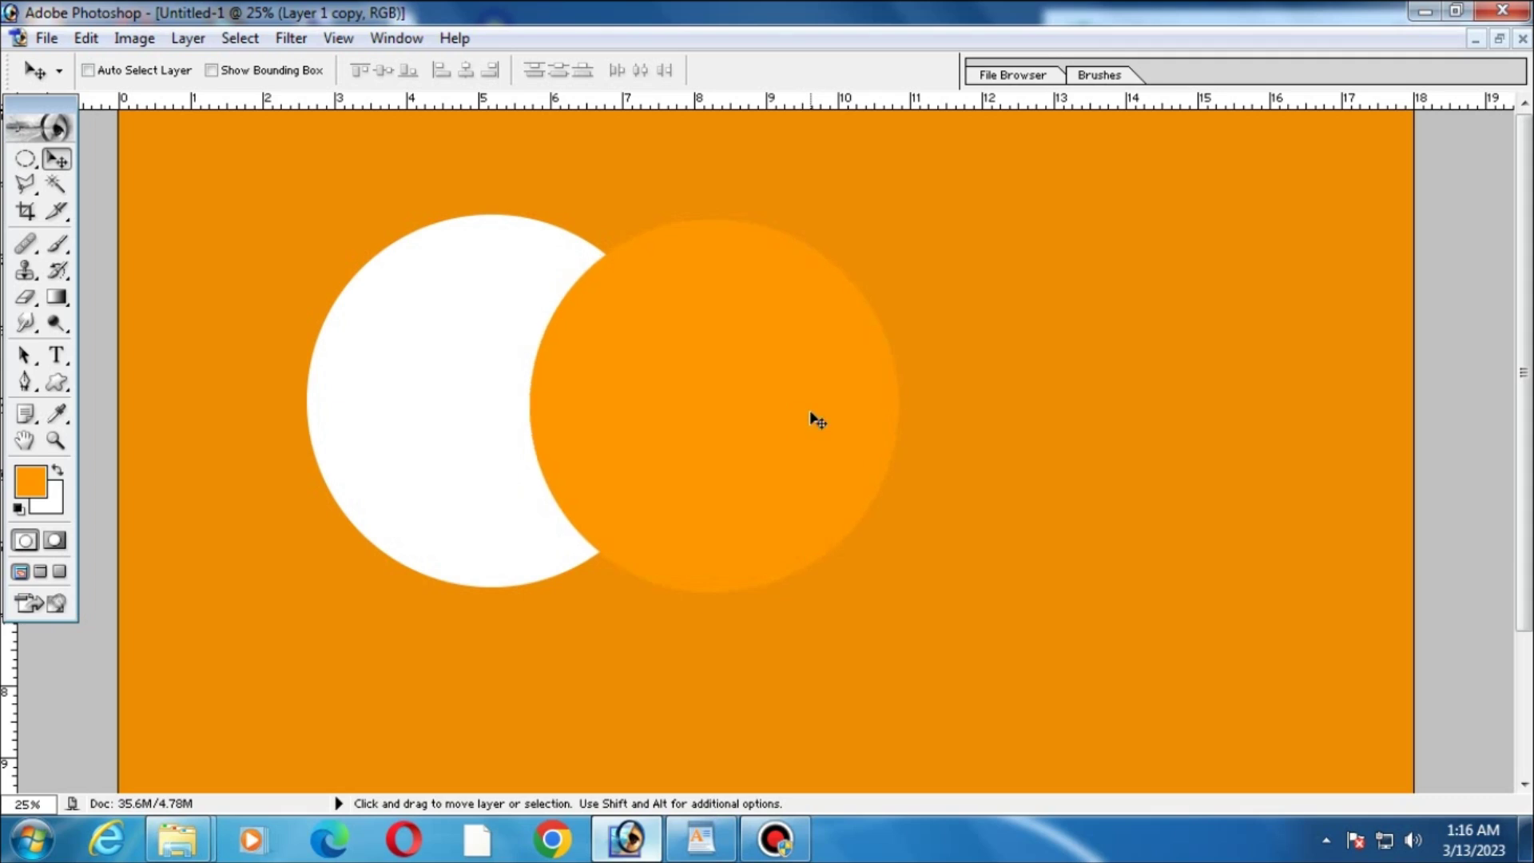
# Set the orange circle's opacity to 30% and the white circle's to 80%.
pyautogui.press('3')
pyautogui.rightClick(485, 317)
pyautogui.click(512, 342)
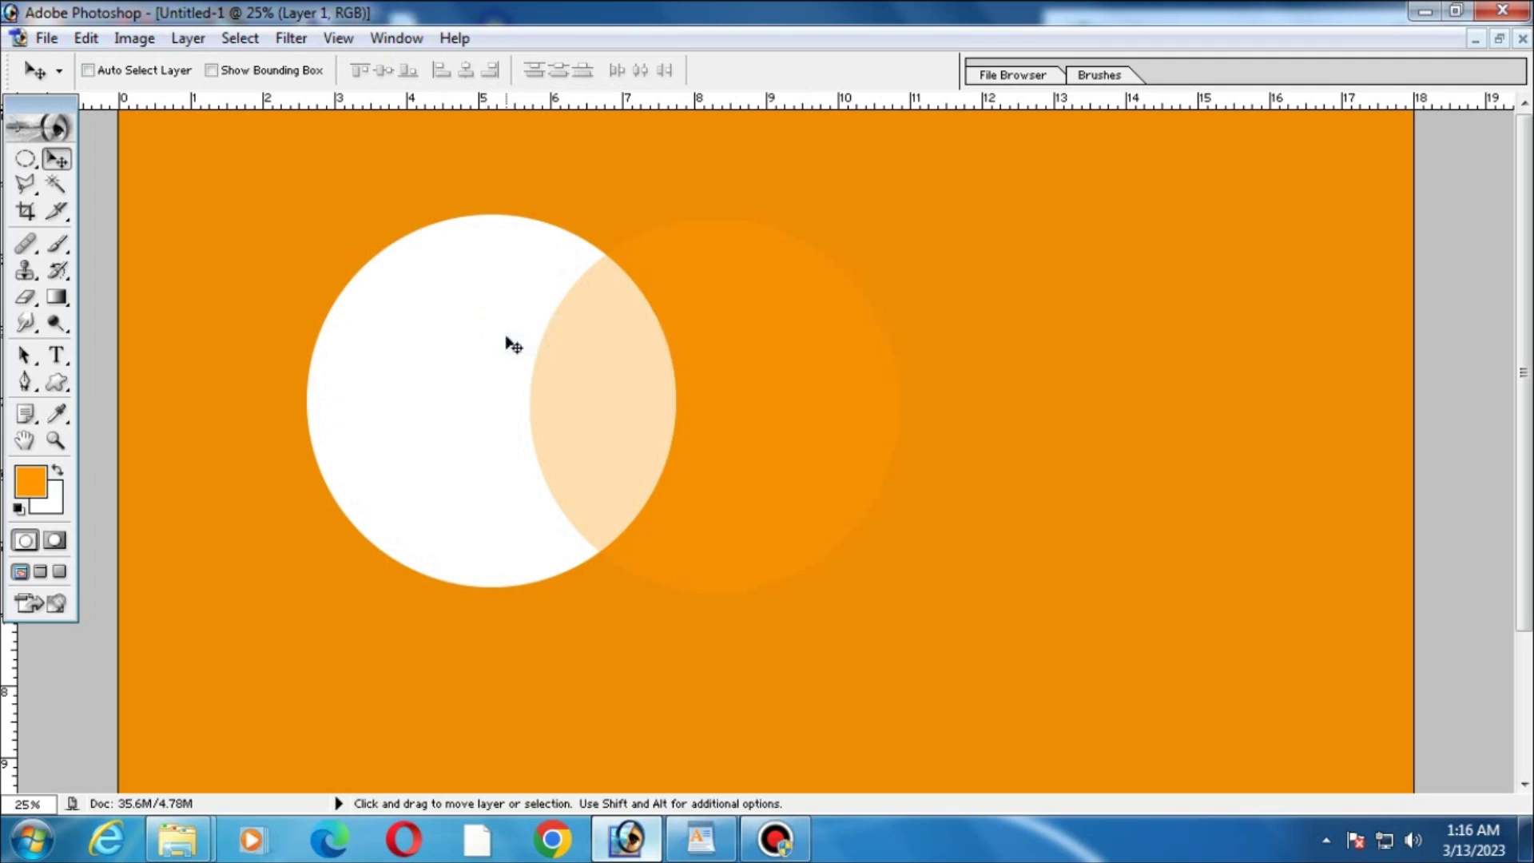
pyautogui.press('4')
pyautogui.press('8')
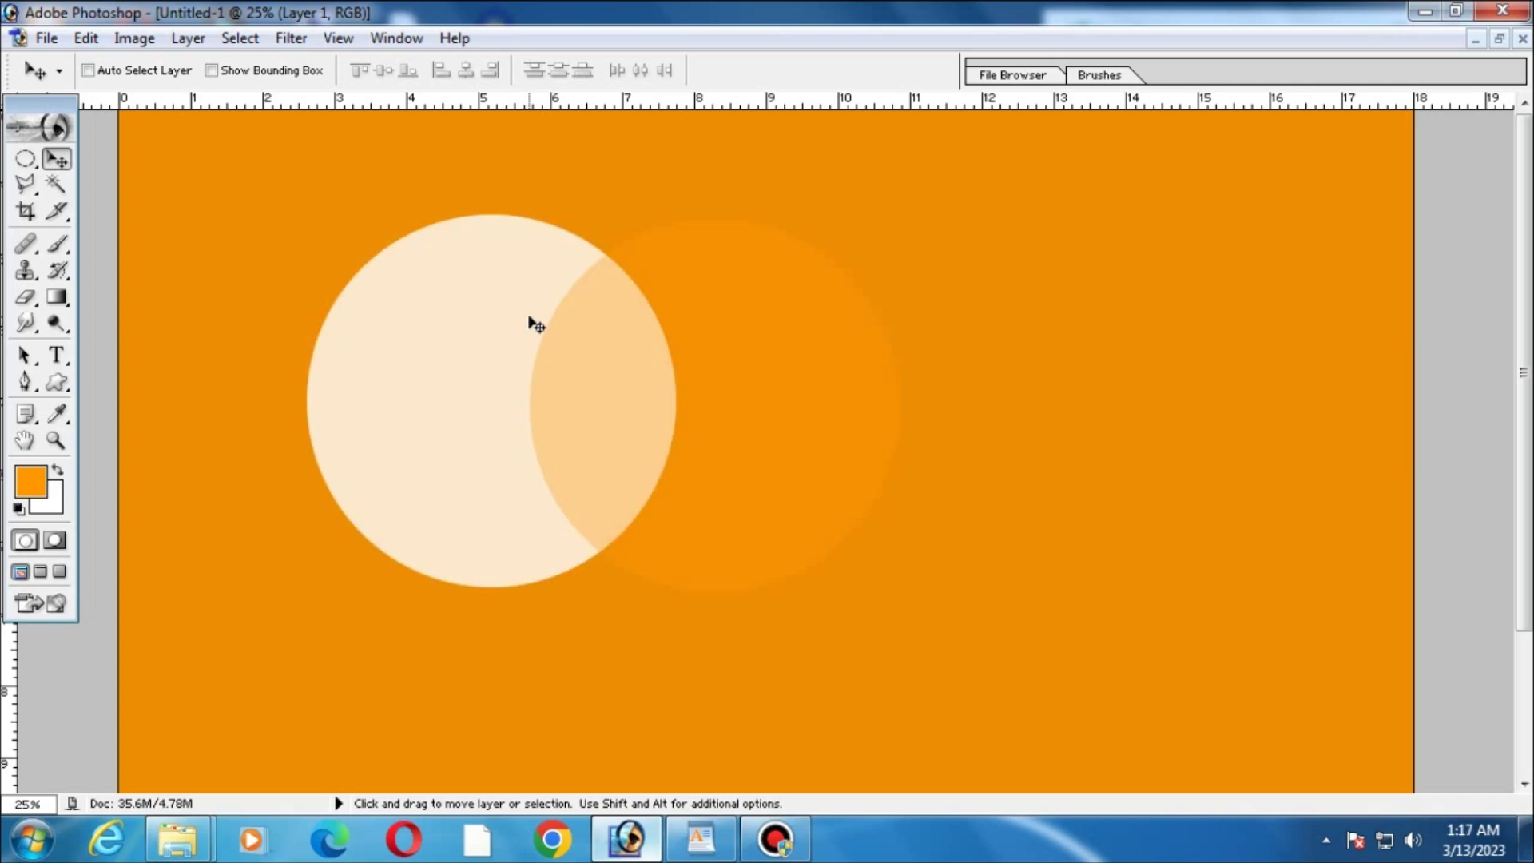
# Reselect the orange circle's layer and move both circles right and down.
pyautogui.rightClick(639, 377)
pyautogui.click(649, 404)
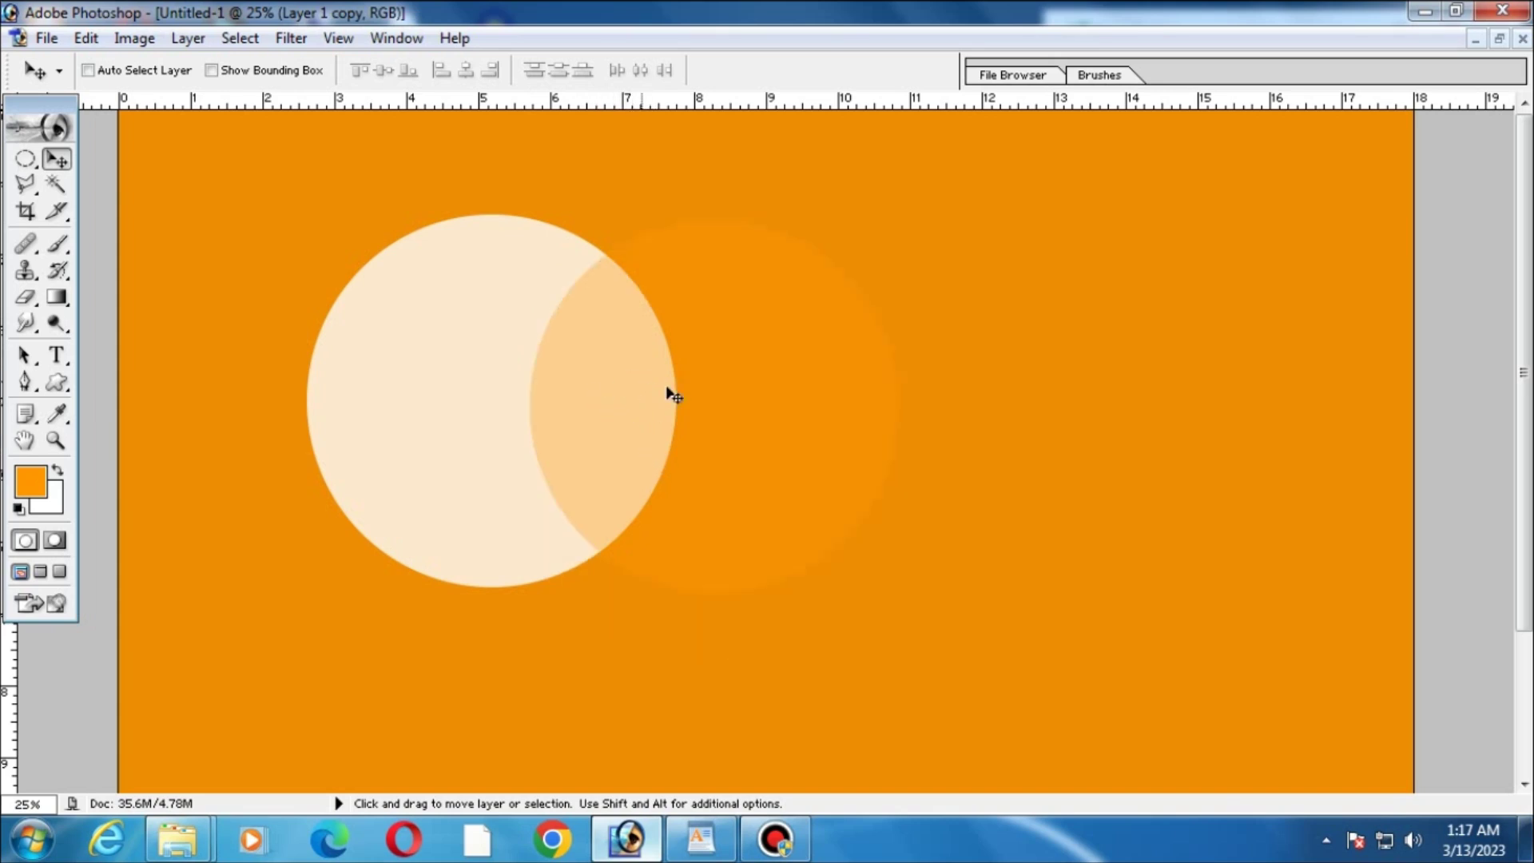
pyautogui.rightClick(626, 407)
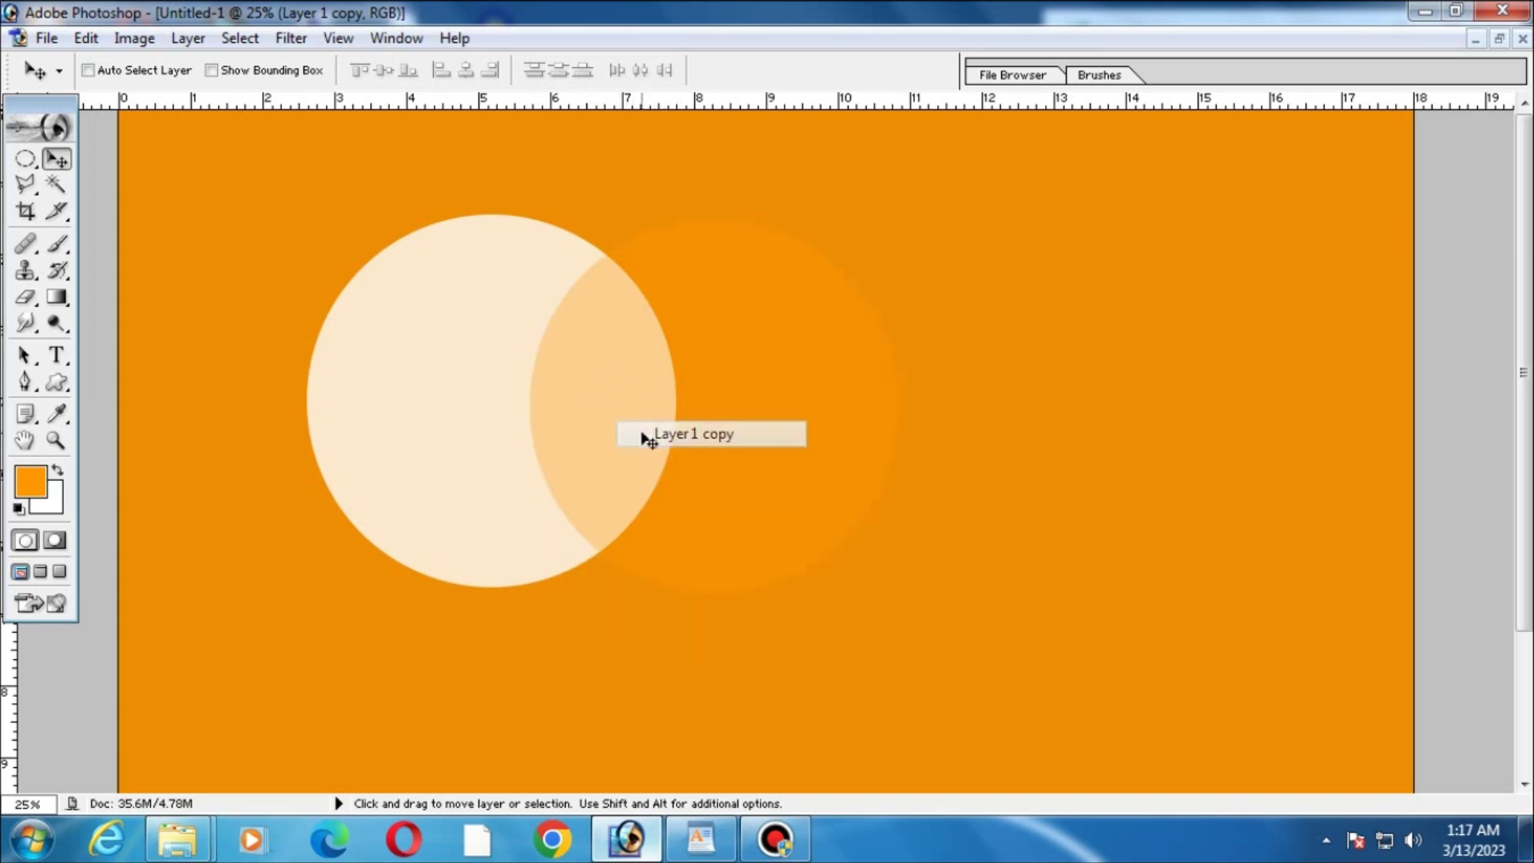
pyautogui.click(651, 409)
pyautogui.rightClick(647, 406)
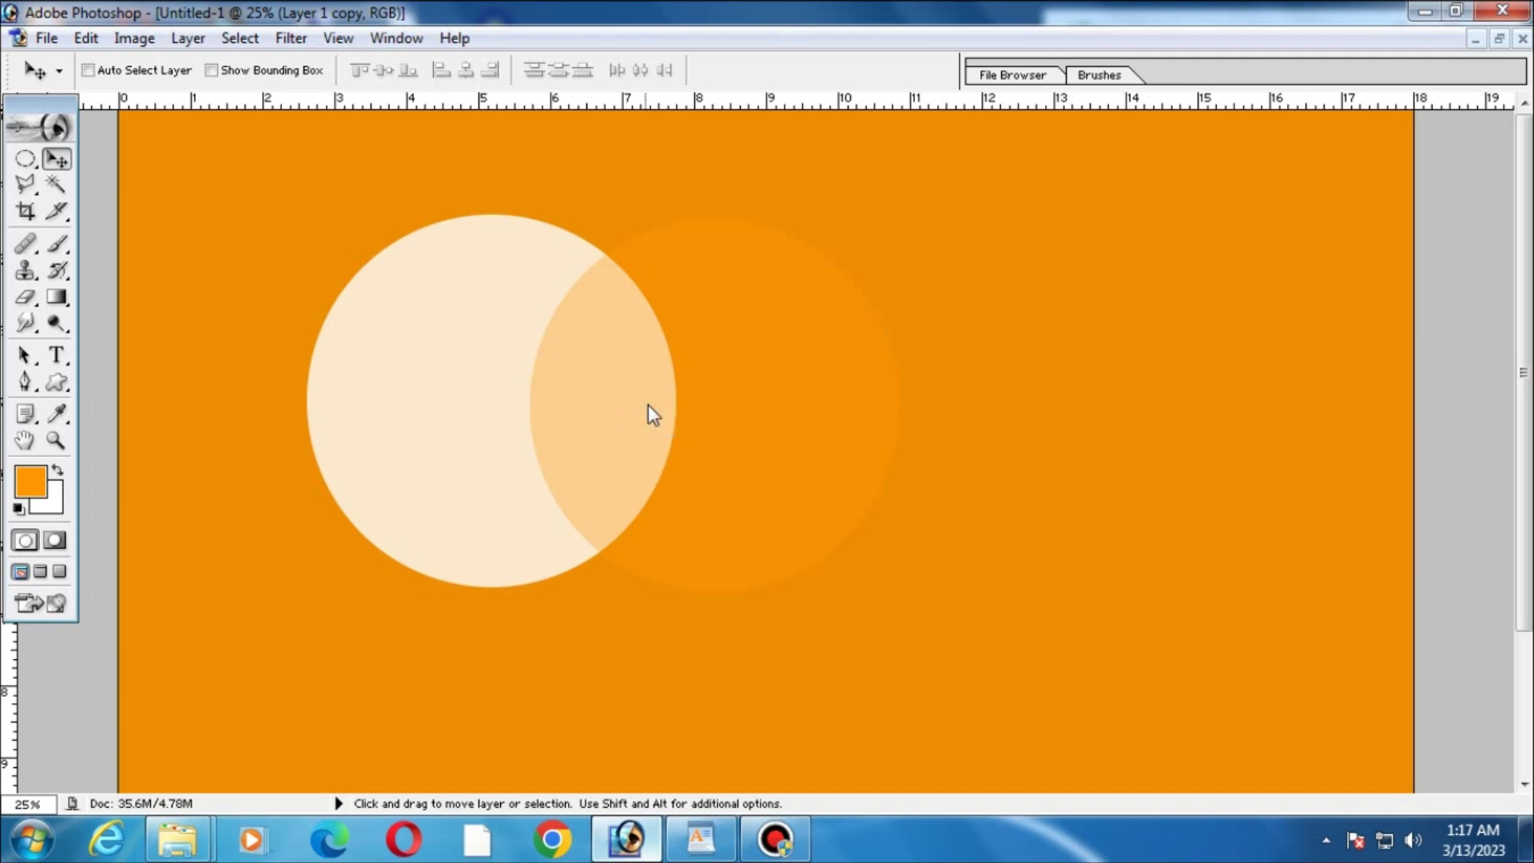
pyautogui.click(653, 409)
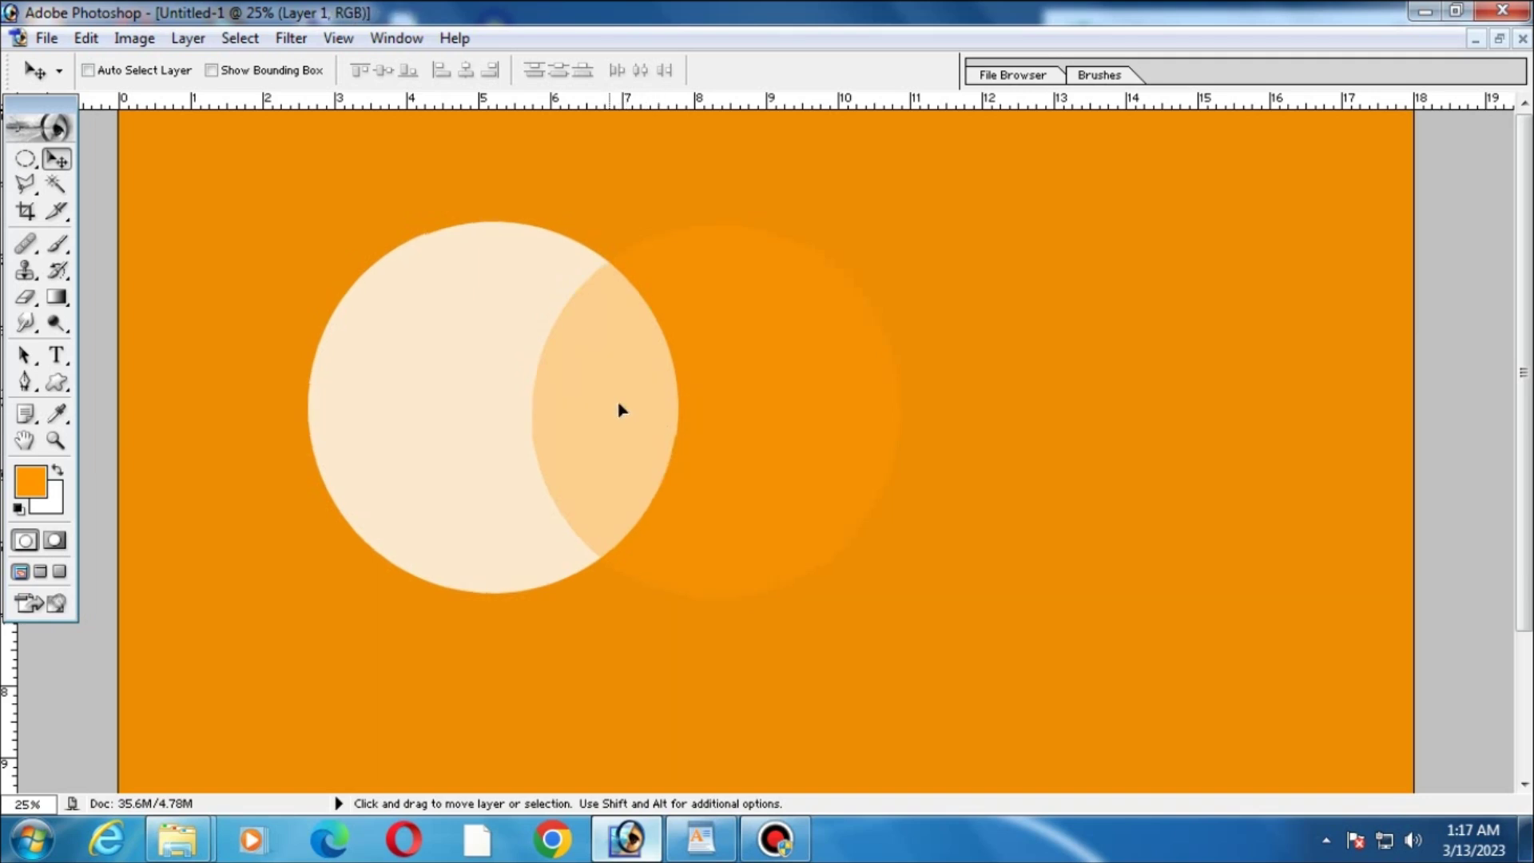
pyautogui.moveTo(610, 394); pyautogui.dragTo(659, 425)
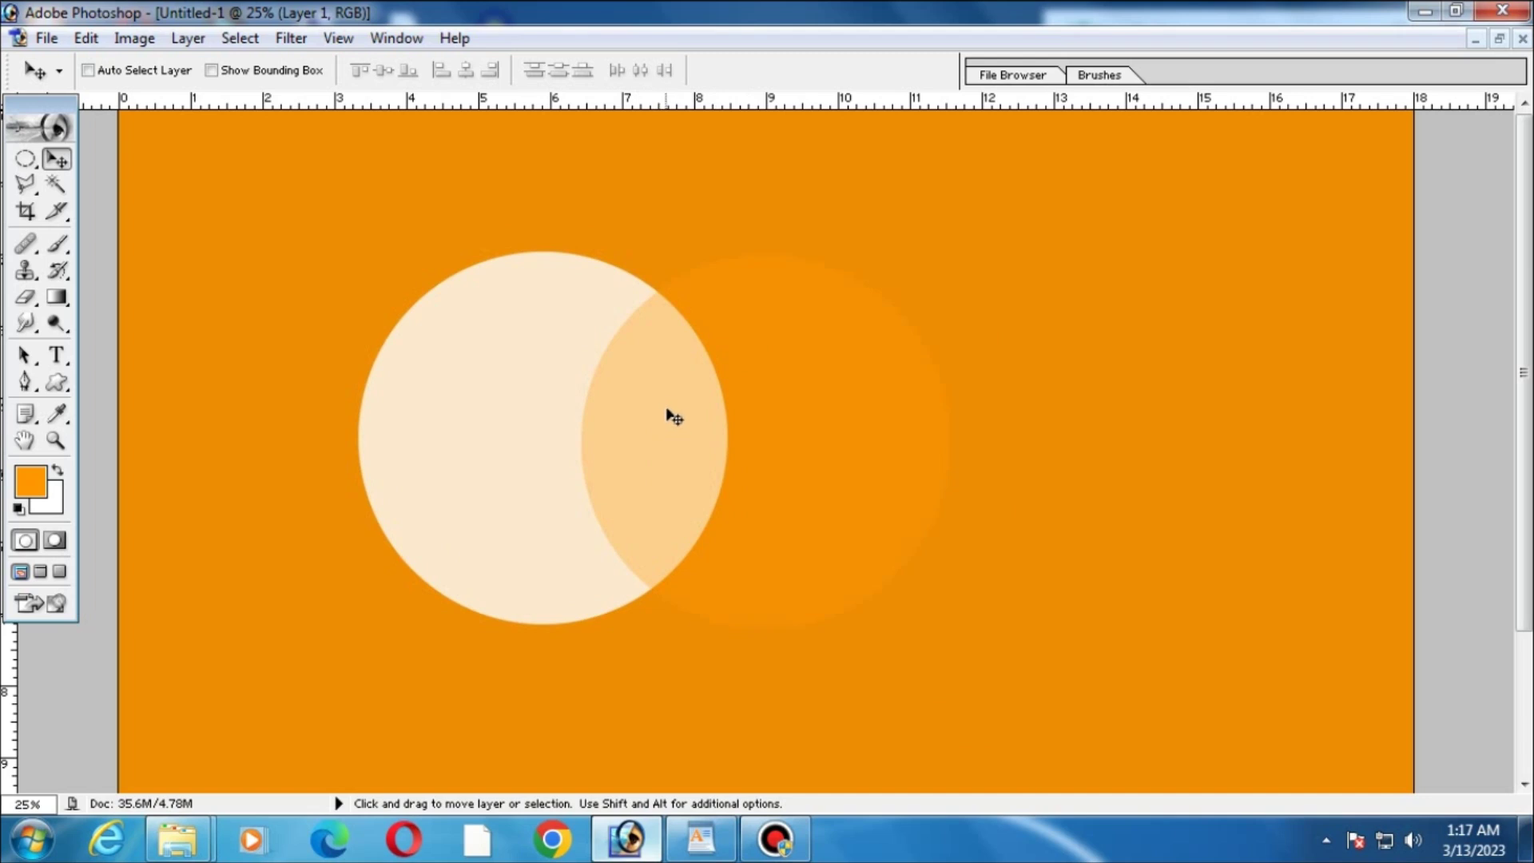
pyautogui.click(56, 185)
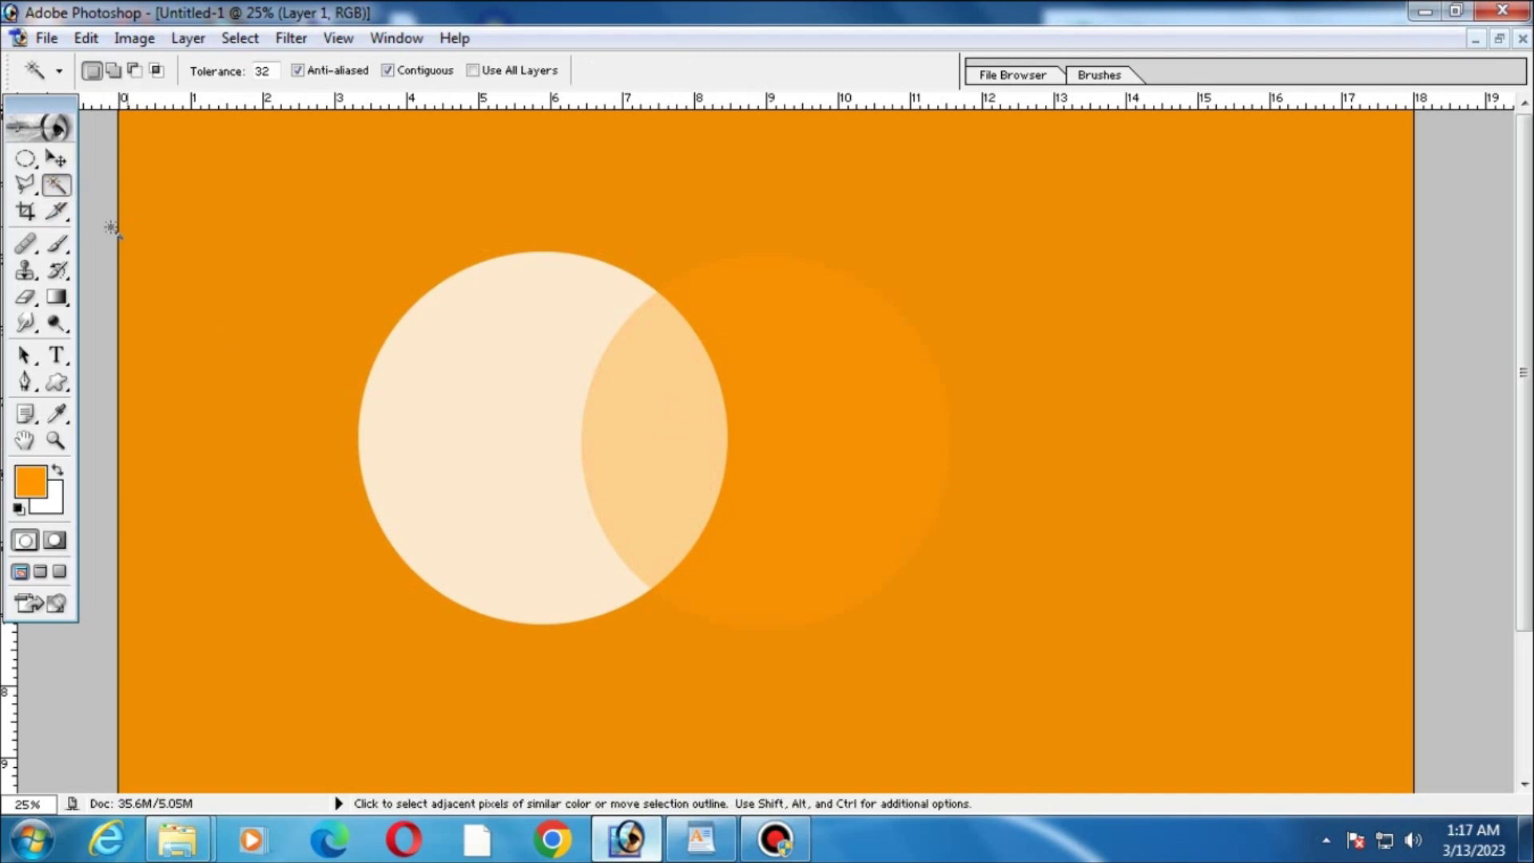
# Magic-wand the lens-shaped overlap, cut it out, and shift the crescents right.
pyautogui.click(654, 434)
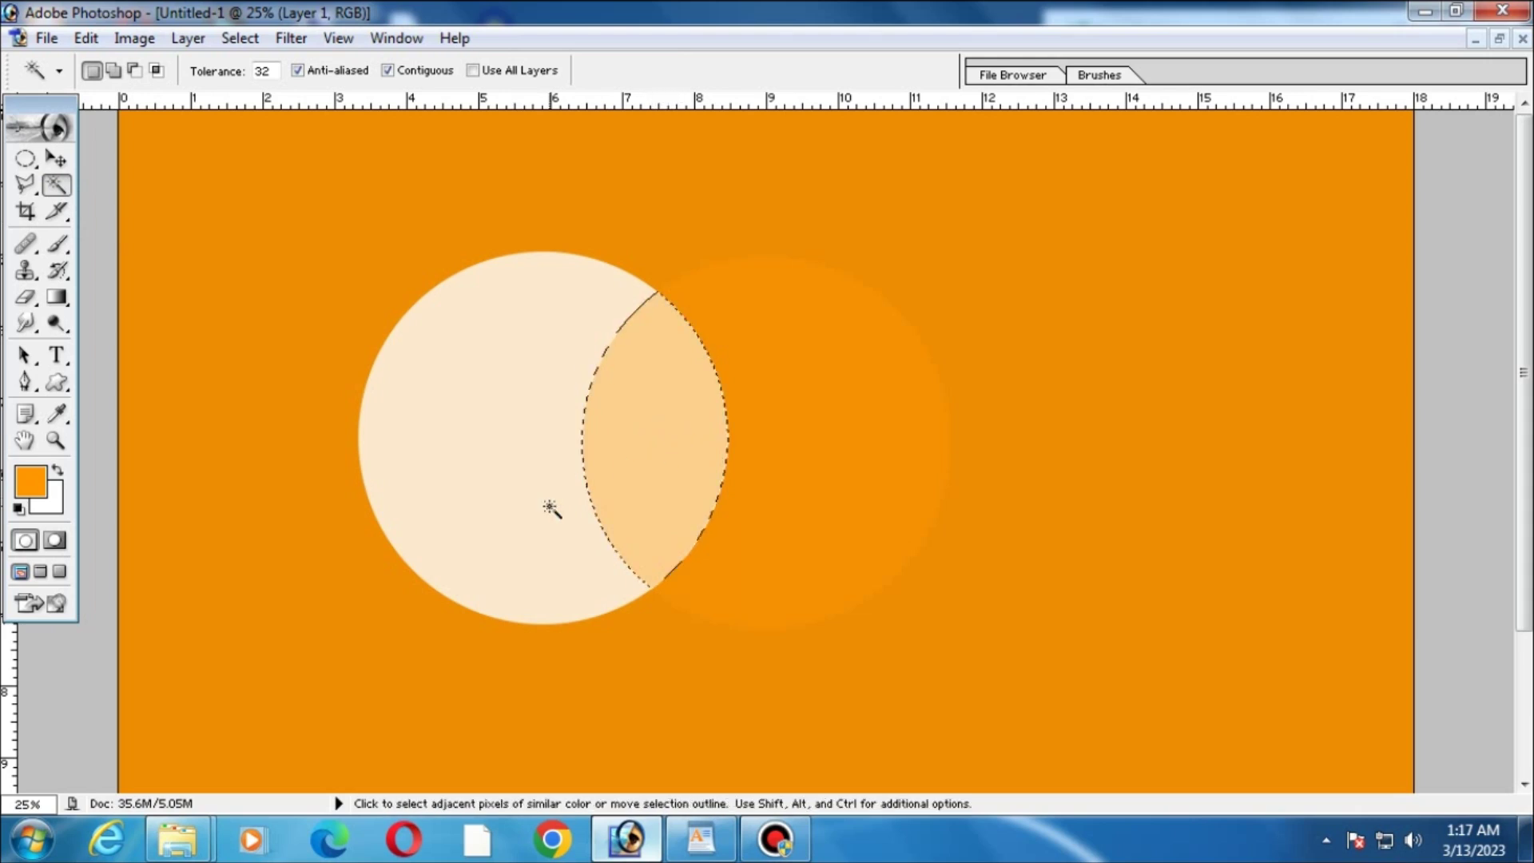
pyautogui.press('ctrl')
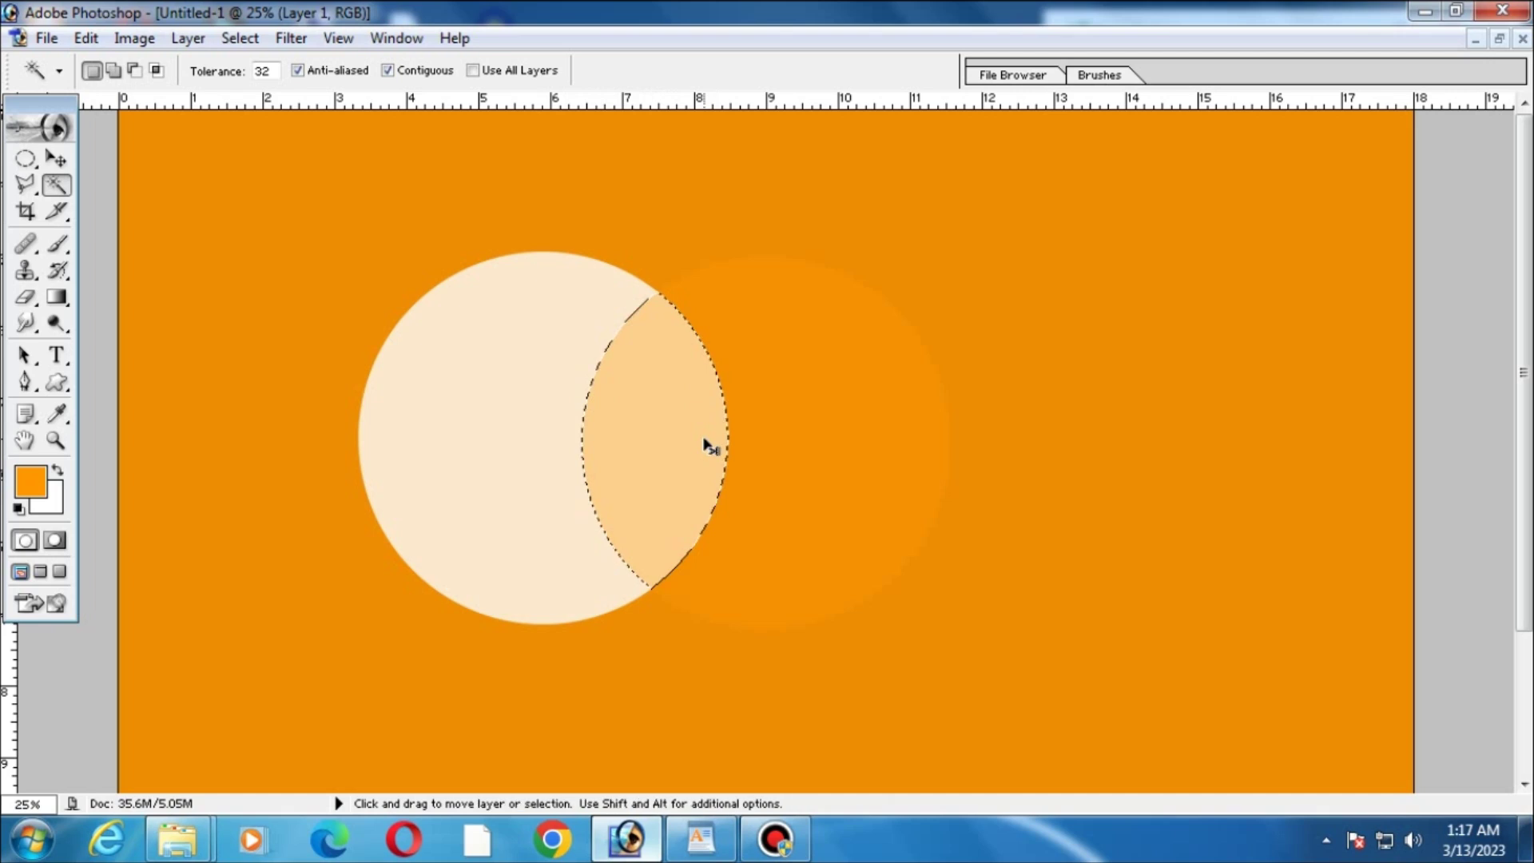
pyautogui.hotkey('ctrl', 'x')
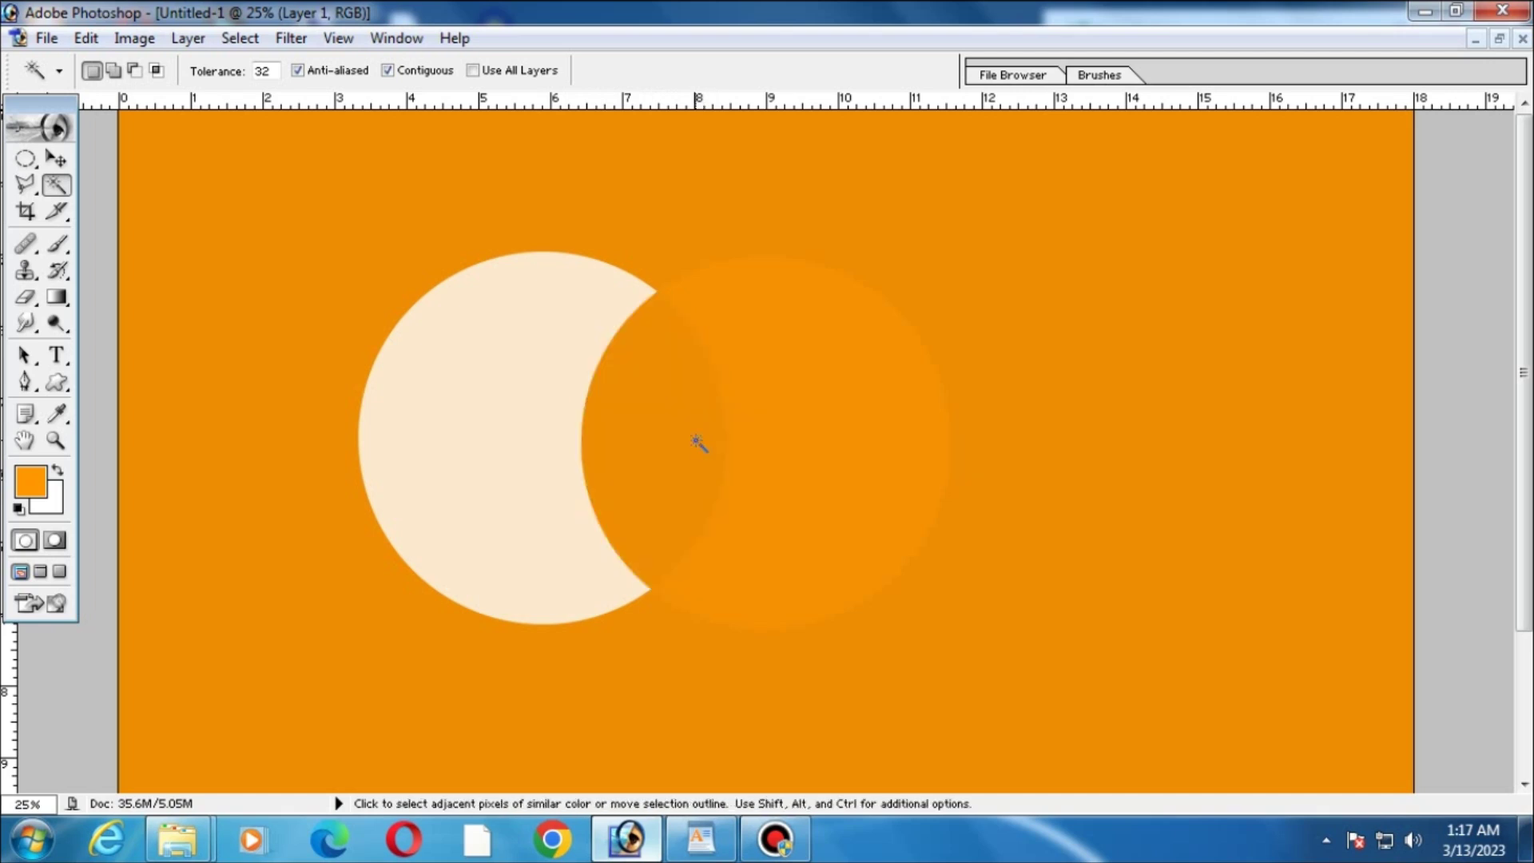
pyautogui.press('v')
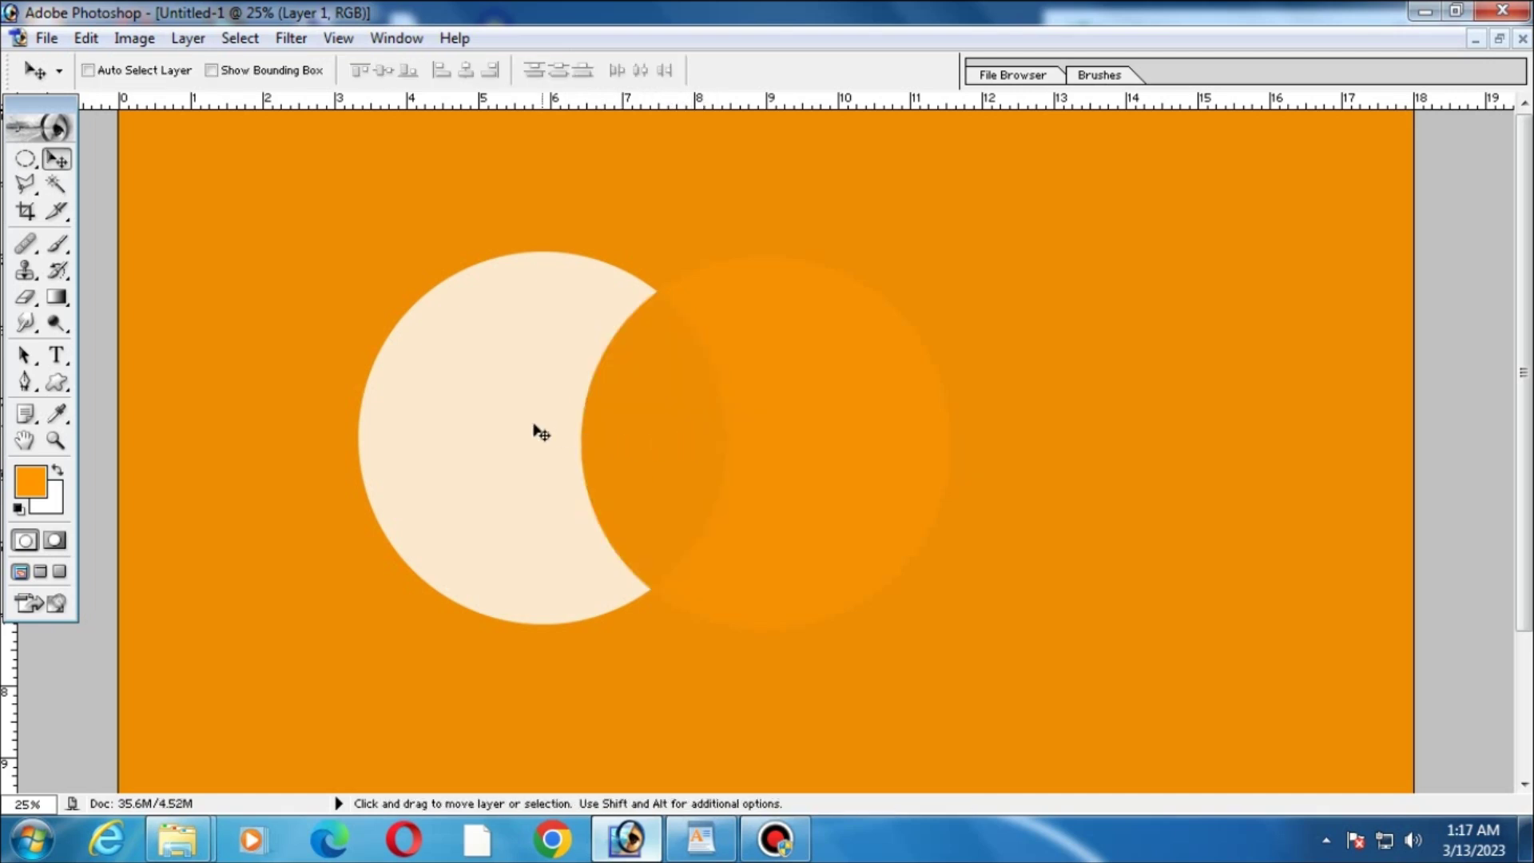
pyautogui.moveTo(483, 429); pyautogui.dragTo(557, 439)
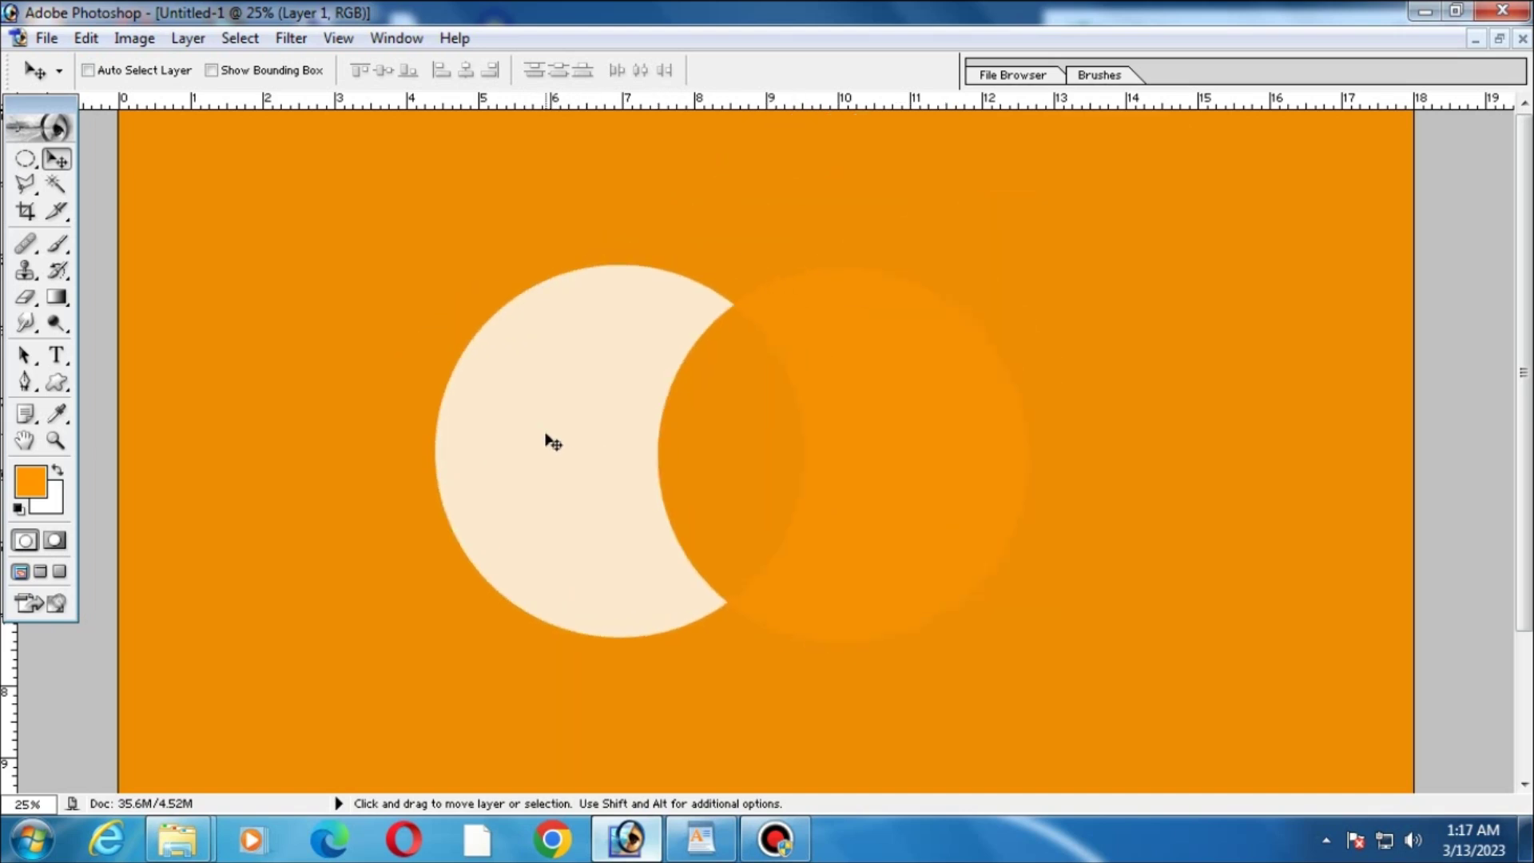
pyautogui.hotkey('alt', 'l')
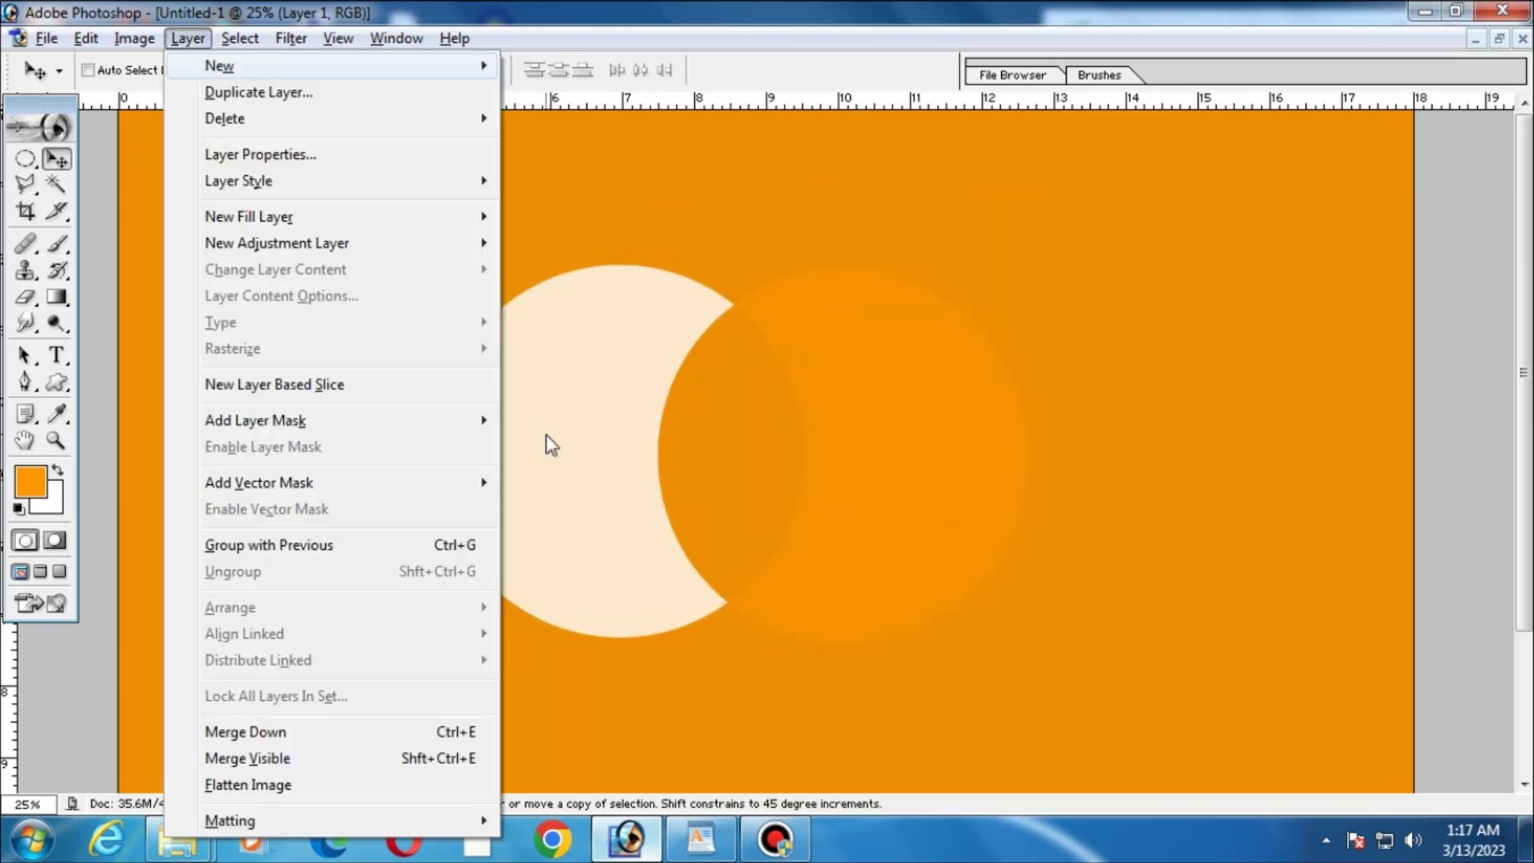
# Delete the crescent layer, paste the cut lens, and place it near the canvas centre.
pyautogui.press('Escape')
pyautogui.hotkey('alt', 'l')
pyautogui.press('l')
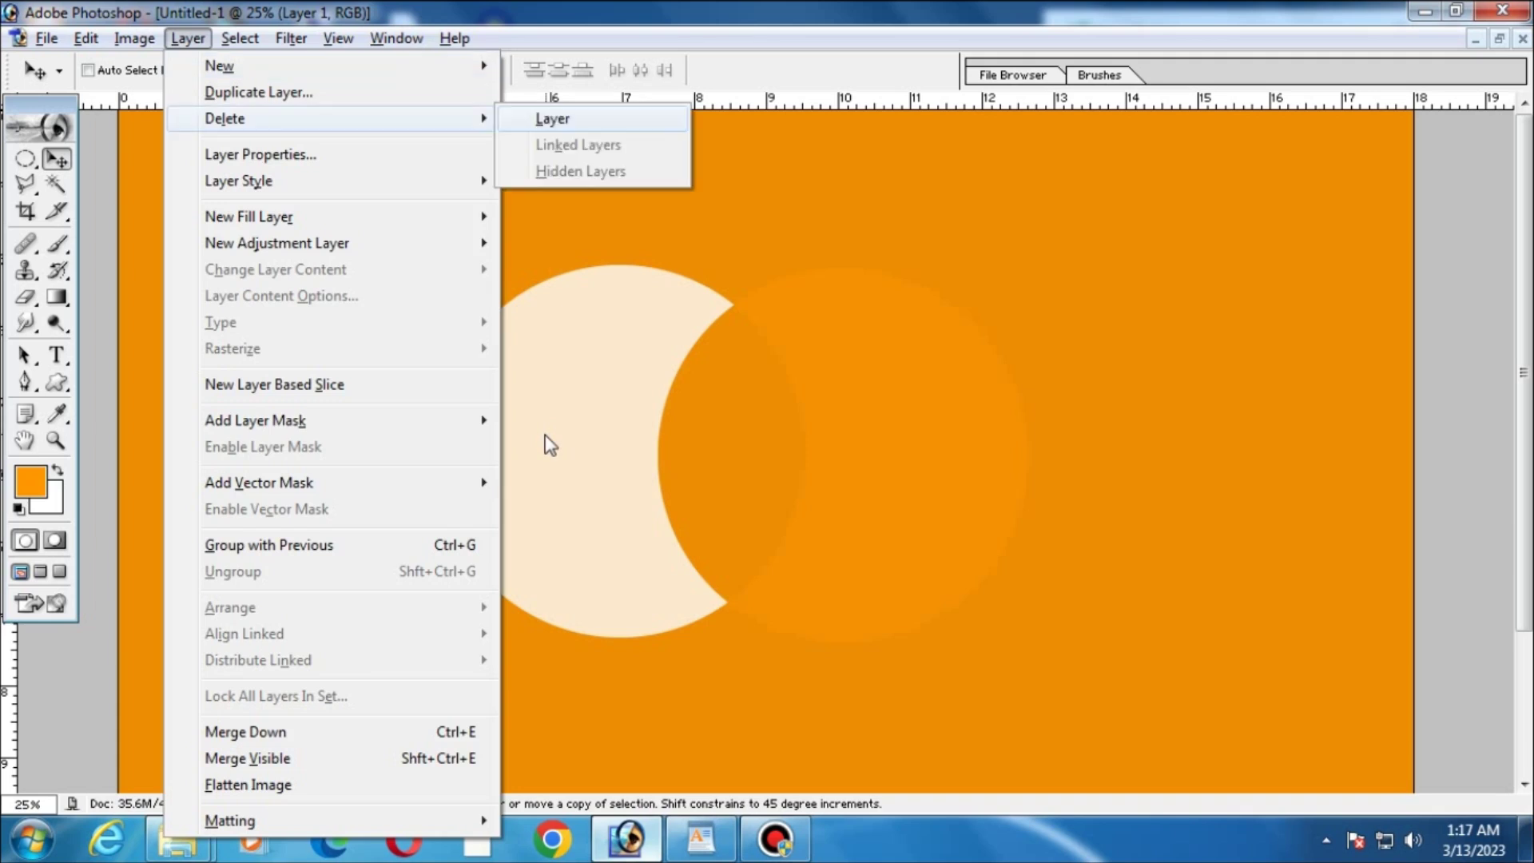
pyautogui.click(553, 128)
pyautogui.click(693, 334)
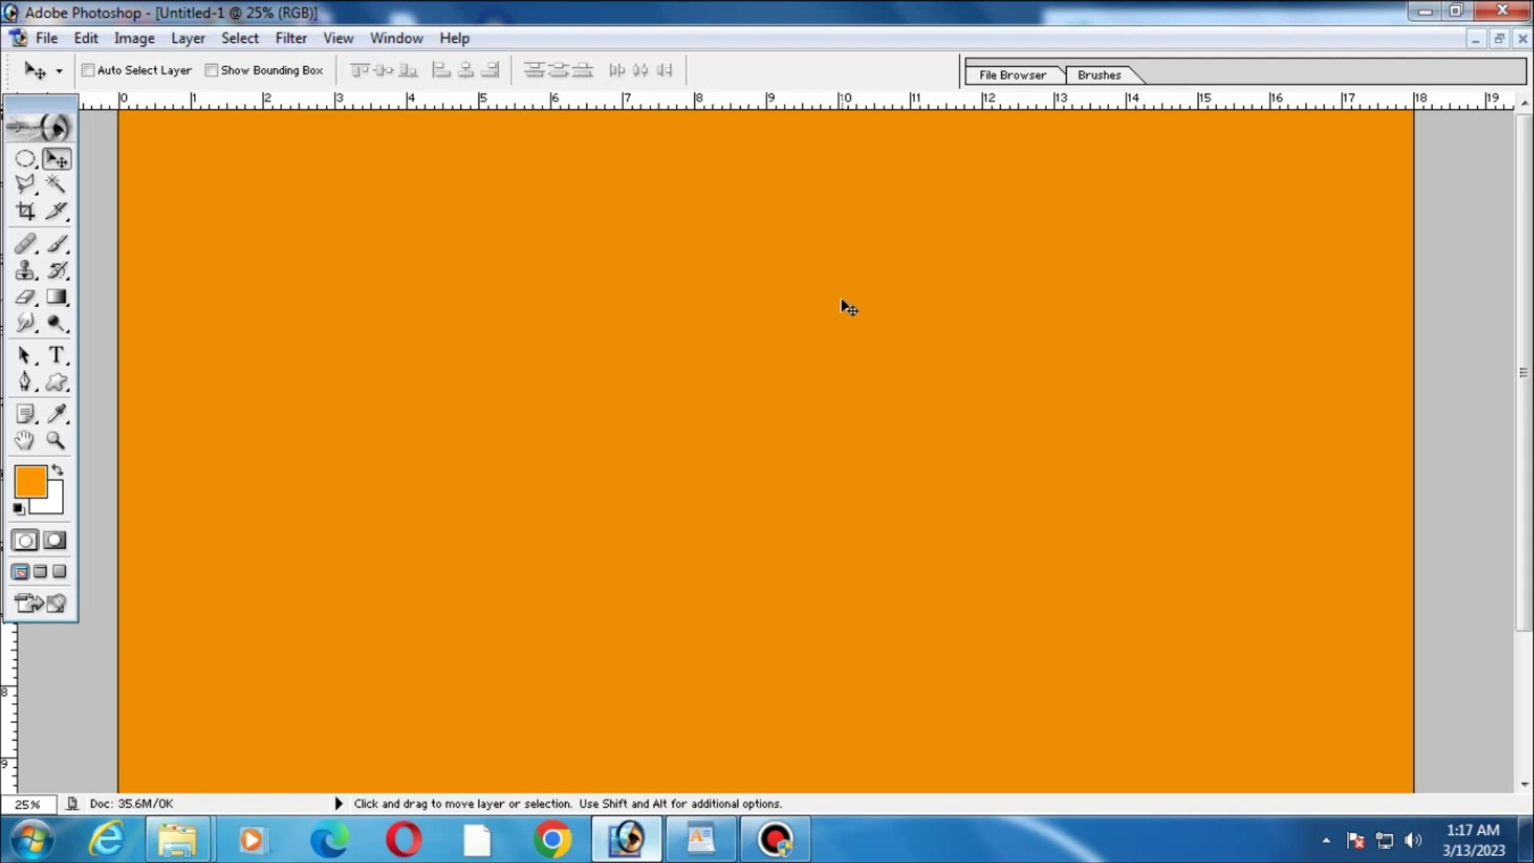
pyautogui.hotkey('ctrl', 'v')
pyautogui.moveTo(818, 425)
pyautogui.mouseDown()
pyautogui.moveTo(775, 288)
pyautogui.moveTo(711, 385)
pyautogui.mouseUp()
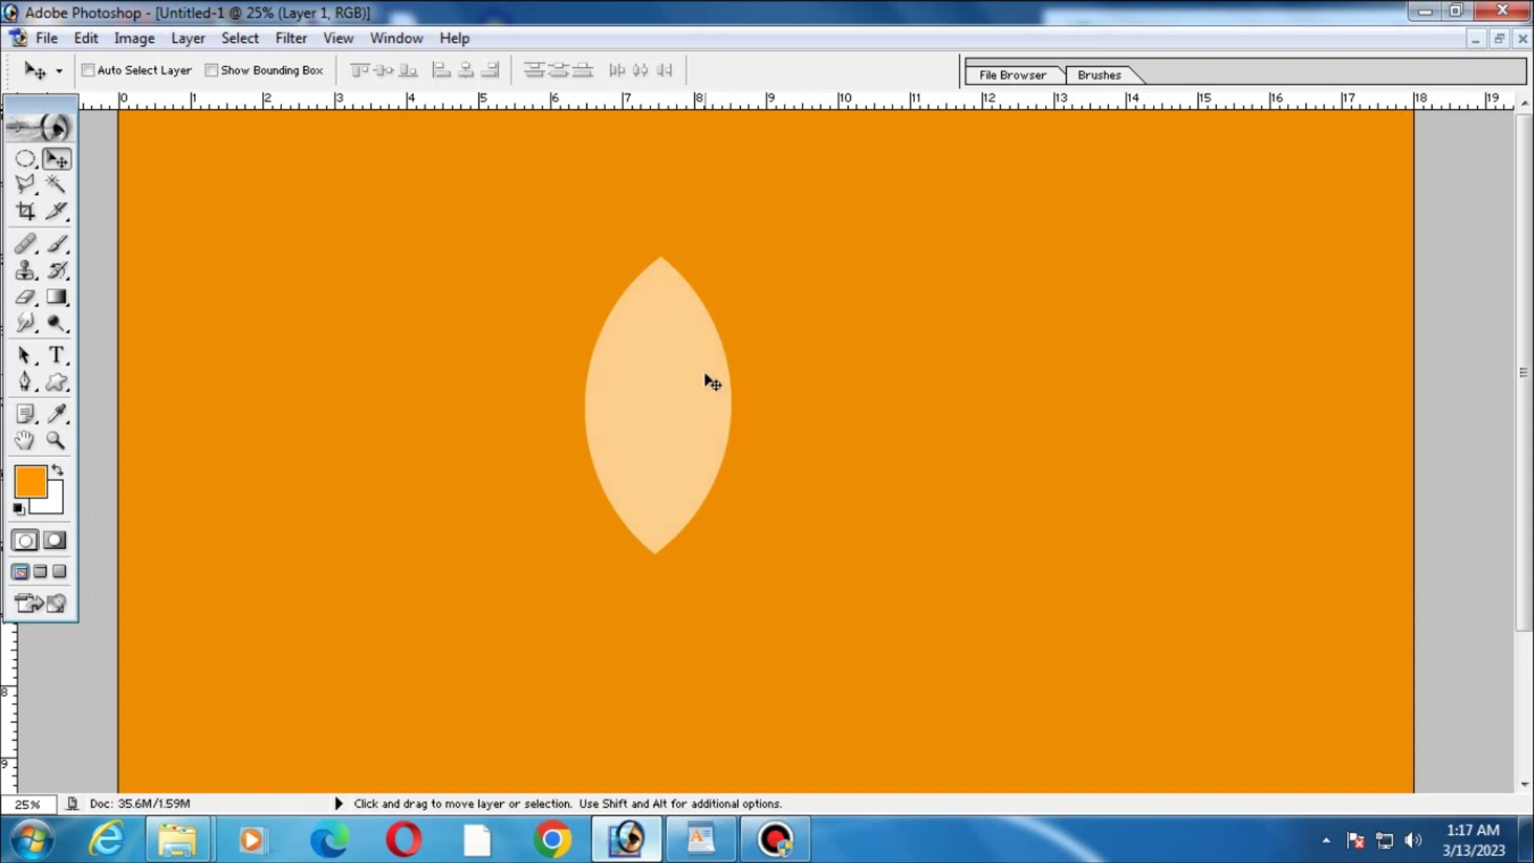
# Fill the lens shape with white, deselect it, and nudge it slightly.
pyautogui.click(707, 376)
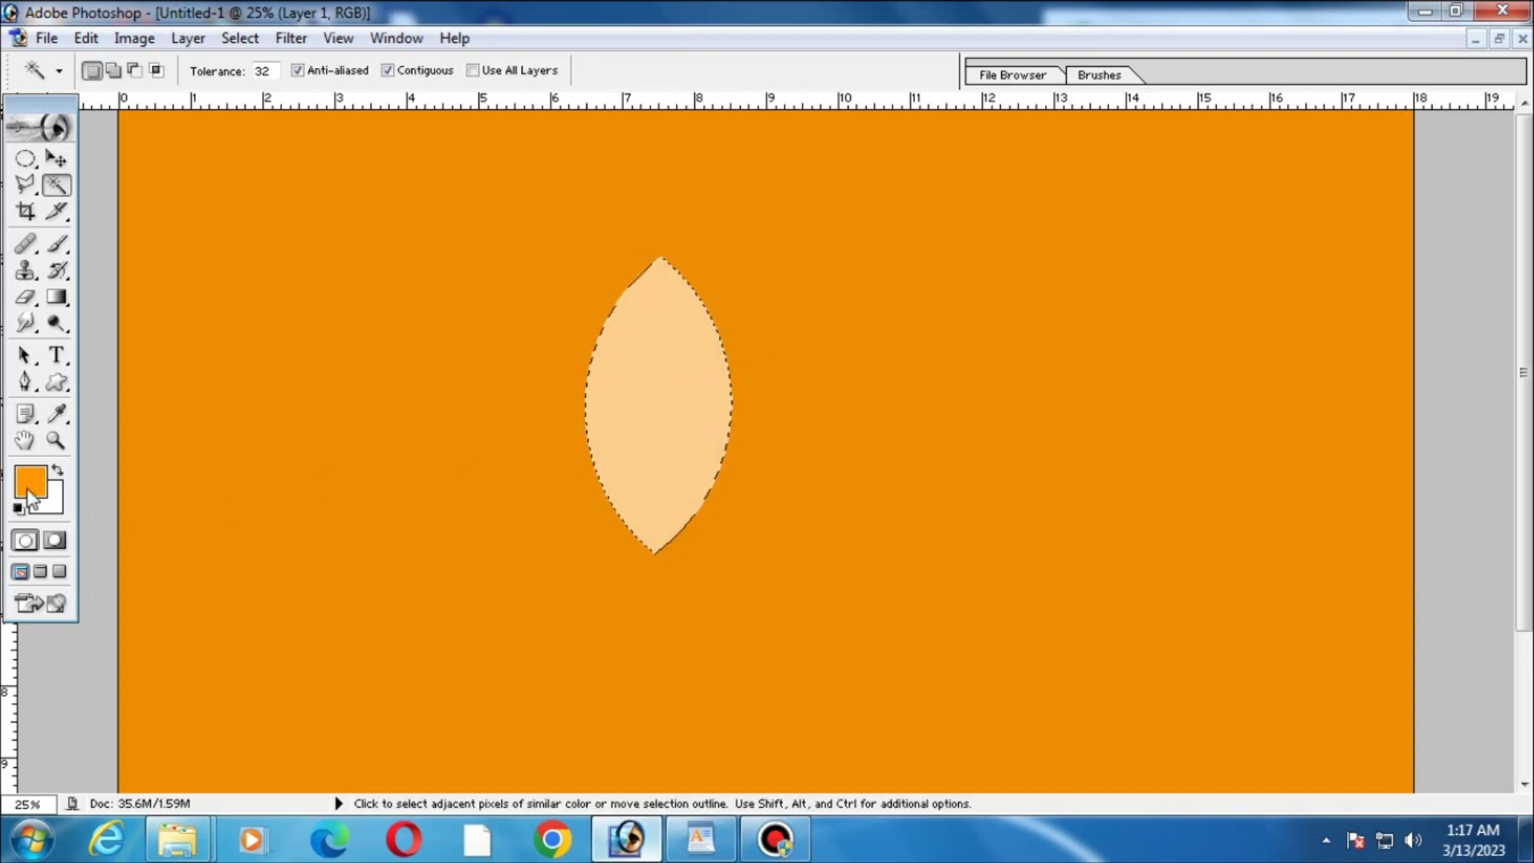
pyautogui.click(30, 482)
pyautogui.click(751, 275)
pyautogui.press('Return')
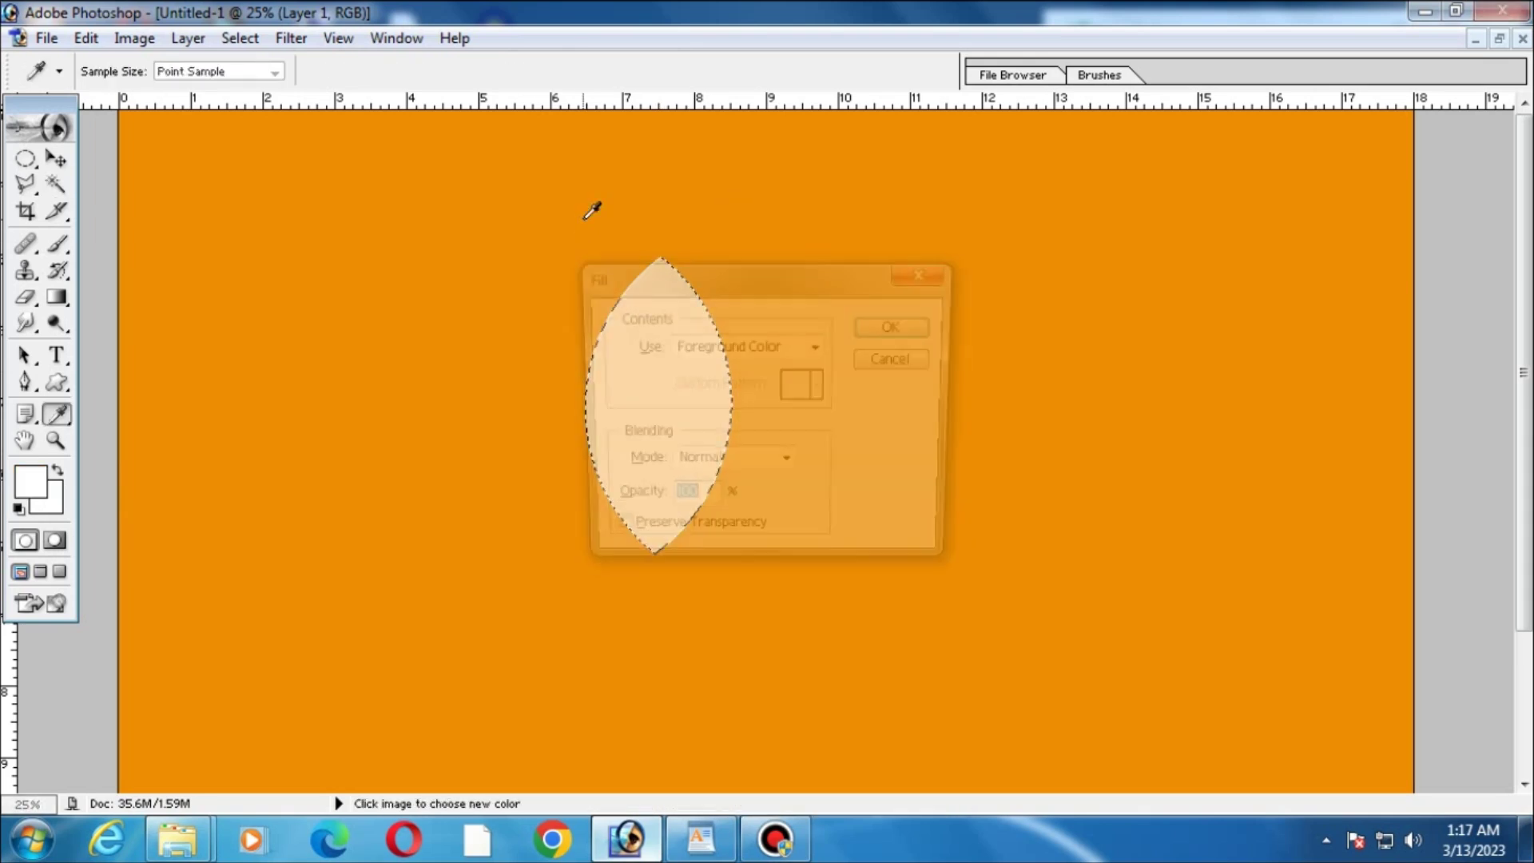
pyautogui.hotkey('alt', 'BackSpace')
pyautogui.hotkey('ctrl', 'd')
pyautogui.press('v')
pyautogui.rightClick(736, 425)
pyautogui.moveTo(737, 425); pyautogui.dragTo(735, 438)
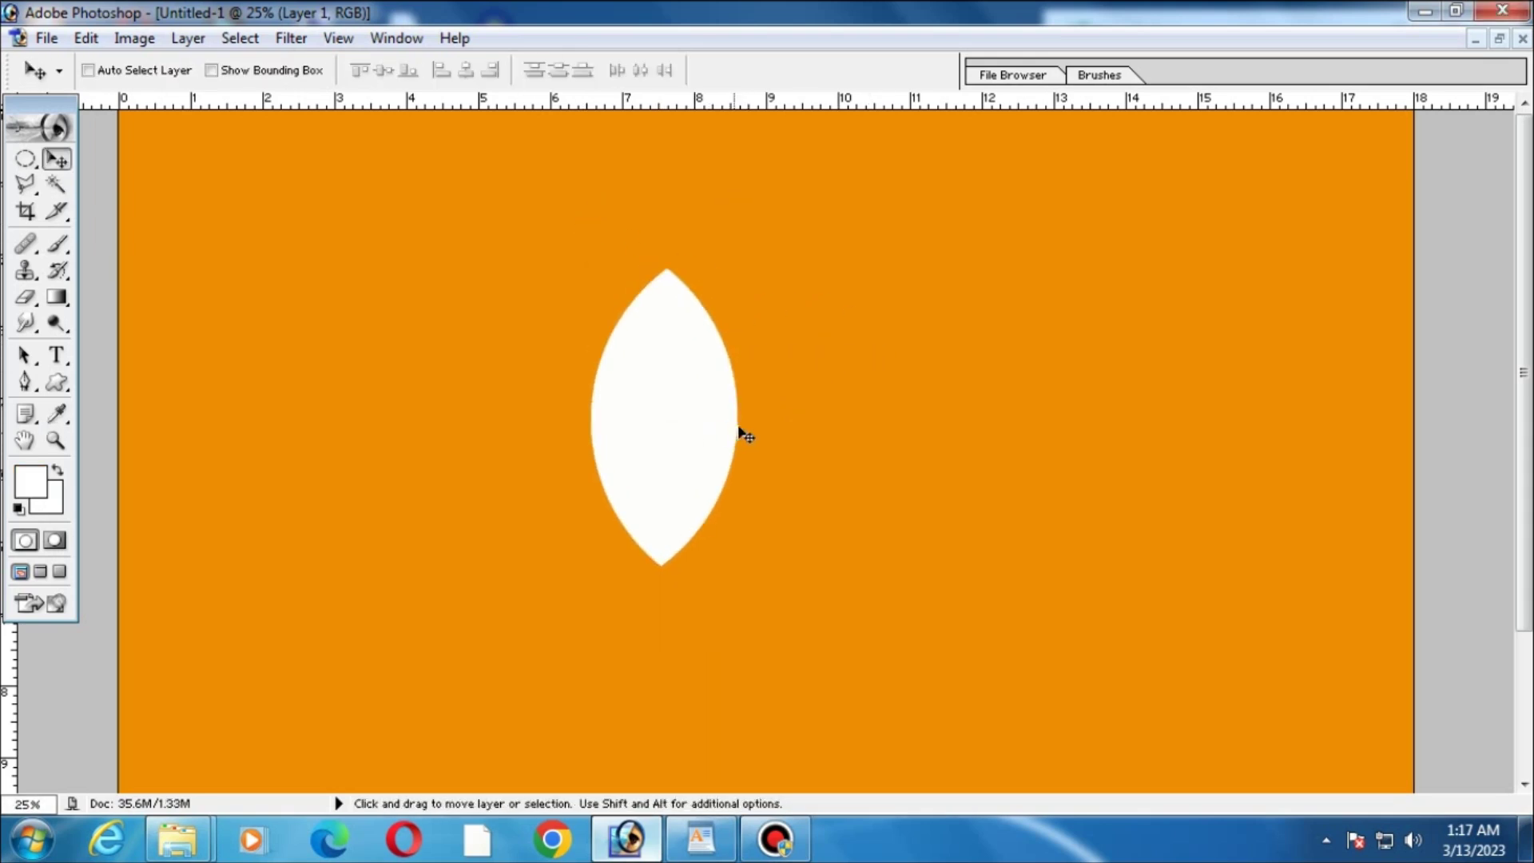
# Rotate the lens 90° clockwise, move it left, enlarge it about 1.5× and tilt it.
pyautogui.hotkey('ctrl', 't')
pyautogui.rightClick(853, 318)
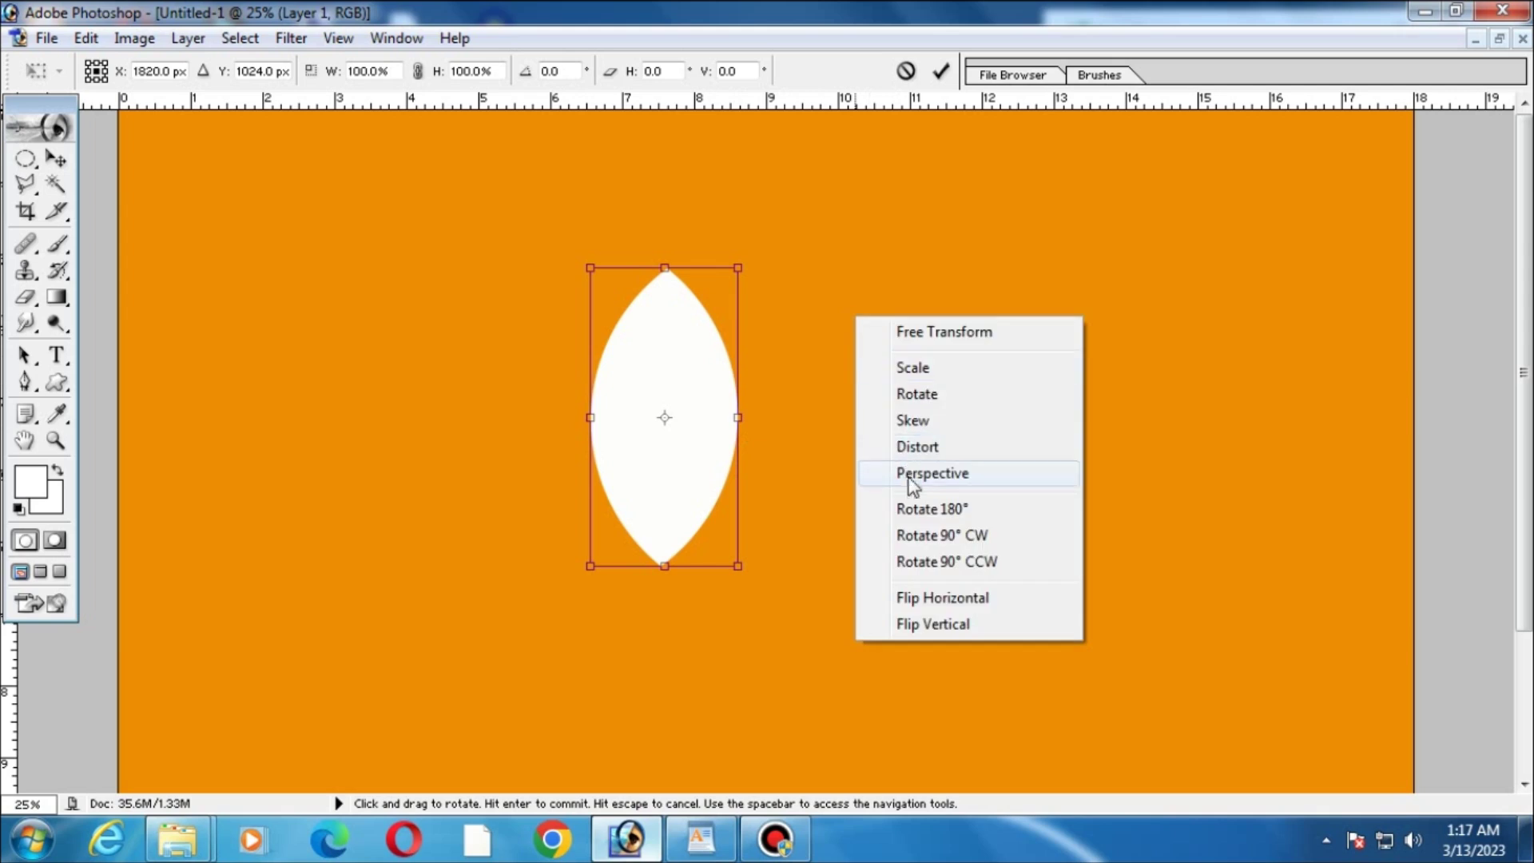
pyautogui.click(911, 534)
pyautogui.press('Return')
pyautogui.moveTo(670, 467); pyautogui.dragTo(445, 446)
pyautogui.hotkey('ctrl', 't')
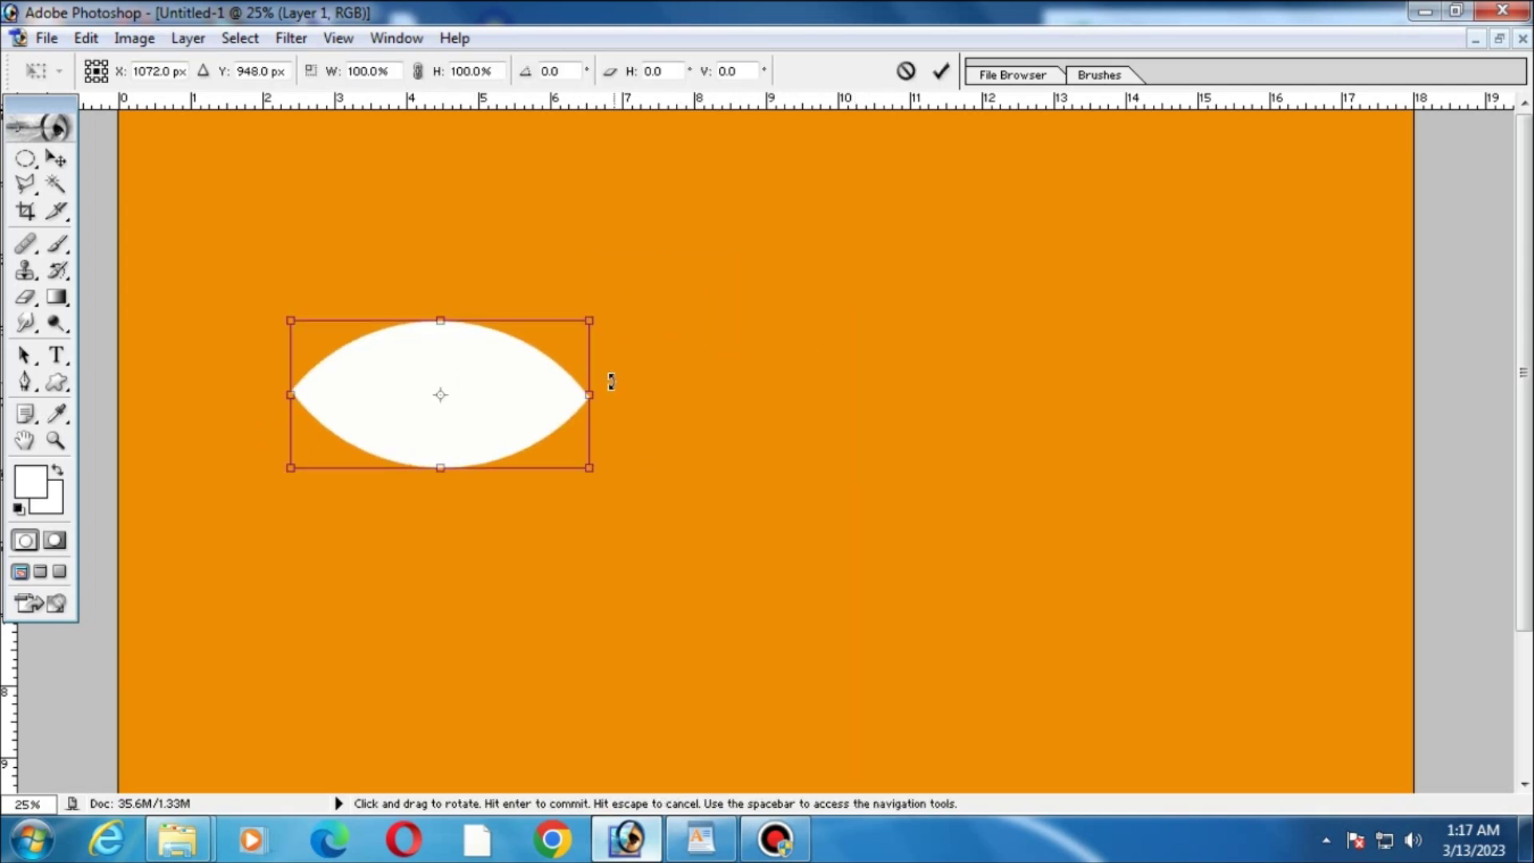
pyautogui.moveTo(589, 317); pyautogui.dragTo(665, 279)
pyautogui.moveTo(824, 351); pyautogui.dragTo(832, 298)
pyautogui.press('Return')
# Move the leaf right and Alt-drag a duplicate offset just above it.
pyautogui.moveTo(633, 405)
pyautogui.mouseDown()
pyautogui.moveTo(769, 374)
pyautogui.moveTo(694, 358)
pyautogui.mouseUp()
pyautogui.keyDown('alt'); pyautogui.click(769, 374); pyautogui.keyUp('alt')
pyautogui.click(648, 254)
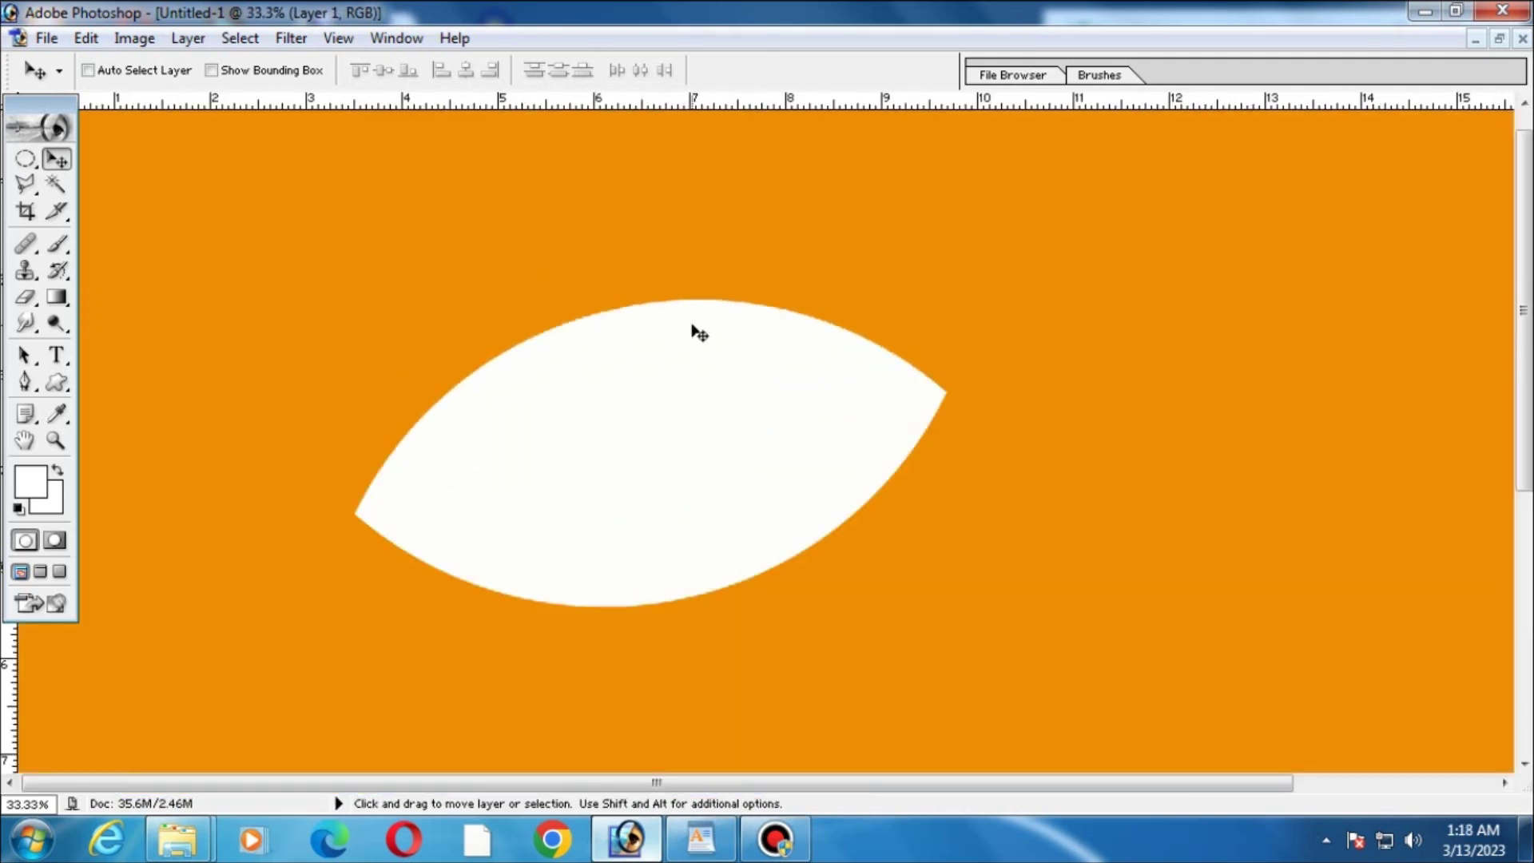
pyautogui.moveTo(796, 468)
pyautogui.mouseDown()
pyautogui.moveTo(758, 351)
pyautogui.moveTo(785, 393)
pyautogui.mouseUp()
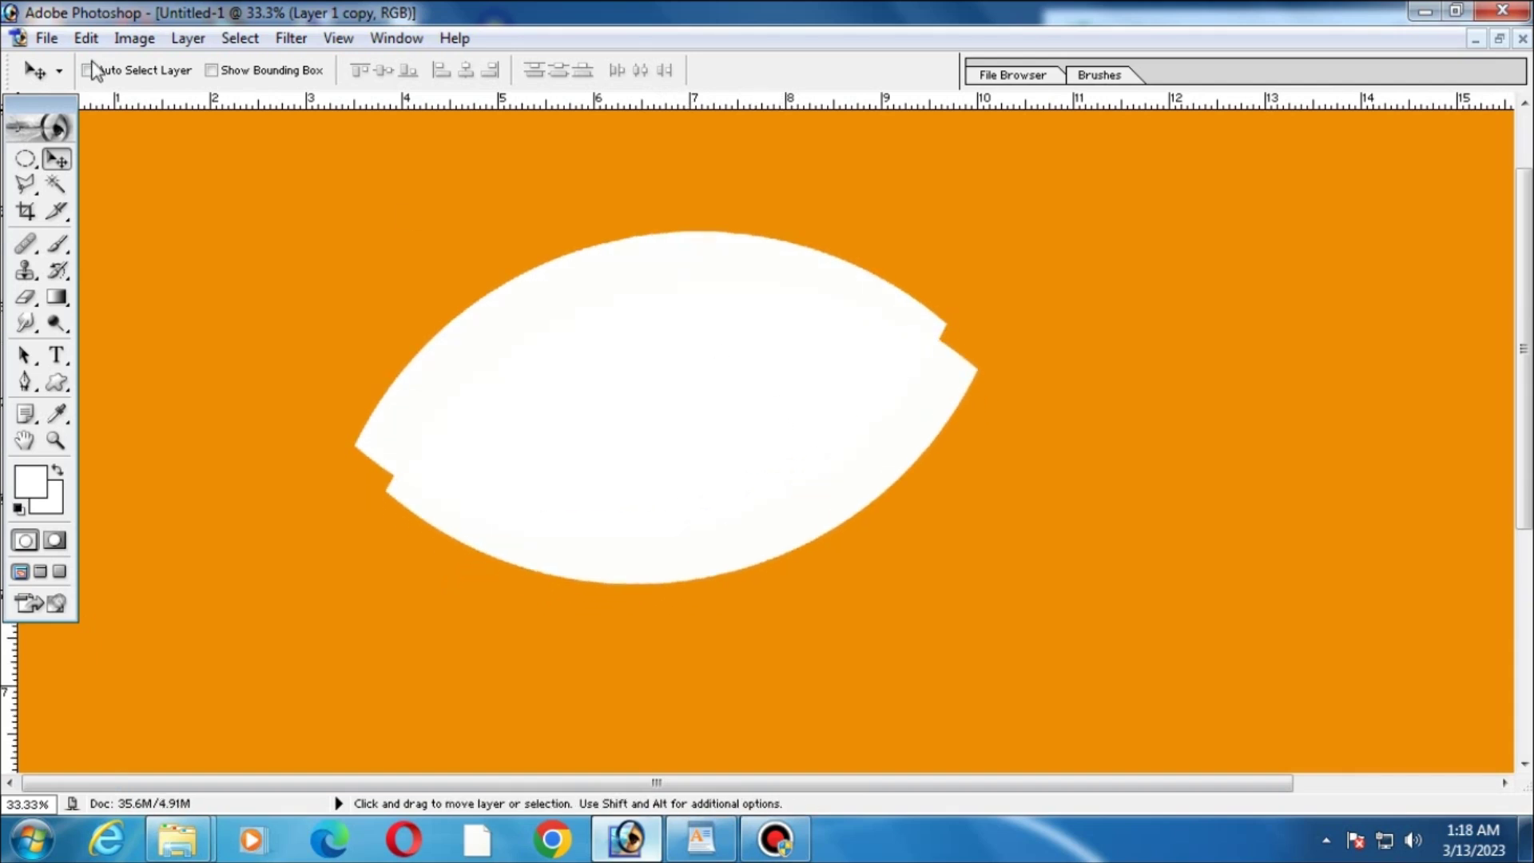
# Apply the red preset Gradient Overlay to the duplicate leaf and send it behind the white leaf.
pyautogui.click(188, 37)
pyautogui.moveTo(238, 180)
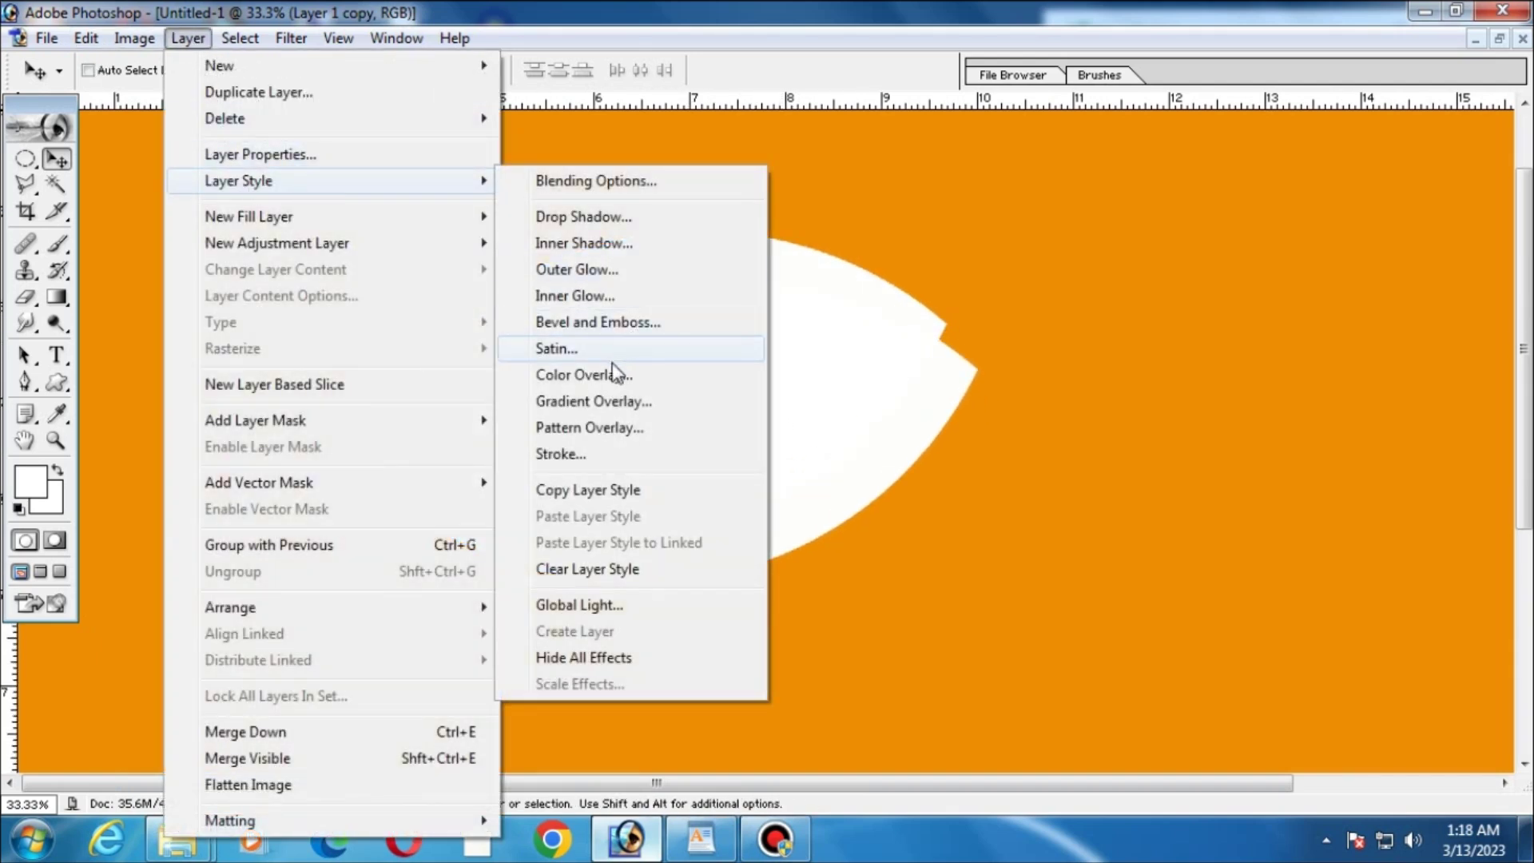
pyautogui.click(600, 402)
pyautogui.click(1022, 560)
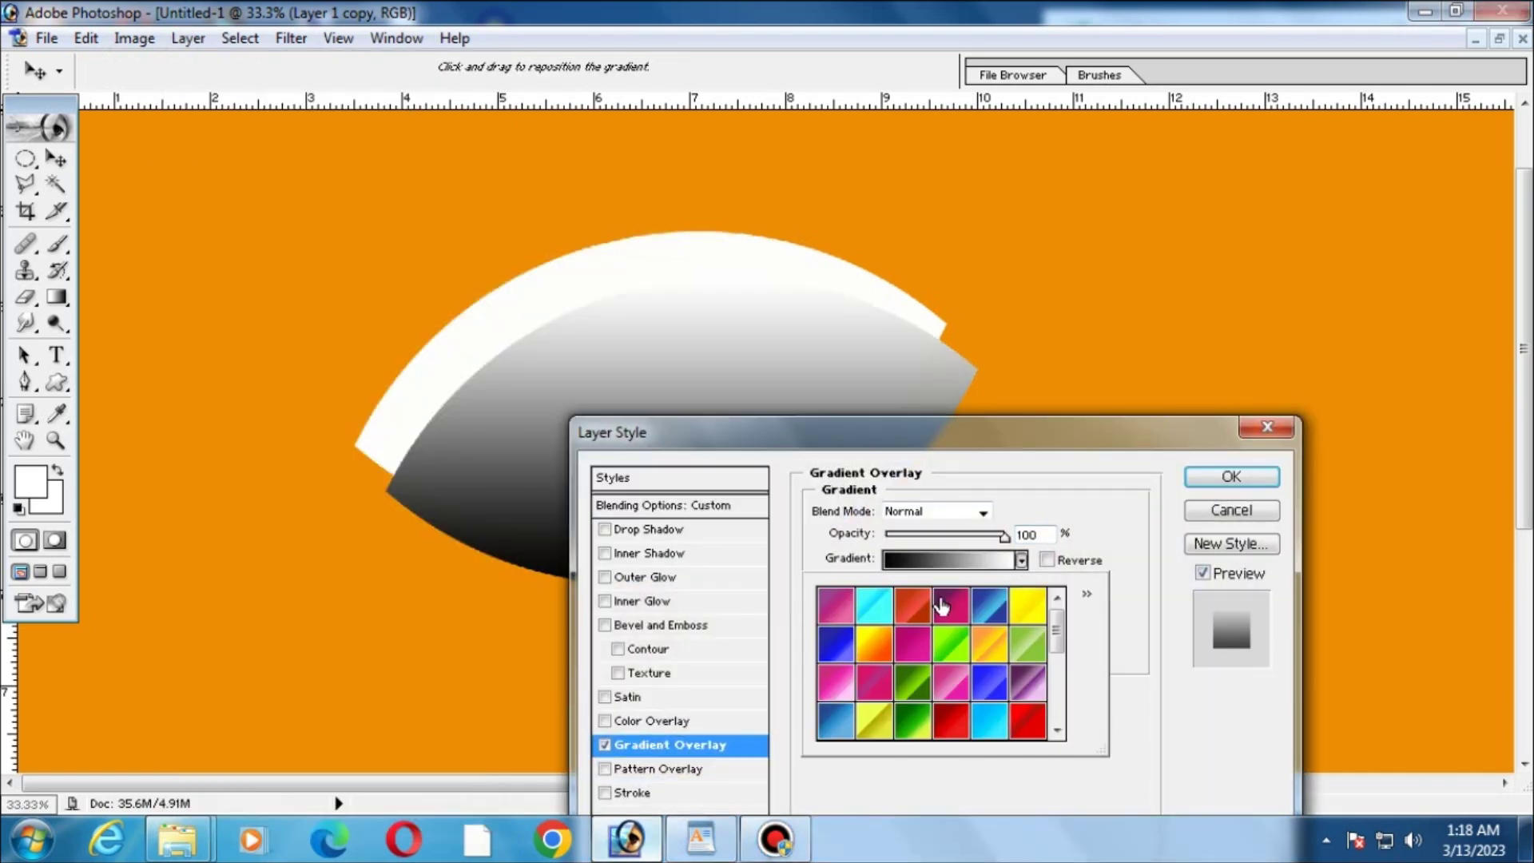
pyautogui.click(915, 605)
pyautogui.doubleClick(919, 617)
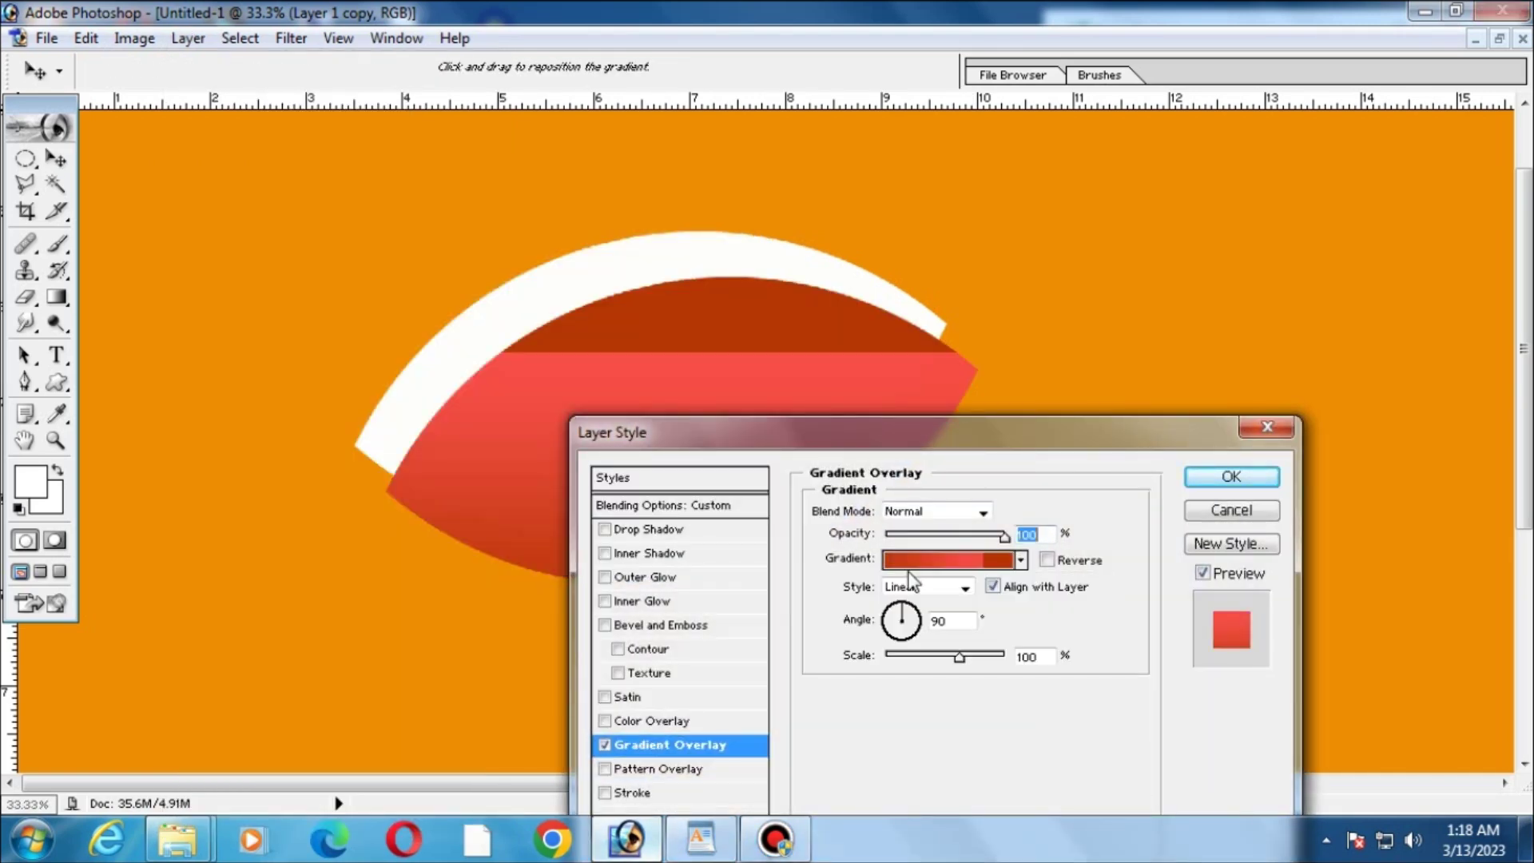
pyautogui.press('Return')
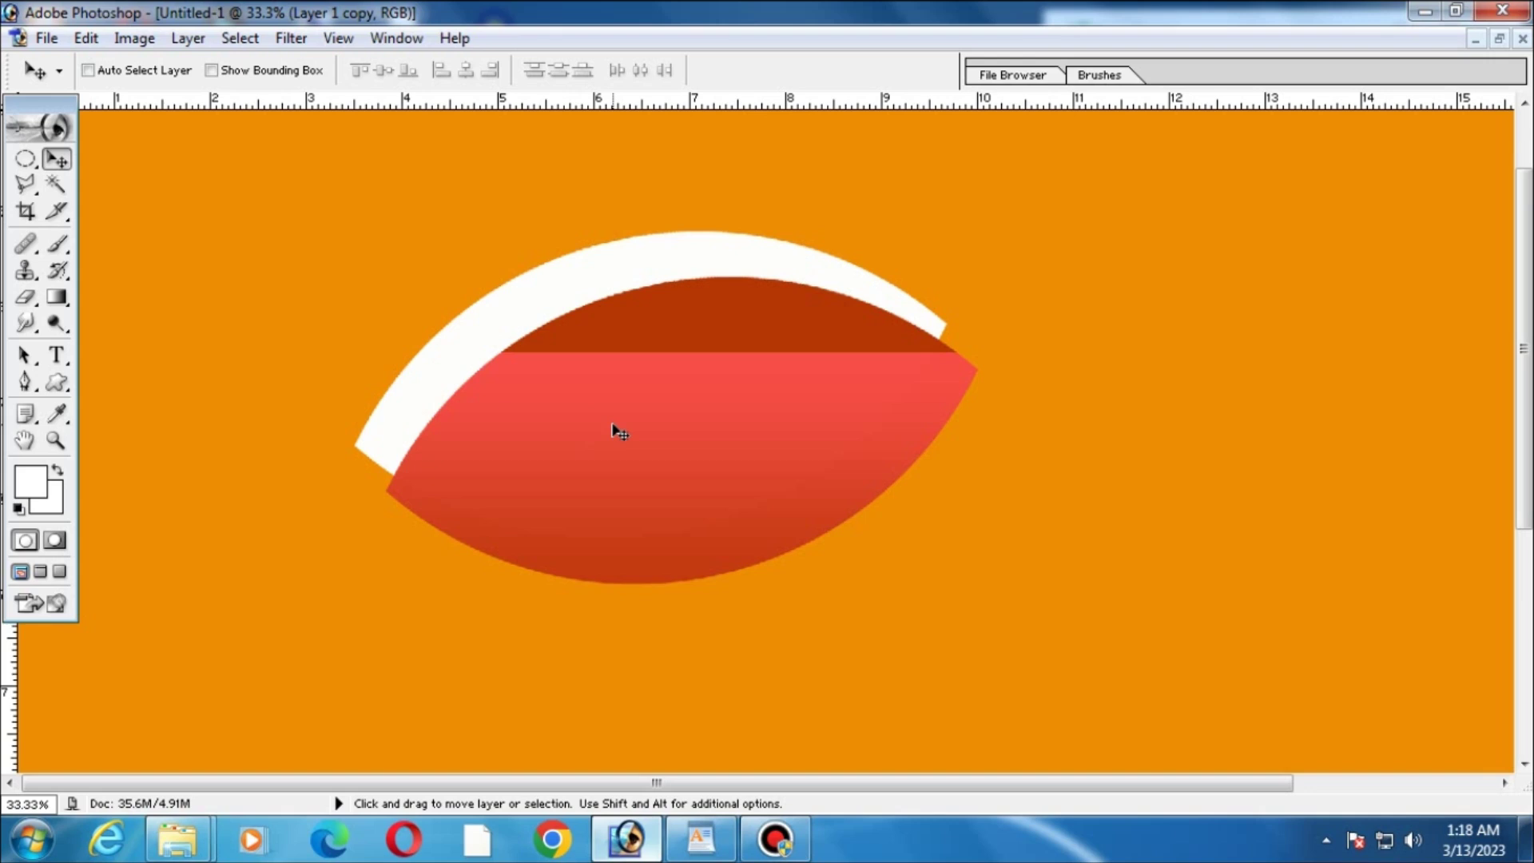
pyautogui.hotkey('ctrl', ']')
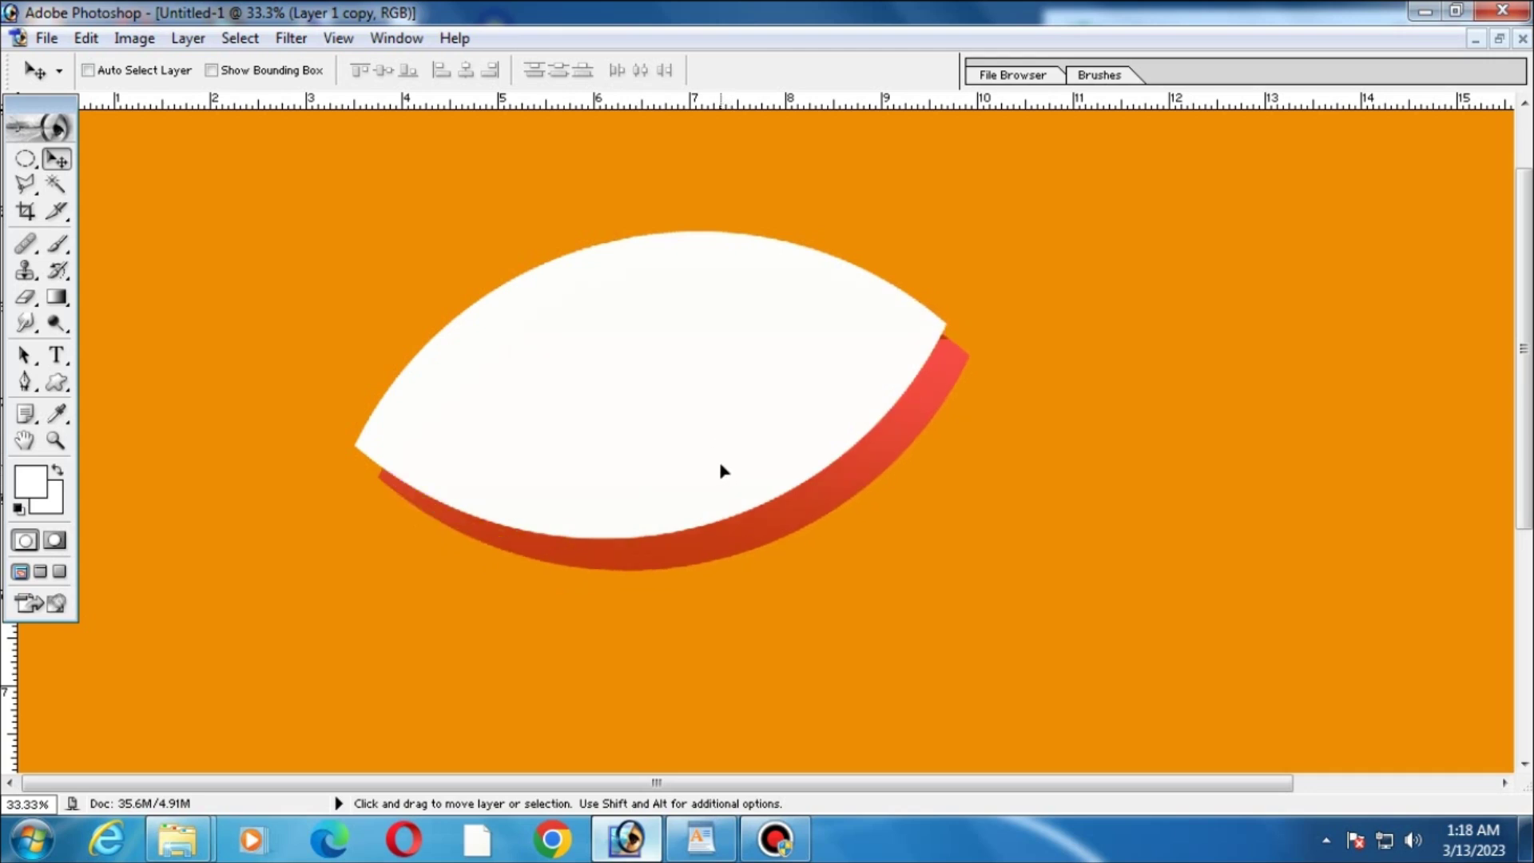
# Link the white lens shape with its red-edge copy and merge them into one layer.
pyautogui.keyDown('ctrl'); pyautogui.keyDown('alt'); pyautogui.click(730, 439); pyautogui.keyUp('alt'); pyautogui.keyUp('ctrl')
pyautogui.keyDown('ctrl'); pyautogui.click(799, 419); pyautogui.keyUp('ctrl')
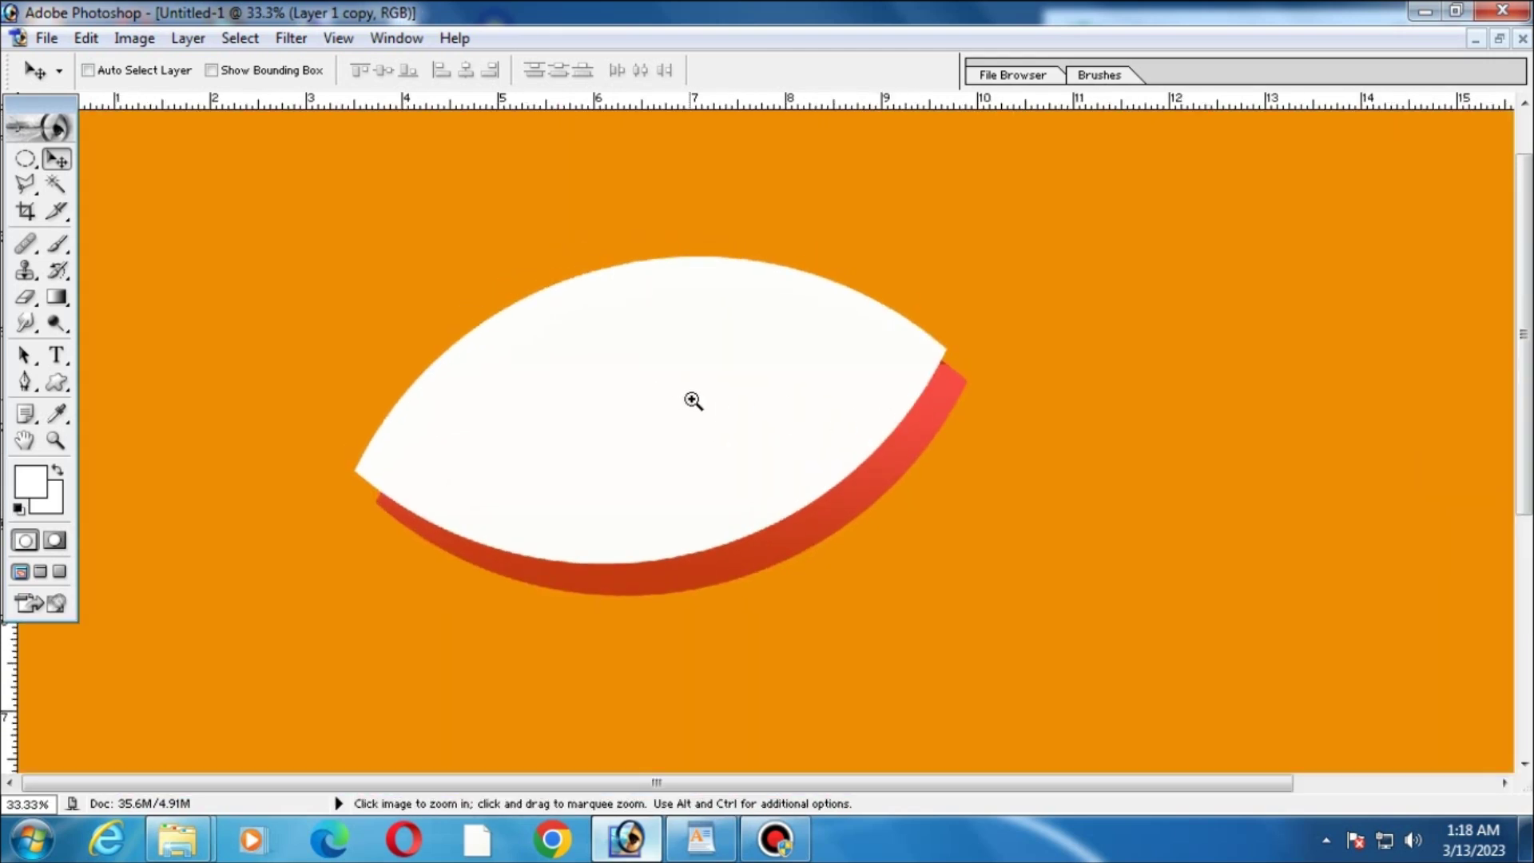
pyautogui.keyDown('ctrl'); pyautogui.click(692, 400); pyautogui.keyUp('ctrl')
pyautogui.keyDown('ctrl'); pyautogui.keyDown('alt'); pyautogui.click(693, 394); pyautogui.keyUp('alt'); pyautogui.keyUp('ctrl')
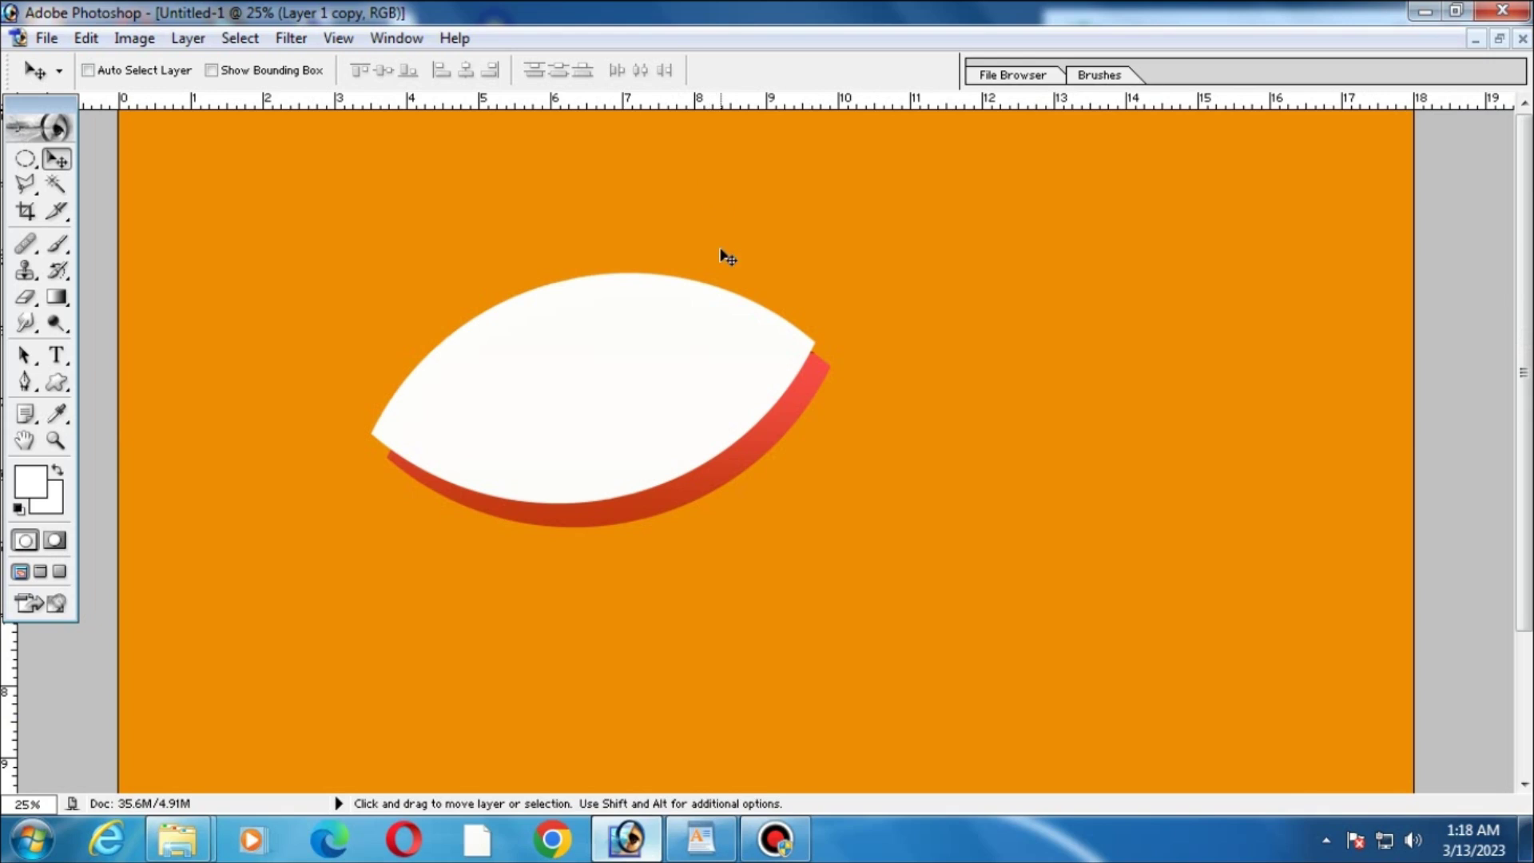
pyautogui.press('F7')
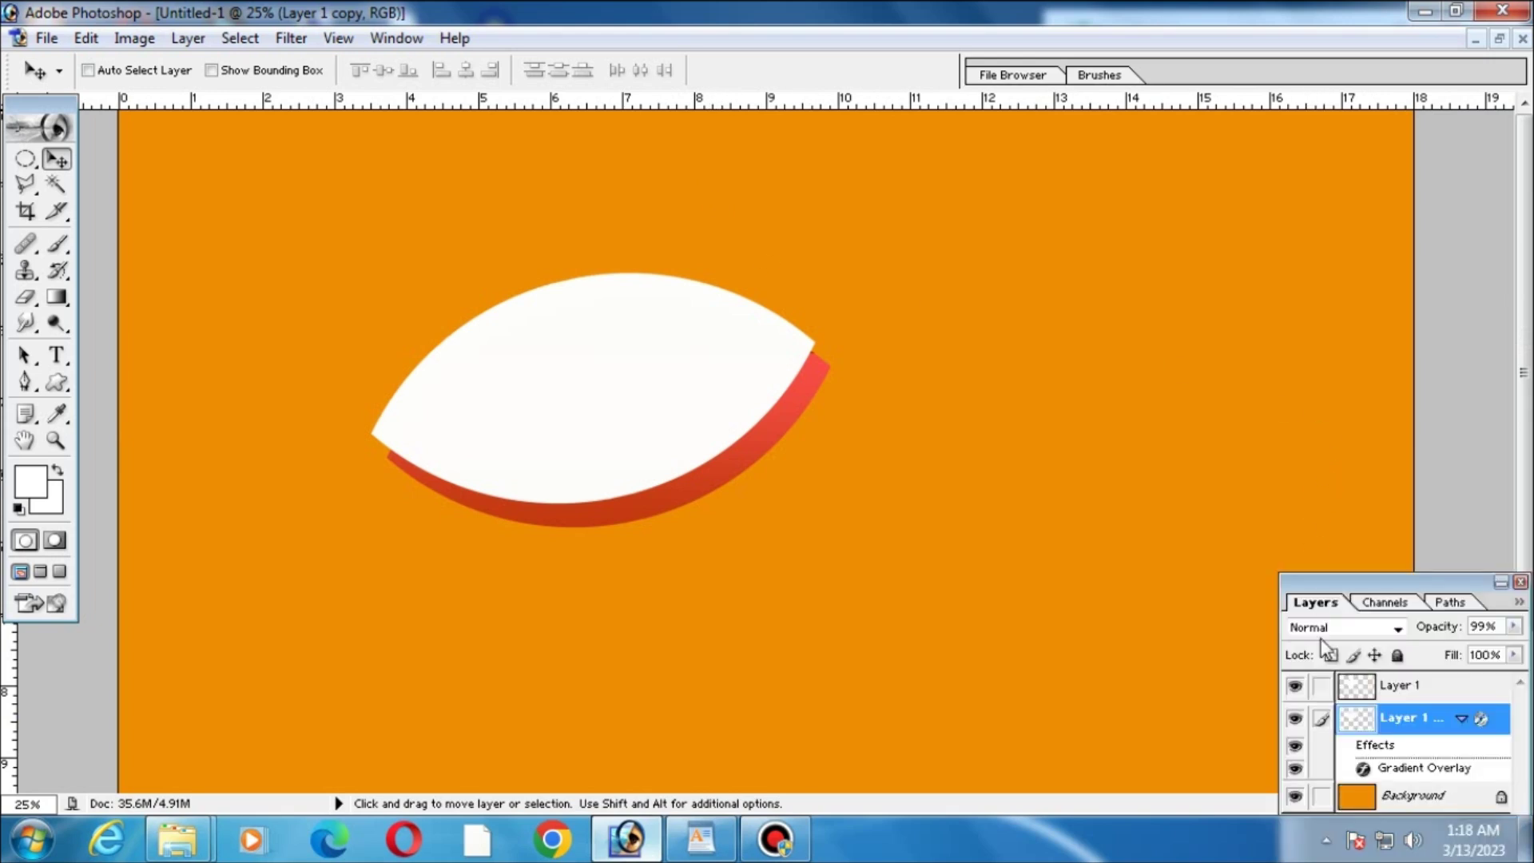
pyautogui.click(1322, 685)
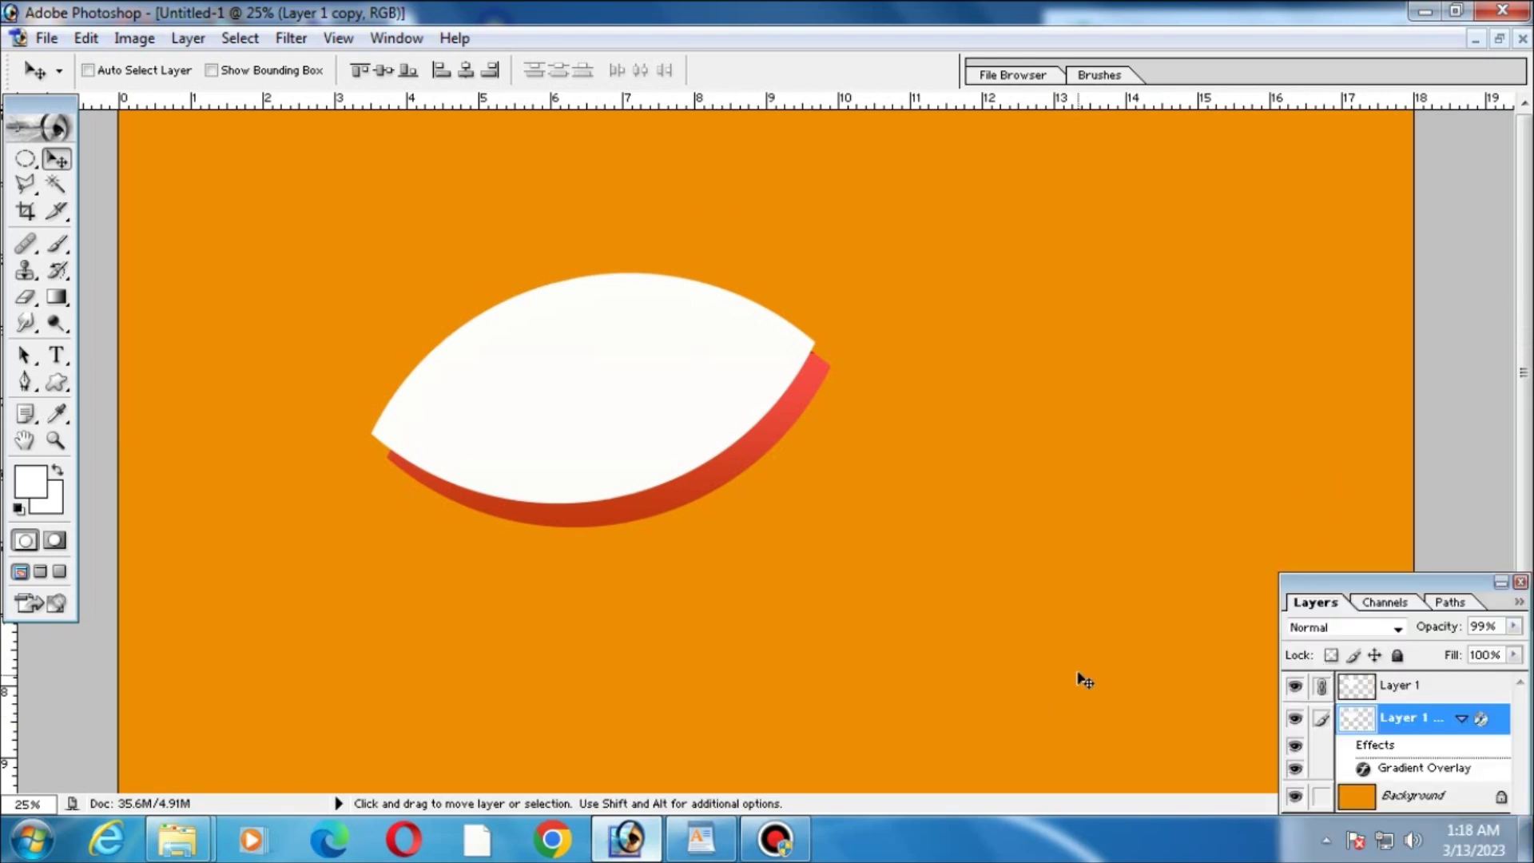
pyautogui.hotkey('ctrl', 'e')
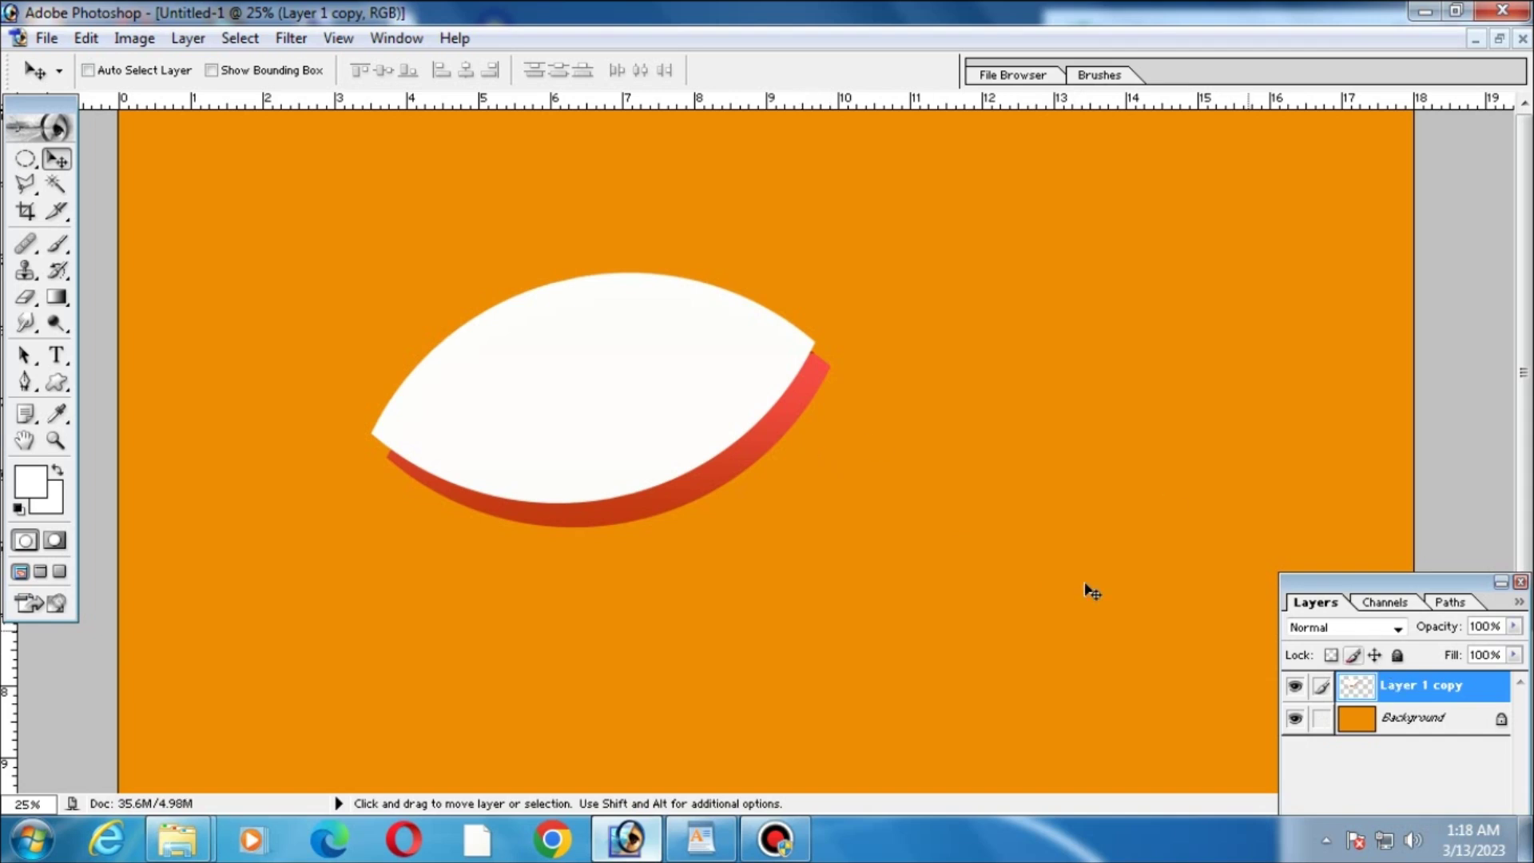
# Reposition the merged lens shape and scale it up slightly with Free Transform.
pyautogui.moveTo(706, 445); pyautogui.dragTo(690, 428)
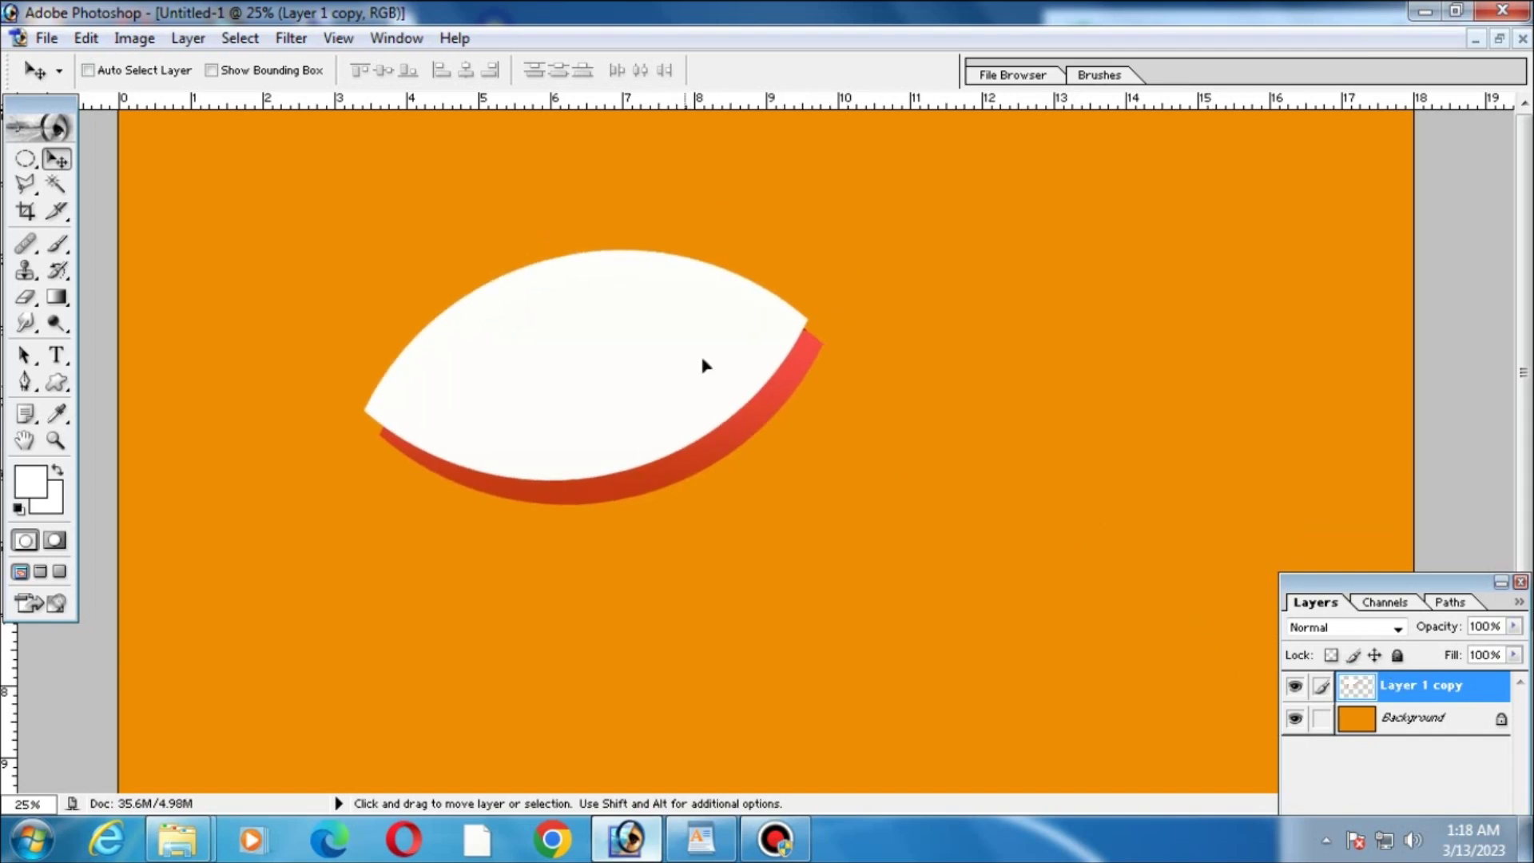
pyautogui.moveTo(702, 363); pyautogui.dragTo(685, 384)
pyautogui.hotkey('ctrl', '-')
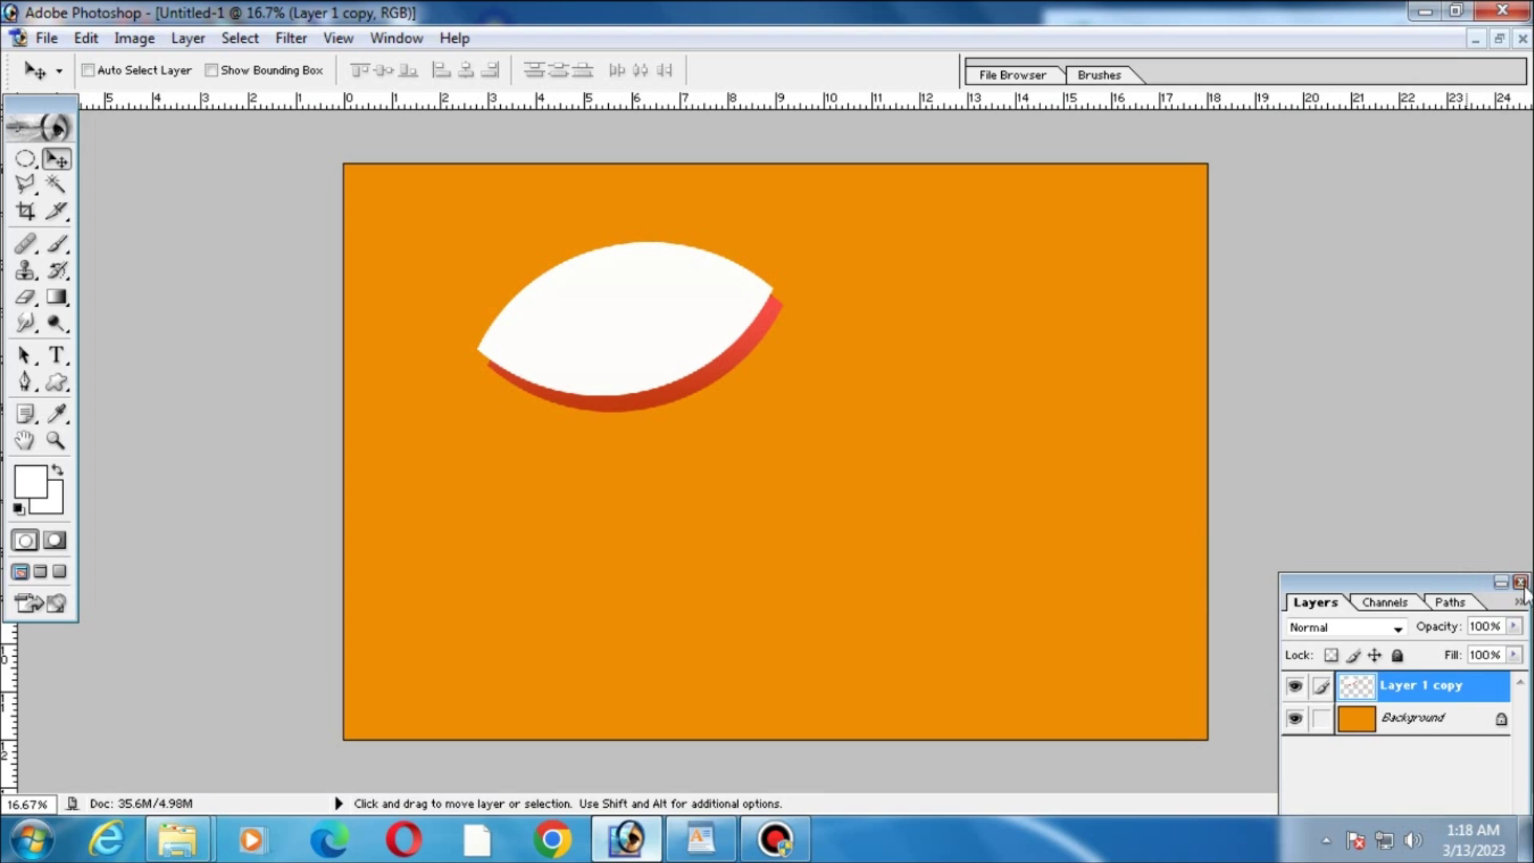
pyautogui.click(1521, 582)
pyautogui.hotkey('ctrl', '+')
pyautogui.hotkey('ctrl', 't')
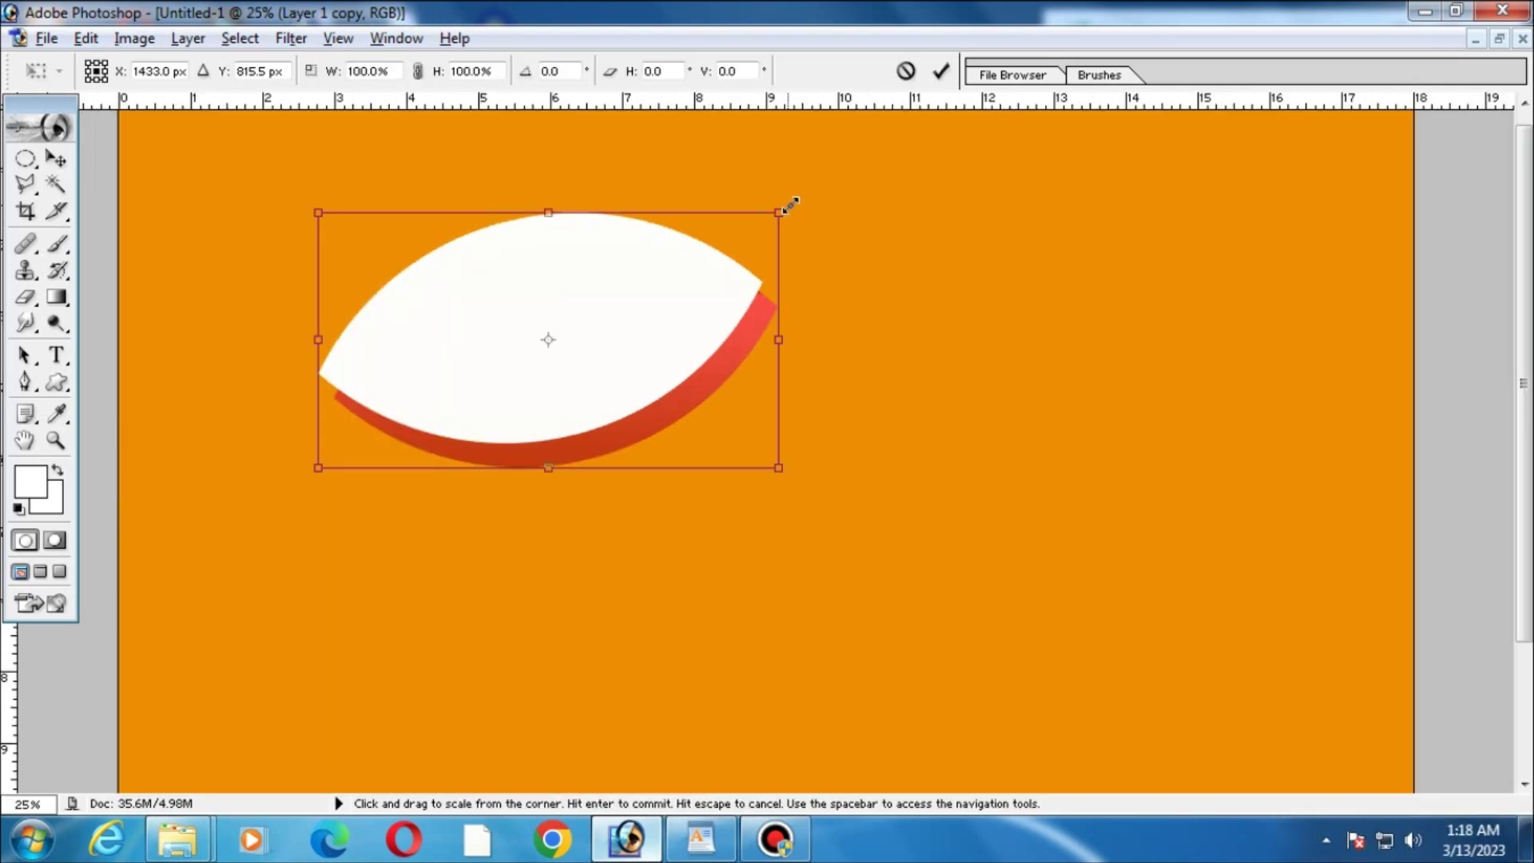
pyautogui.moveTo(789, 206); pyautogui.dragTo(859, 164)
pyautogui.press('Return')
pyautogui.hotkey('ctrl', '-')
pyautogui.moveTo(626, 376); pyautogui.dragTo(639, 382)
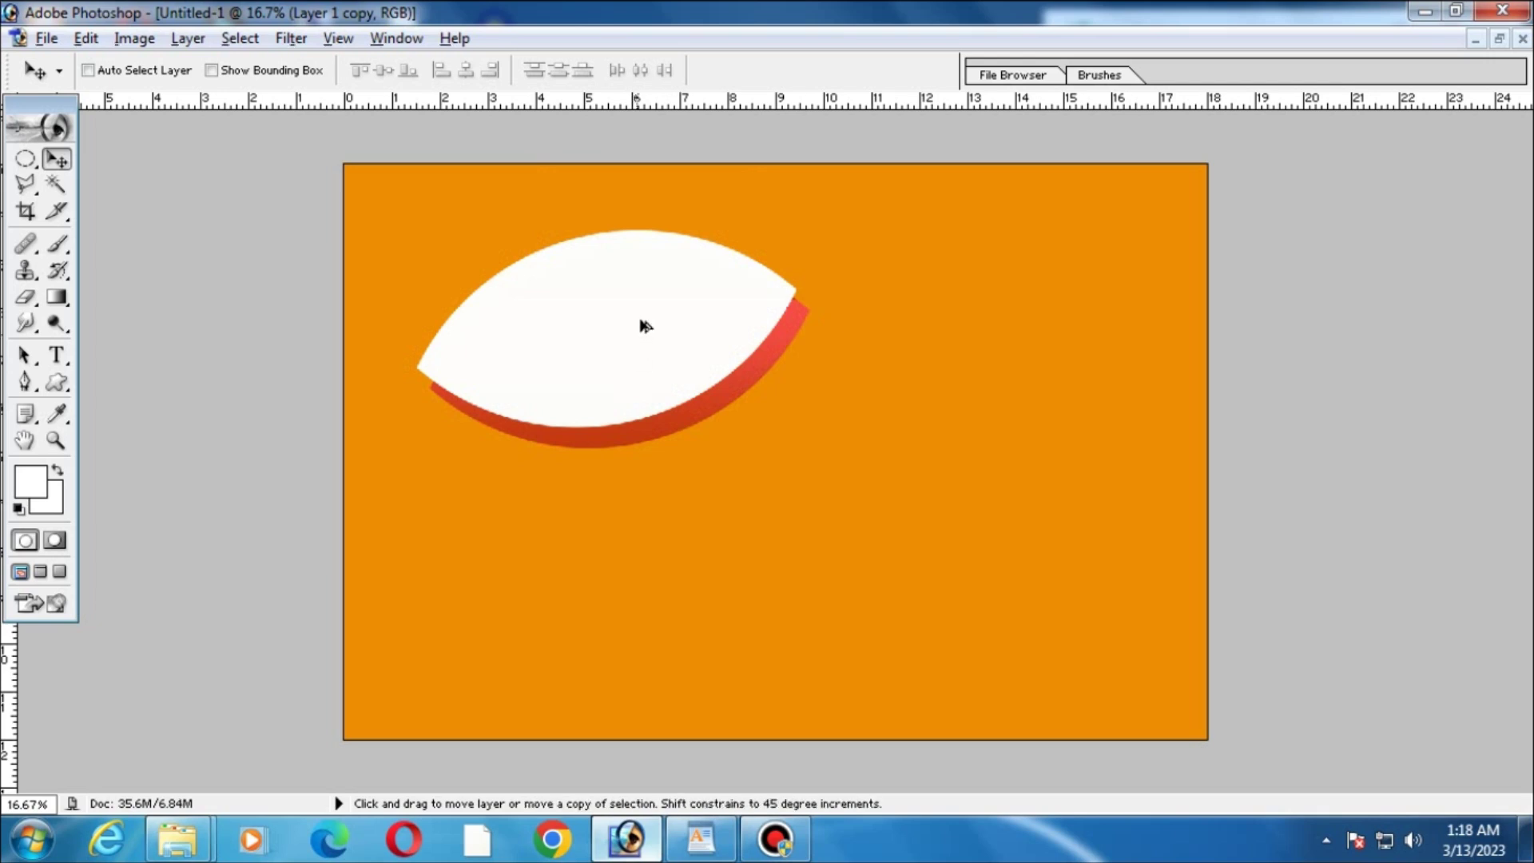
# Alt-drag a duplicate of the lens shape to sit below the original.
pyautogui.moveTo(651, 297); pyautogui.dragTo(697, 524)
pyautogui.click(673, 445)
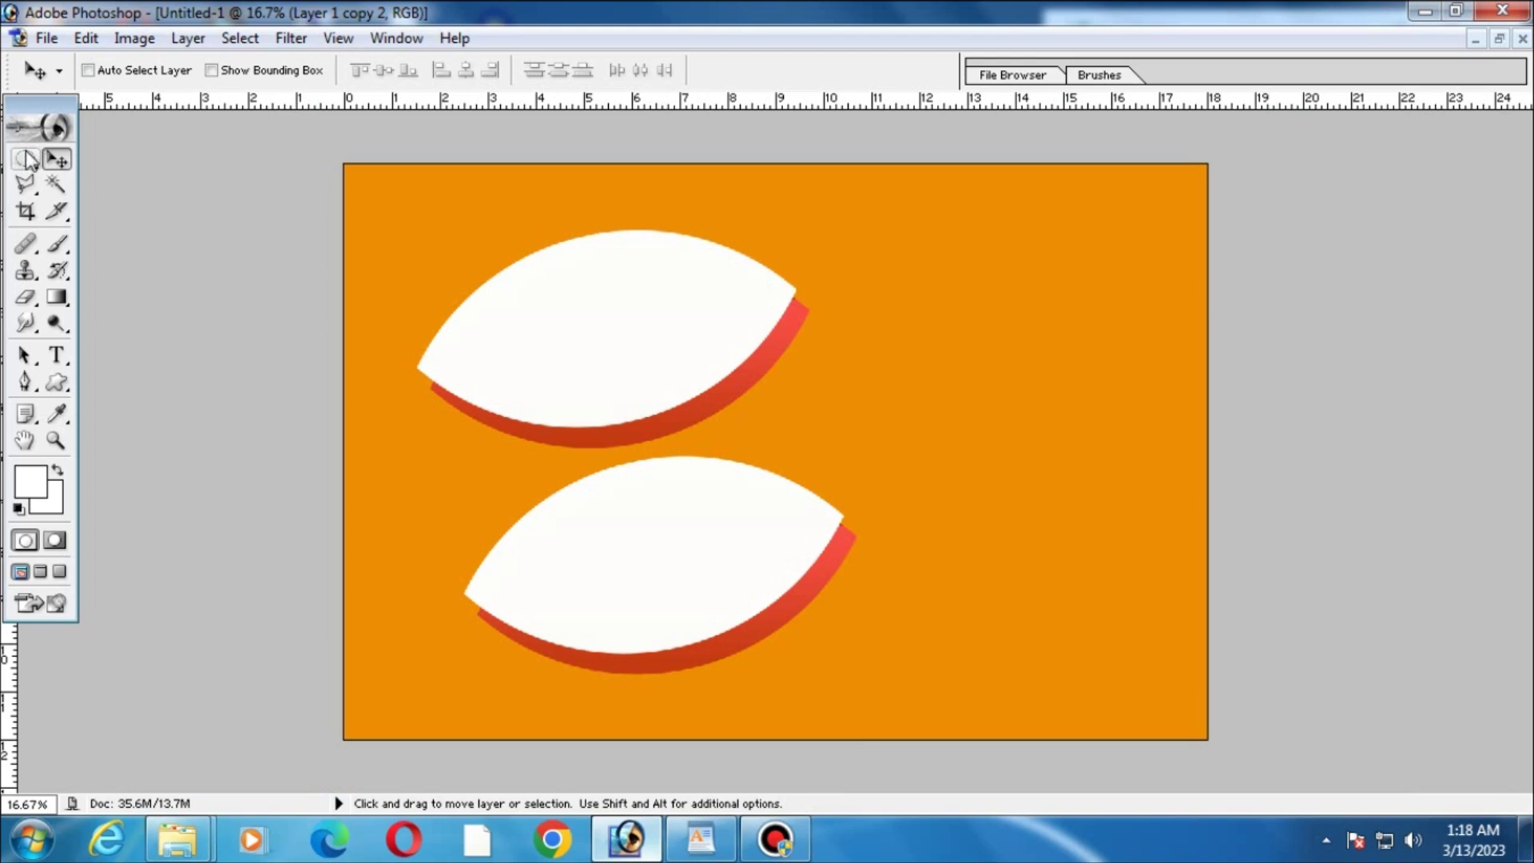
pyautogui.click(27, 159)
pyautogui.click(899, 330)
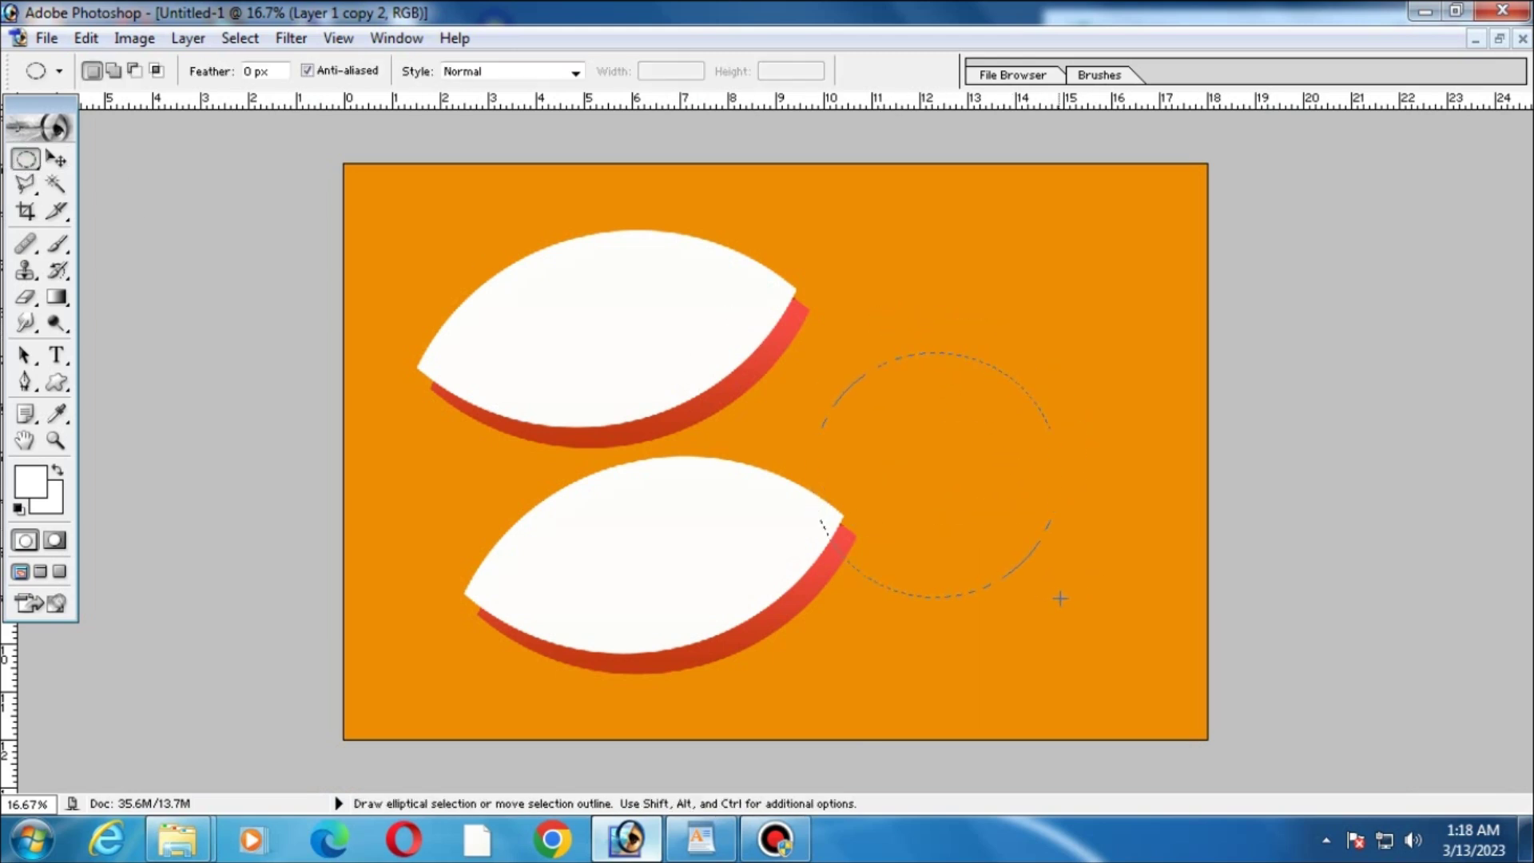
# Select a circle right of the lower lens on a new layer and set teal foreground.
pyautogui.moveTo(1067, 603); pyautogui.dragTo(1067, 604)
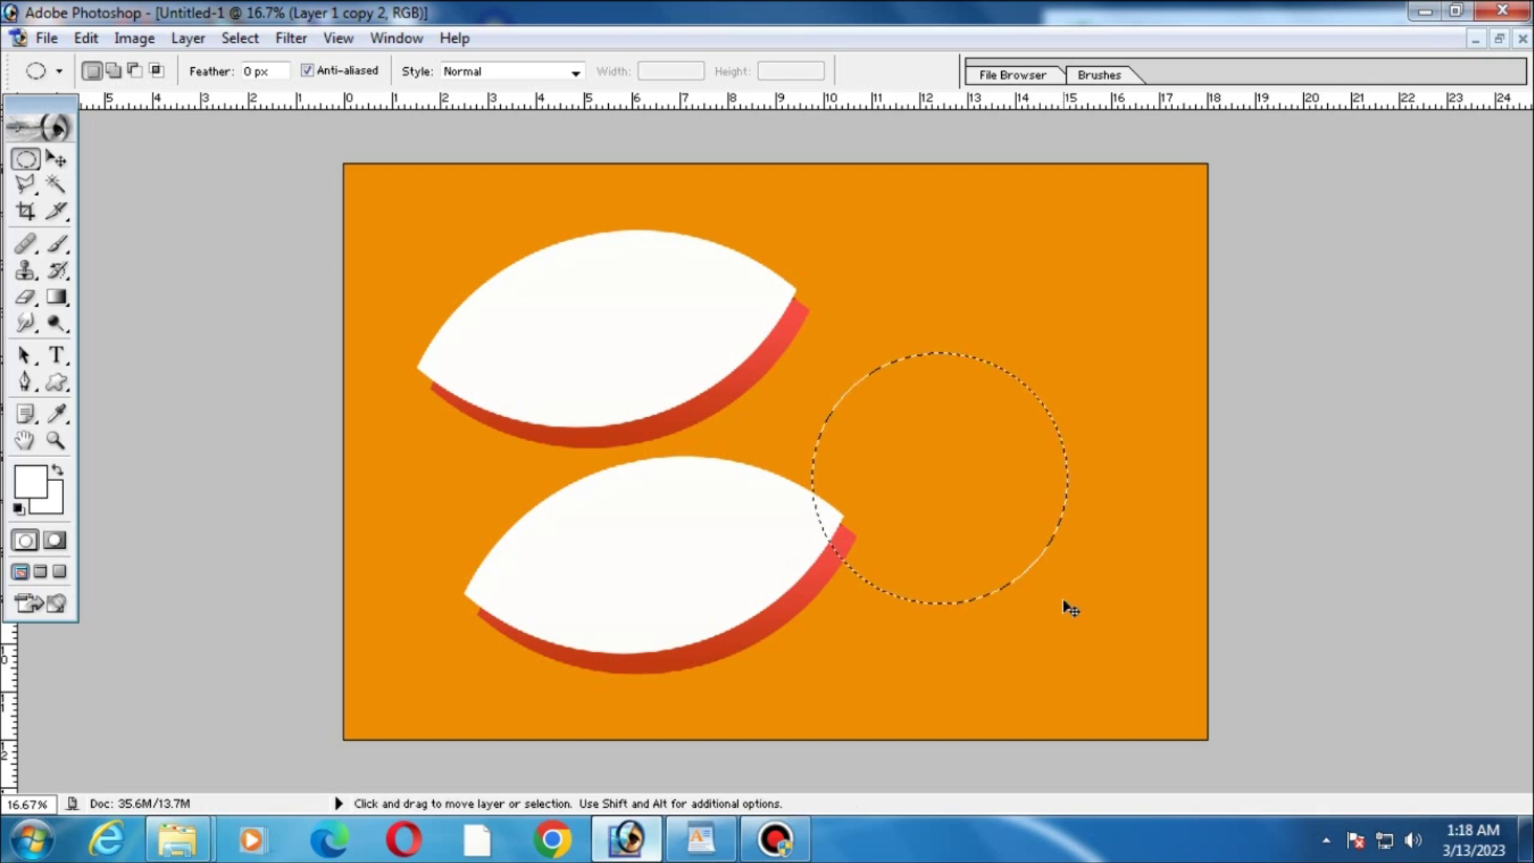
pyautogui.hotkey('ctrl', 'shift', 'n')
pyautogui.click(962, 551)
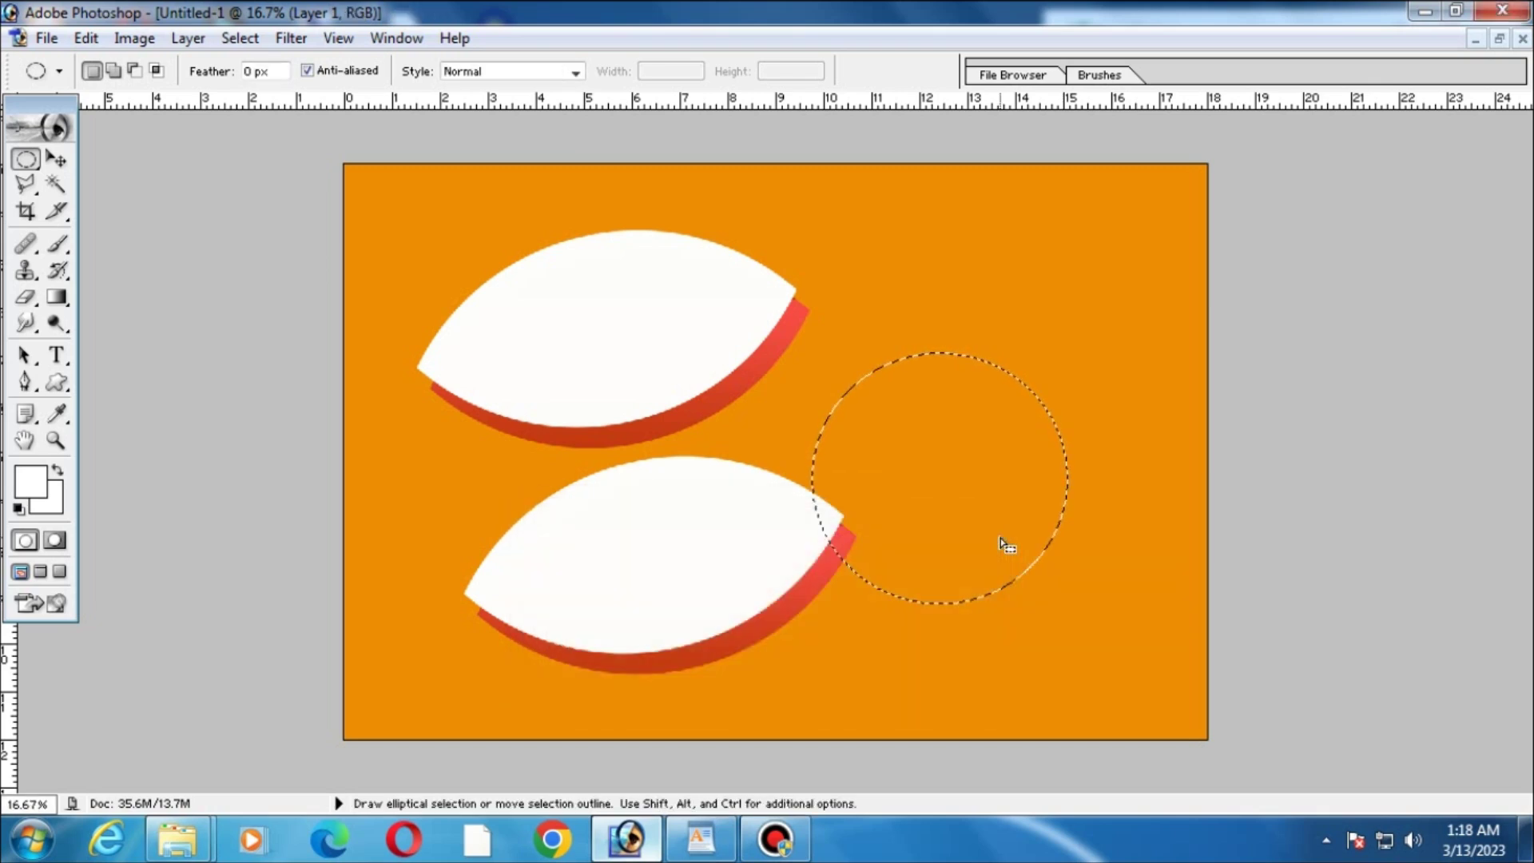
pyautogui.click(38, 480)
pyautogui.click(1054, 270)
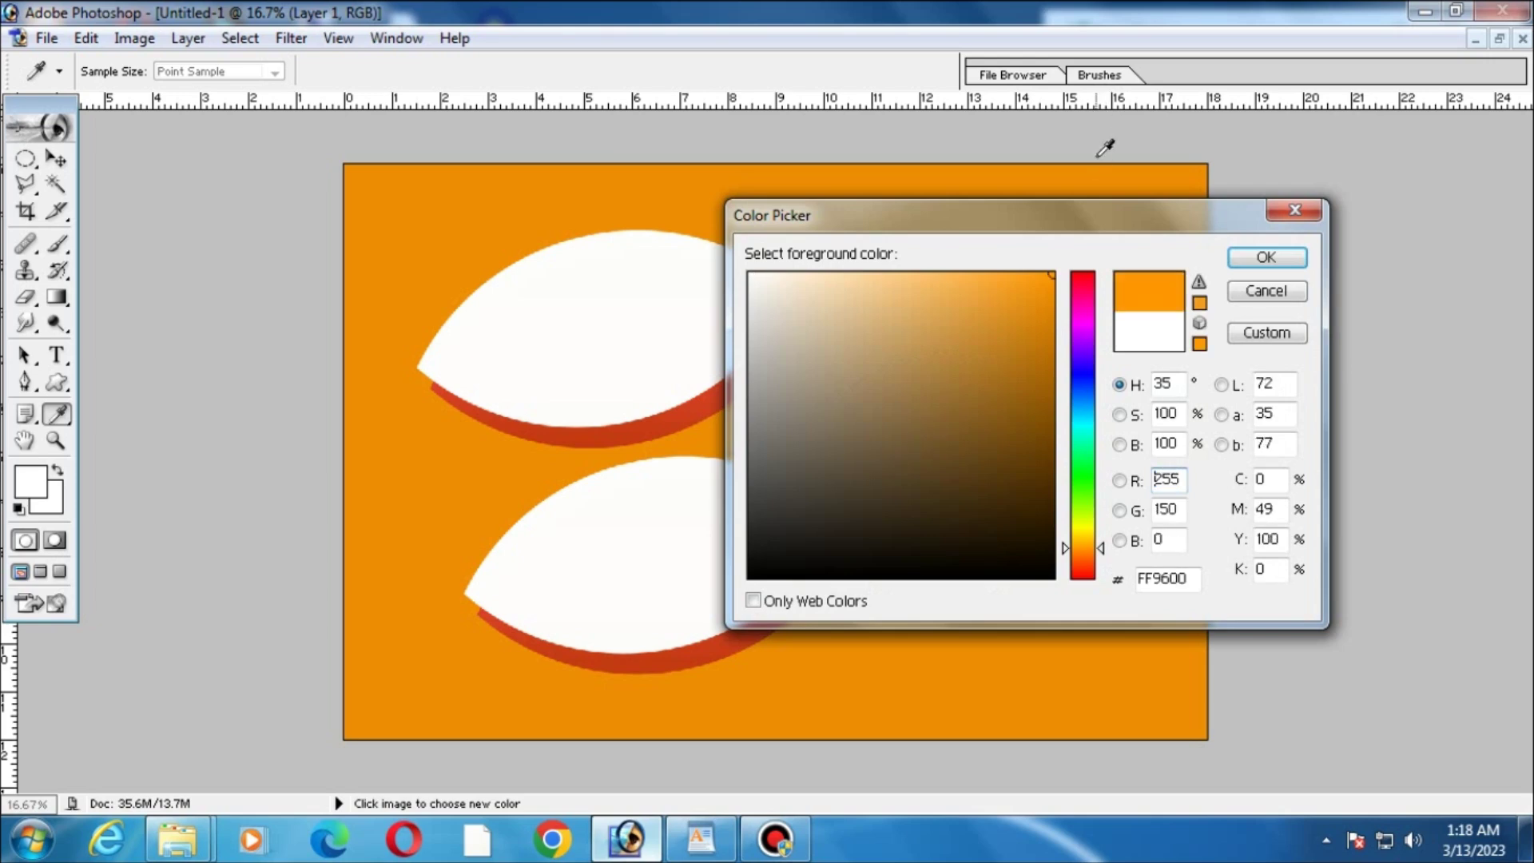
pyautogui.press('Return')
pyautogui.click(38, 481)
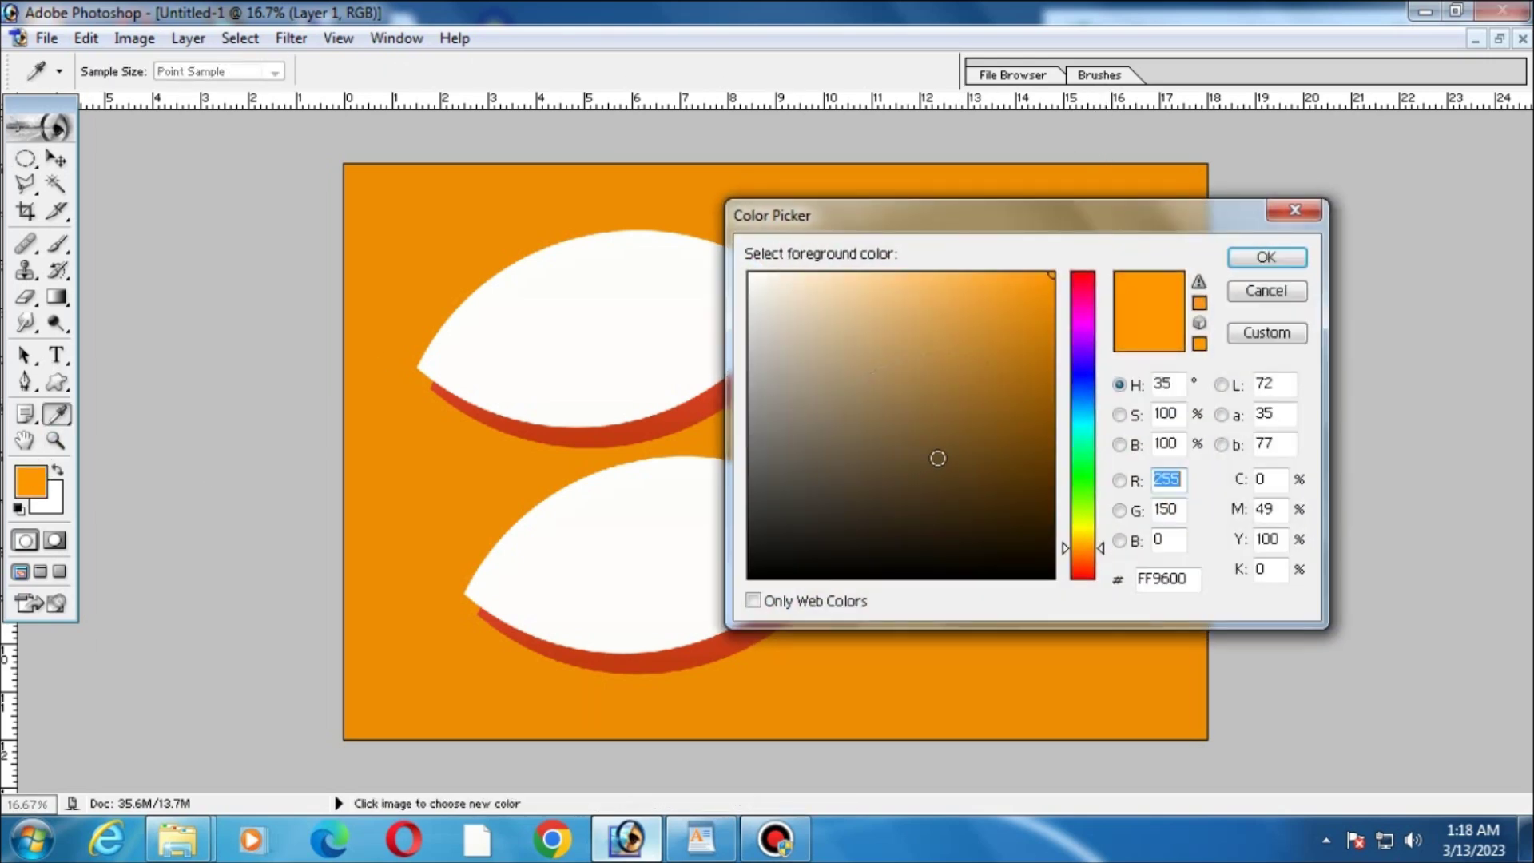
pyautogui.click(1048, 469)
pyautogui.click(1079, 432)
pyautogui.press('Return')
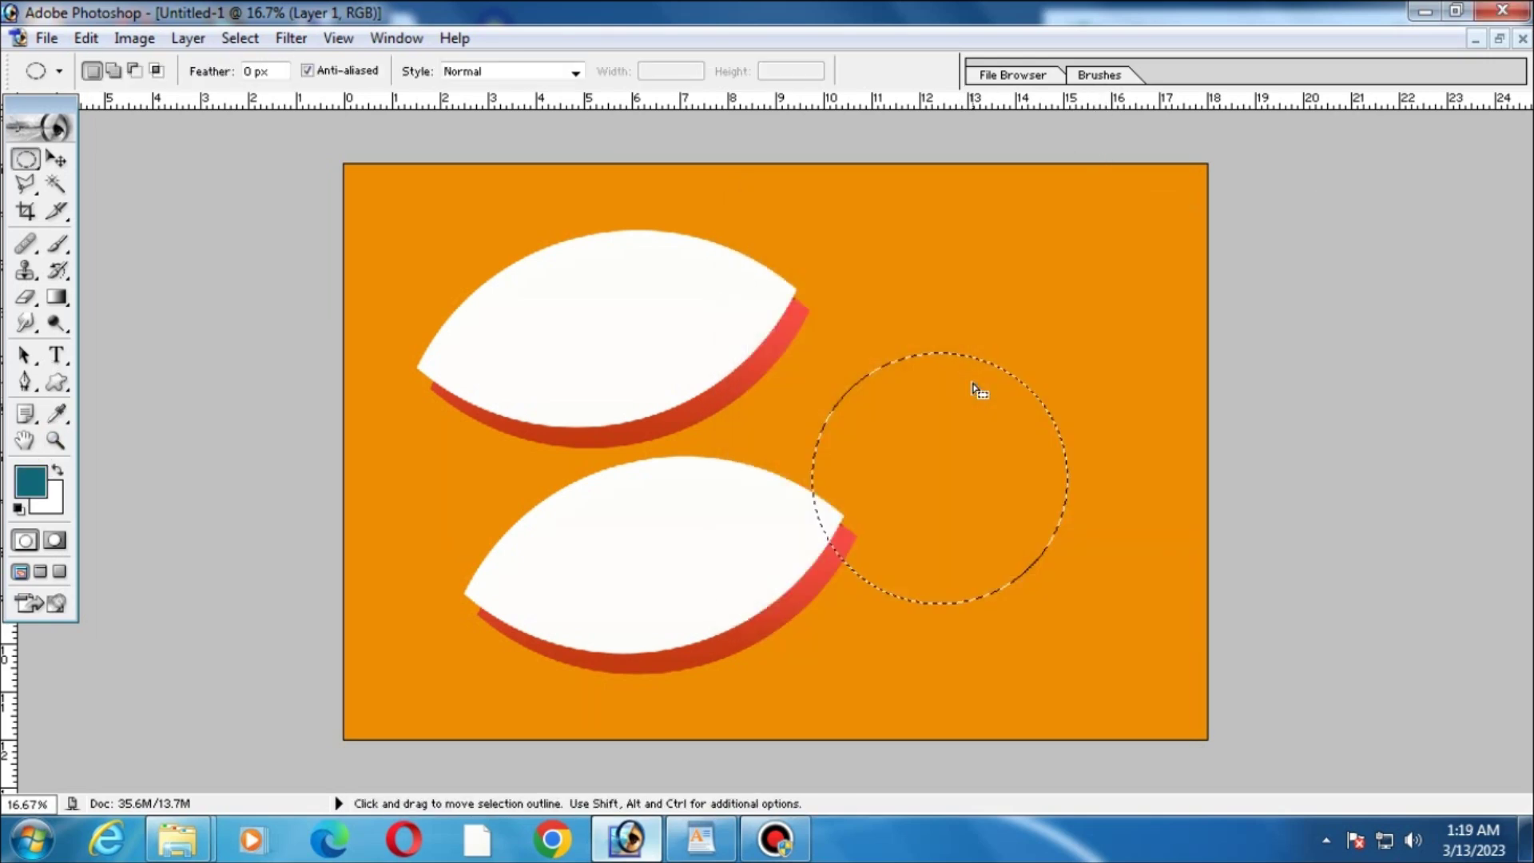
# Fill the circle with teal, deselect, move it up-right and enlarge it.
pyautogui.hotkey('shift', 'F5')
pyautogui.press('Return')
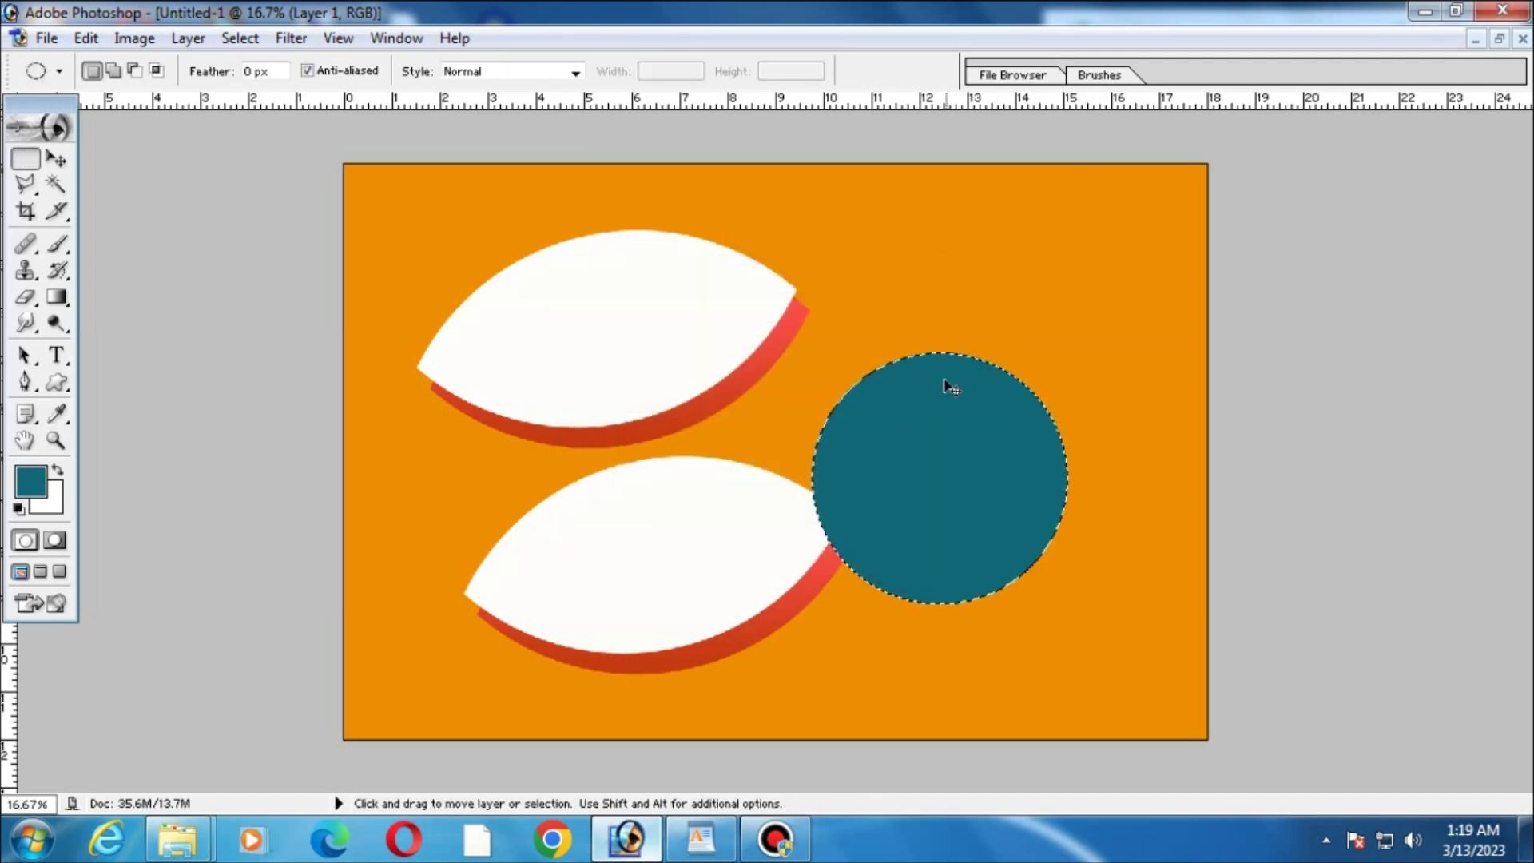
pyautogui.press('v')
pyautogui.hotkey('ctrl', 'd')
pyautogui.moveTo(983, 459); pyautogui.dragTo(1095, 397)
pyautogui.hotkey('ctrl', 't')
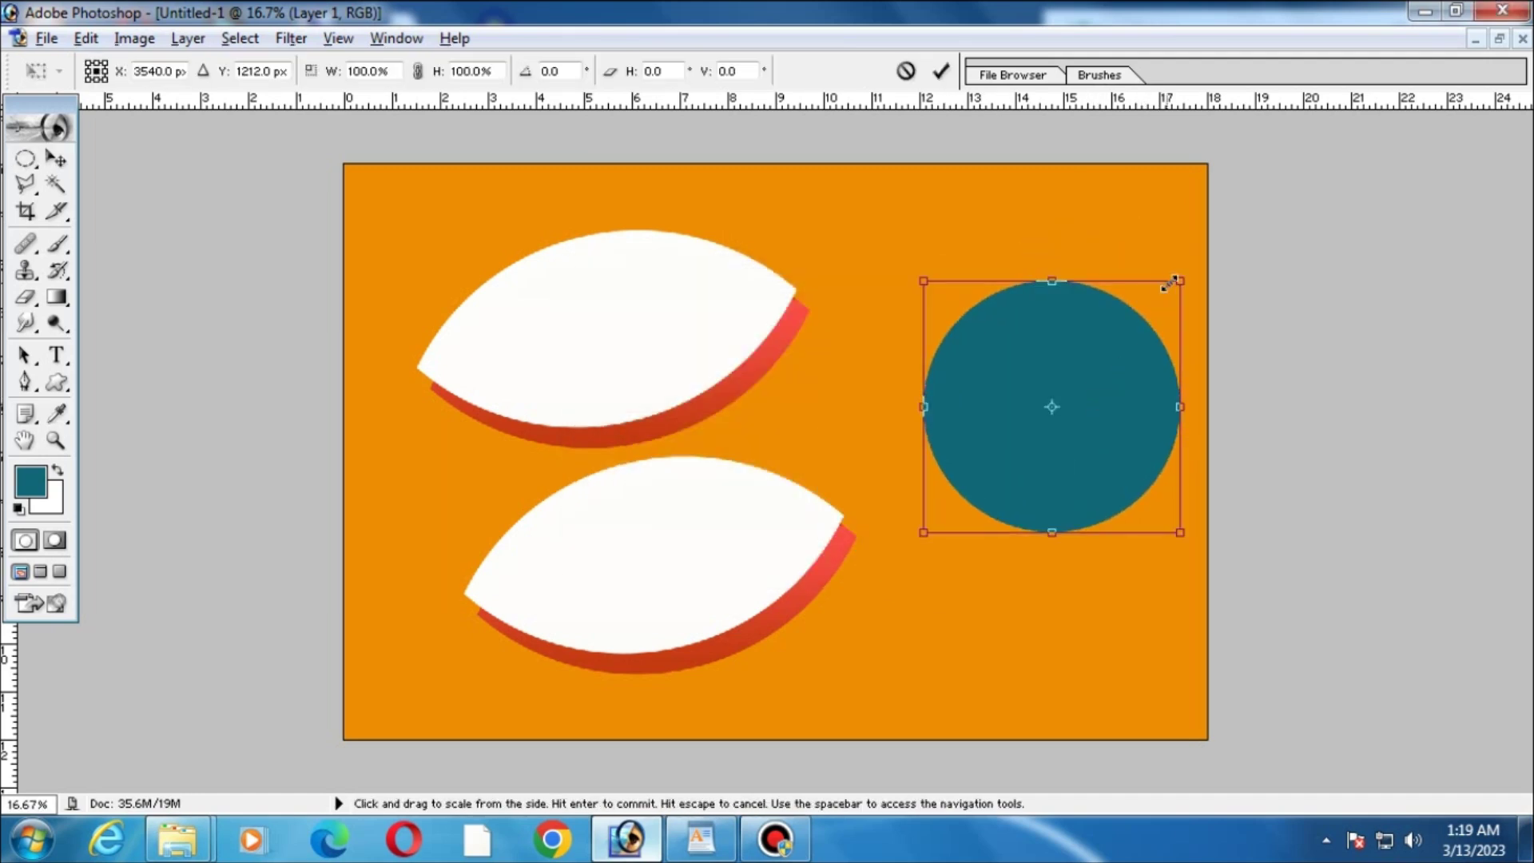
pyautogui.moveTo(1172, 280); pyautogui.dragTo(1199, 264)
pyautogui.press('Return')
# Shift the teal circle left and enlarge a copy of it.
pyautogui.moveTo(1122, 380); pyautogui.dragTo(1087, 393)
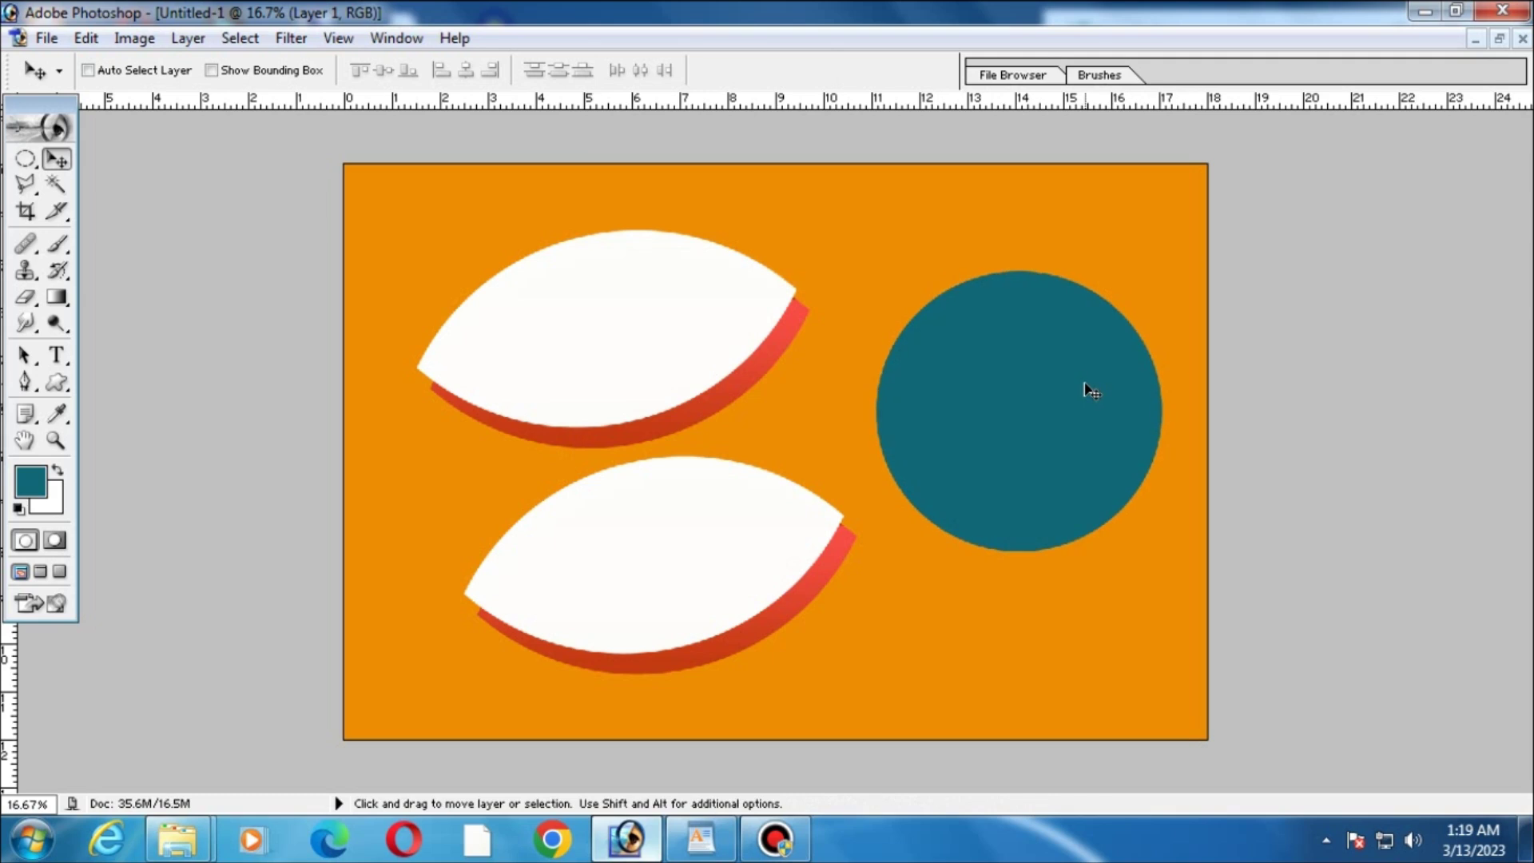
pyautogui.hotkey('ctrl', 't')
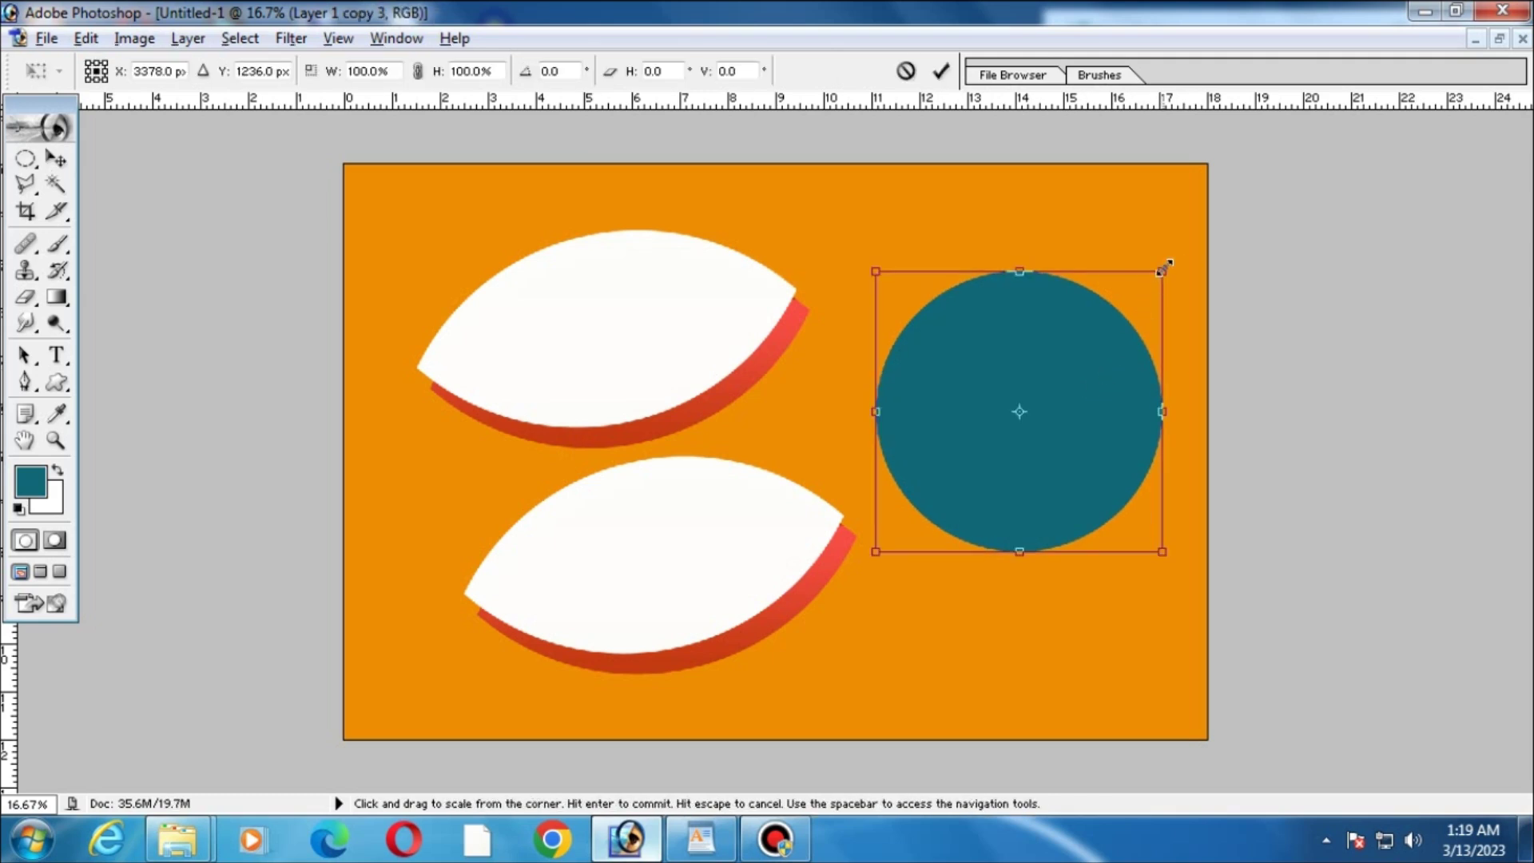
pyautogui.moveTo(1166, 266); pyautogui.dragTo(1182, 253)
pyautogui.press('Return')
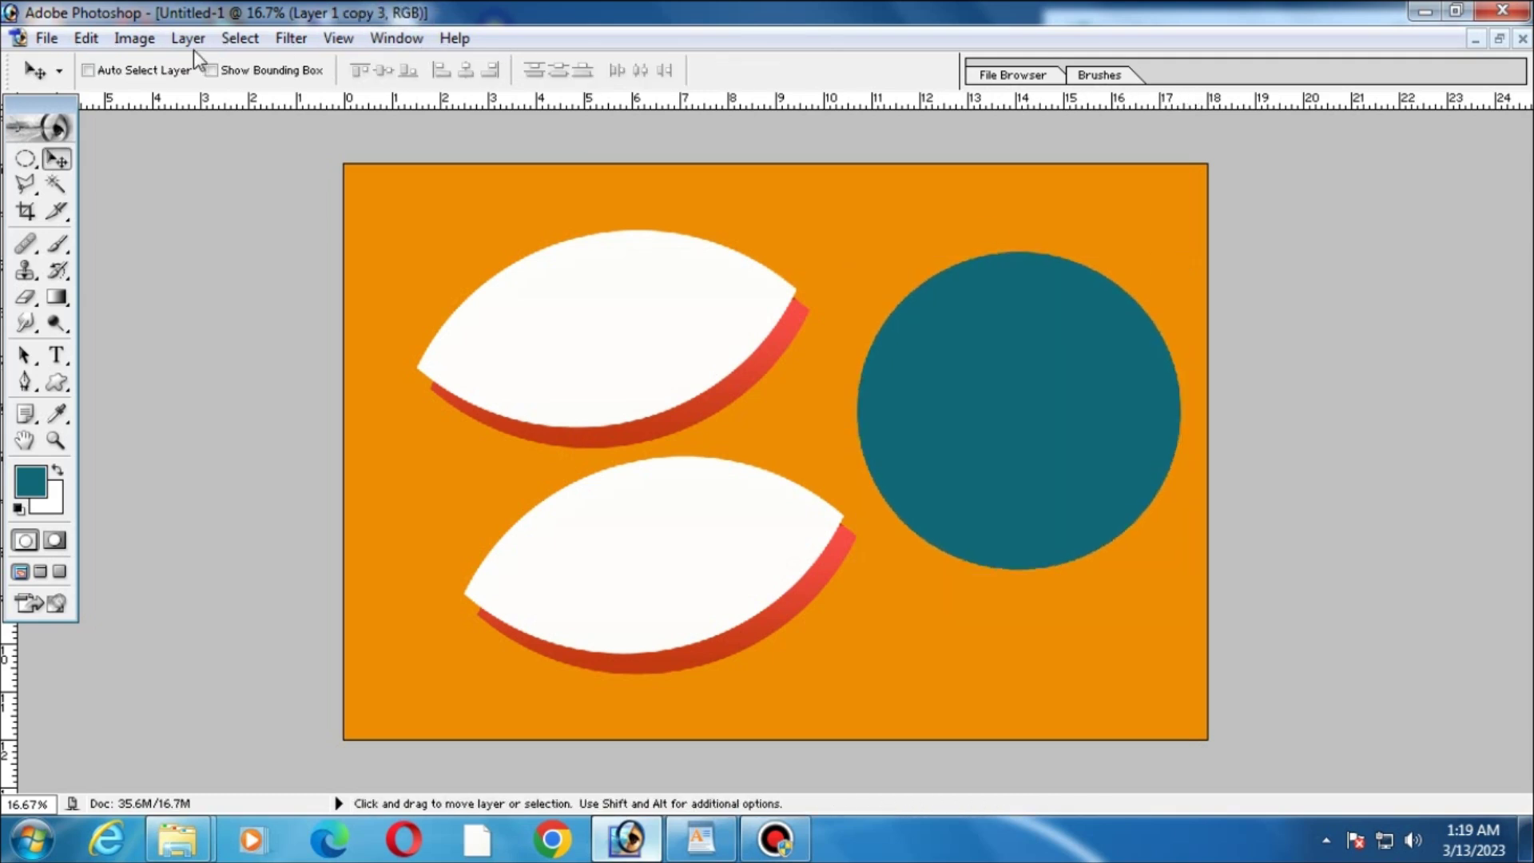
# Apply a red preset Gradient Overlay layer style to the enlarged circle.
pyautogui.click(188, 38)
pyautogui.click(591, 401)
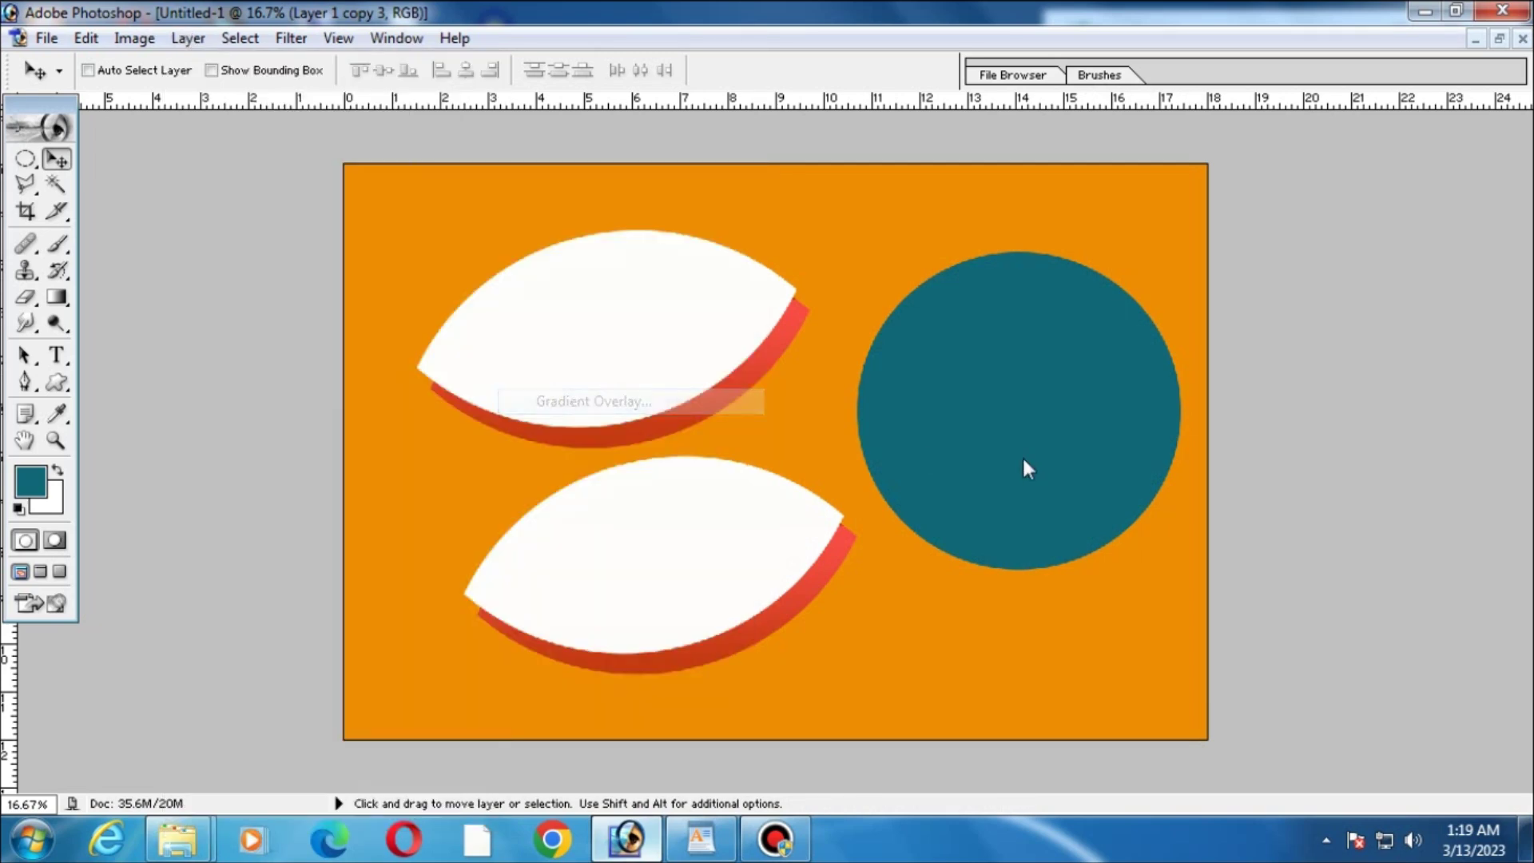
pyautogui.click(1022, 561)
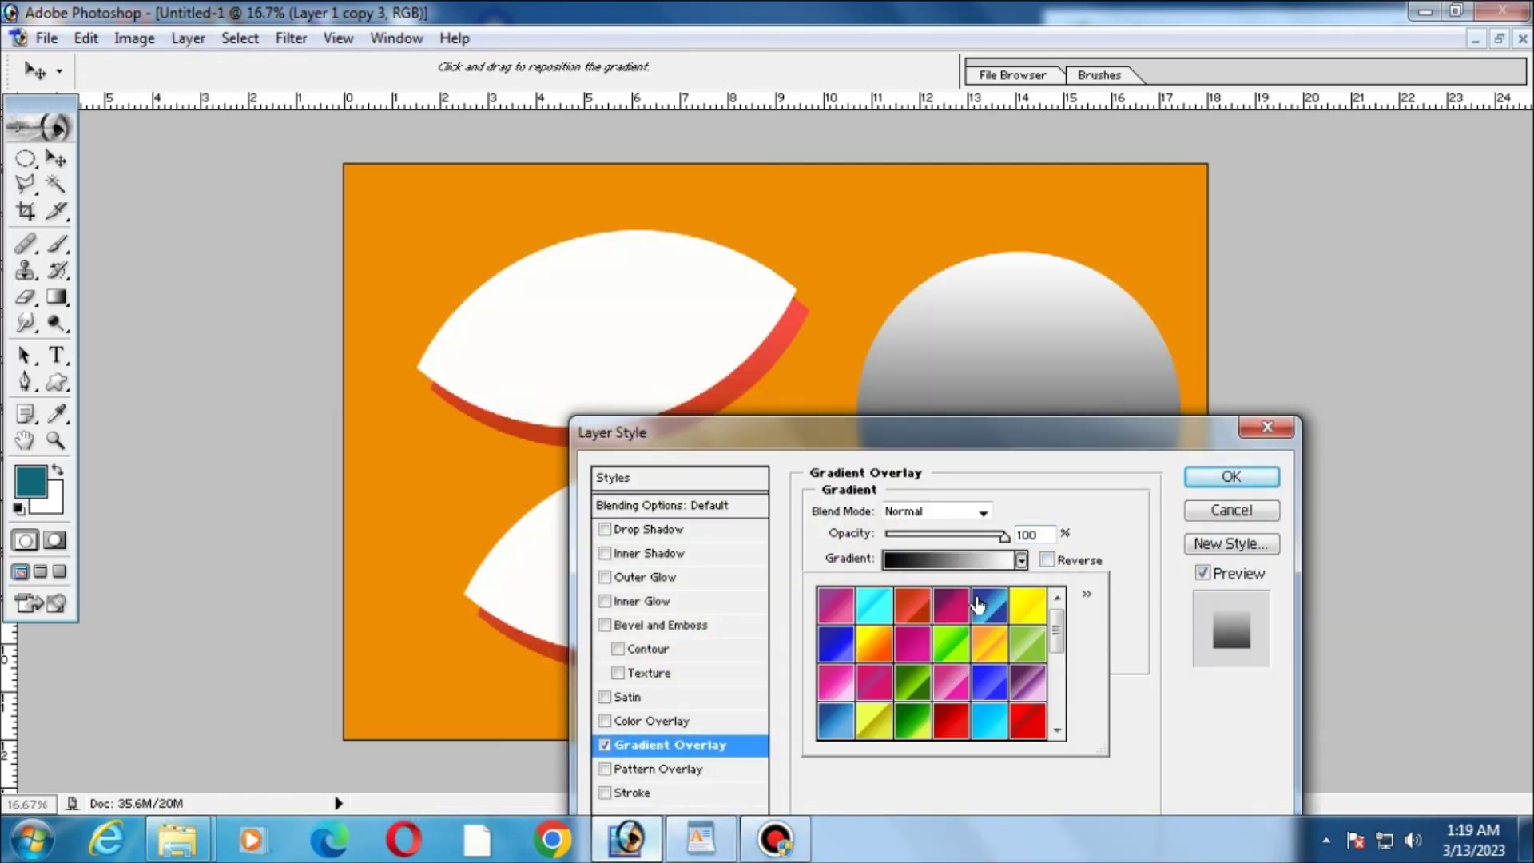
pyautogui.click(951, 605)
pyautogui.click(916, 617)
pyautogui.click(875, 644)
pyautogui.click(879, 686)
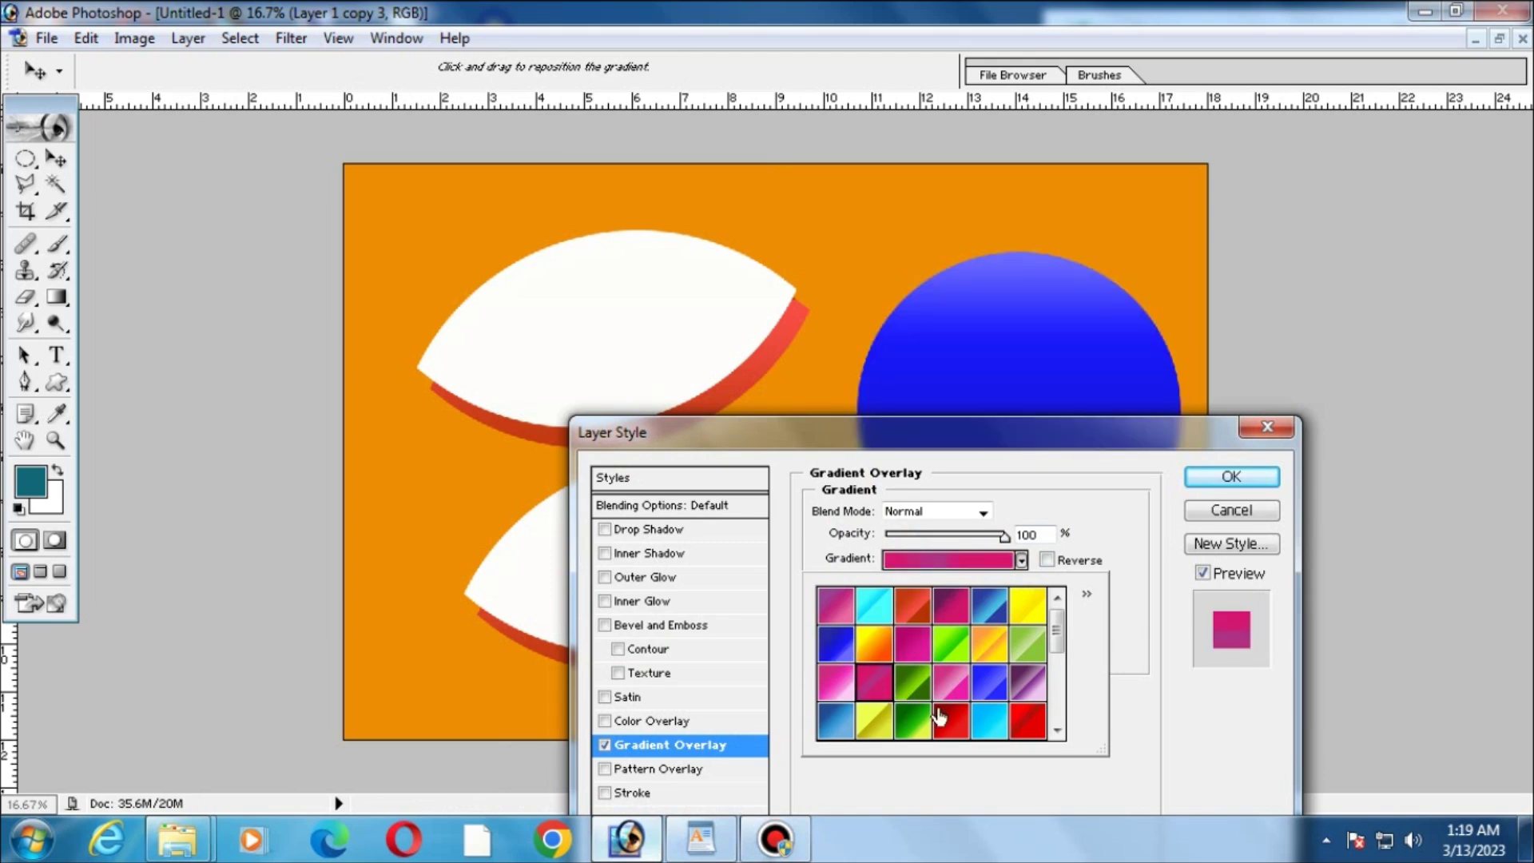
pyautogui.click(951, 721)
pyautogui.press('Return')
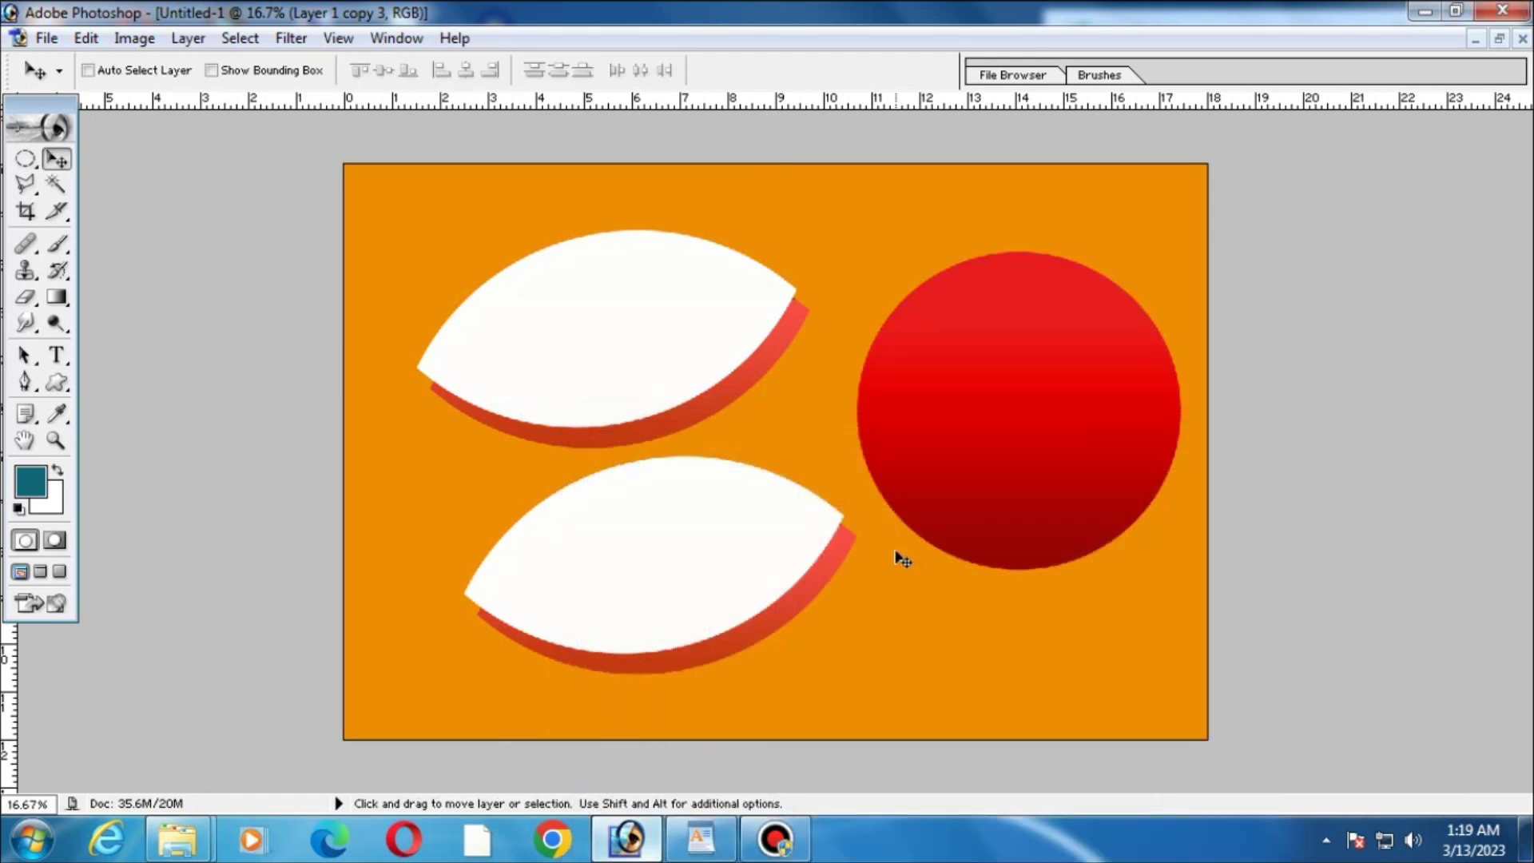
# Send the red circle behind the teal circle so it forms a ring.
pyautogui.hotkey('alt', 'BackSpace')
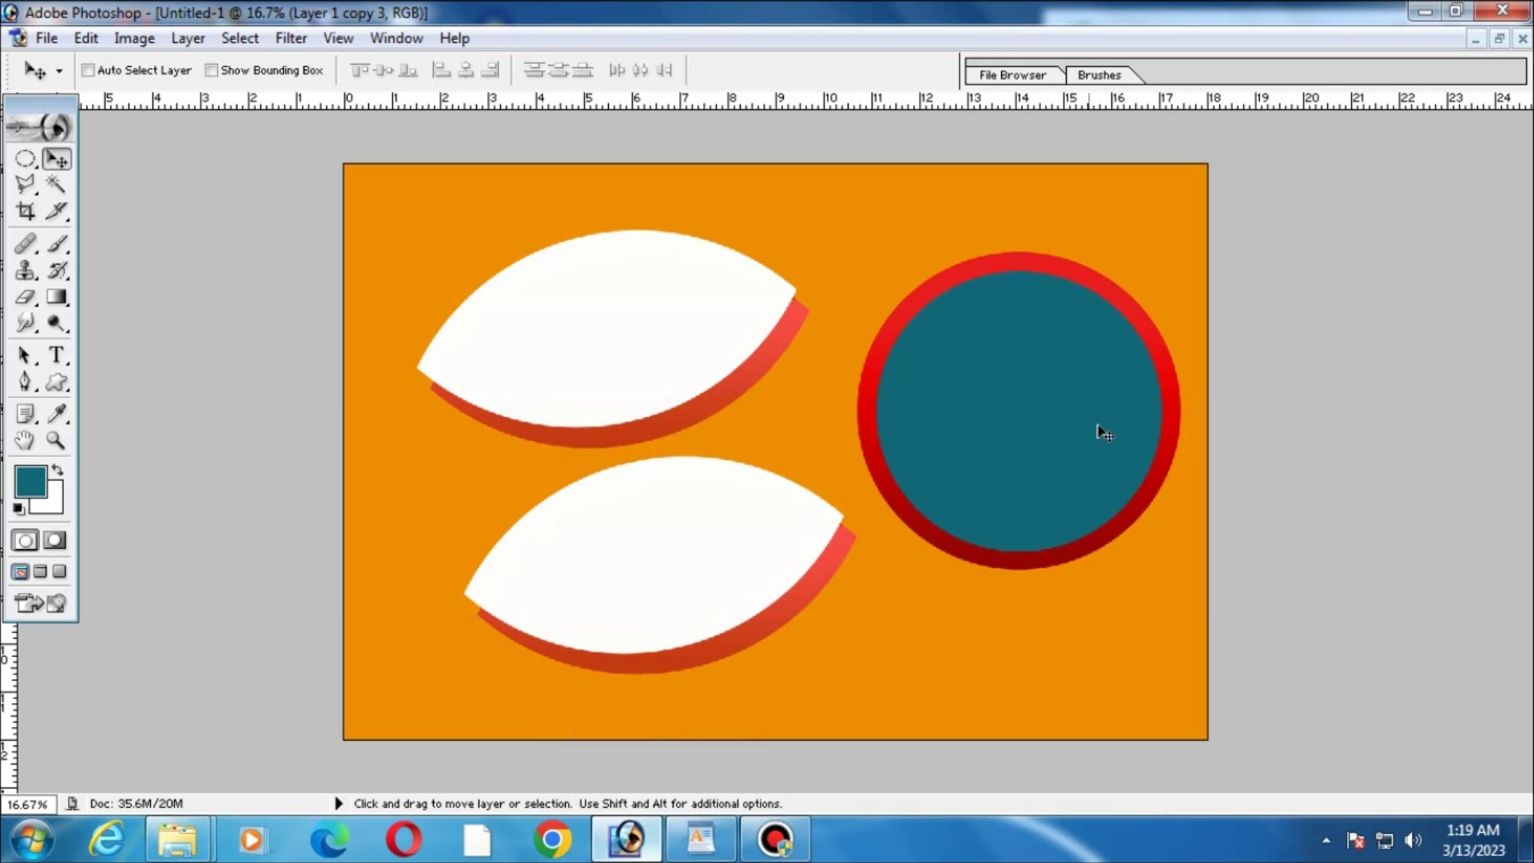
pyautogui.hotkey('ctrl', 't')
pyautogui.press('Return')
pyautogui.hotkey('shift', 'Down')
pyautogui.hotkey('shift', 'Down')
pyautogui.hotkey('shift', 'Down')
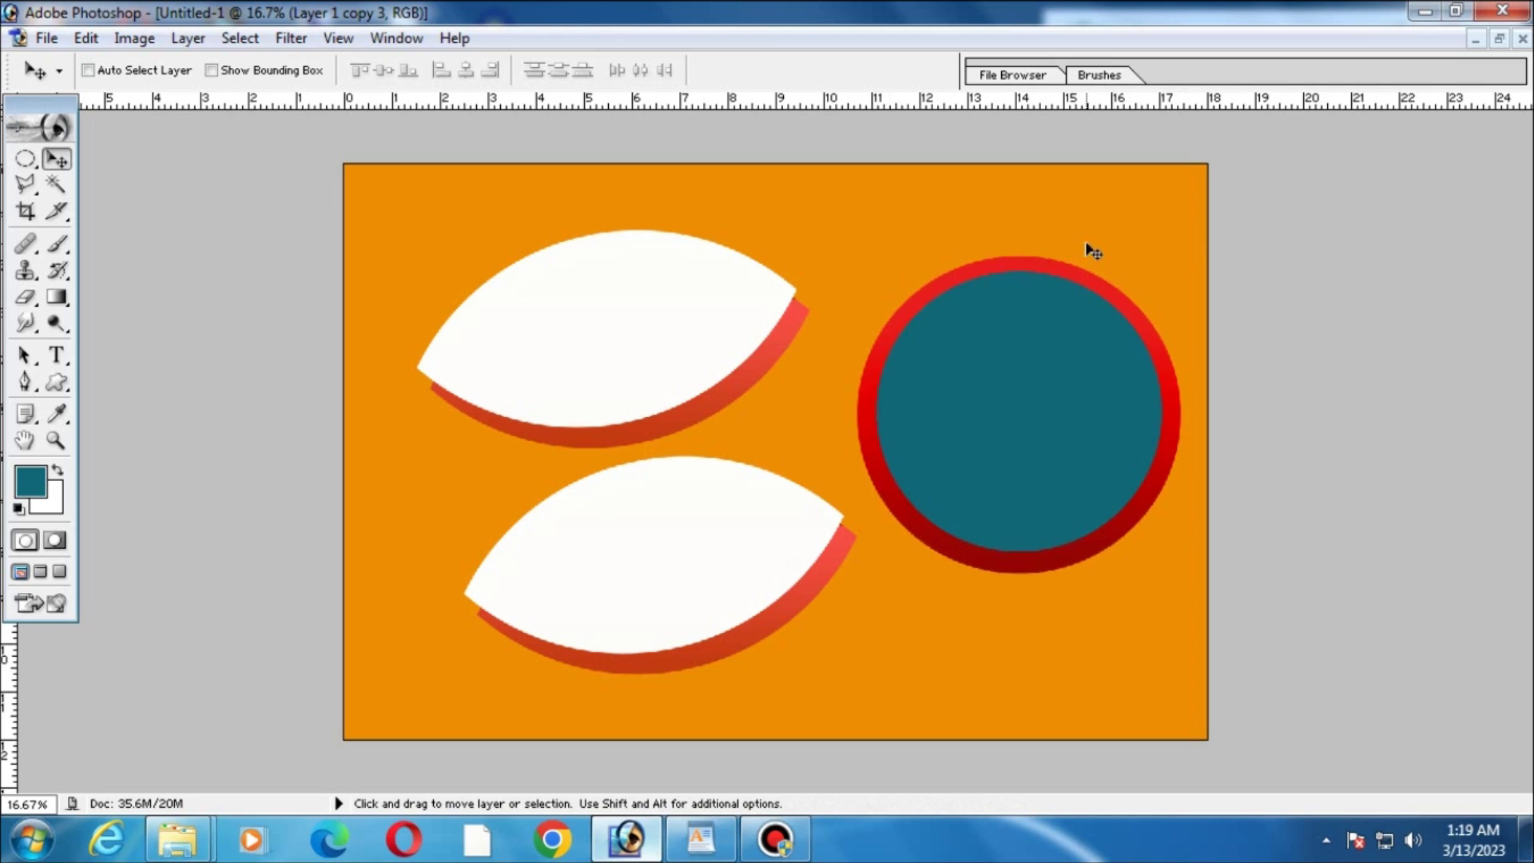
pyautogui.hotkey('shift', 'Up')
pyautogui.hotkey('shift', 'Up')
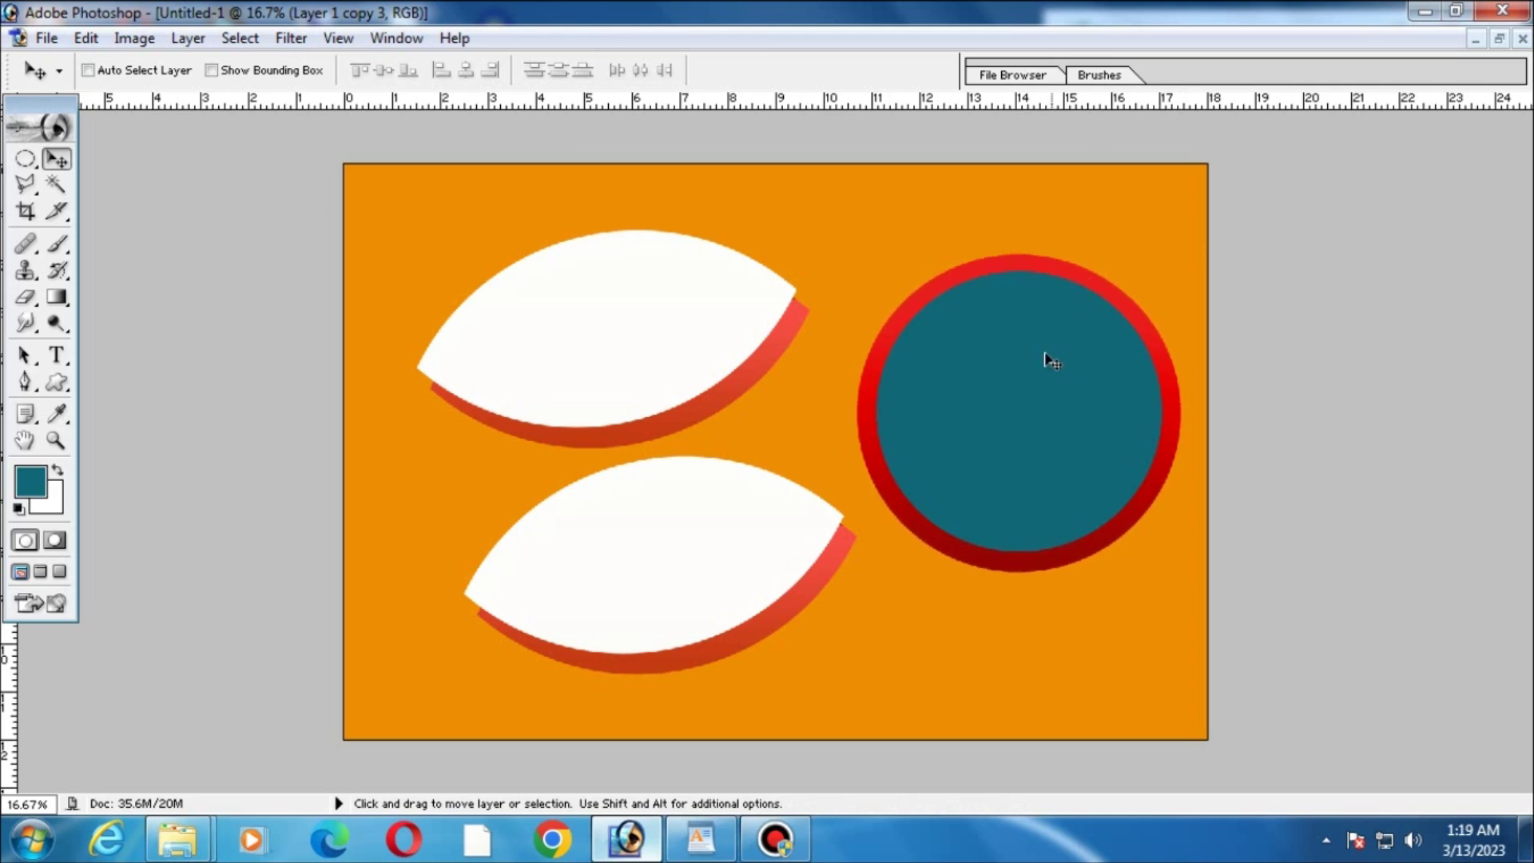
# Pick the teal circle's and red ring's layers from the canvas layer lists.
pyautogui.rightClick(1042, 368)
pyautogui.click(1075, 391)
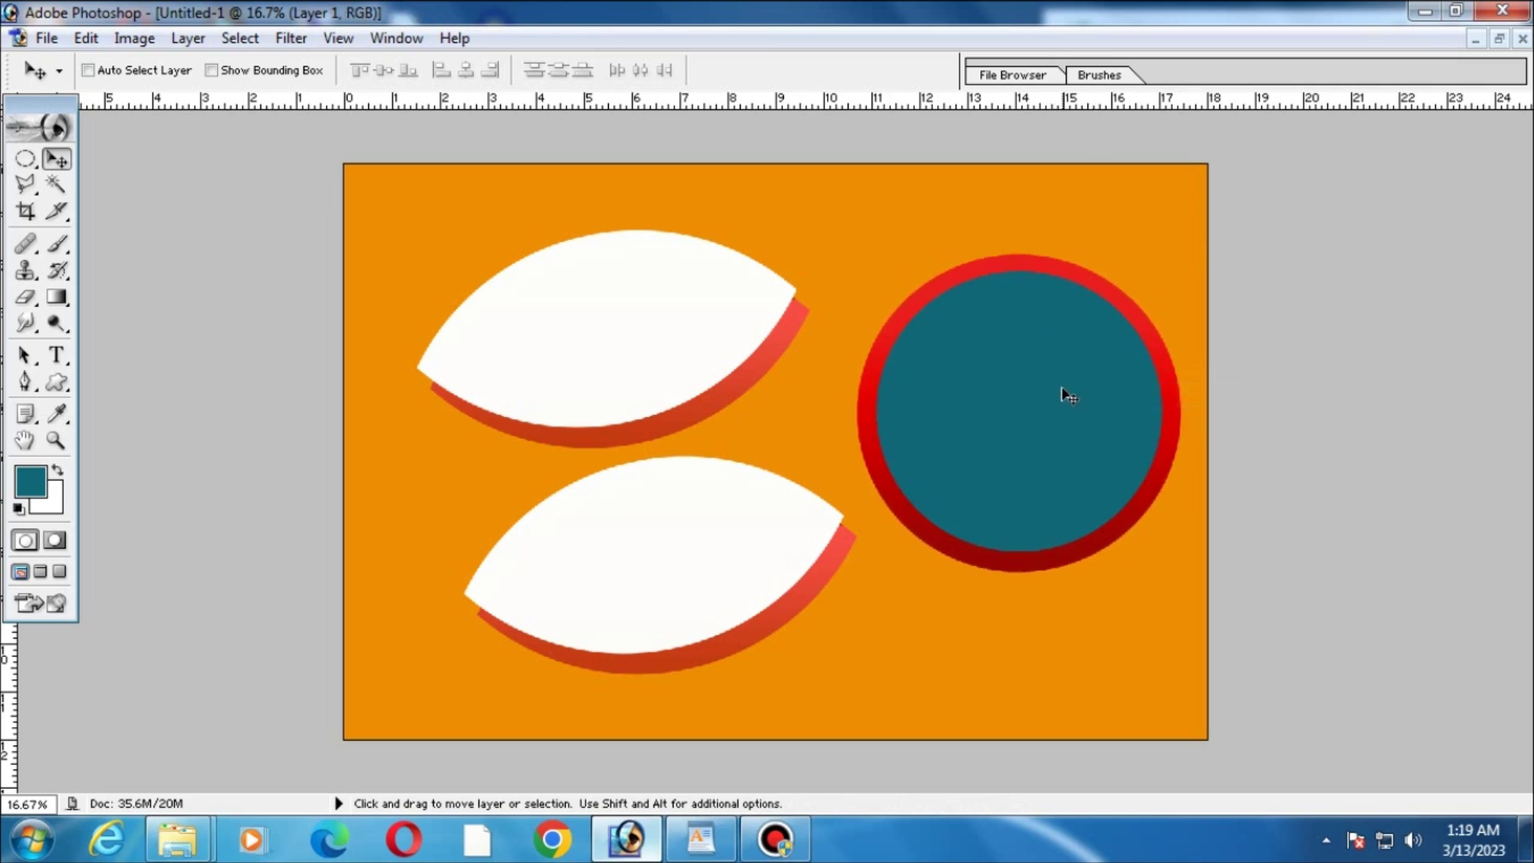
pyautogui.press('F7')
pyautogui.rightClick(1097, 296)
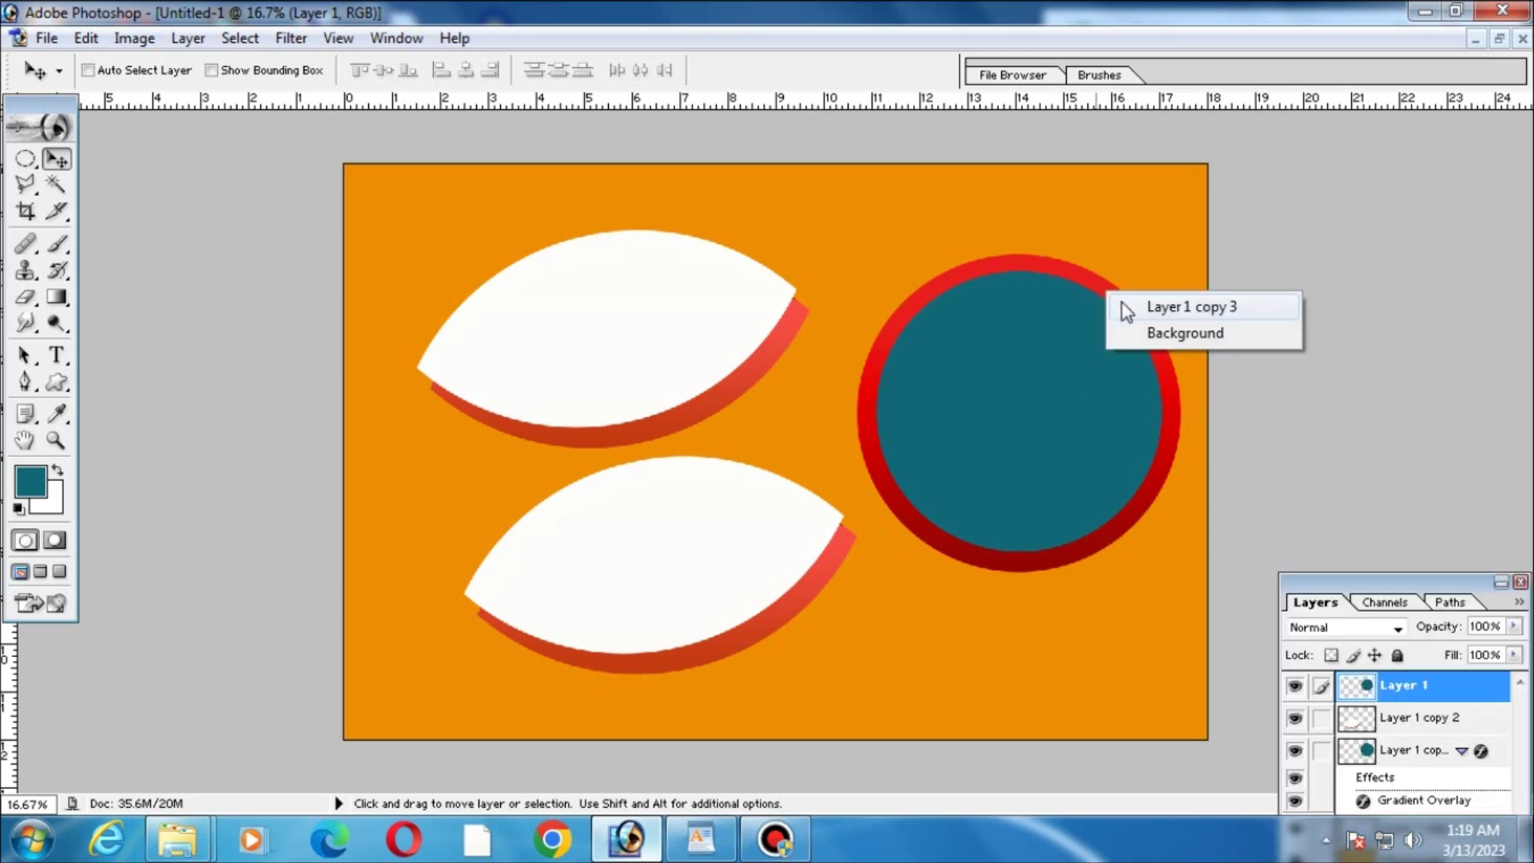
pyautogui.click(1118, 302)
pyautogui.rightClick(1078, 327)
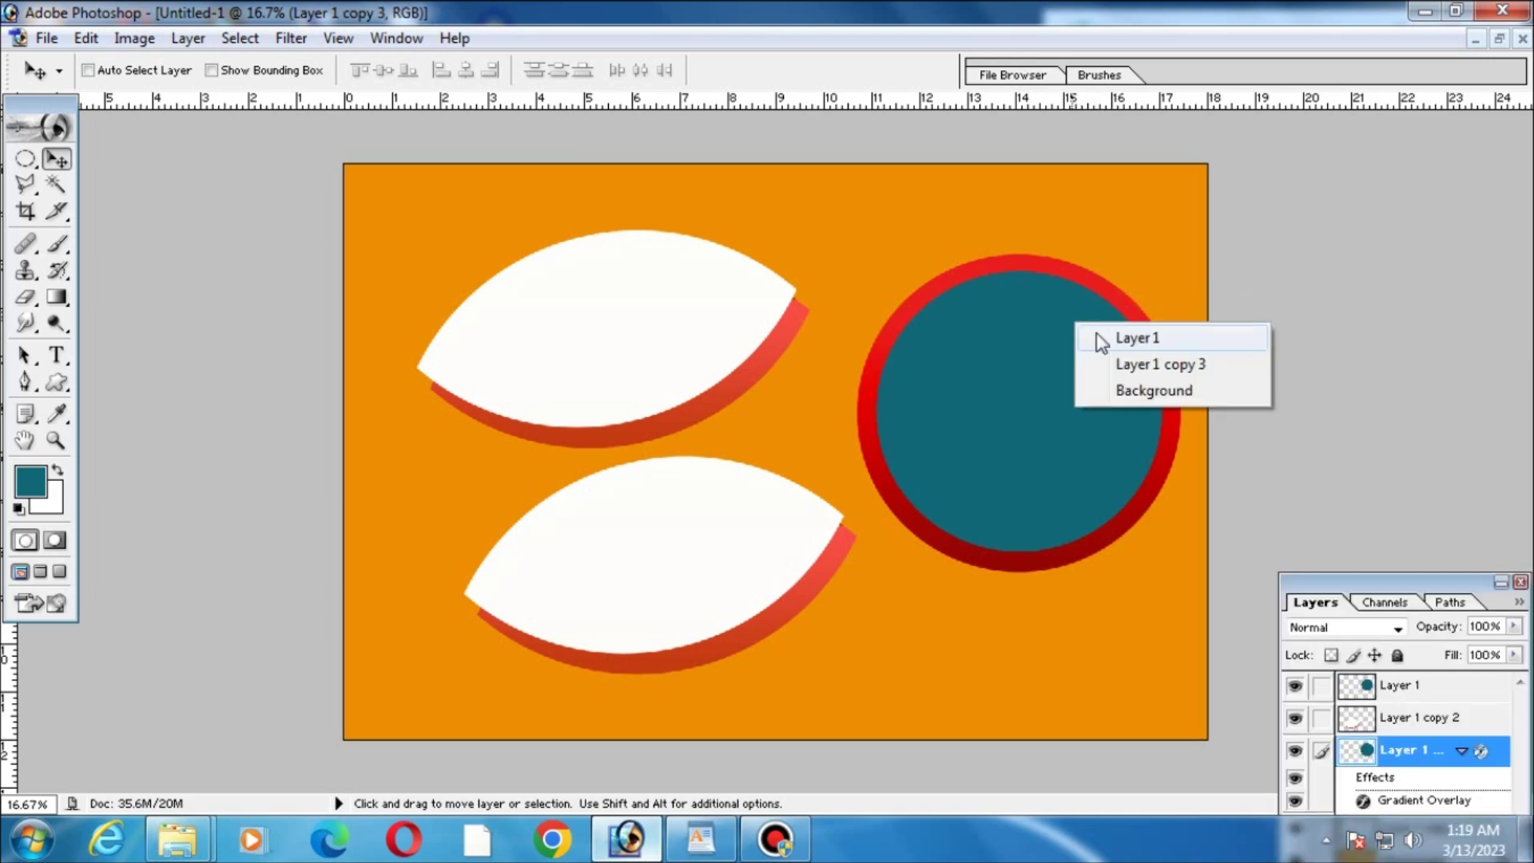
# Move the red-ringed teal circle into a slightly new position.
pyautogui.click(1099, 337)
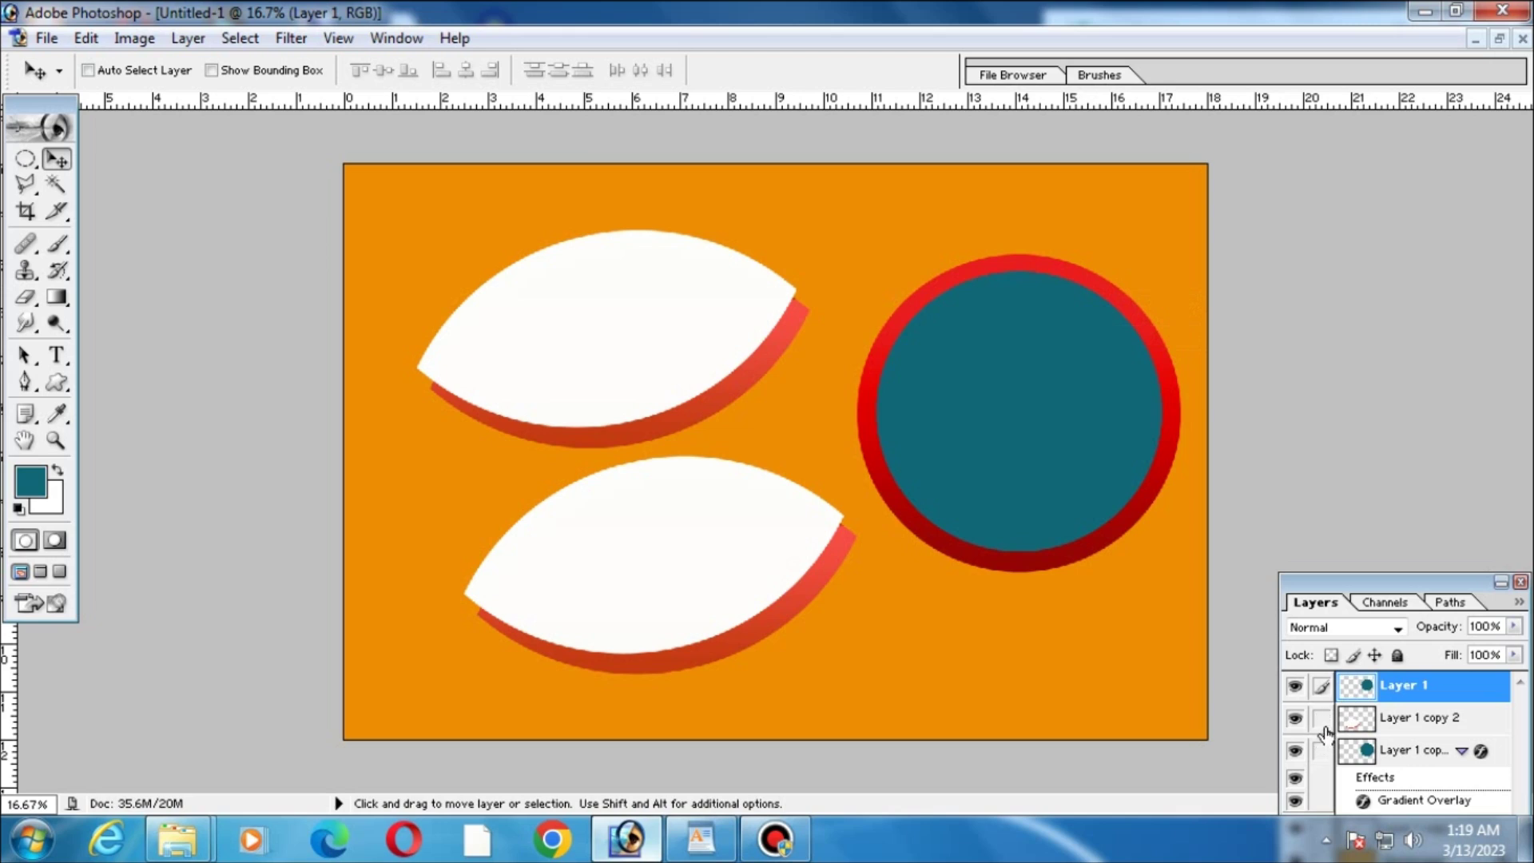
pyautogui.moveTo(1071, 488); pyautogui.dragTo(1055, 475)
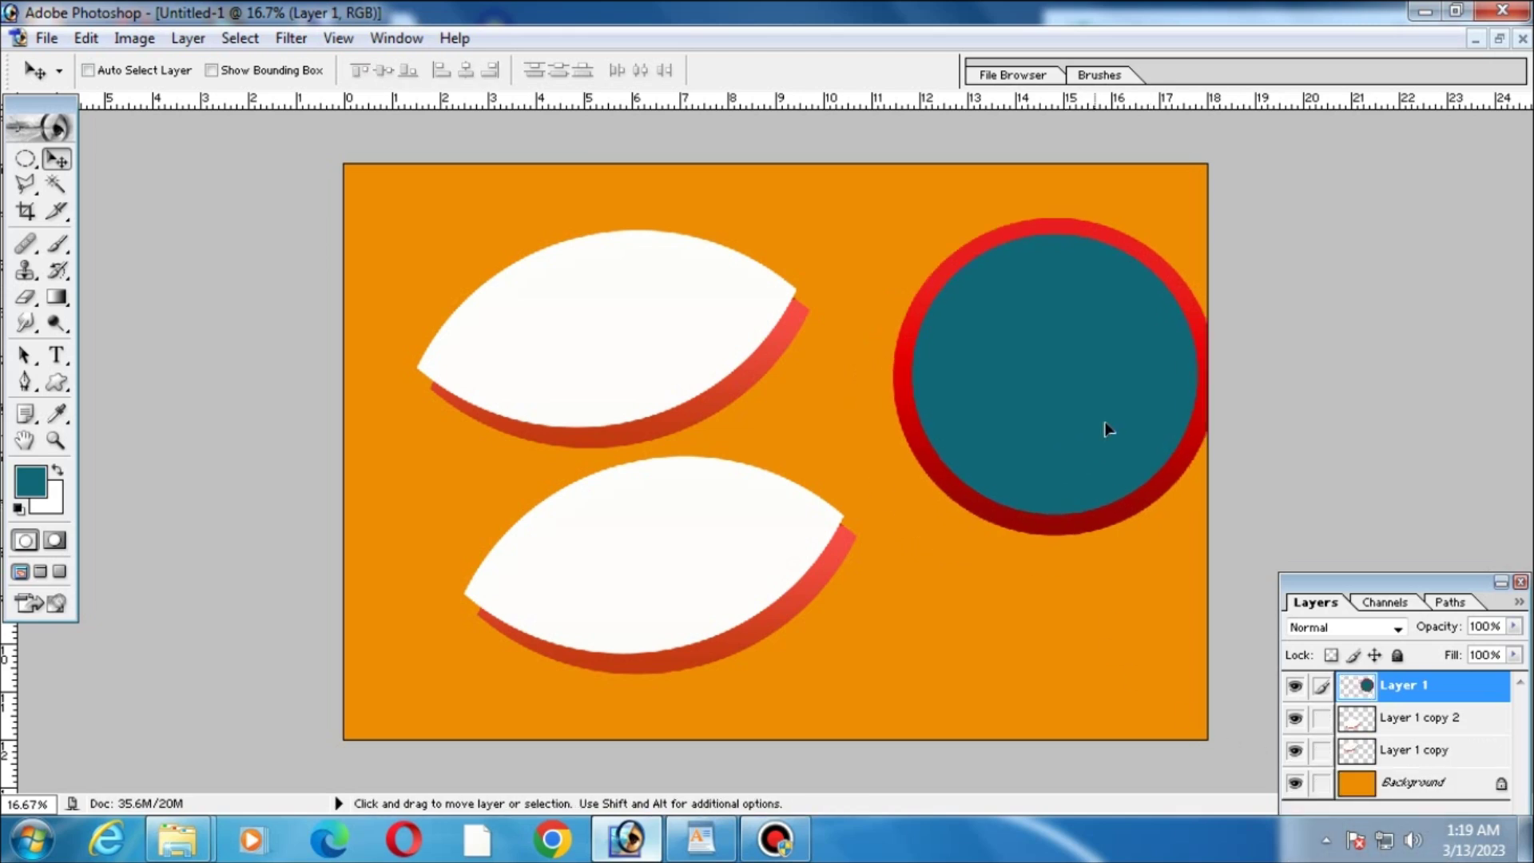
pyautogui.keyDown('ctrl'); pyautogui.click(1004, 479); pyautogui.keyUp('ctrl')
pyautogui.moveTo(1033, 404)
pyautogui.mouseDown()
pyautogui.moveTo(997, 463)
pyautogui.moveTo(1028, 483)
pyautogui.moveTo(1034, 468)
pyautogui.mouseUp()
pyautogui.hotkey('ctrl', '-')
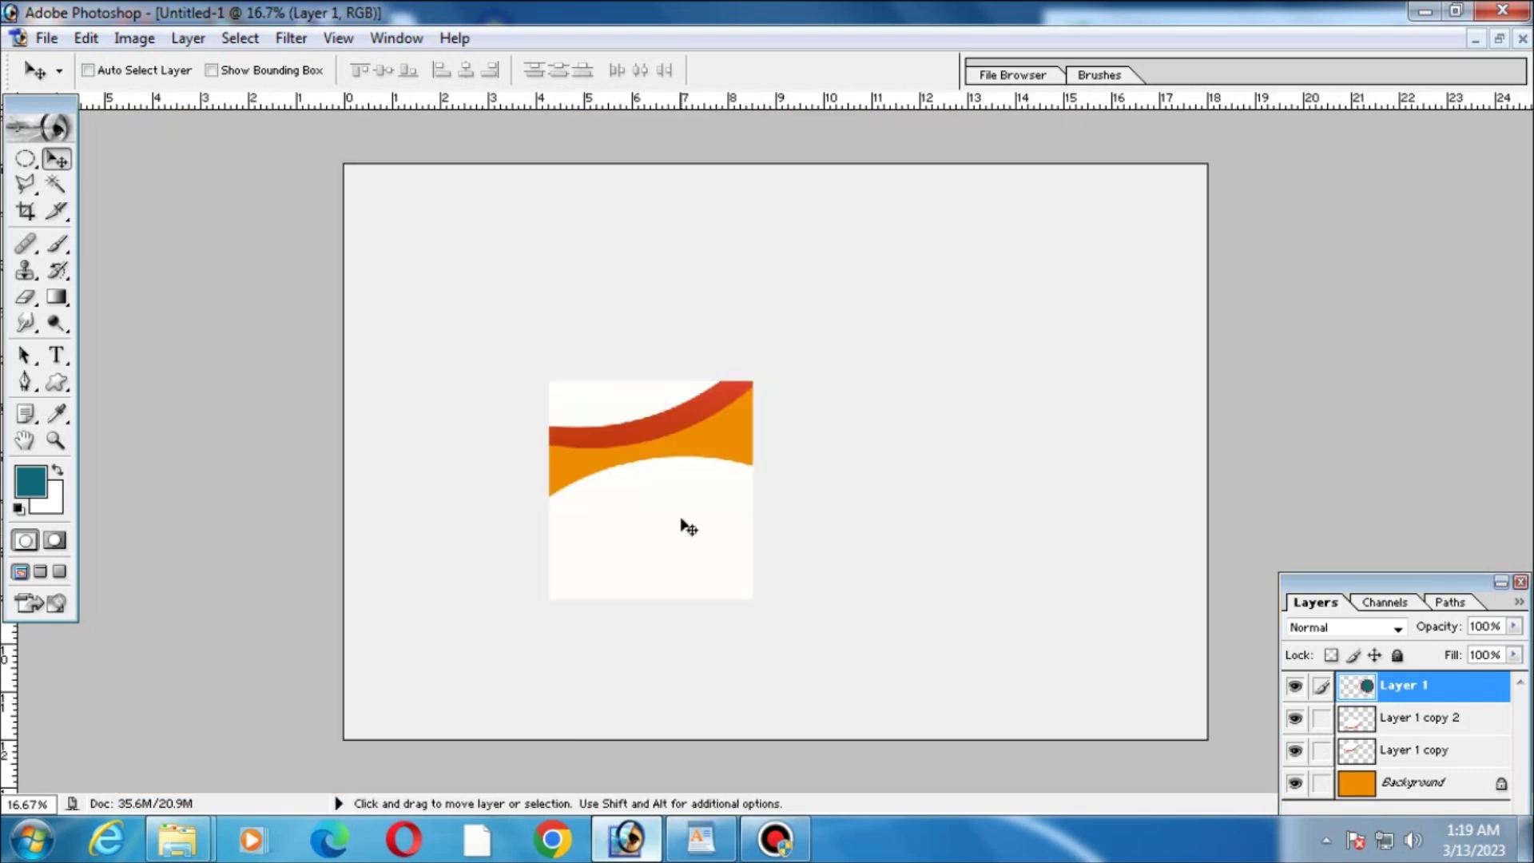
# Move the bottom leaf left and bring the top leaf down, re-tilting it to meet.
pyautogui.rightClick(704, 537)
pyautogui.click(752, 538)
pyautogui.moveTo(704, 537); pyautogui.dragTo(605, 554)
pyautogui.rightClick(628, 372)
pyautogui.click(665, 387)
pyautogui.moveTo(669, 389)
pyautogui.mouseDown()
pyautogui.moveTo(620, 438)
pyautogui.moveTo(649, 449)
pyautogui.mouseUp()
pyautogui.hotkey('ctrl', 't')
pyautogui.moveTo(800, 376); pyautogui.dragTo(925, 538)
pyautogui.press('Return')
pyautogui.moveTo(627, 435); pyautogui.dragTo(625, 415)
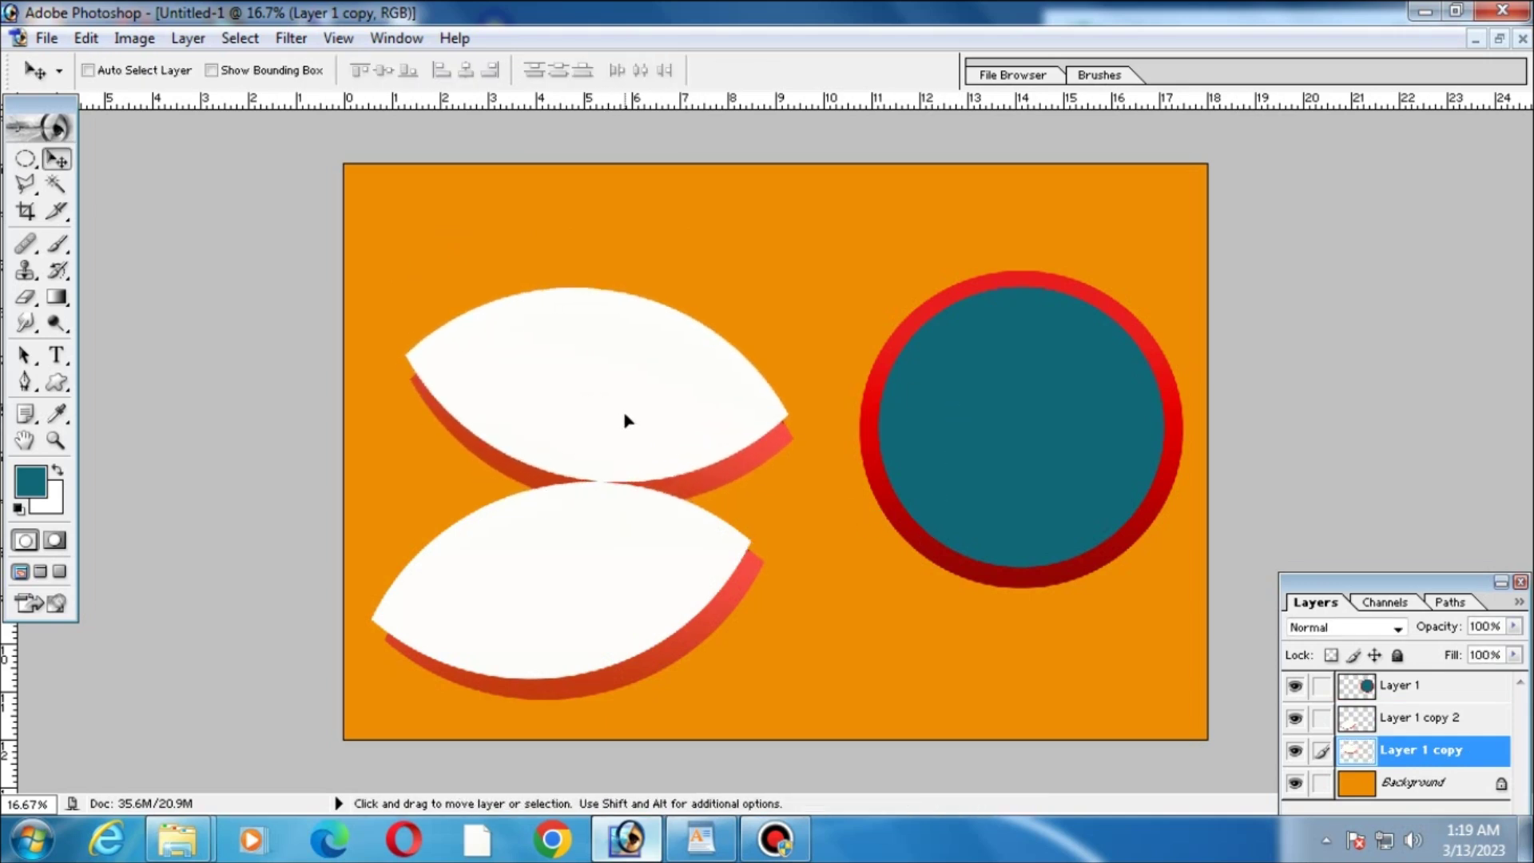
pyautogui.click(26, 158)
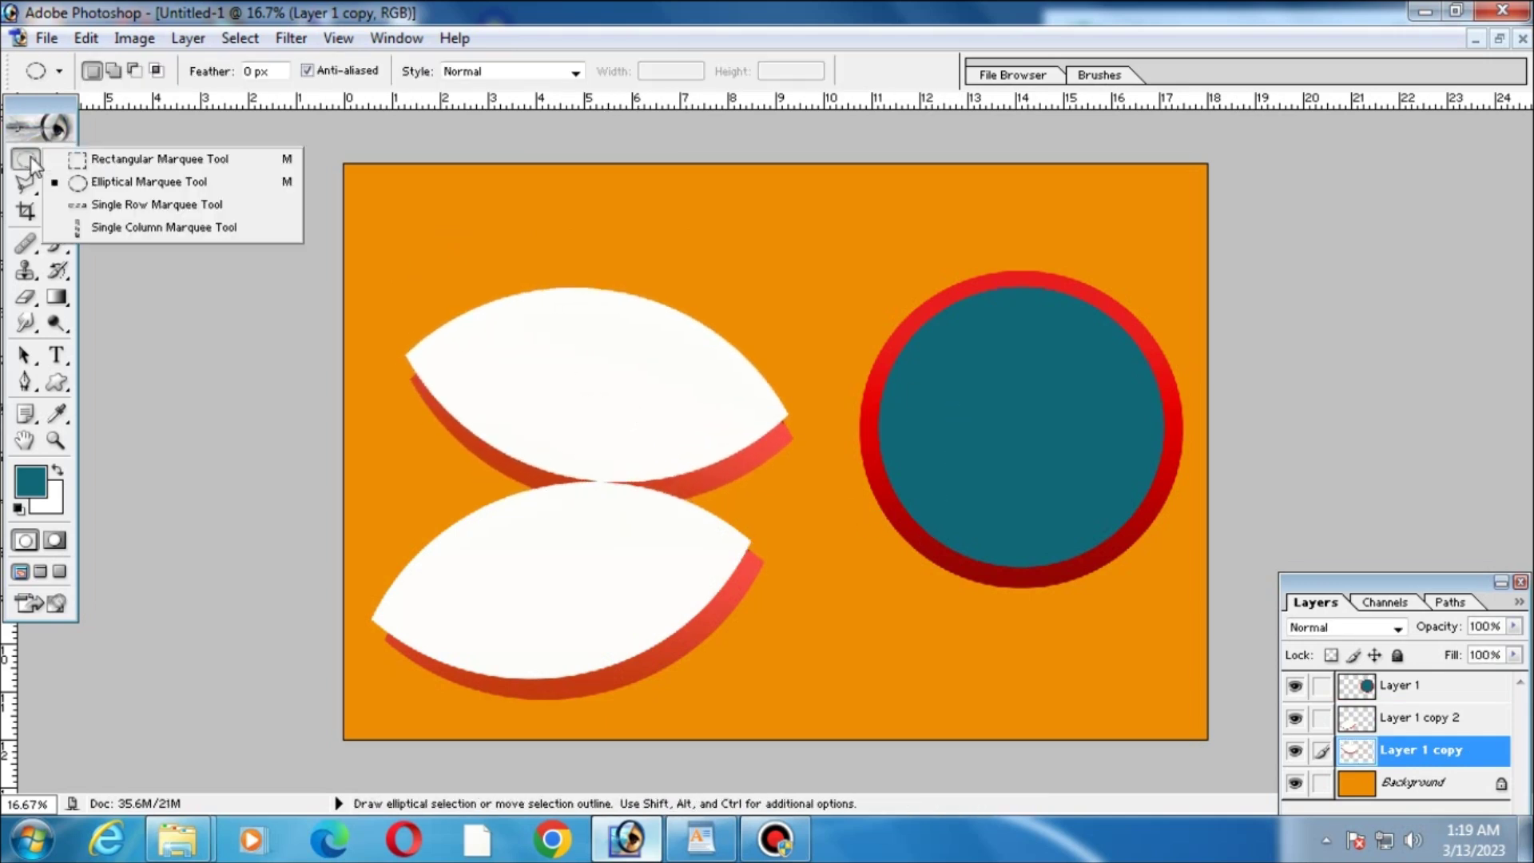
# Draw a rectangular marquee selection above the leaves and add a new layer.
pyautogui.click(86, 159)
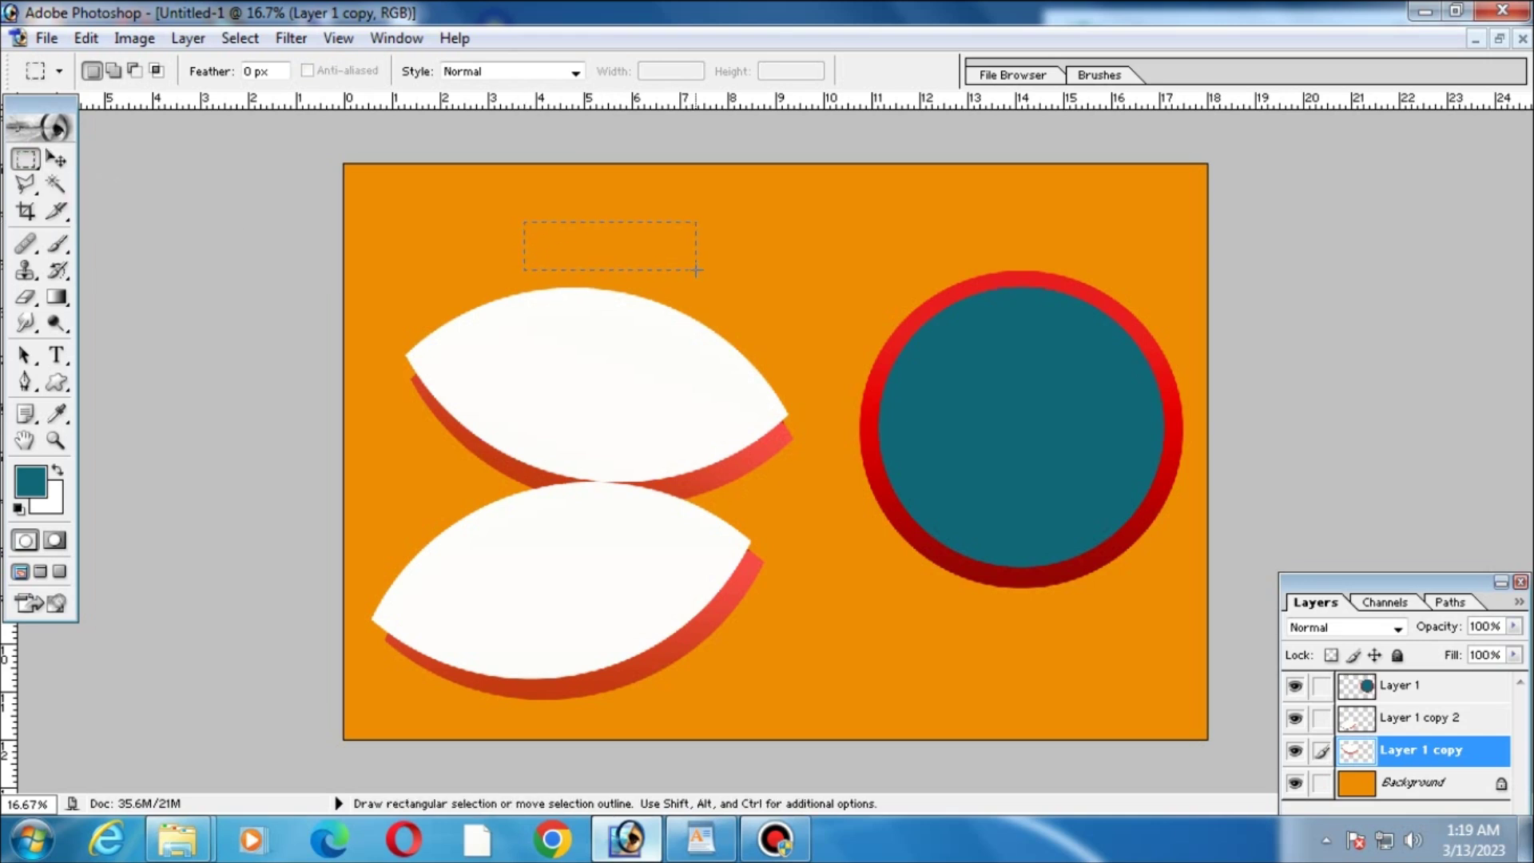
pyautogui.press('shift')
pyautogui.moveTo(715, 272); pyautogui.dragTo(846, 316)
pyautogui.hotkey('ctrl', 'shift', 'n')
pyautogui.press('Return')
# Fill the selected rectangles with white and move the blocks down-left toward the leaves.
pyautogui.click(31, 482)
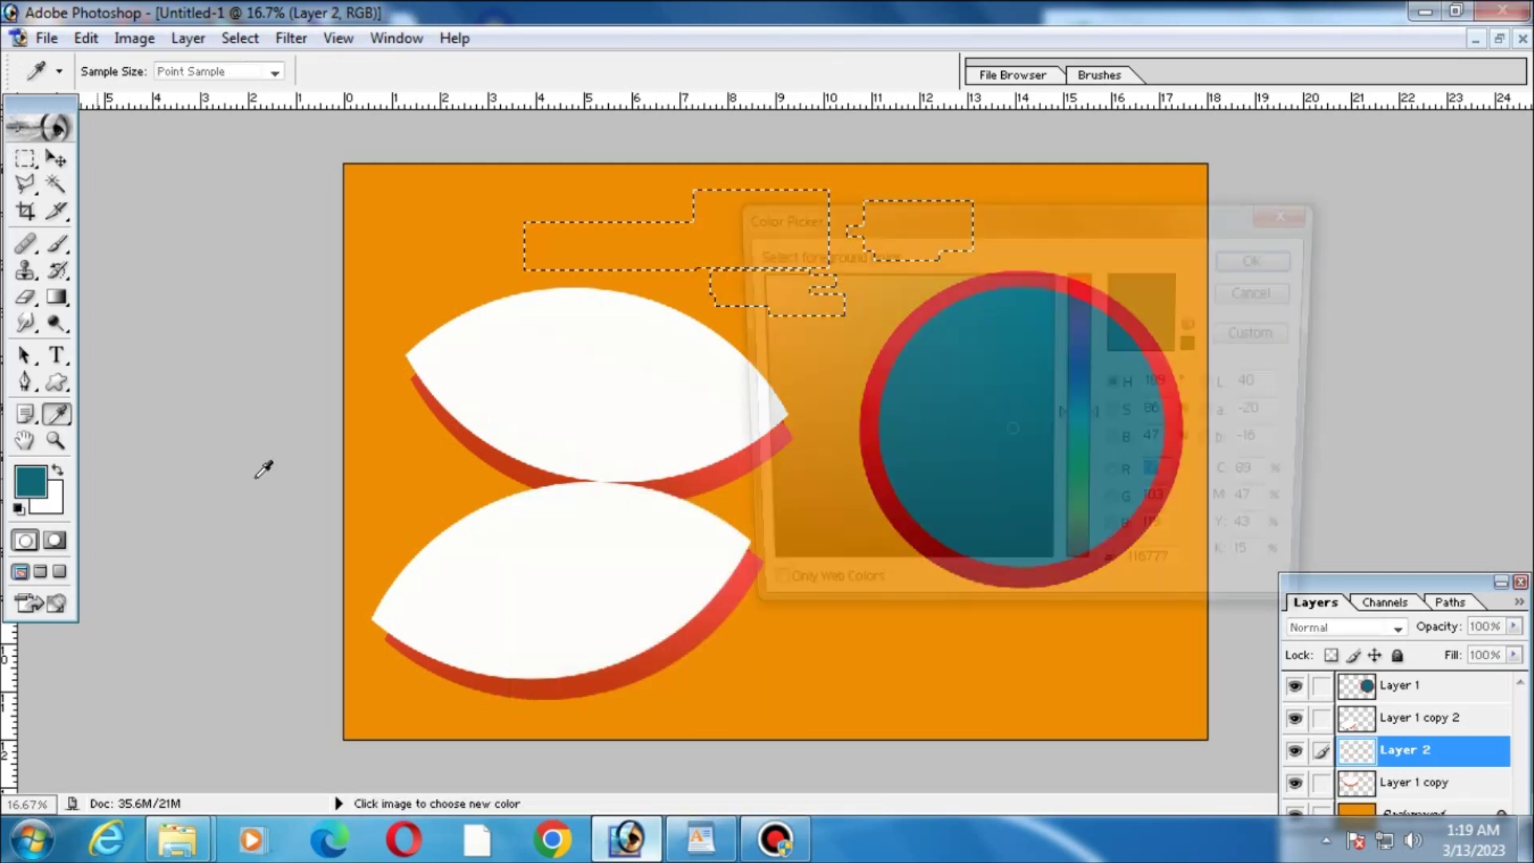
pyautogui.click(559, 359)
pyautogui.press('Return')
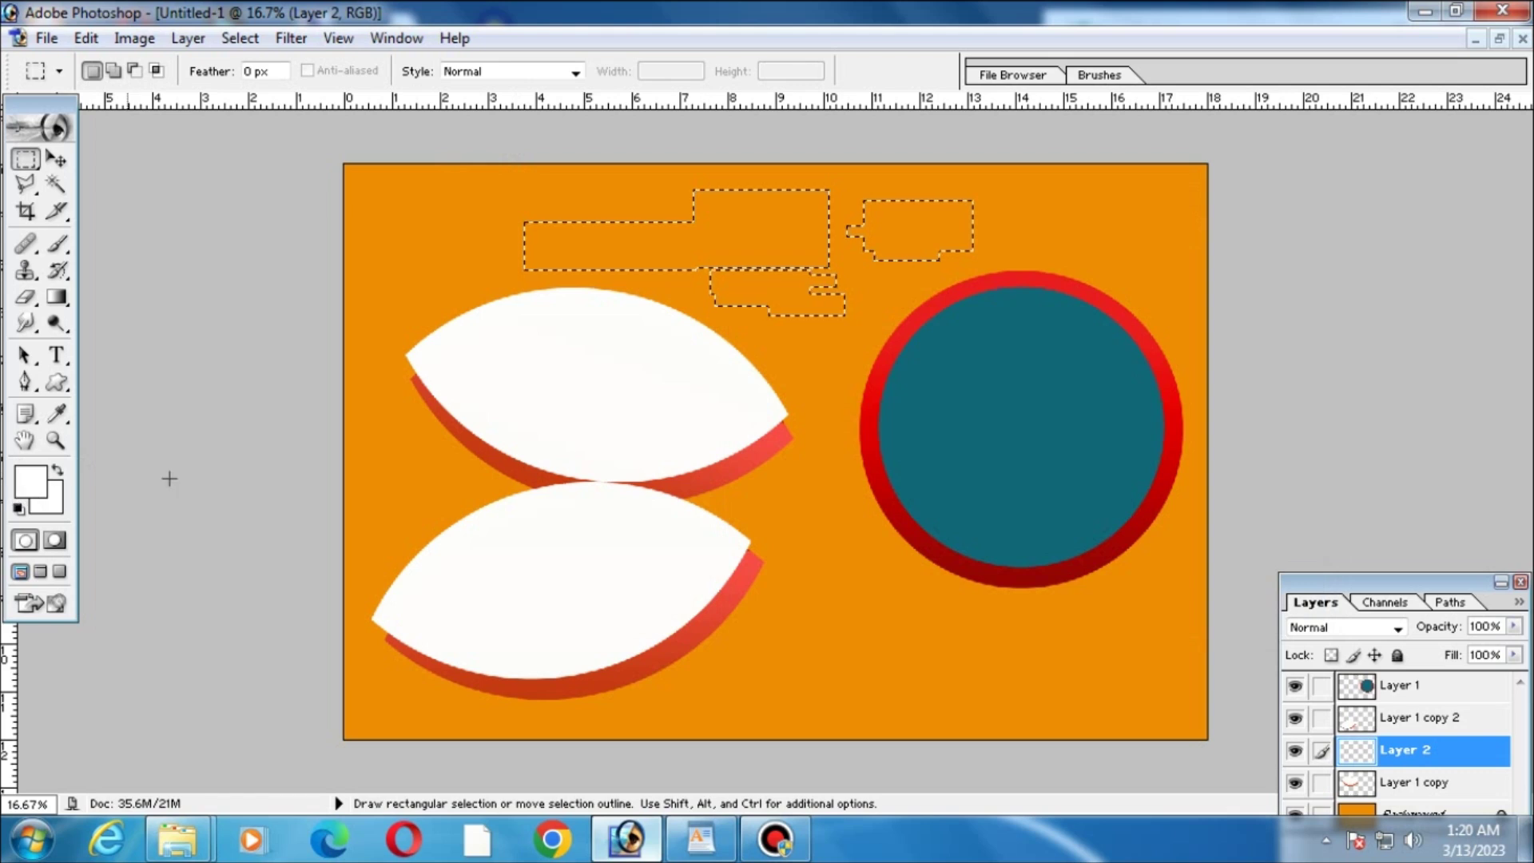
pyautogui.press('i')
pyautogui.hotkey('shift', 'BackSpace')
pyautogui.press('Return')
pyautogui.press('m')
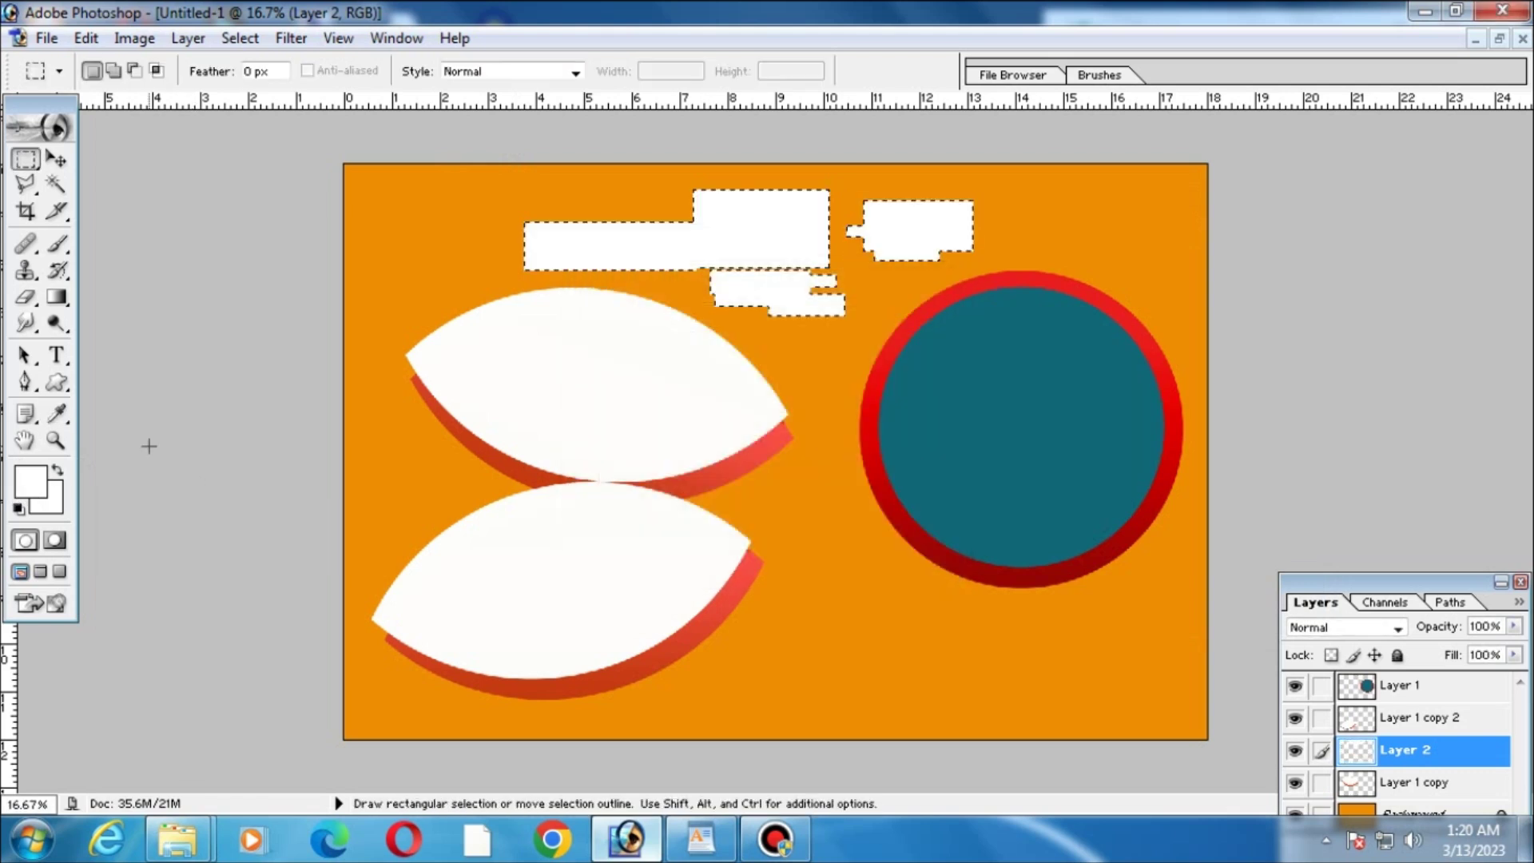
pyautogui.press('v')
pyautogui.moveTo(728, 324)
pyautogui.mouseDown()
pyautogui.moveTo(650, 270)
pyautogui.moveTo(714, 387)
pyautogui.moveTo(746, 325)
pyautogui.moveTo(918, 325)
pyautogui.moveTo(805, 271)
pyautogui.moveTo(764, 327)
pyautogui.moveTo(777, 315)
pyautogui.mouseUp()
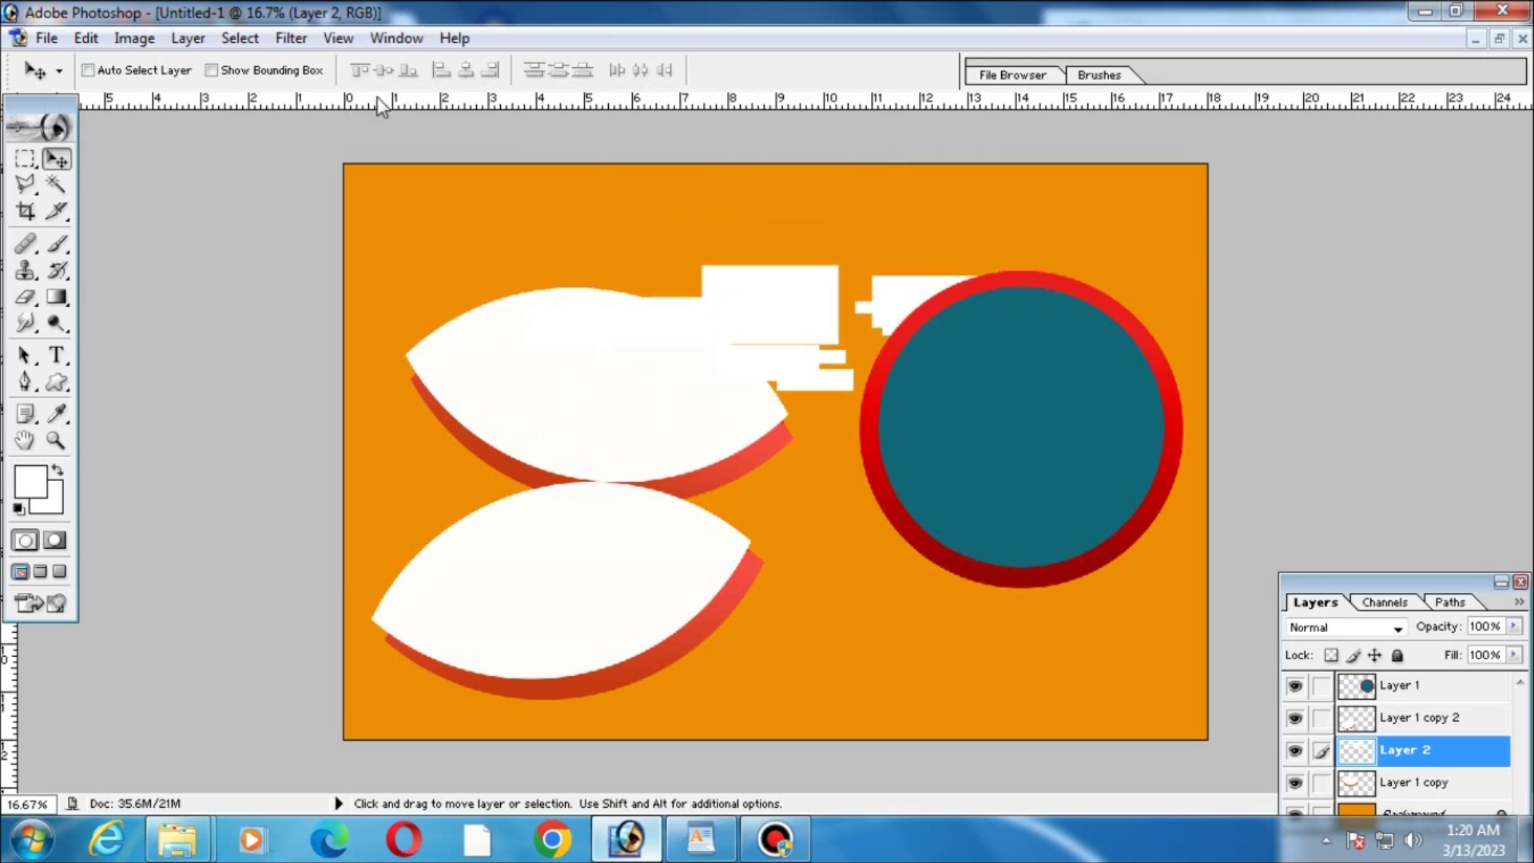
pyautogui.click(292, 39)
pyautogui.moveTo(321, 217)
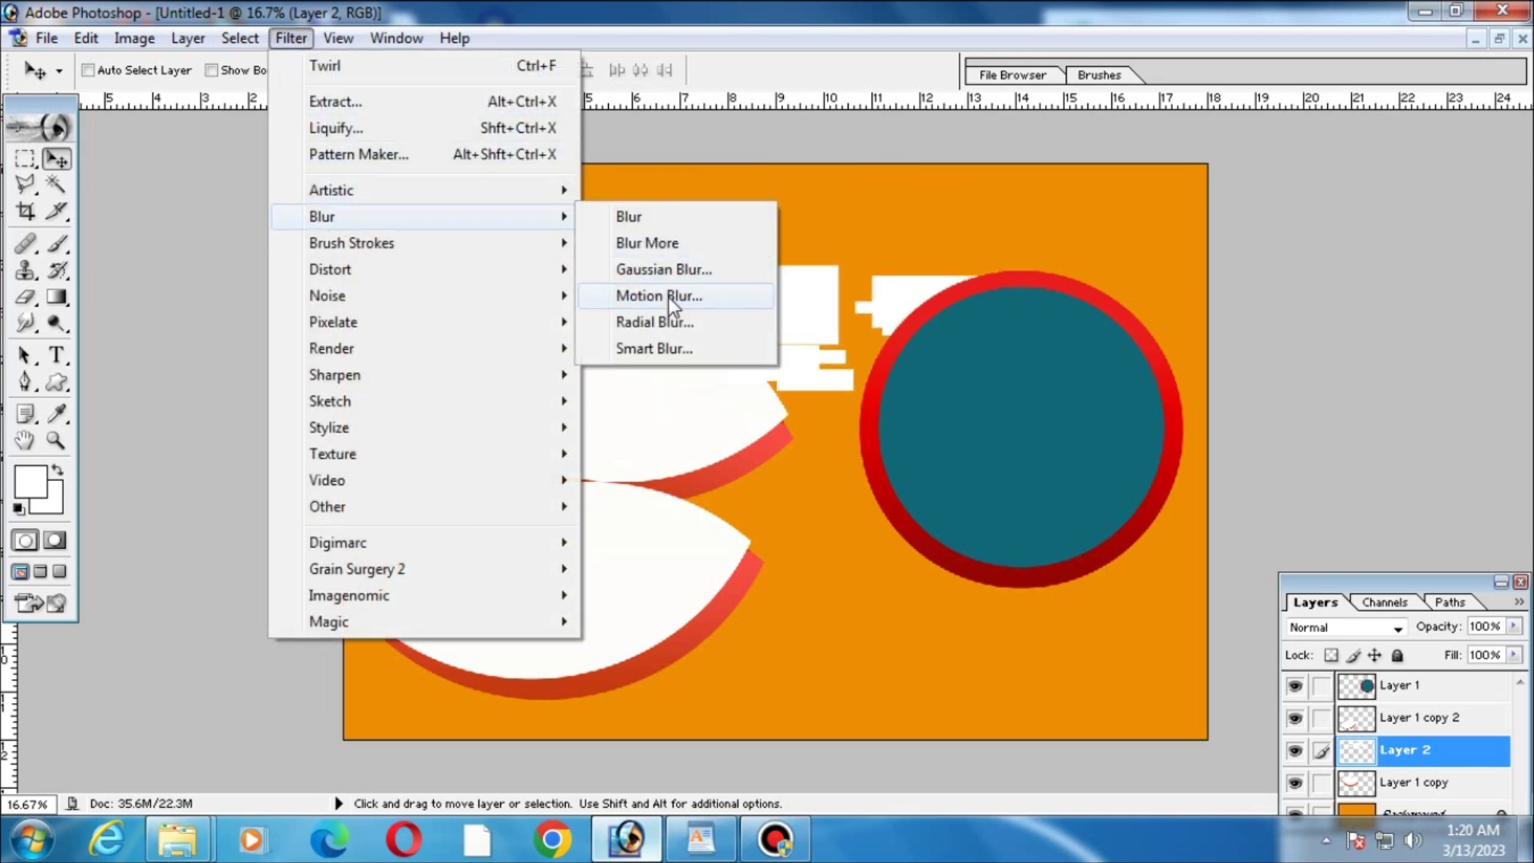
# Motion-blur the white blocks, shift them lower-left, and apply a 95° Twirl.
pyautogui.click(662, 295)
pyautogui.press('Escape')
pyautogui.press('v')
pyautogui.moveTo(842, 322); pyautogui.dragTo(769, 384)
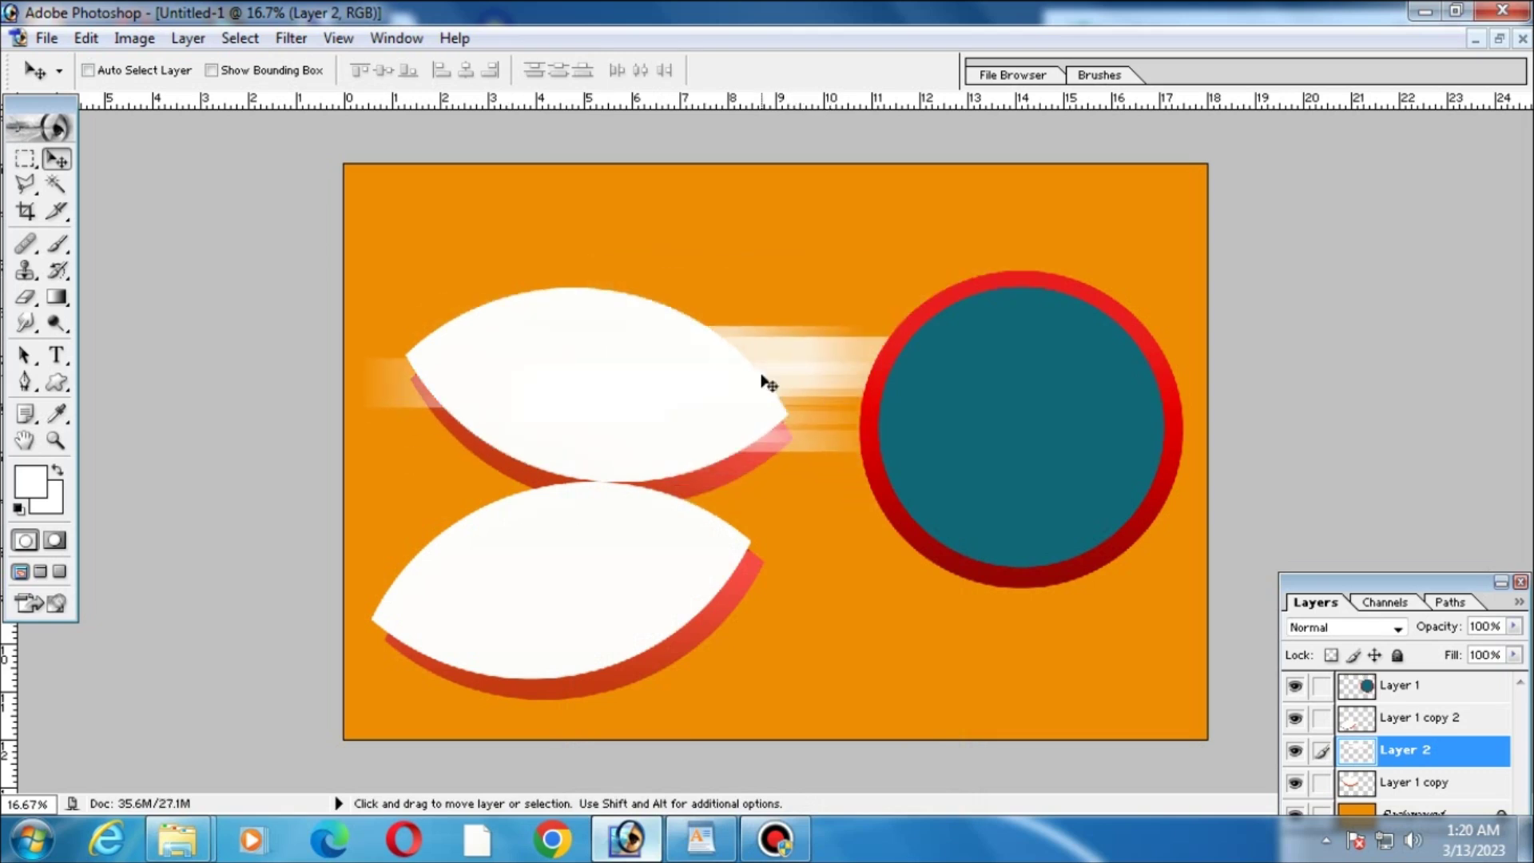
pyautogui.click(291, 39)
pyautogui.moveTo(360, 270)
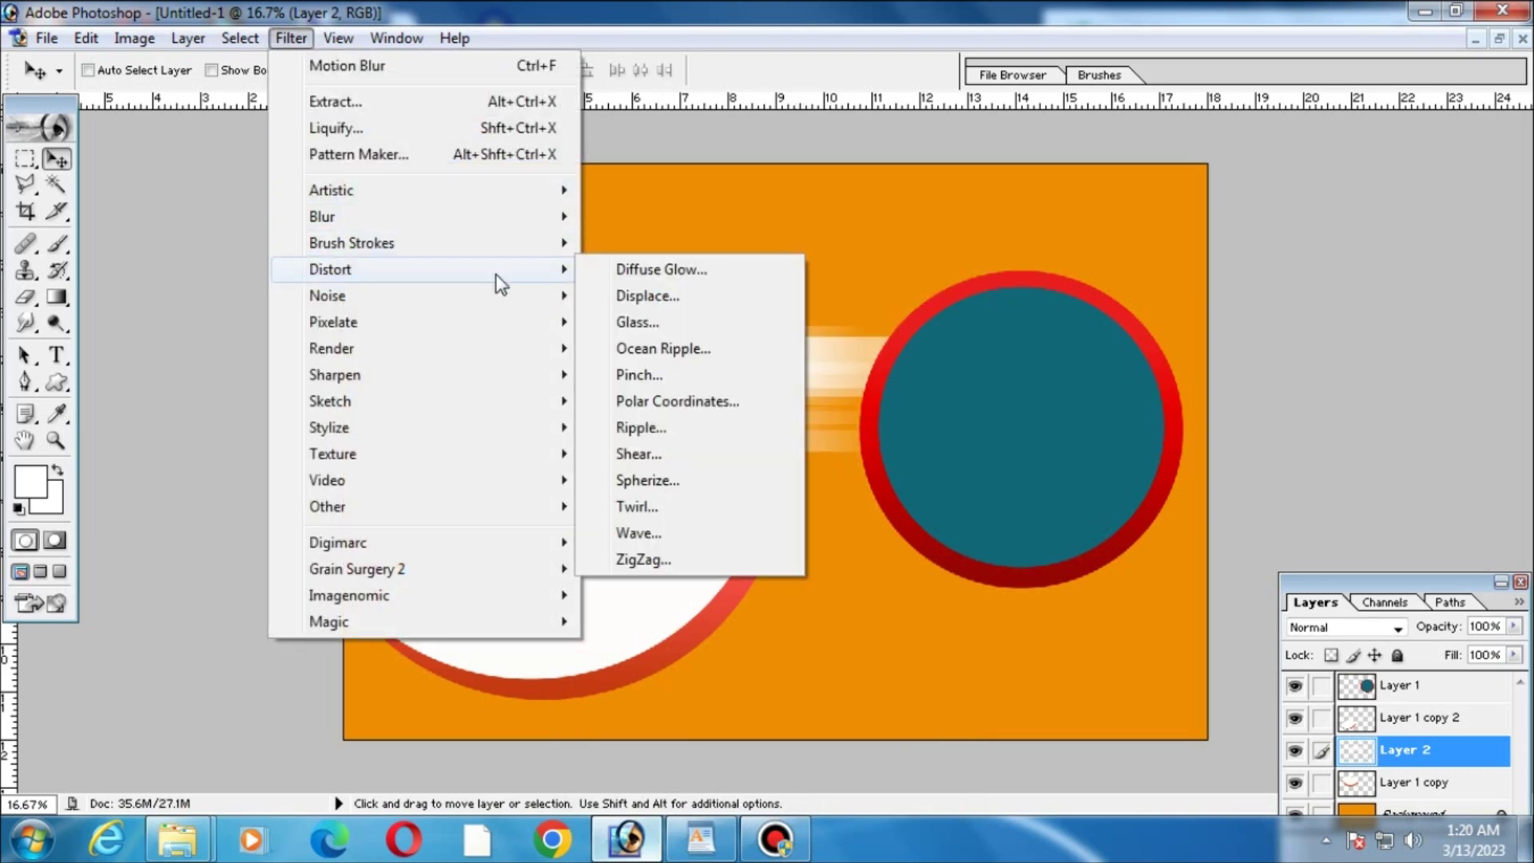
pyautogui.click(634, 505)
pyautogui.moveTo(736, 468); pyautogui.dragTo(749, 472)
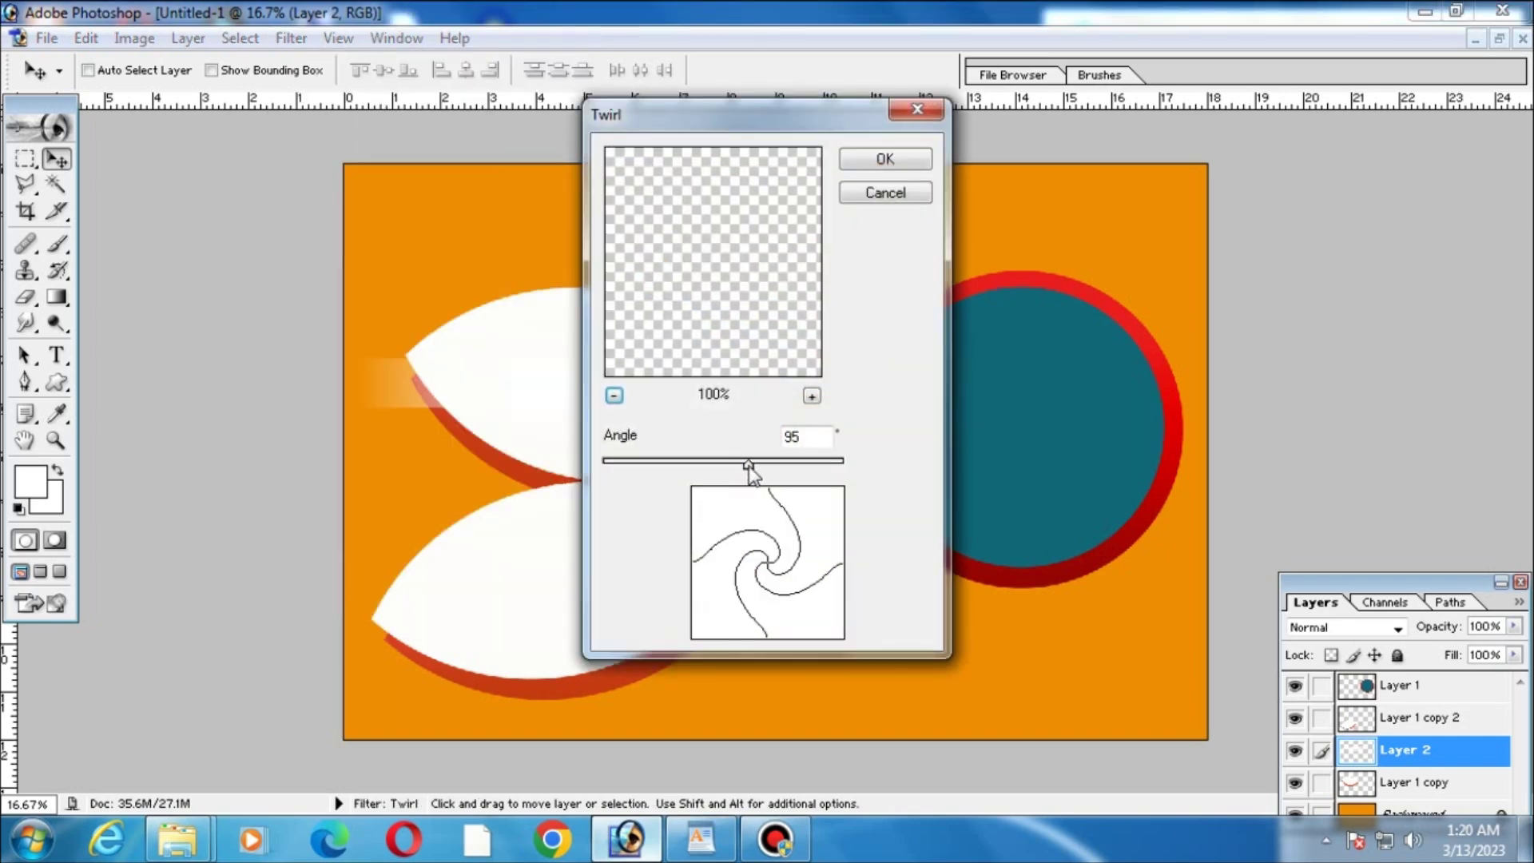
pyautogui.press('Return')
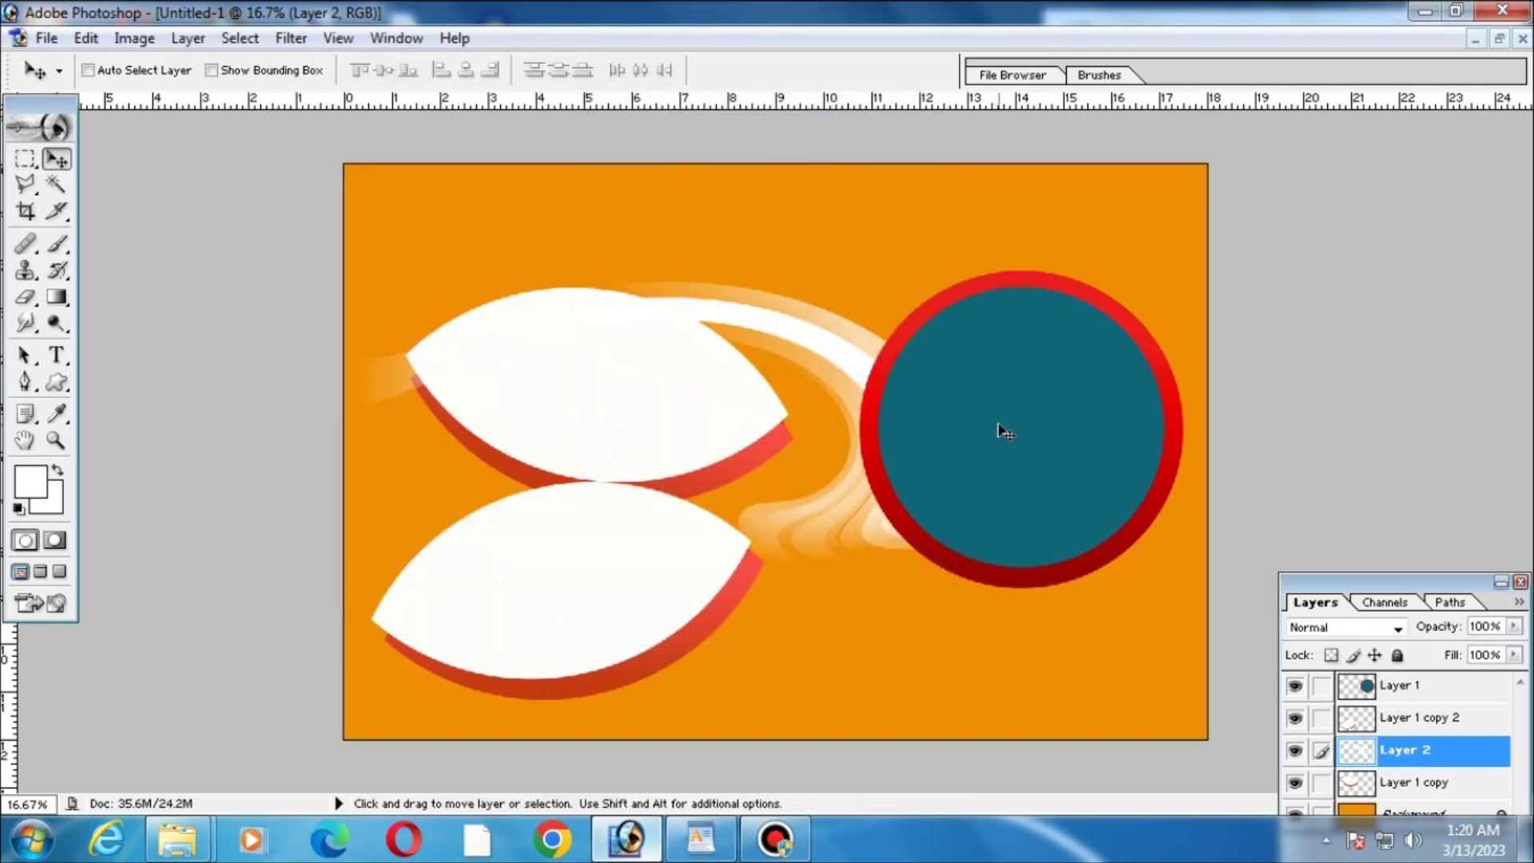
# Enlarge, distort and rotate the swirl so it runs diagonally.
pyautogui.hotkey('ctrl', 't')
pyautogui.moveTo(1059, 282); pyautogui.dragTo(1219, 229)
pyautogui.keyDown('ctrl'); pyautogui.moveTo(217, 227); pyautogui.dragTo(349, 347); pyautogui.keyUp('ctrl')
pyautogui.press('Return')
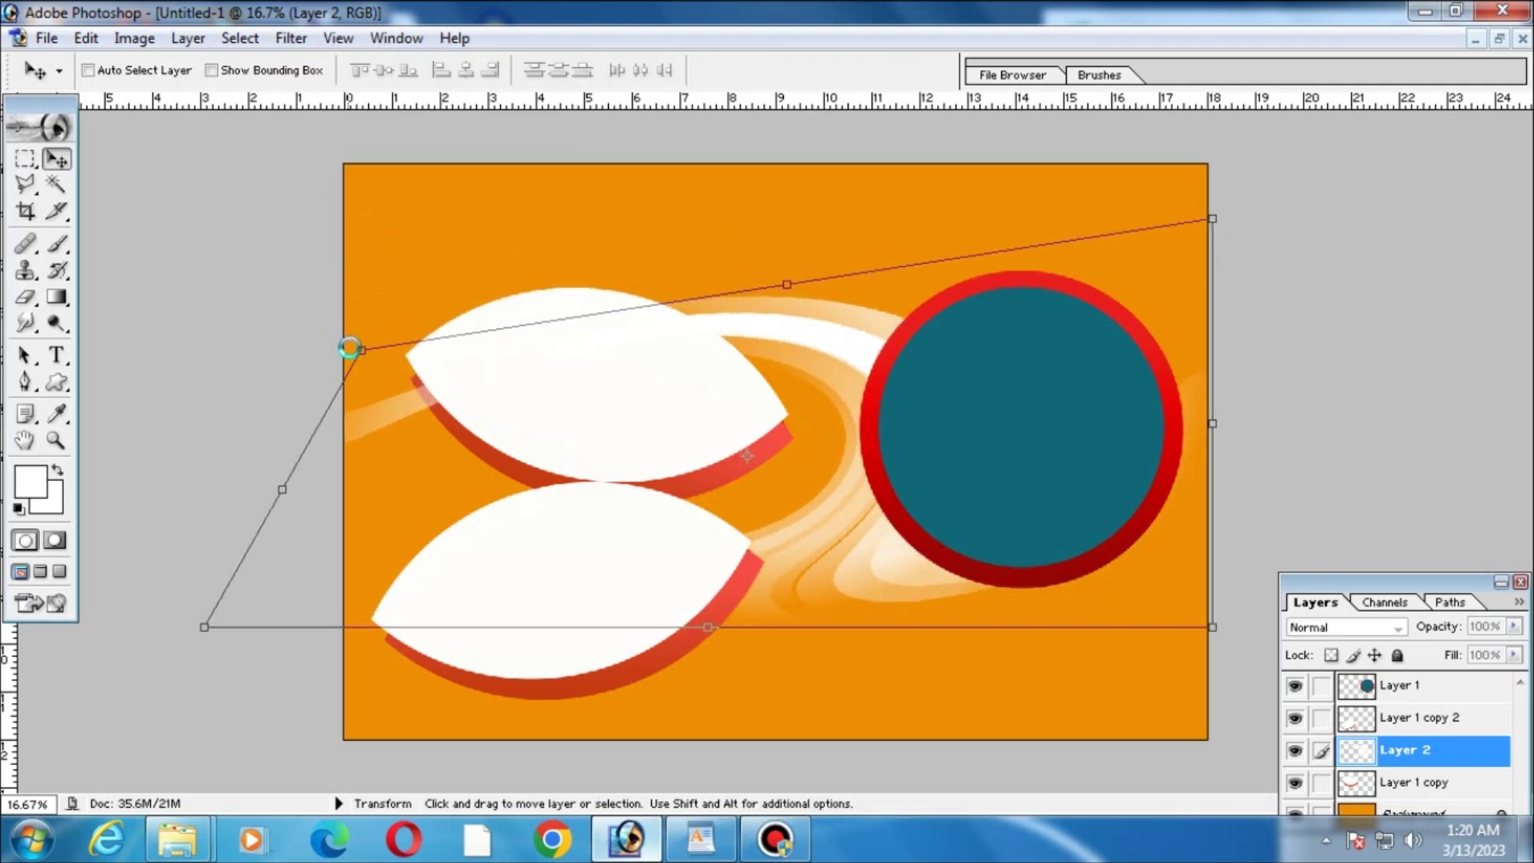
pyautogui.hotkey('ctrl', 't')
pyautogui.moveTo(171, 445); pyautogui.dragTo(256, 607)
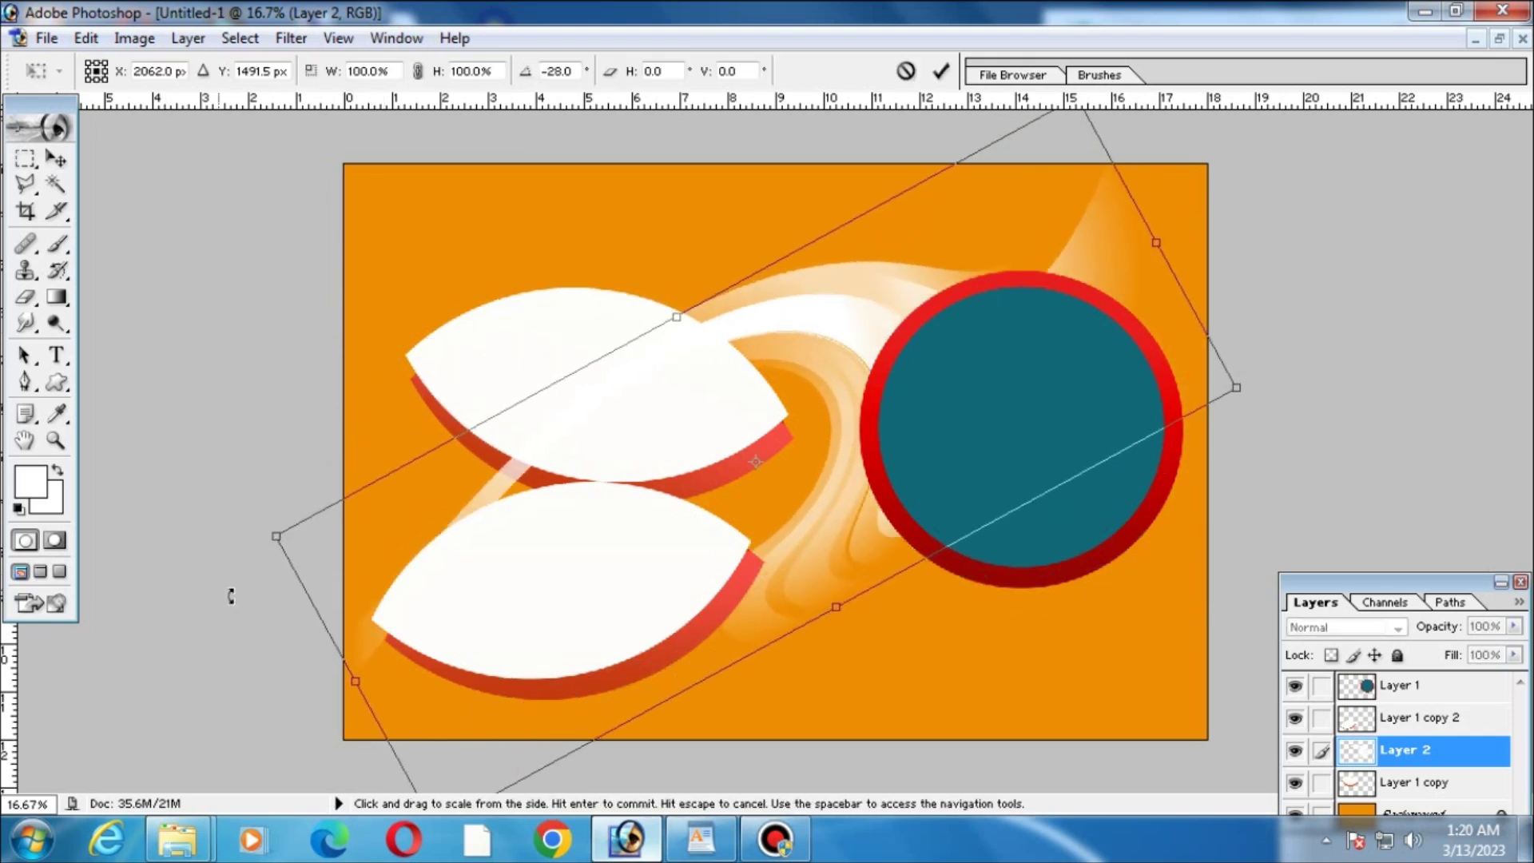
pyautogui.press('Return')
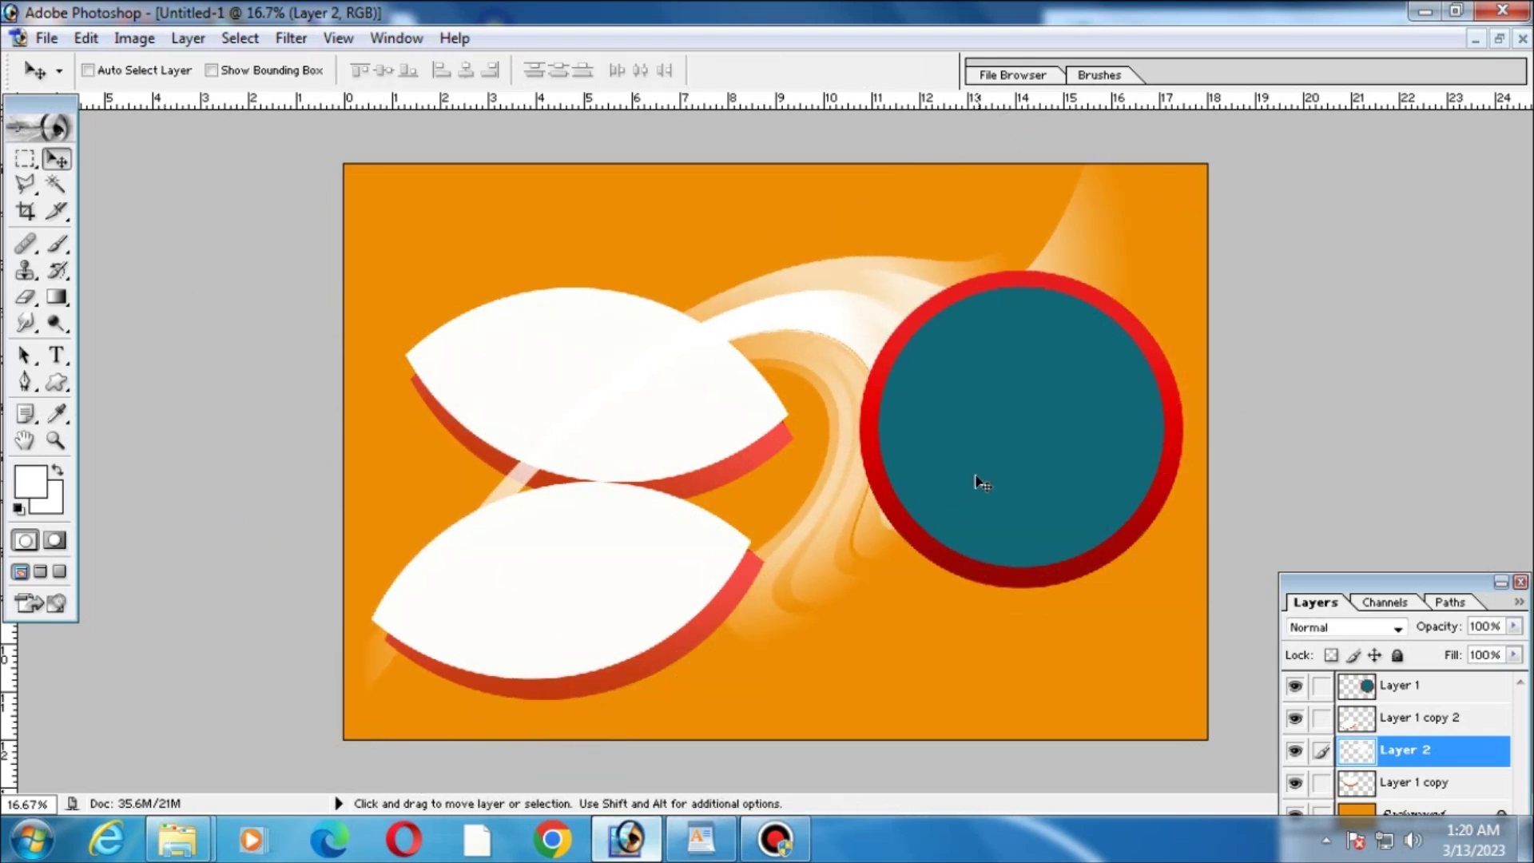
# Move the swirl lower and to the left beneath the circle.
pyautogui.press('z')
pyautogui.moveTo(962, 428)
pyautogui.mouseDown()
pyautogui.moveTo(959, 524)
pyautogui.moveTo(979, 513)
pyautogui.moveTo(1029, 599)
pyautogui.mouseUp()
pyautogui.rightClick(1010, 491)
pyautogui.click(1015, 500)
pyautogui.rightClick(852, 447)
pyautogui.press('Escape')
pyautogui.moveTo(881, 462)
pyautogui.mouseDown()
pyautogui.moveTo(829, 455)
pyautogui.moveTo(805, 463)
pyautogui.moveTo(812, 479)
pyautogui.mouseUp()
pyautogui.keyDown('ctrl'); pyautogui.click(853, 428); pyautogui.keyUp('ctrl')
pyautogui.keyDown('ctrl'); pyautogui.keyDown('alt'); pyautogui.click(829, 401); pyautogui.keyUp('alt'); pyautogui.keyUp('ctrl')
# Nudge the top leaf slightly left and up, then flatten the image.
pyautogui.rightClick(702, 385)
pyautogui.click(731, 403)
pyautogui.rightClick(702, 415)
pyautogui.click(708, 424)
pyautogui.moveTo(724, 436); pyautogui.dragTo(689, 417)
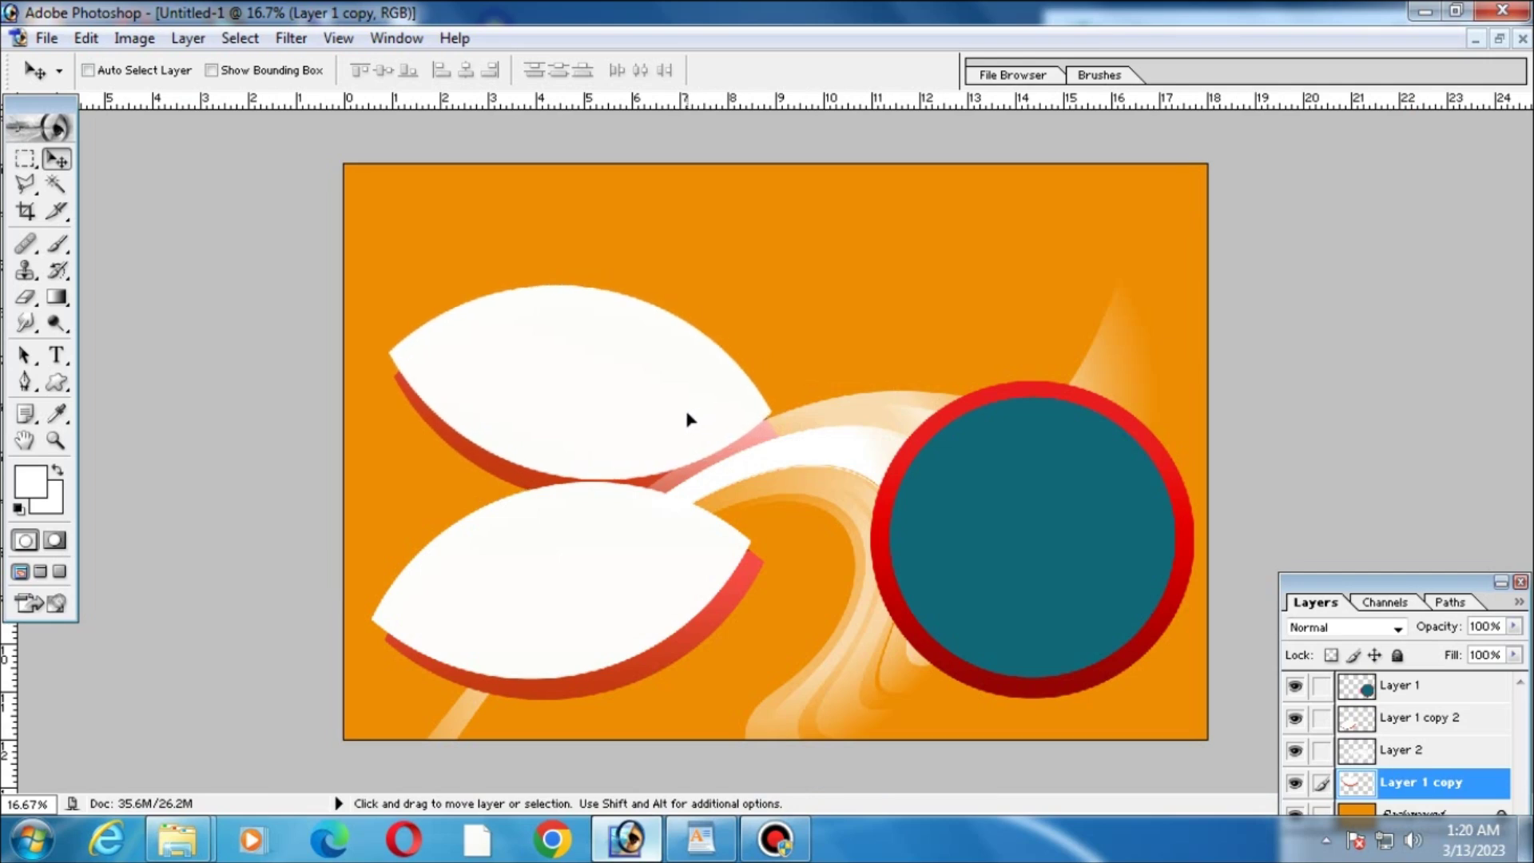
pyautogui.keyDown('ctrl'); pyautogui.click(799, 425); pyautogui.keyUp('ctrl')
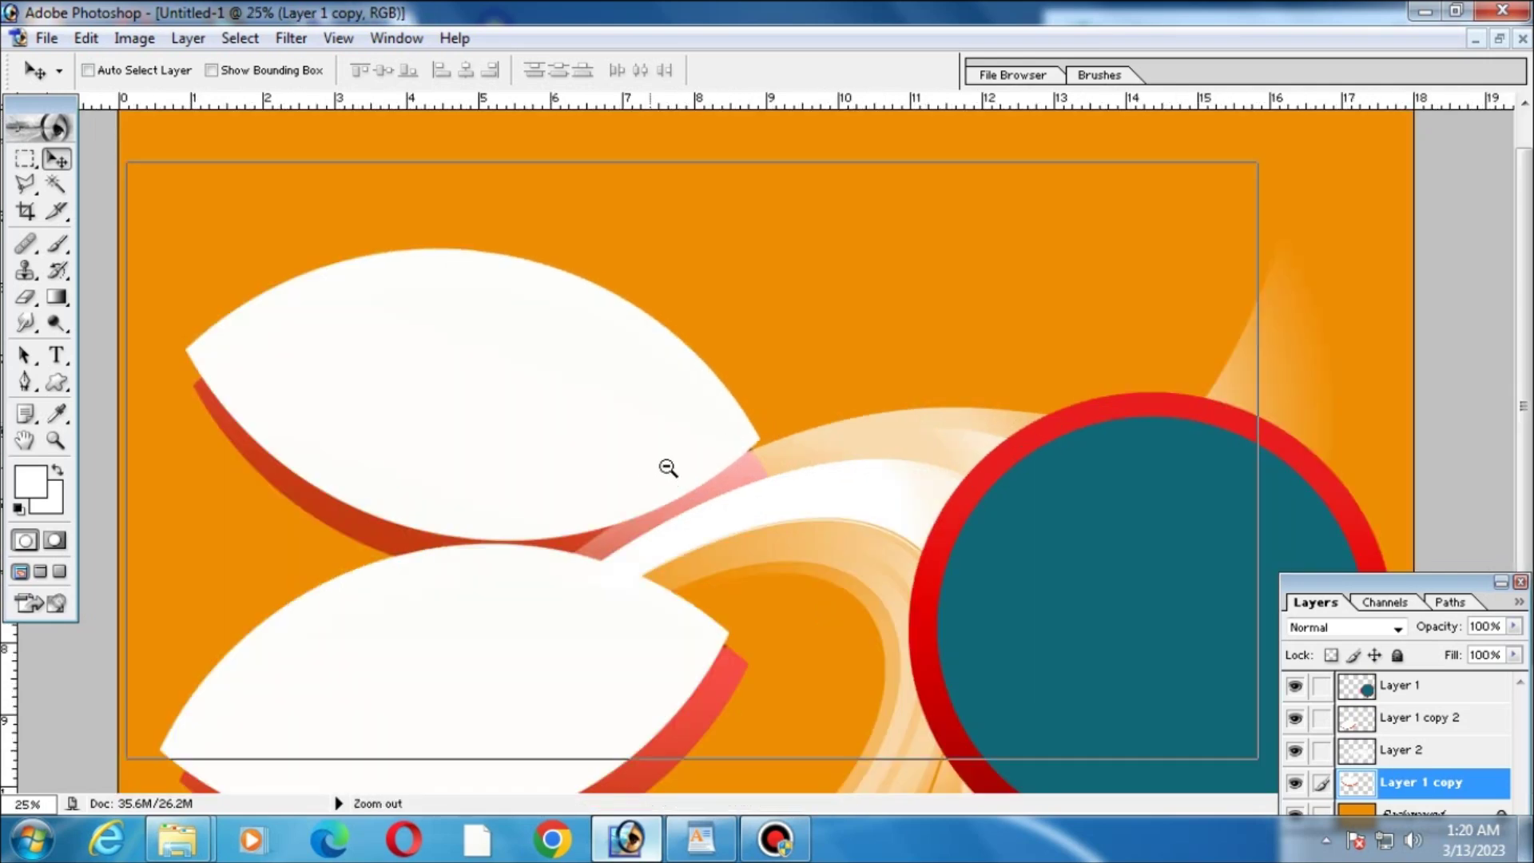
pyautogui.keyDown('ctrl'); pyautogui.keyDown('alt'); pyautogui.click(669, 468); pyautogui.keyUp('alt'); pyautogui.keyUp('ctrl')
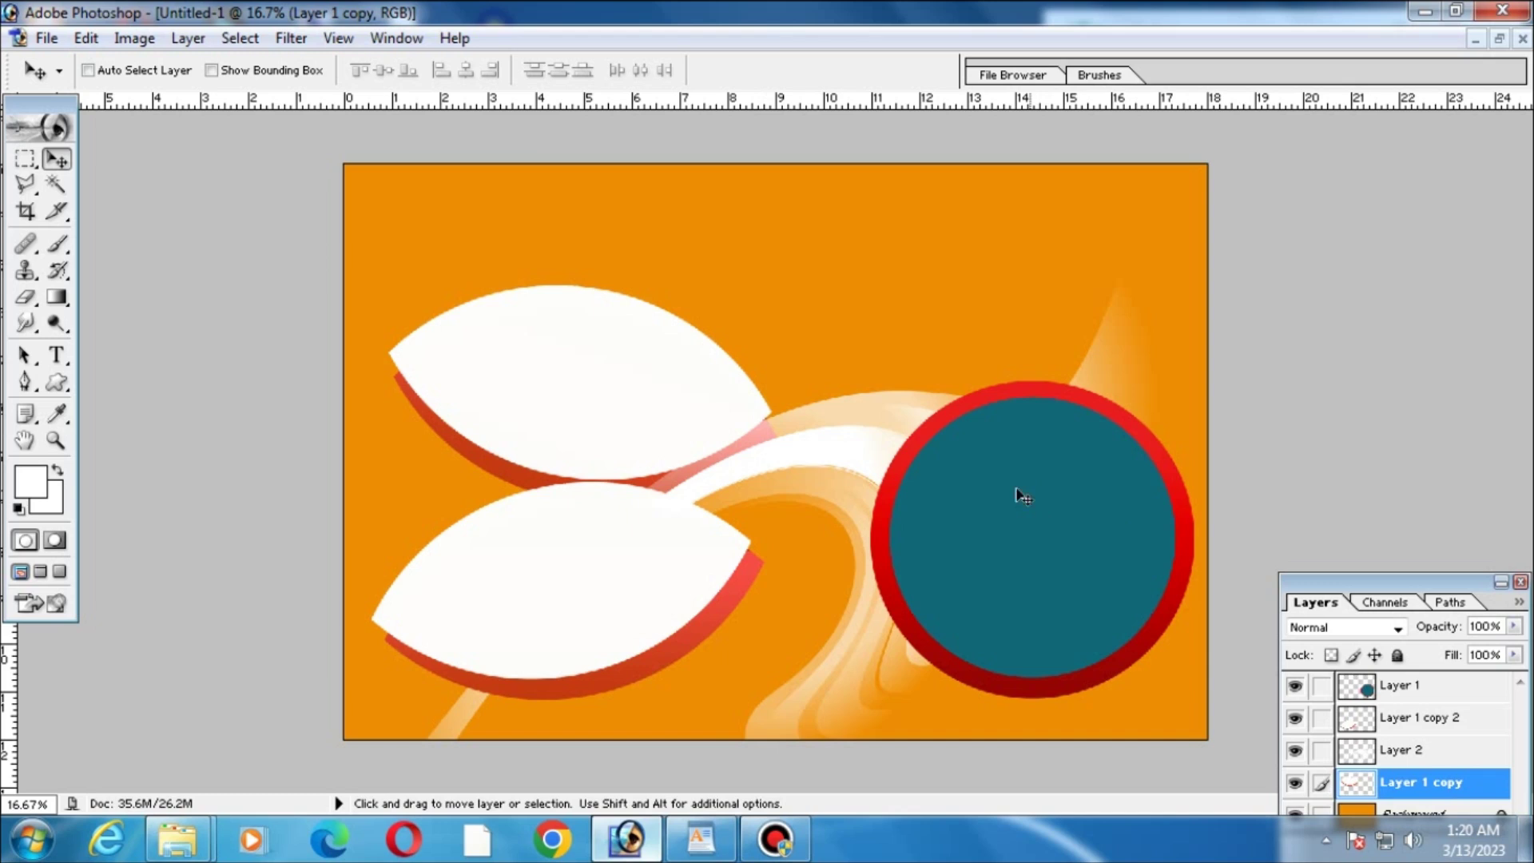
pyautogui.keyDown('ctrl'); pyautogui.keyDown('alt'); pyautogui.click(970, 494); pyautogui.keyUp('alt'); pyautogui.keyUp('ctrl')
pyautogui.hotkey('ctrl', 'shift', 'e')
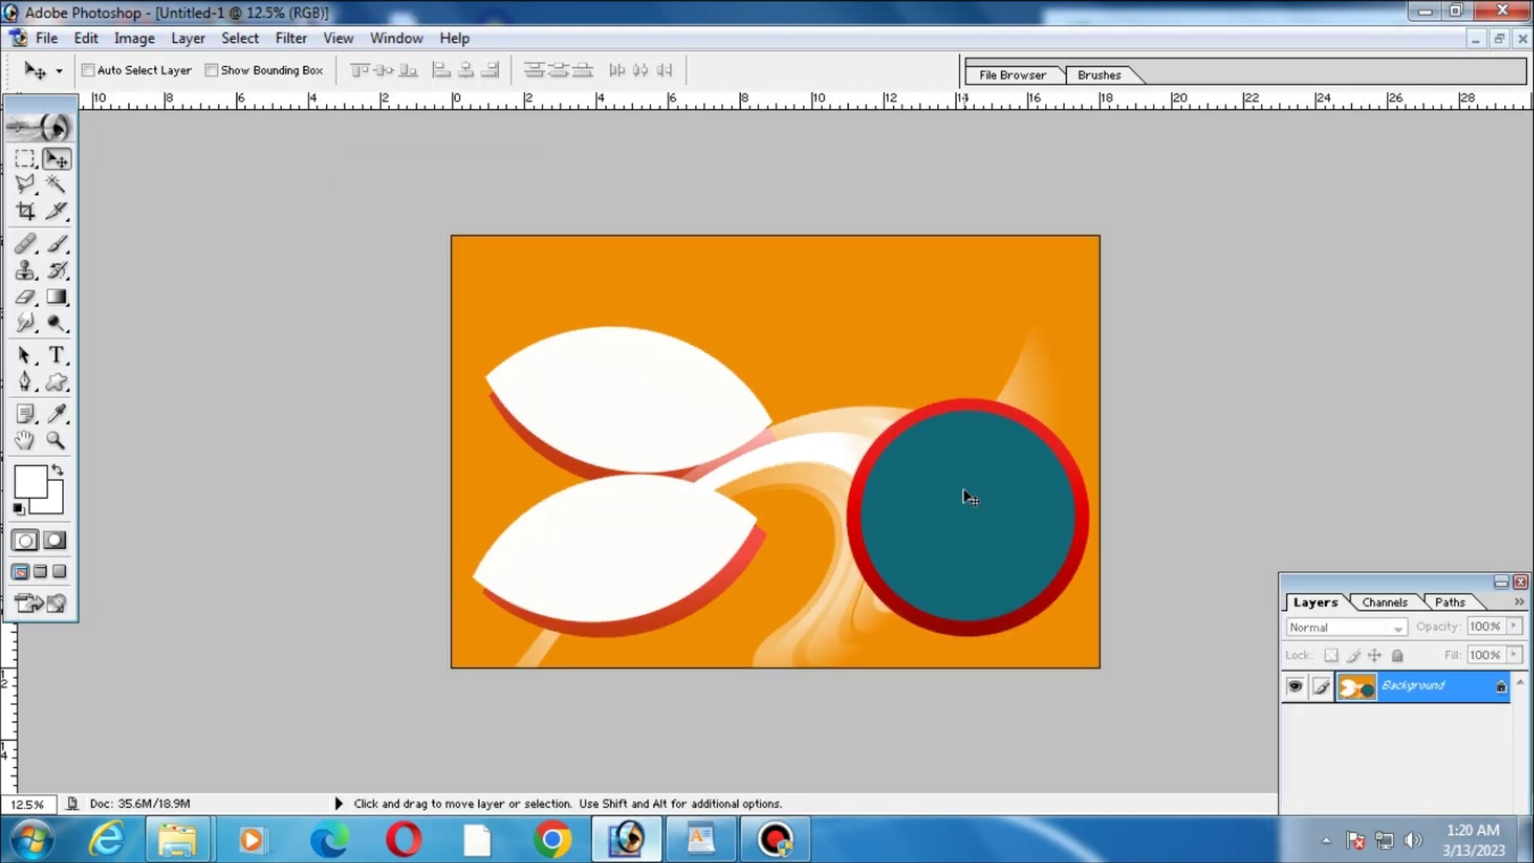
# Clear all artwork and set Canvas Size width to 36 inches, making it 36 × 12.
pyautogui.hotkey('ctrl', 'a')
pyautogui.press('Delete')
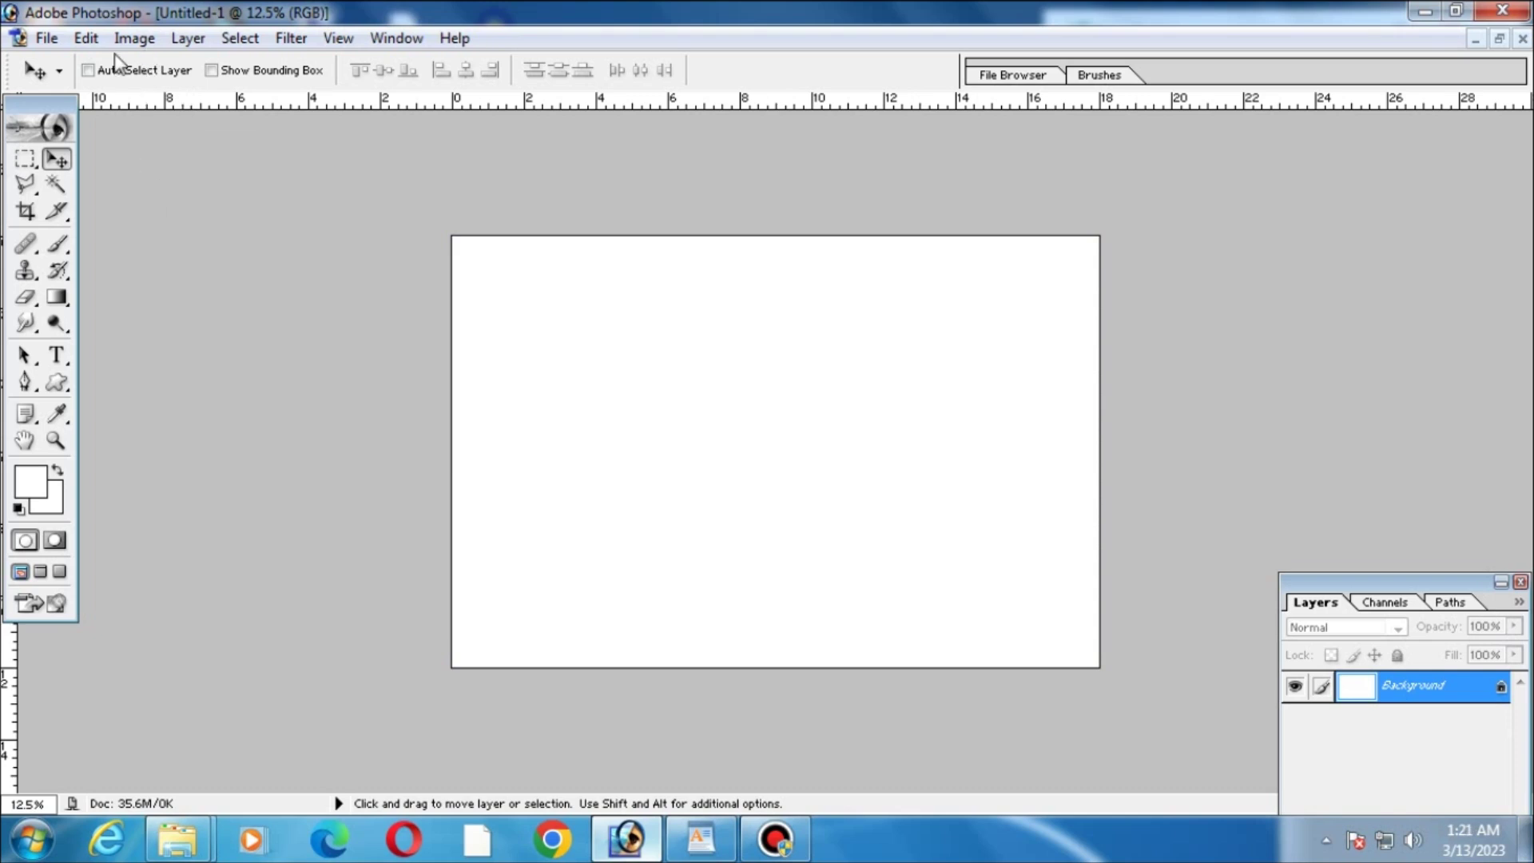
pyautogui.click(134, 37)
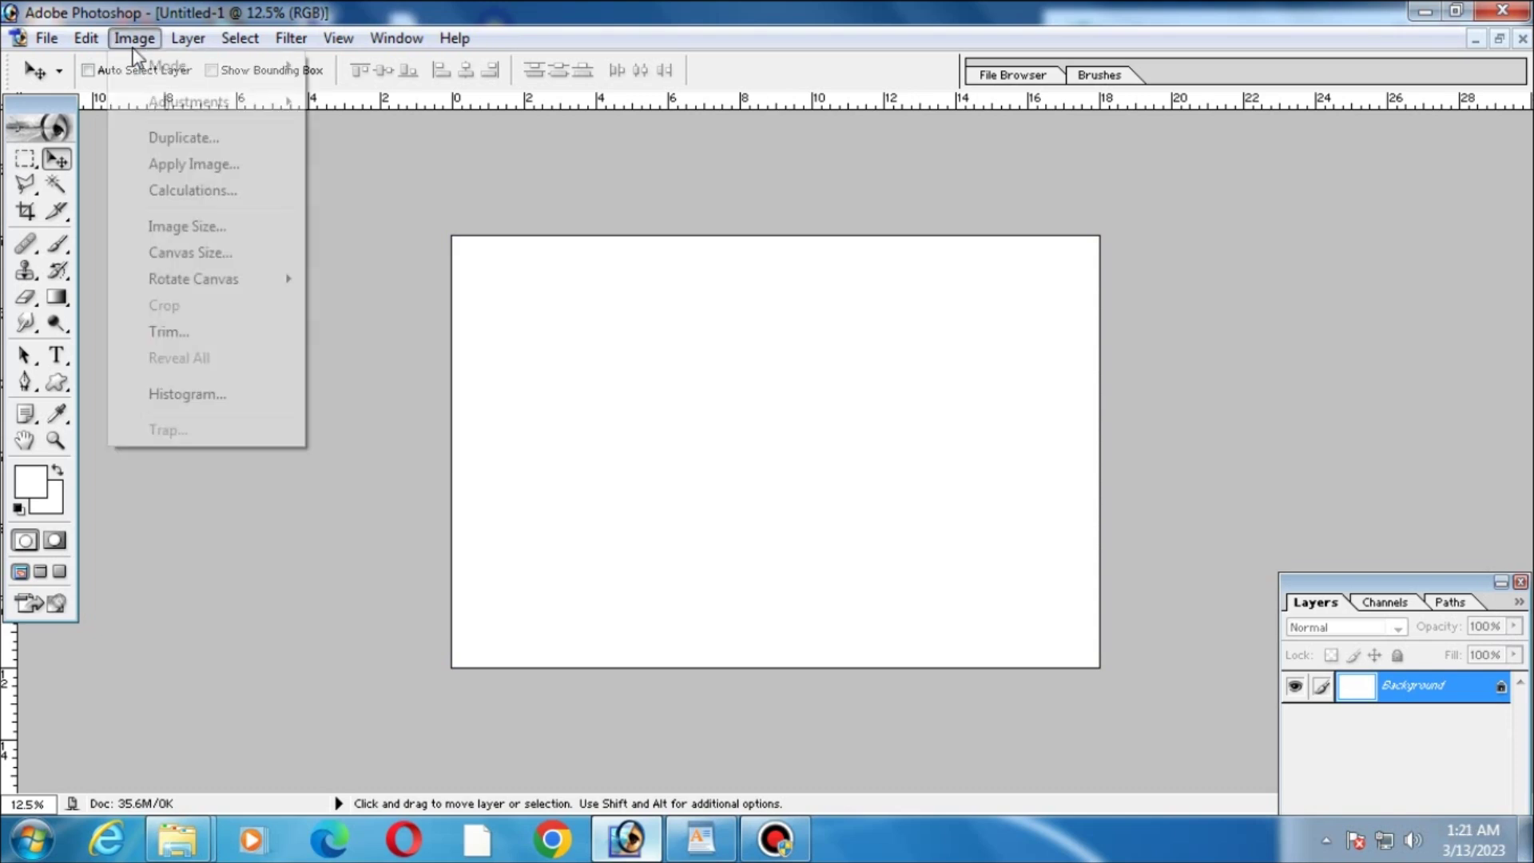
pyautogui.click(174, 252)
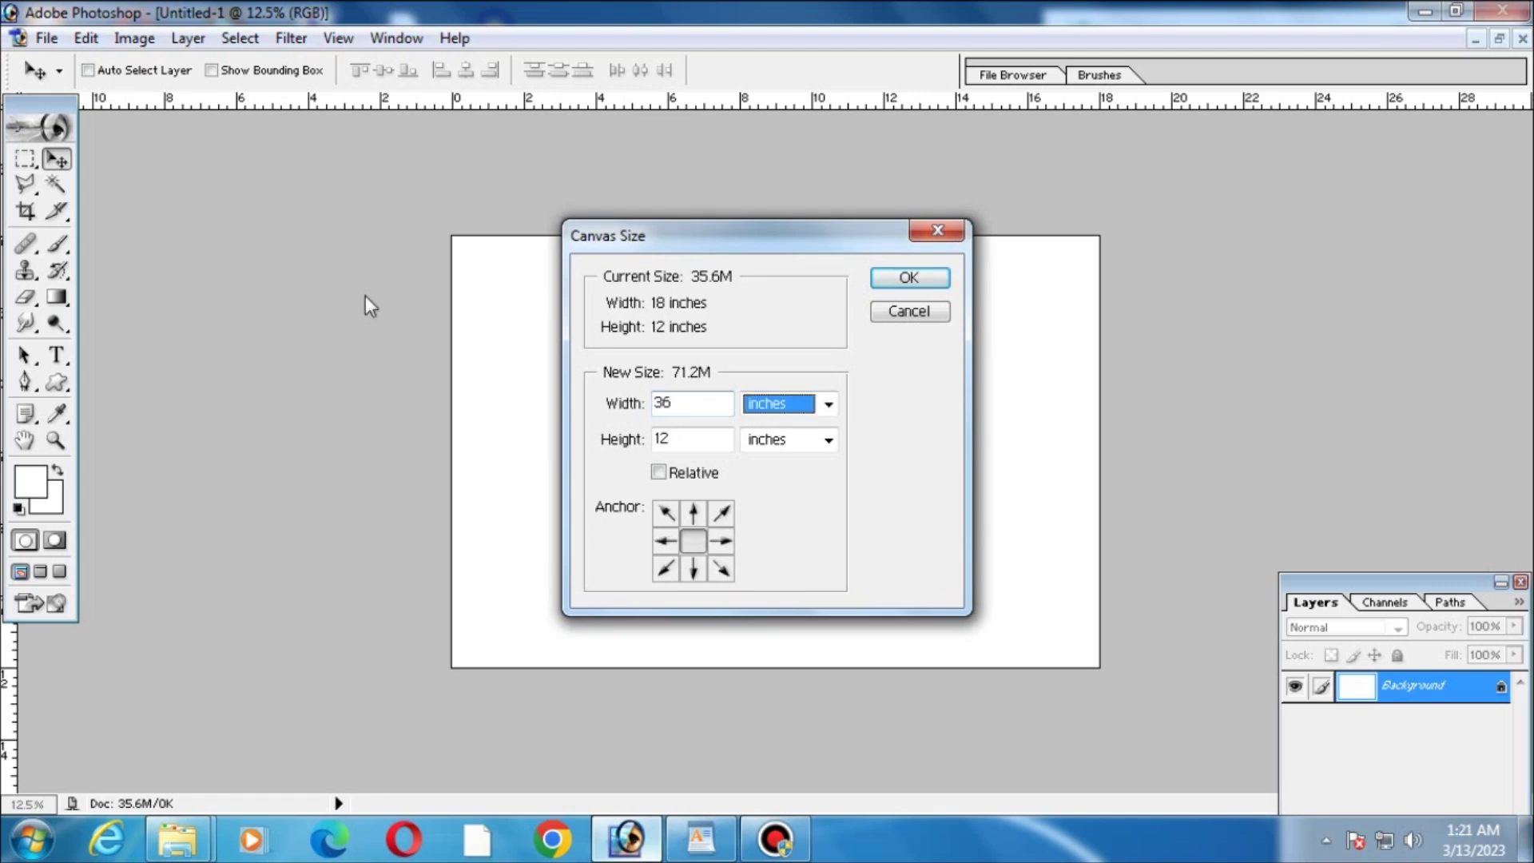
pyautogui.write('1')
pyautogui.press('Return')
# Paste the artwork back and align it with the canvas's left edge.
pyautogui.hotkey('ctrl', '-')
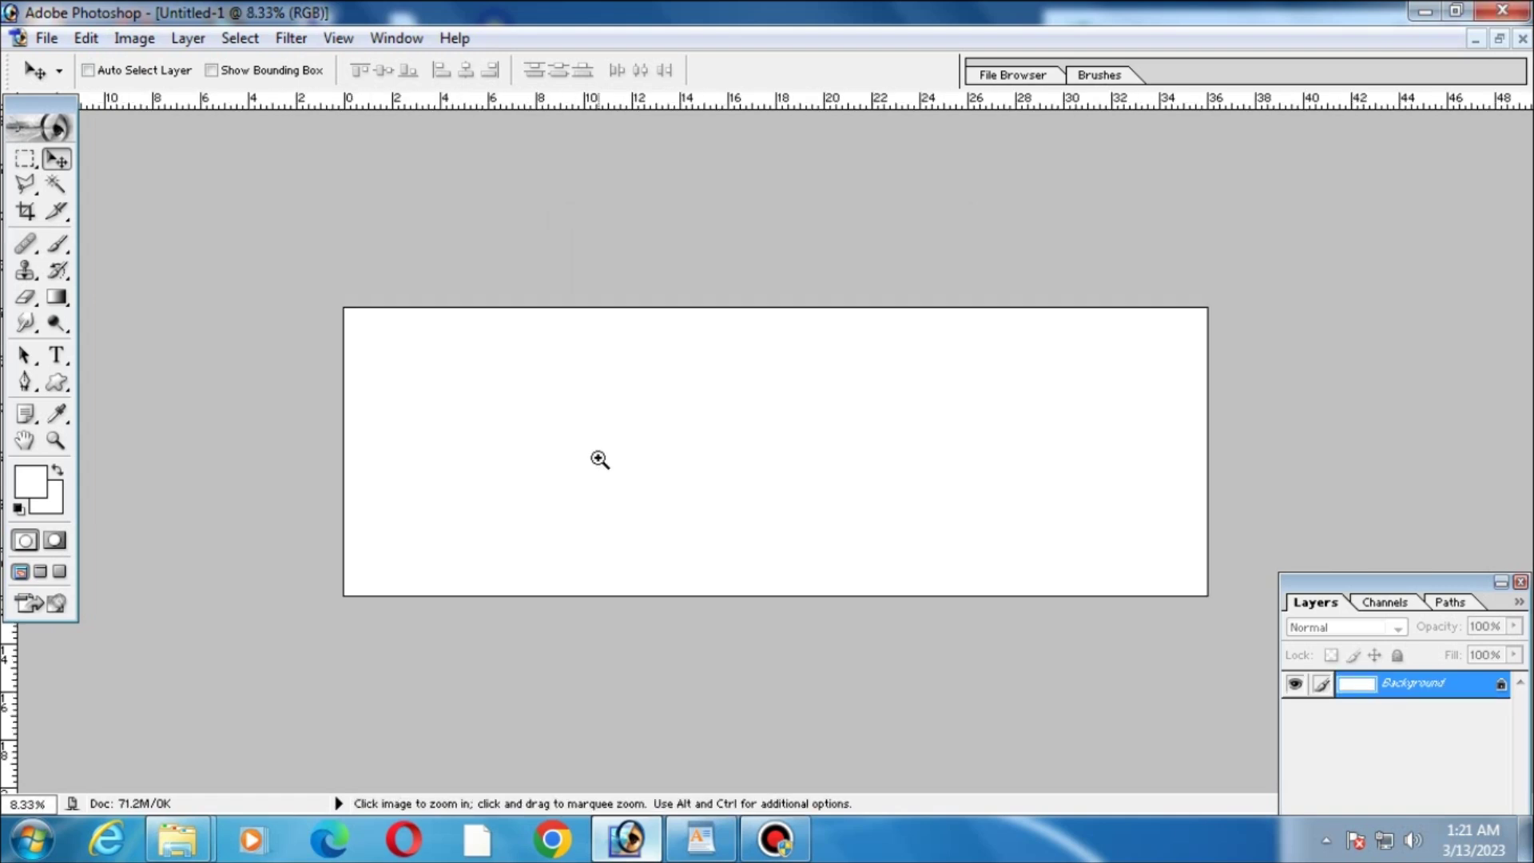
pyautogui.hotkey('ctrl', 'v')
pyautogui.moveTo(827, 472); pyautogui.dragTo(668, 482)
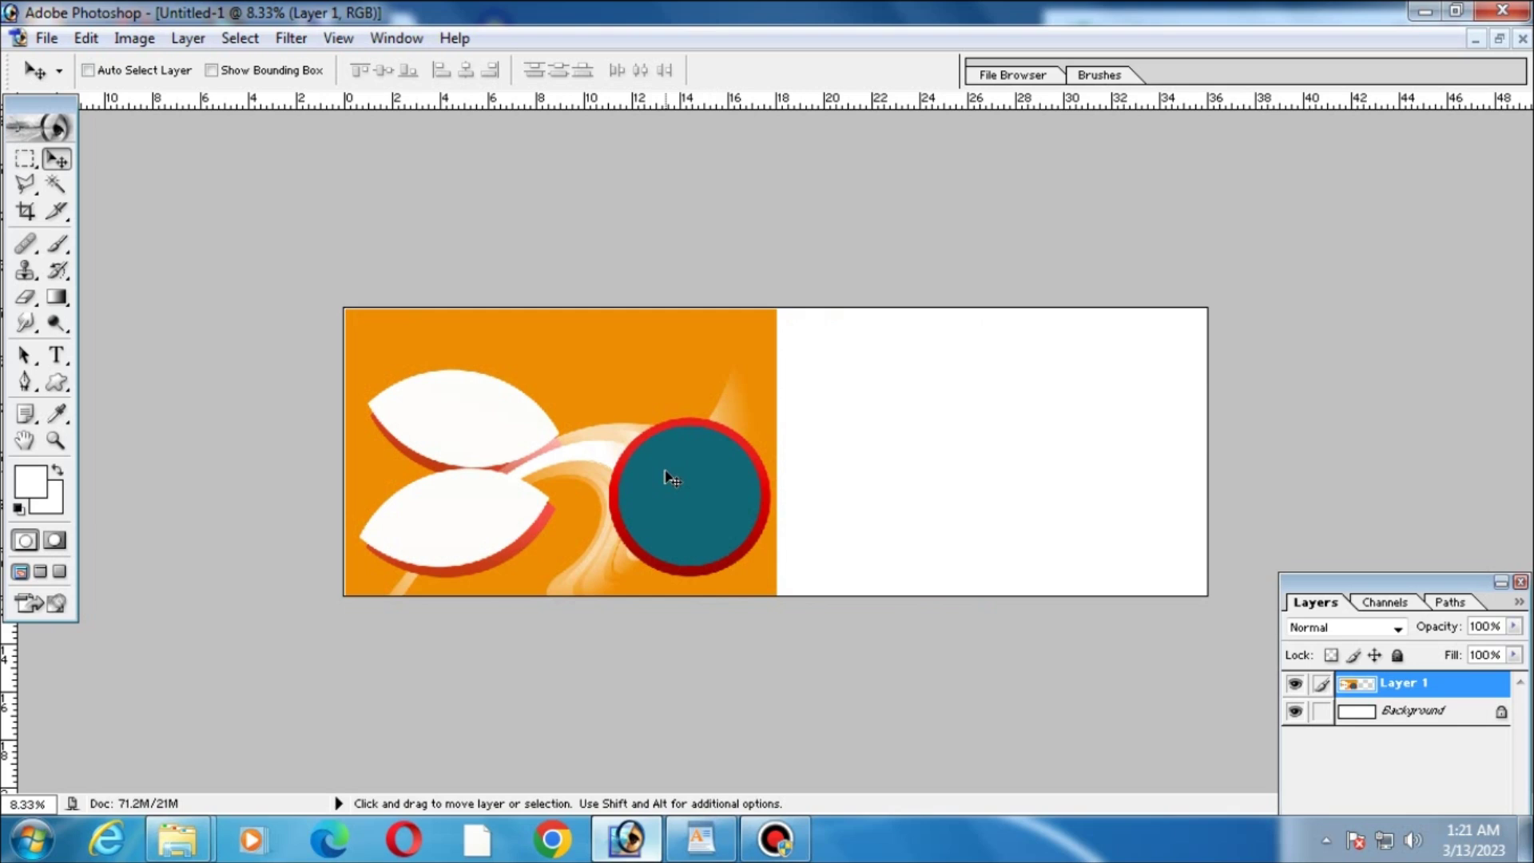
# Duplicate the artwork, flip the copy horizontally, and place it on the right half.
pyautogui.hotkey('ctrl', 'j')
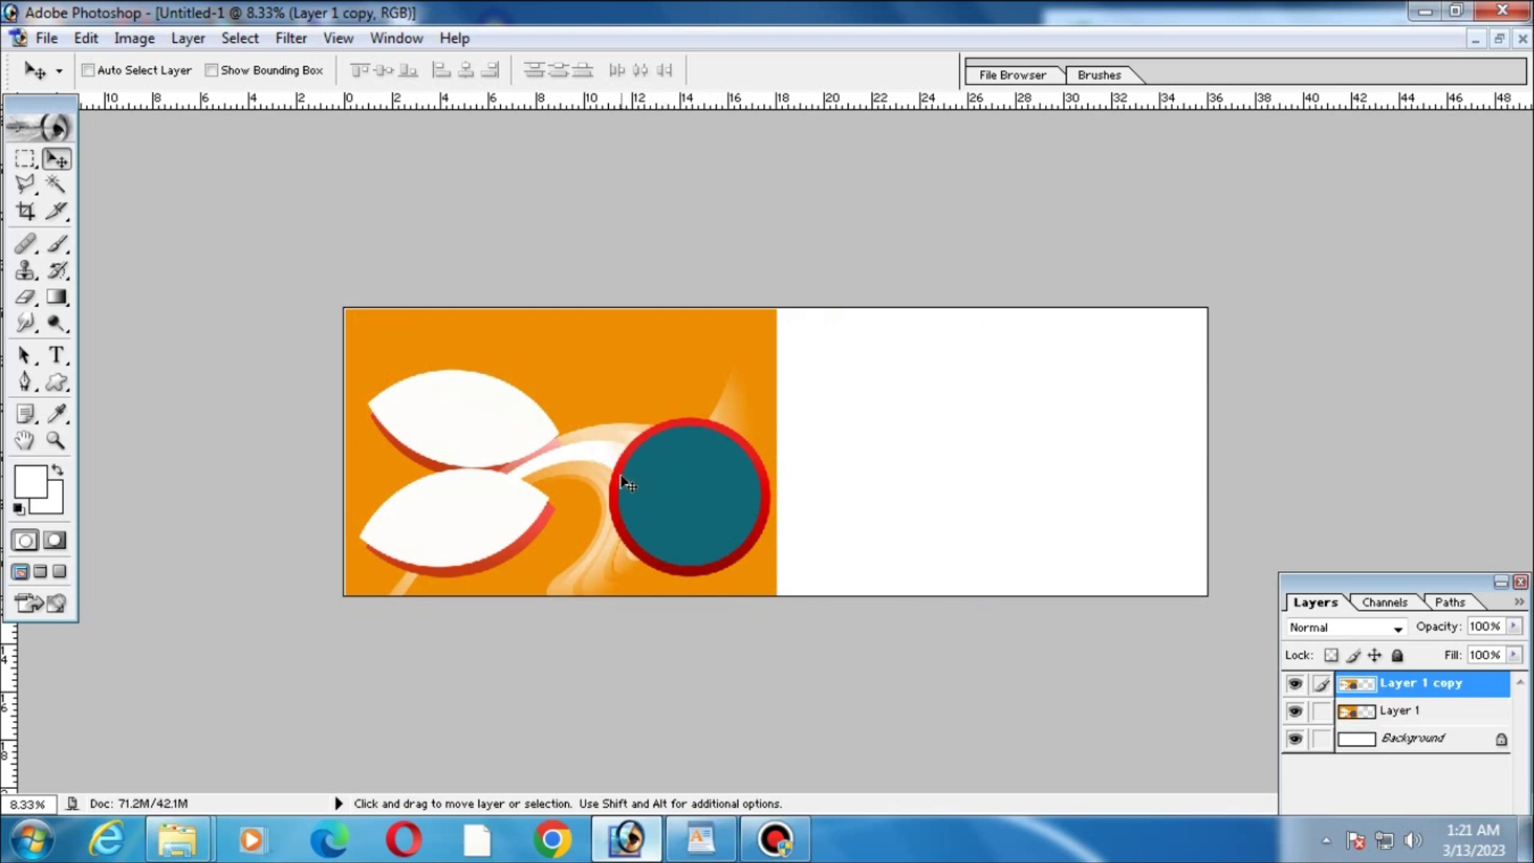
pyautogui.moveTo(622, 480); pyautogui.dragTo(885, 486)
pyautogui.hotkey('ctrl', 't')
pyautogui.rightClick(975, 354)
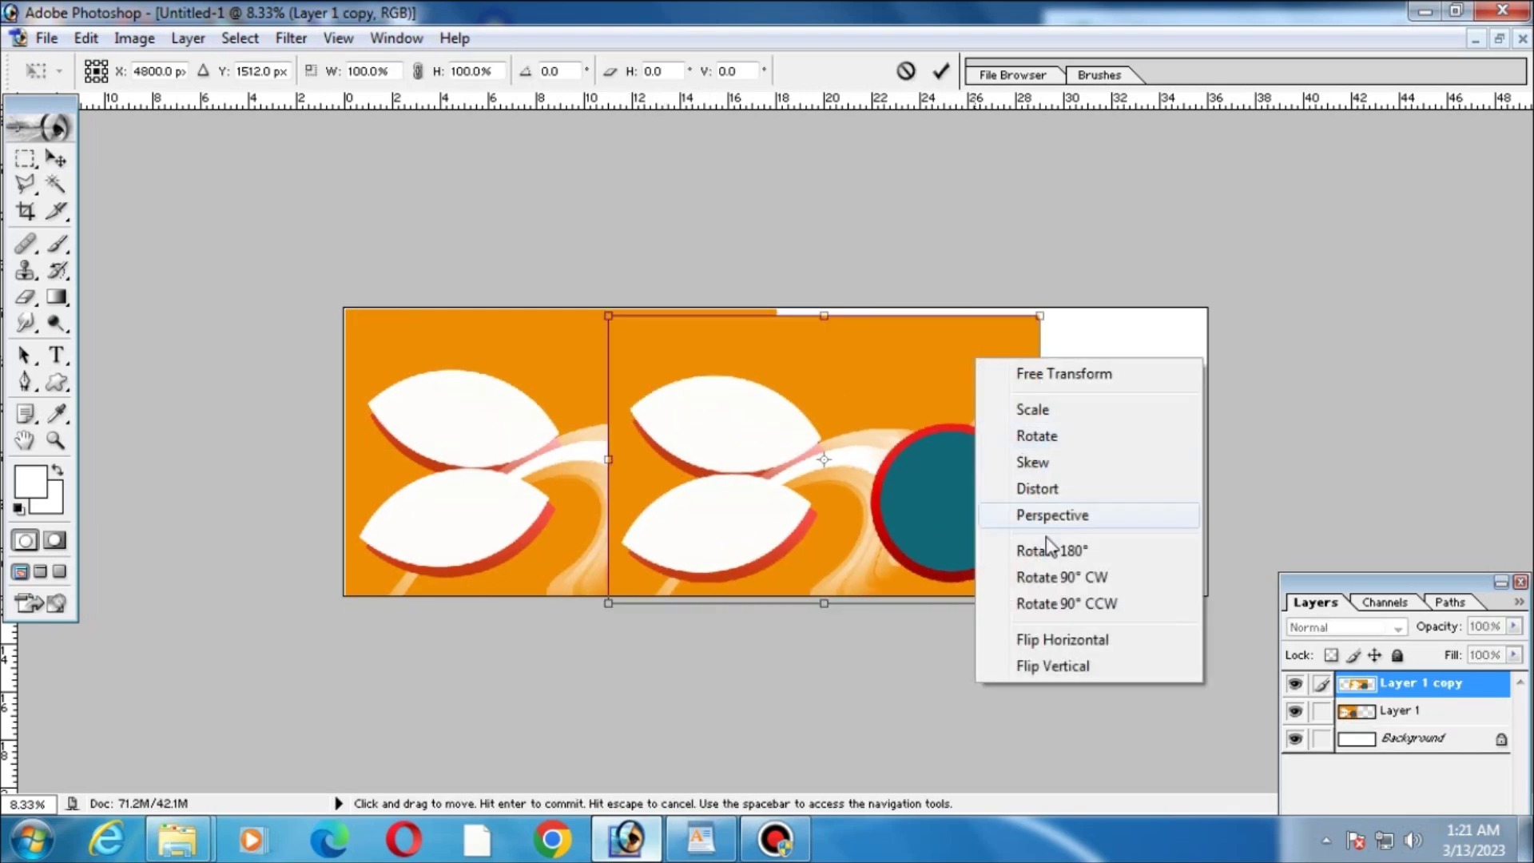
pyautogui.click(1025, 640)
pyautogui.press('Return')
pyautogui.moveTo(879, 568)
pyautogui.mouseDown()
pyautogui.moveTo(1080, 564)
pyautogui.moveTo(1050, 558)
pyautogui.mouseUp()
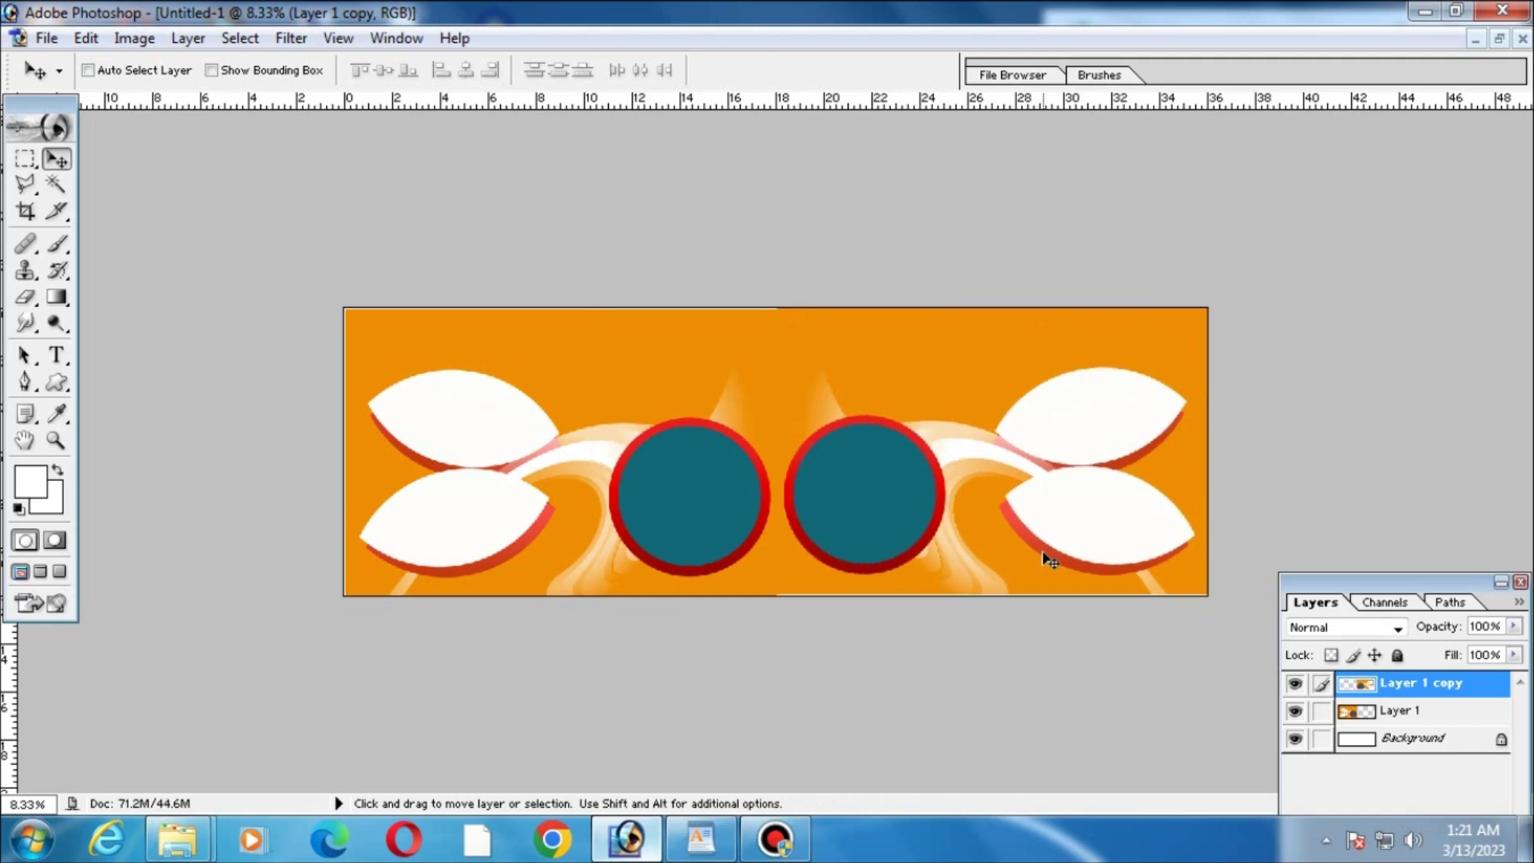
# Nudge the left artwork's layer with arrow keys to close the seam between the halves.
pyautogui.keyDown('ctrl'); pyautogui.click(1038, 548); pyautogui.keyUp('ctrl')
pyautogui.rightClick(517, 339)
pyautogui.click(541, 357)
pyautogui.press('Up')
pyautogui.press('Up')
pyautogui.press('Left')
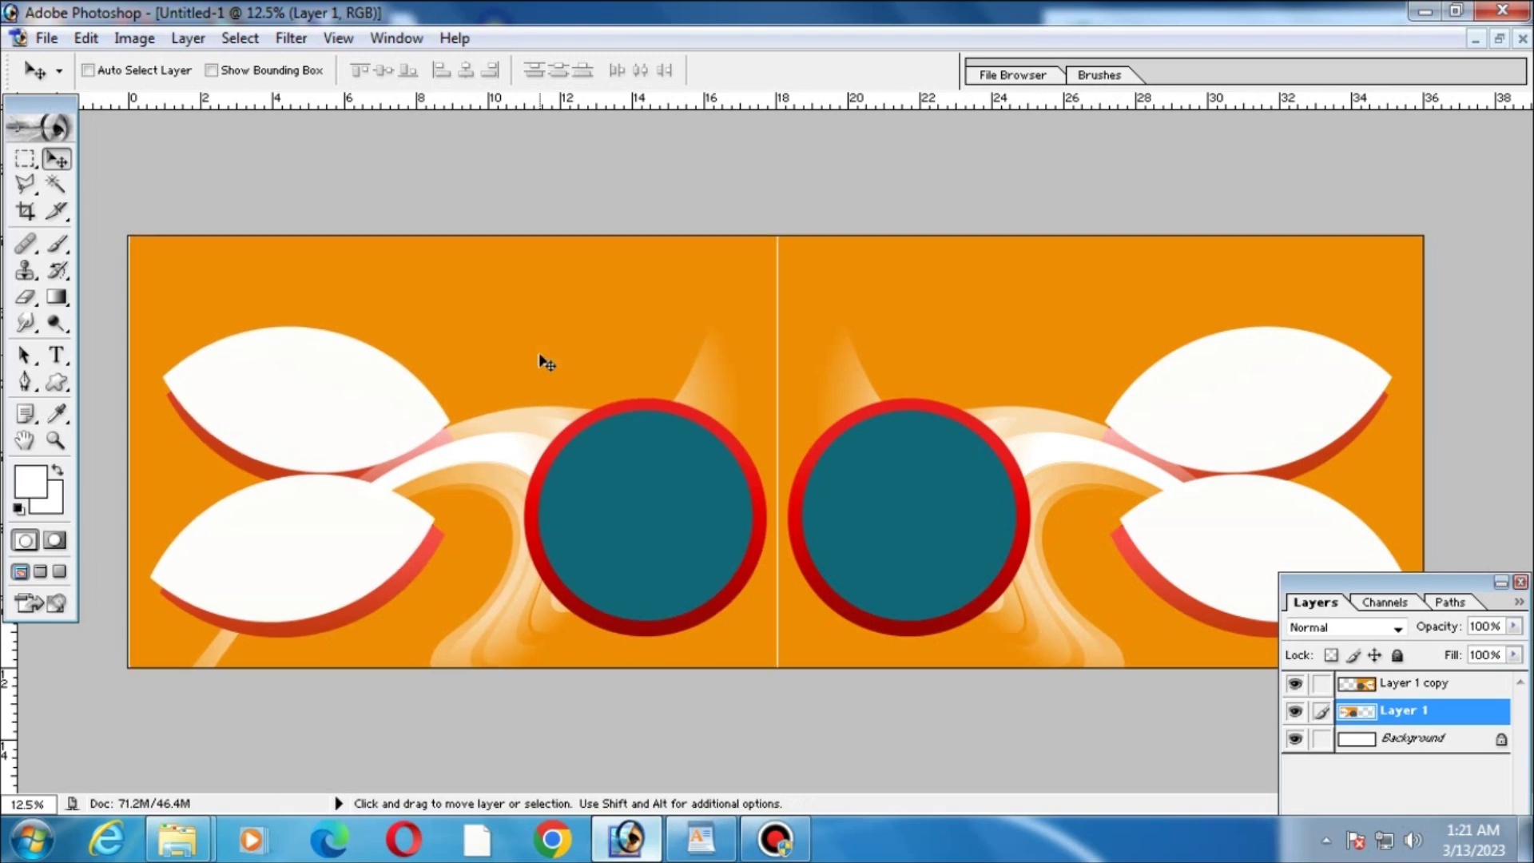
pyautogui.press('Right')
pyautogui.keyDown('ctrl'); pyautogui.click(541, 354); pyautogui.keyUp('ctrl')
pyautogui.keyDown('alt'); pyautogui.click(702, 394); pyautogui.keyUp('alt')
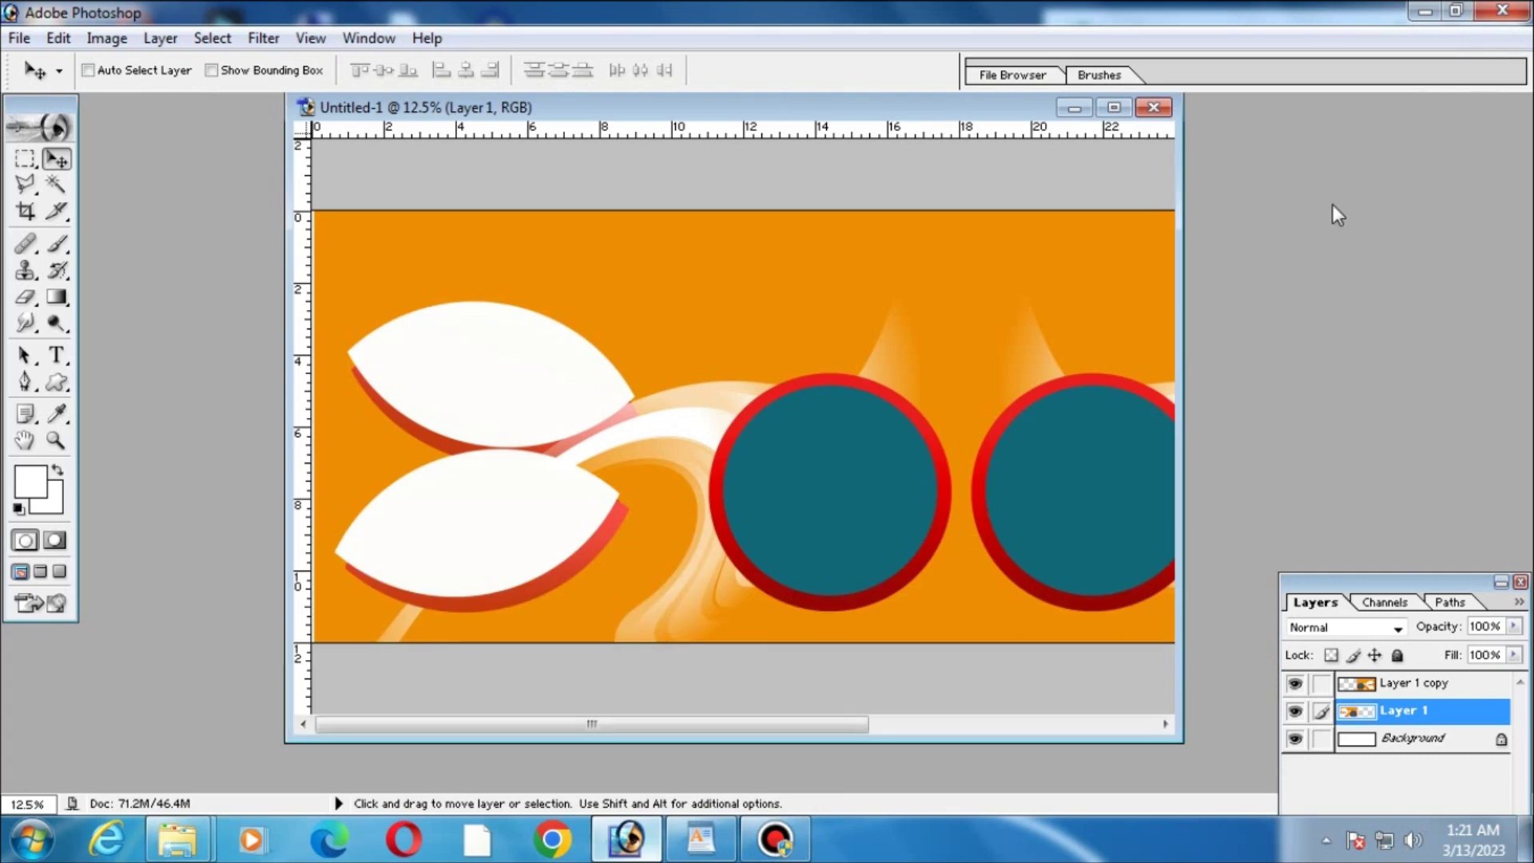
# In the Open dialog, browse into the tent > pagal folder of wedding photos.
pyautogui.doubleClick(1333, 204)
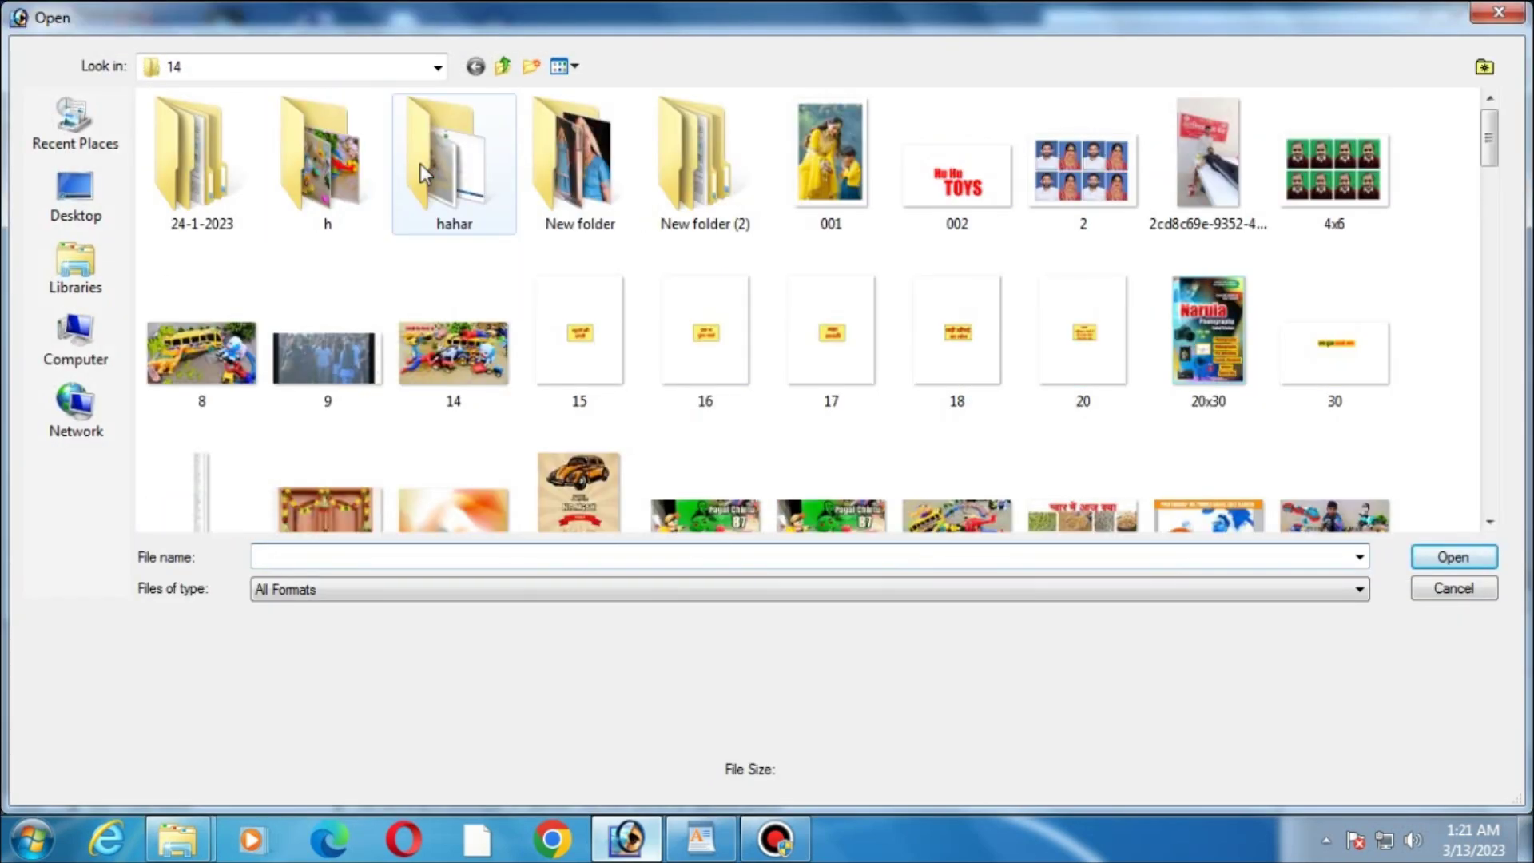
pyautogui.click(420, 164)
pyautogui.click(354, 361)
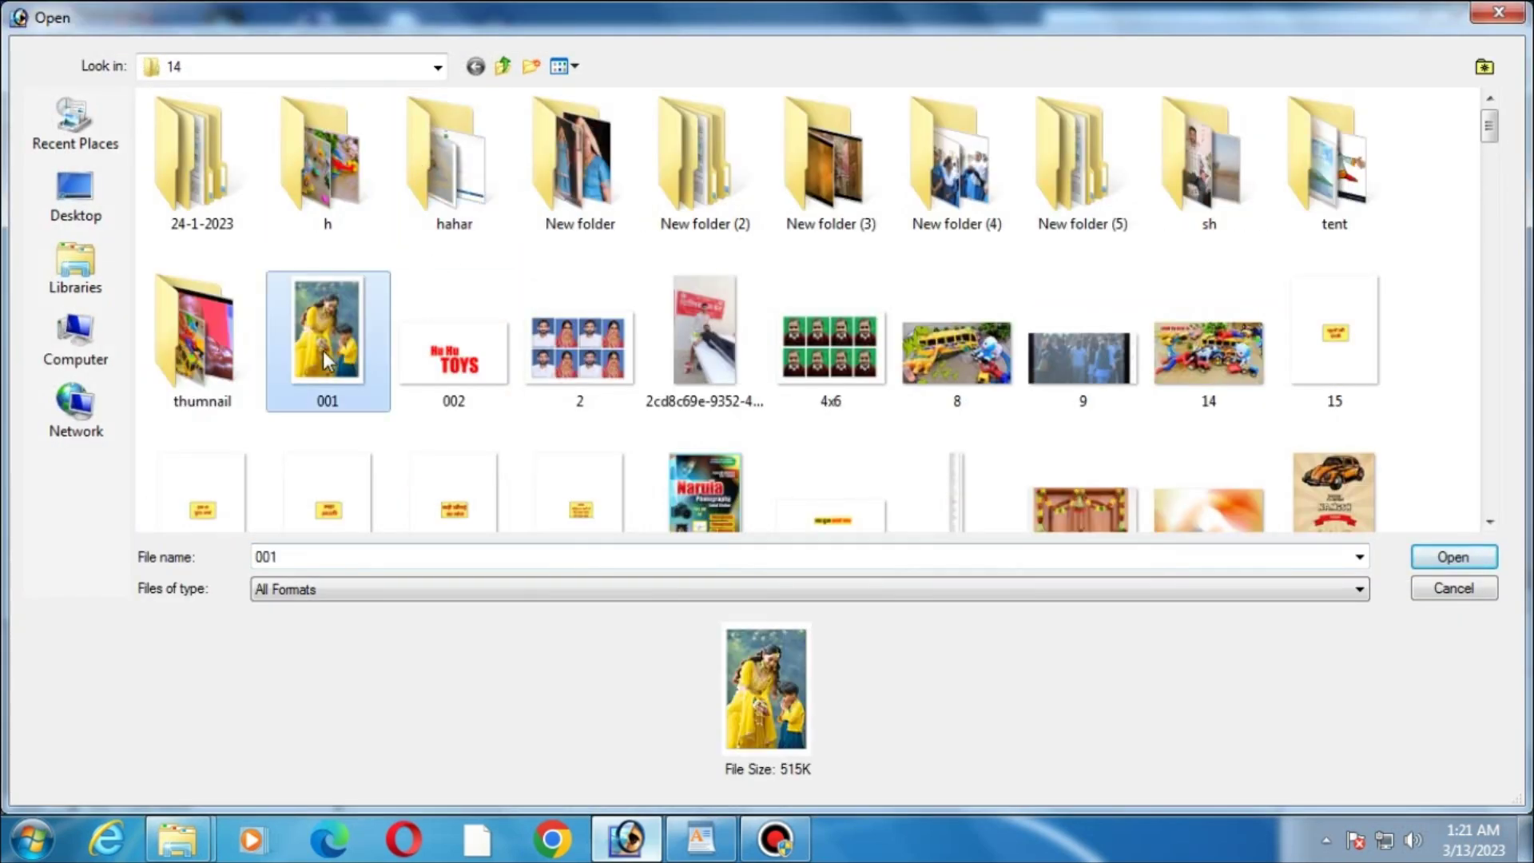
pyautogui.click(717, 211)
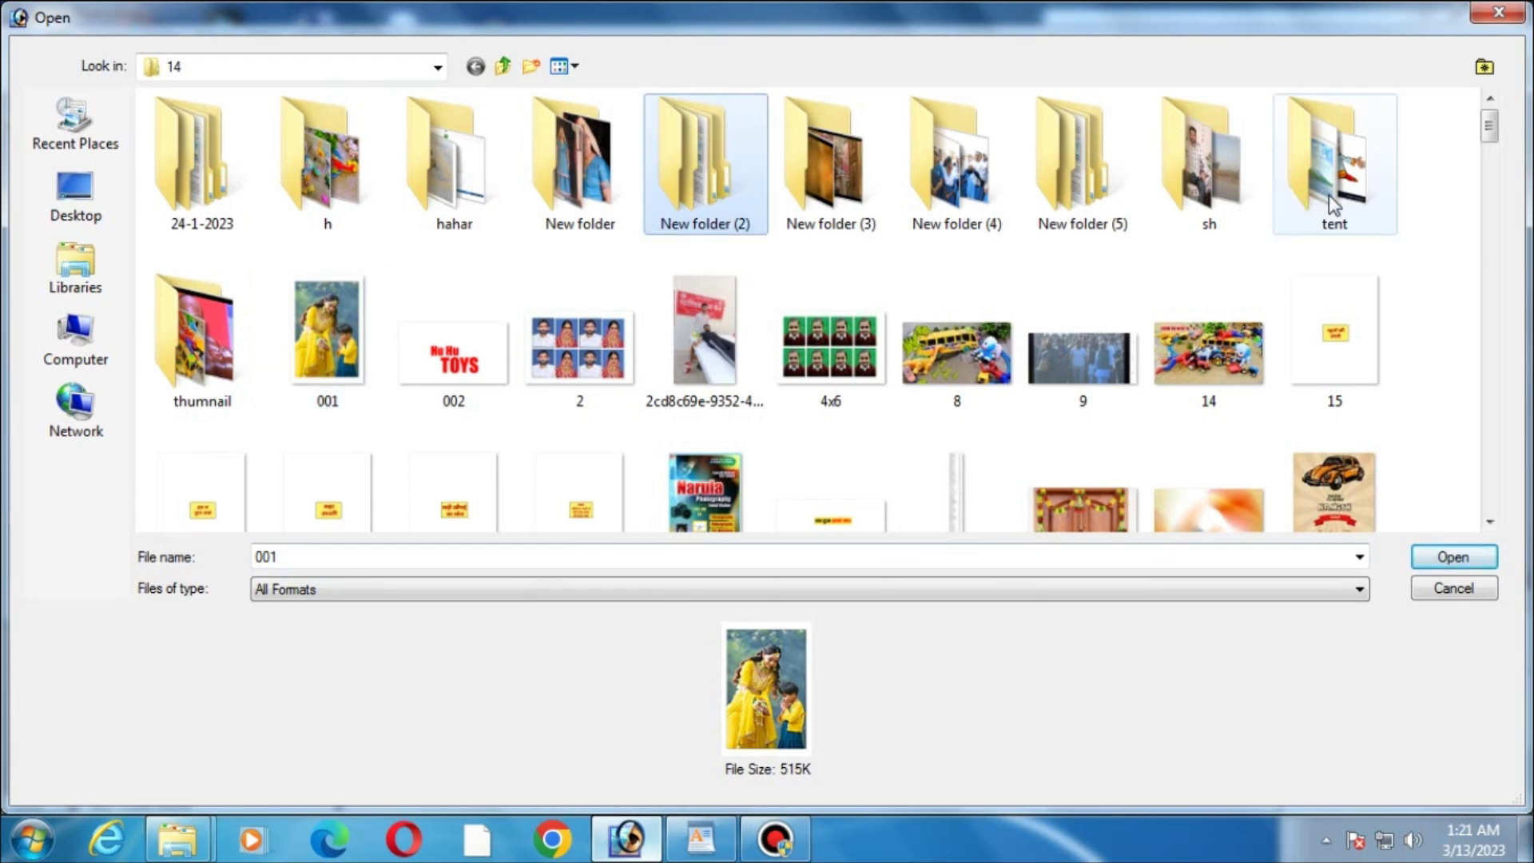
pyautogui.doubleClick(1322, 199)
pyautogui.doubleClick(234, 165)
pyautogui.scroll(-3, 471, 256)
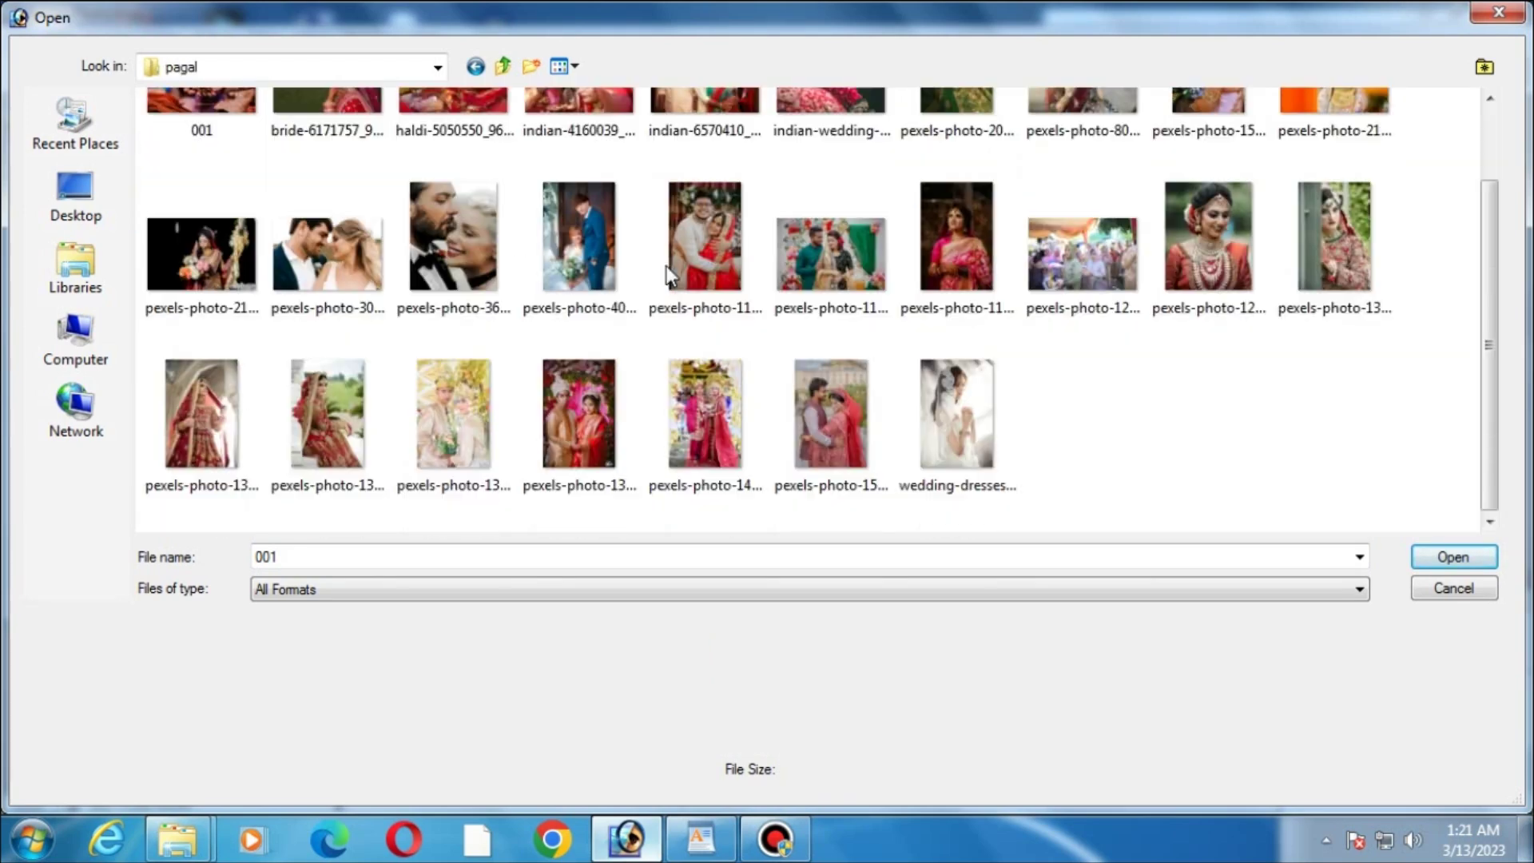
# Open four wedding photos, including pexels-photo-11279839 and pexels-photo-12995512, then return to the banner.
pyautogui.click(471, 255)
pyautogui.click(850, 261)
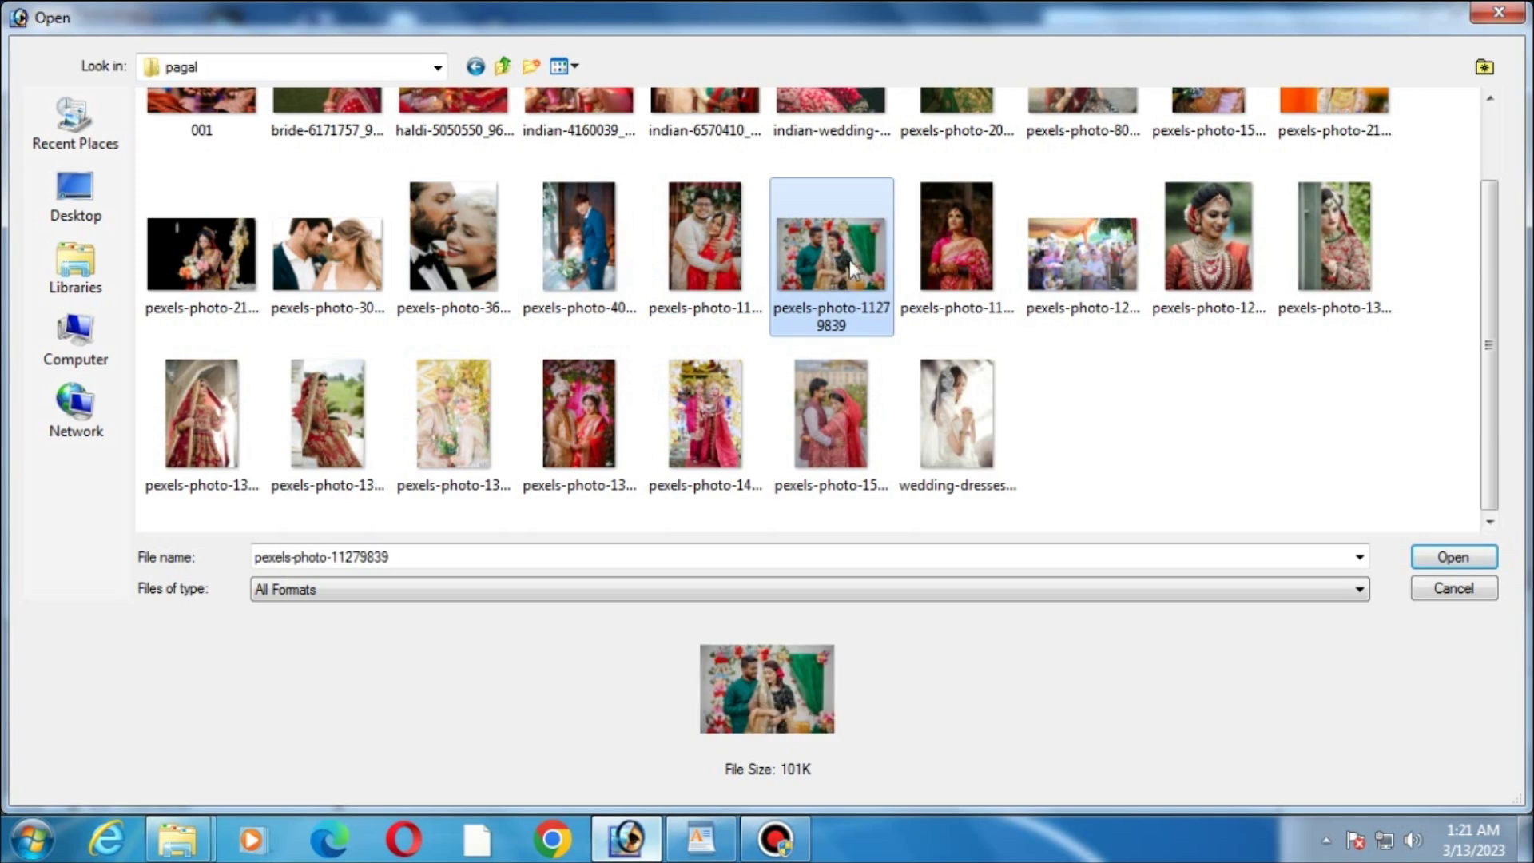
pyautogui.keyDown('ctrl'); pyautogui.click(1209, 244); pyautogui.keyUp('ctrl')
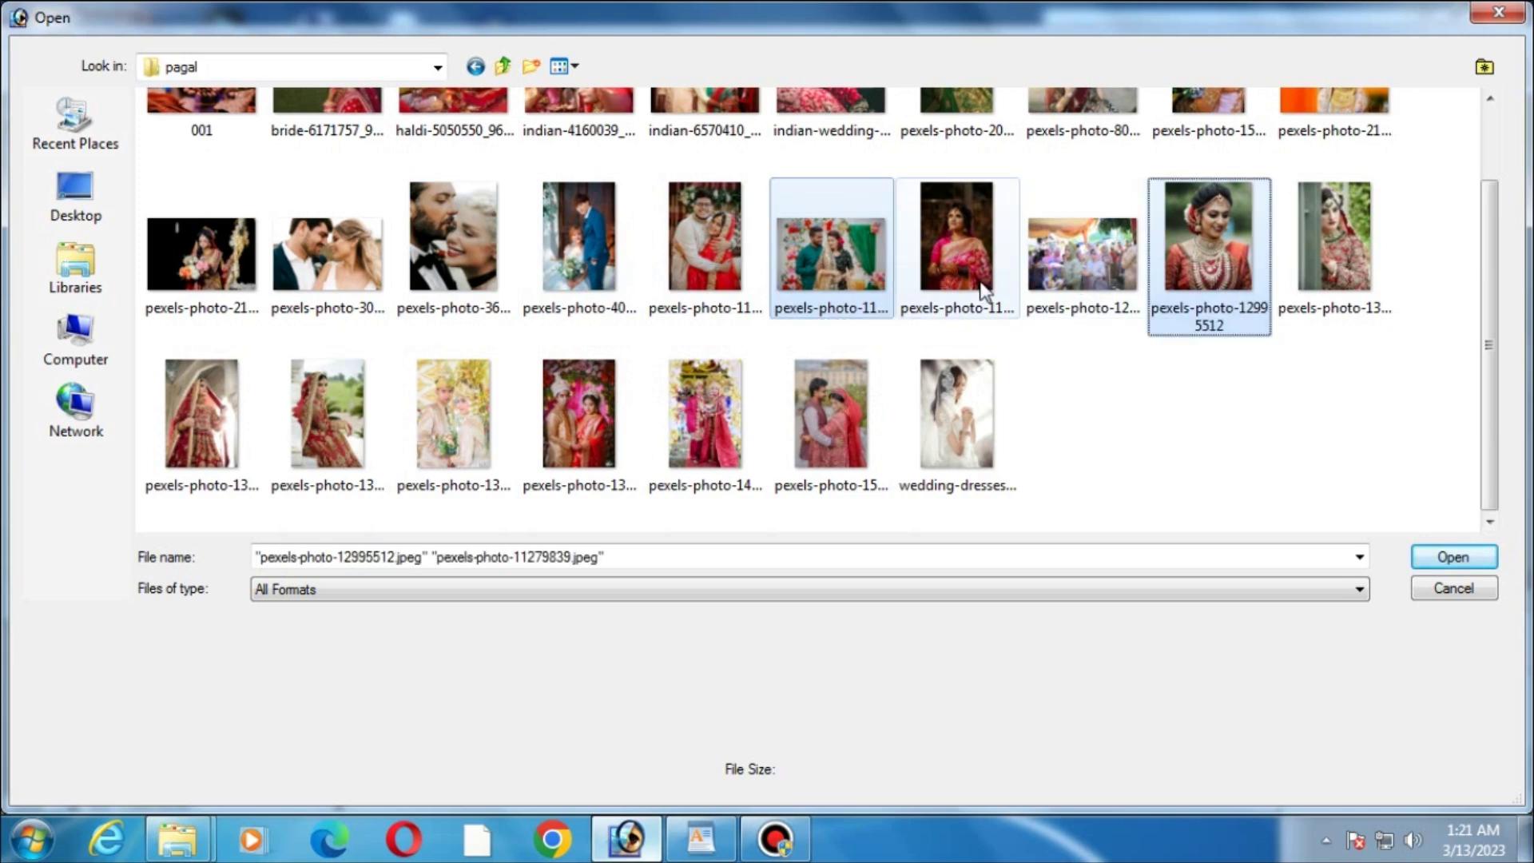
pyautogui.keyDown('ctrl'); pyautogui.click(586, 419); pyautogui.keyUp('ctrl')
pyautogui.keyDown('ctrl'); pyautogui.click(230, 419); pyautogui.keyUp('ctrl')
pyautogui.press('Return')
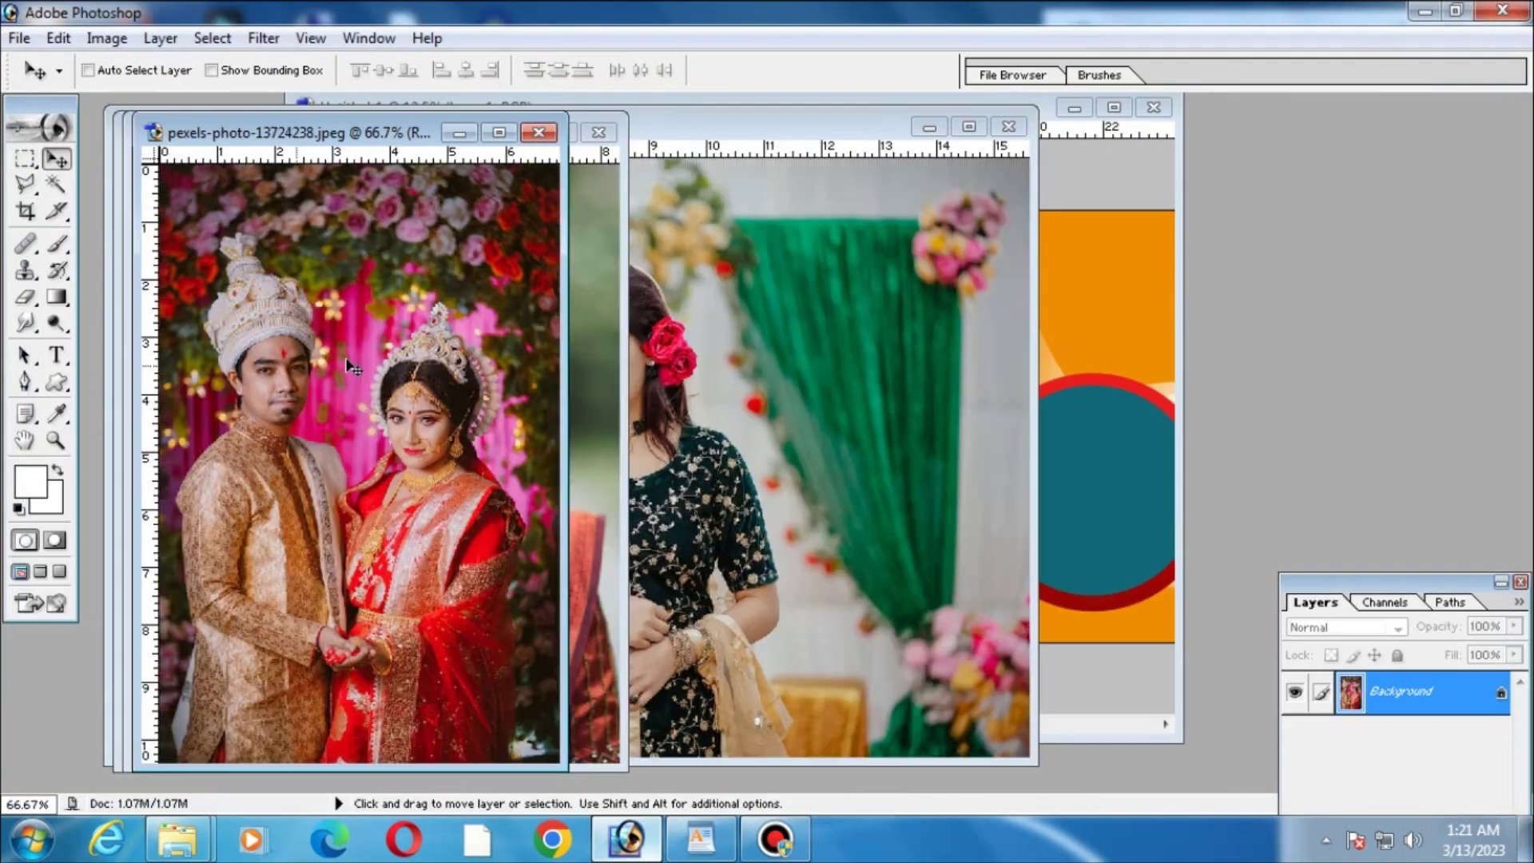
pyautogui.click(971, 146)
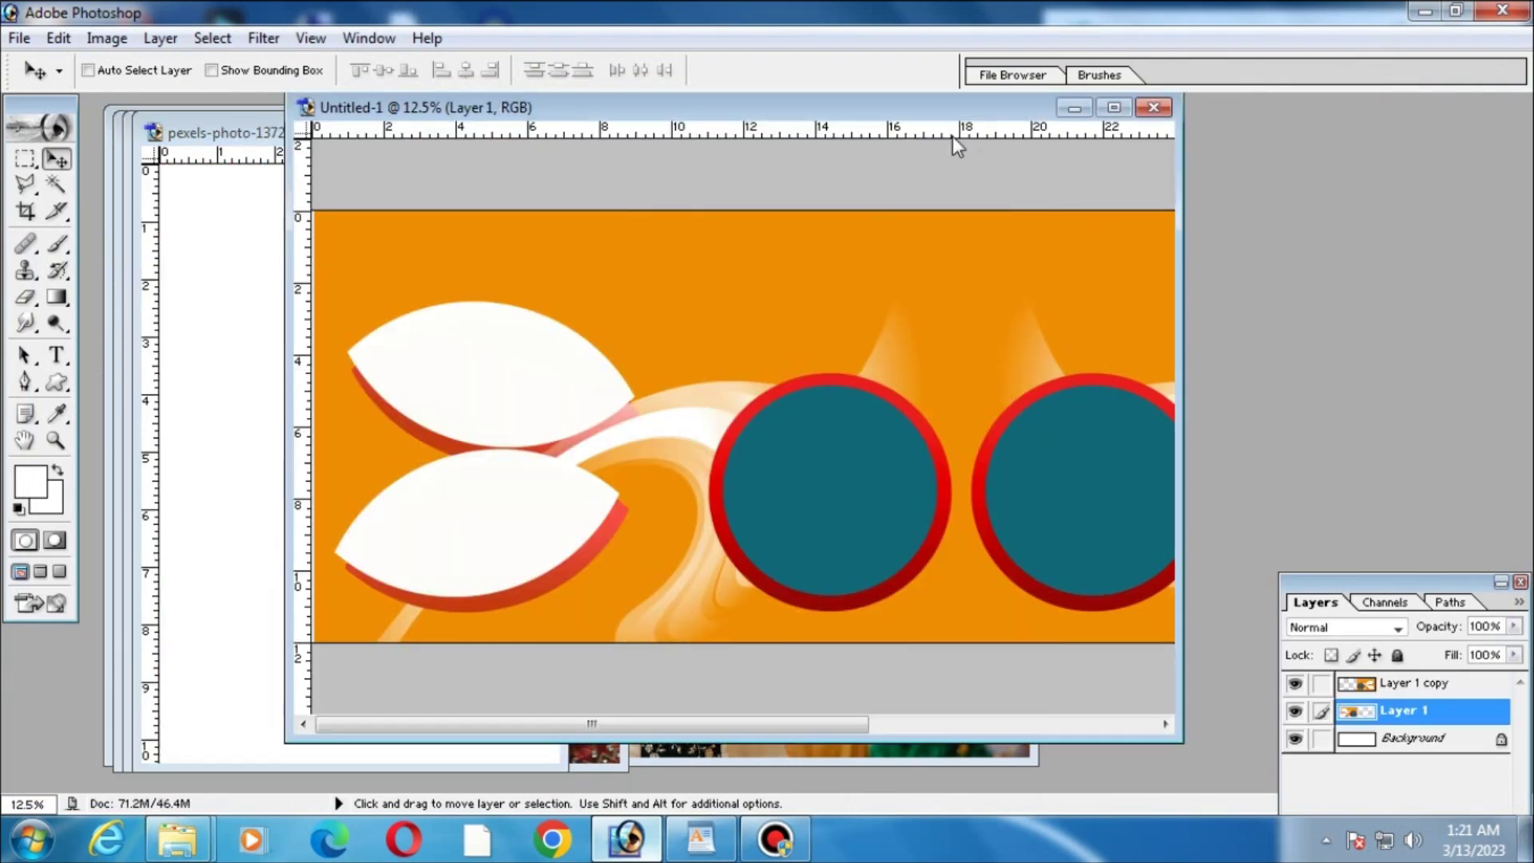
# Paste the couple photo into the left teal circle and scale it to fill.
pyautogui.doubleClick(937, 107)
pyautogui.rightClick(685, 527)
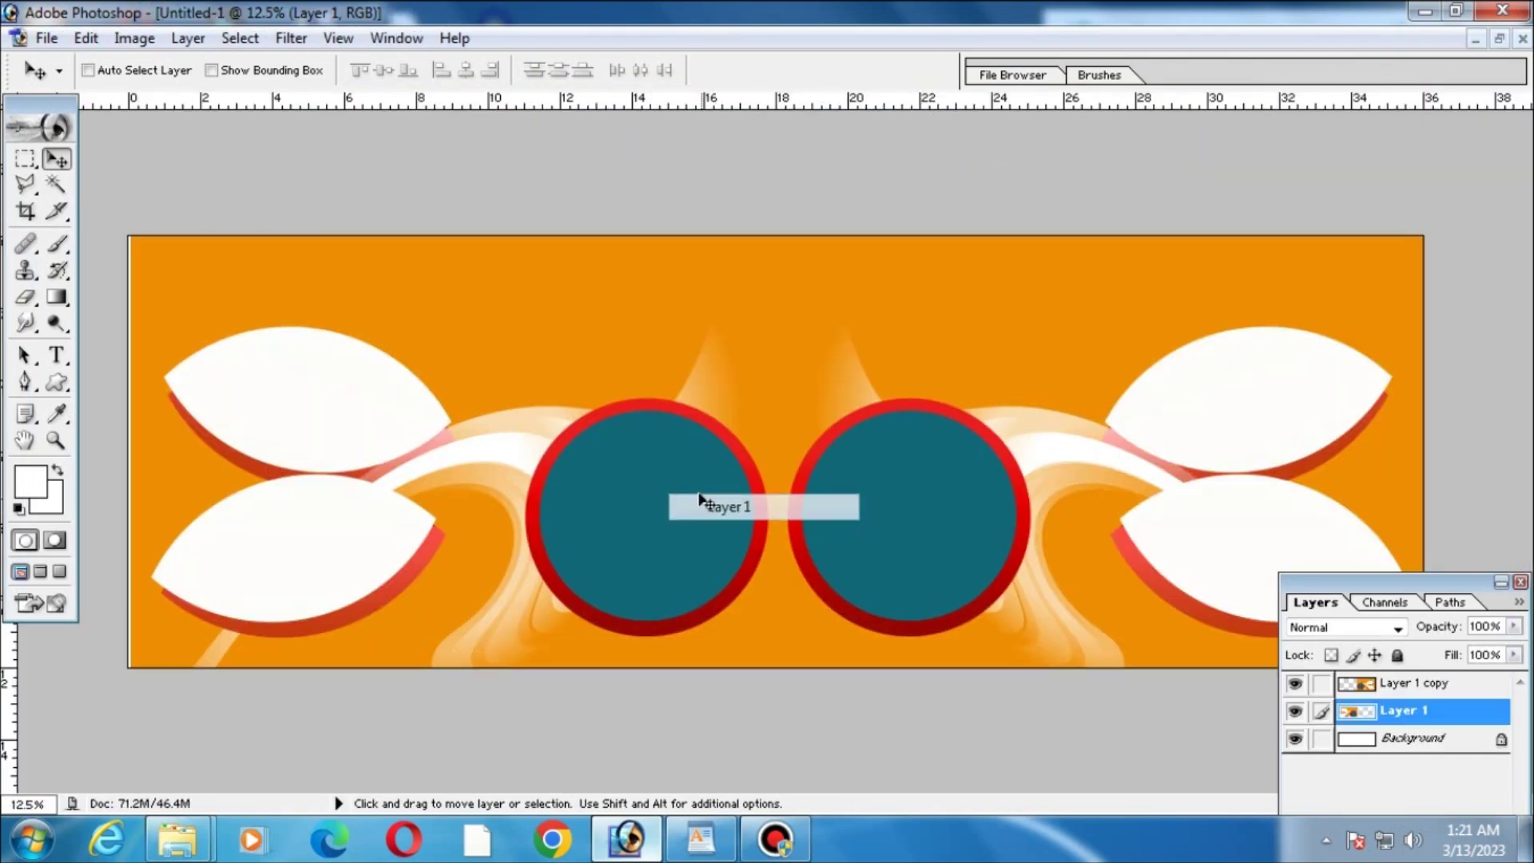
pyautogui.click(702, 502)
pyautogui.press('w')
pyautogui.hotkey('ctrl', 'shift', 'v')
pyautogui.hotkey('ctrl', 't')
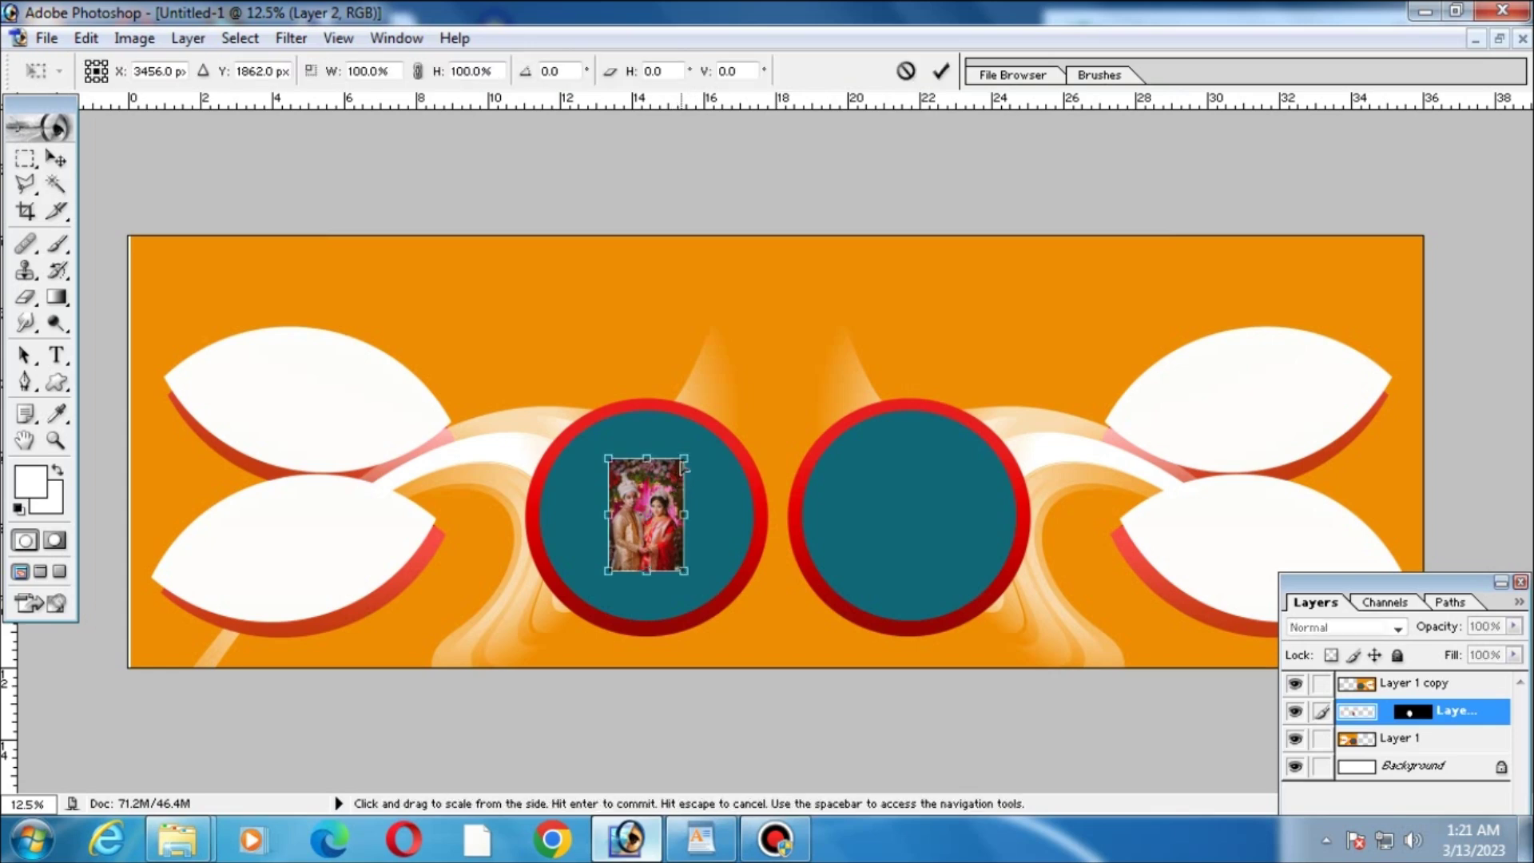
pyautogui.moveTo(702, 452); pyautogui.dragTo(865, 389)
pyautogui.press('Return')
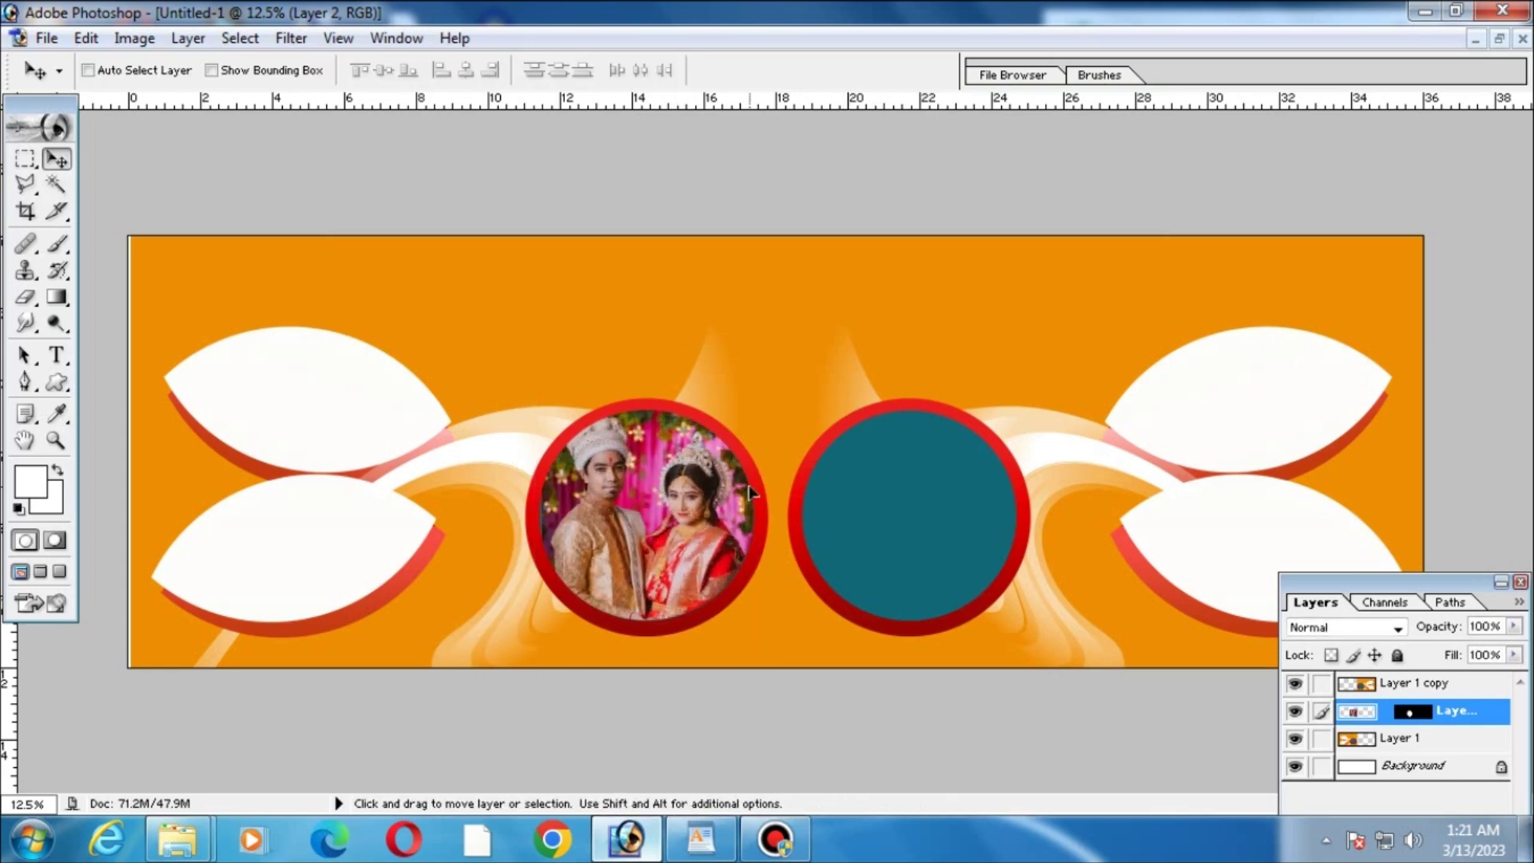
# Paste the couple photo into the right teal circle and scale it to fill.
pyautogui.hotkey('ctrl', '+')
pyautogui.rightClick(986, 531)
pyautogui.click(1021, 531)
pyautogui.press('w')
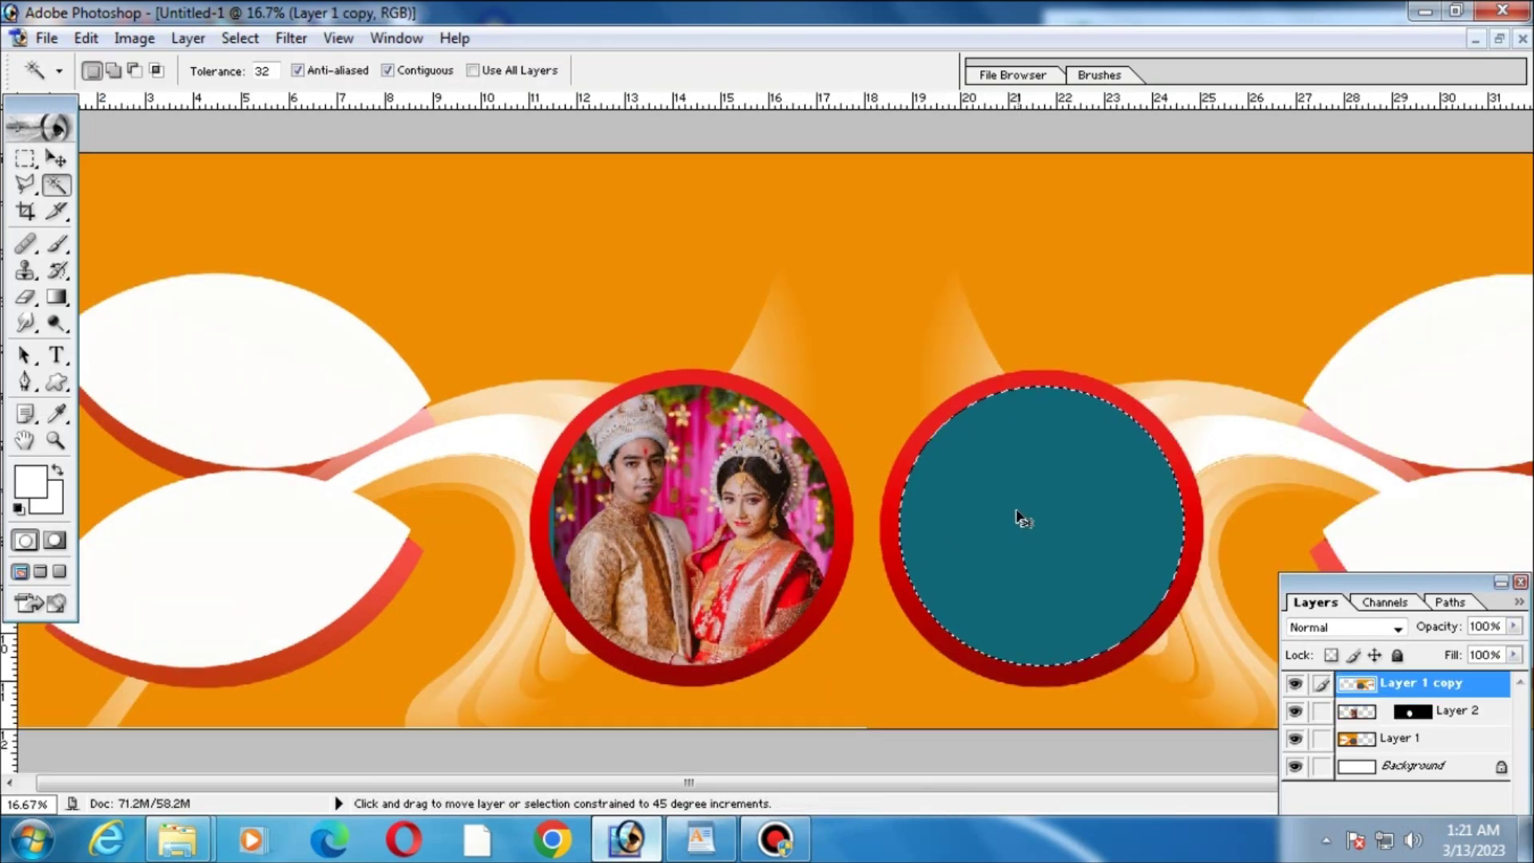
pyautogui.hotkey('ctrl', 'shift', 'v')
pyautogui.hotkey('ctrl', 't')
pyautogui.moveTo(1088, 477); pyautogui.dragTo(1329, 257)
pyautogui.press('Return')
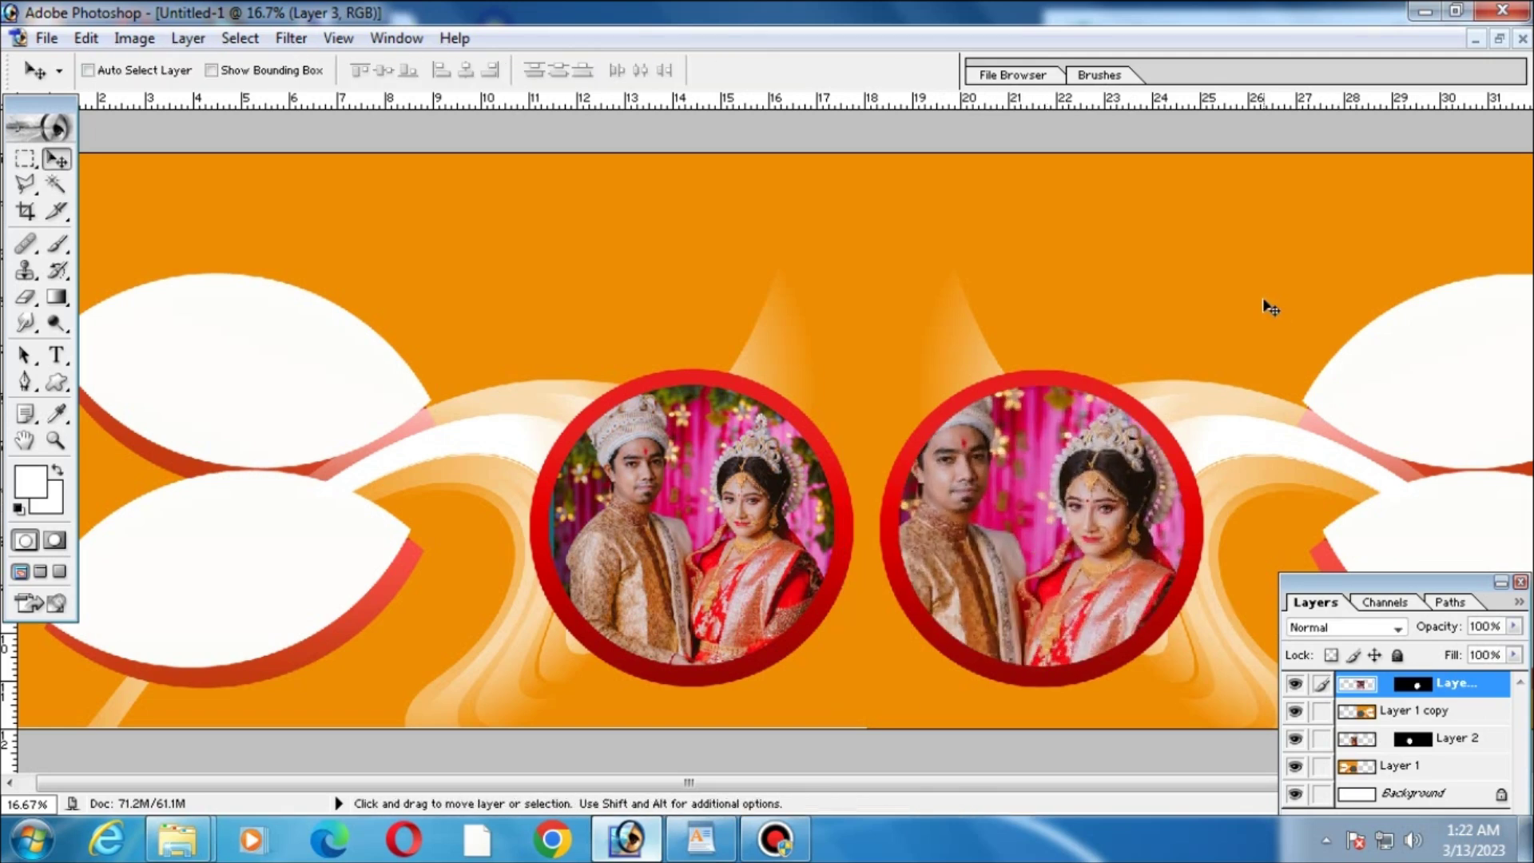
# Try different opacities on the right couple photo, ending at 100%.
pyautogui.press('5')
pyautogui.press('5')
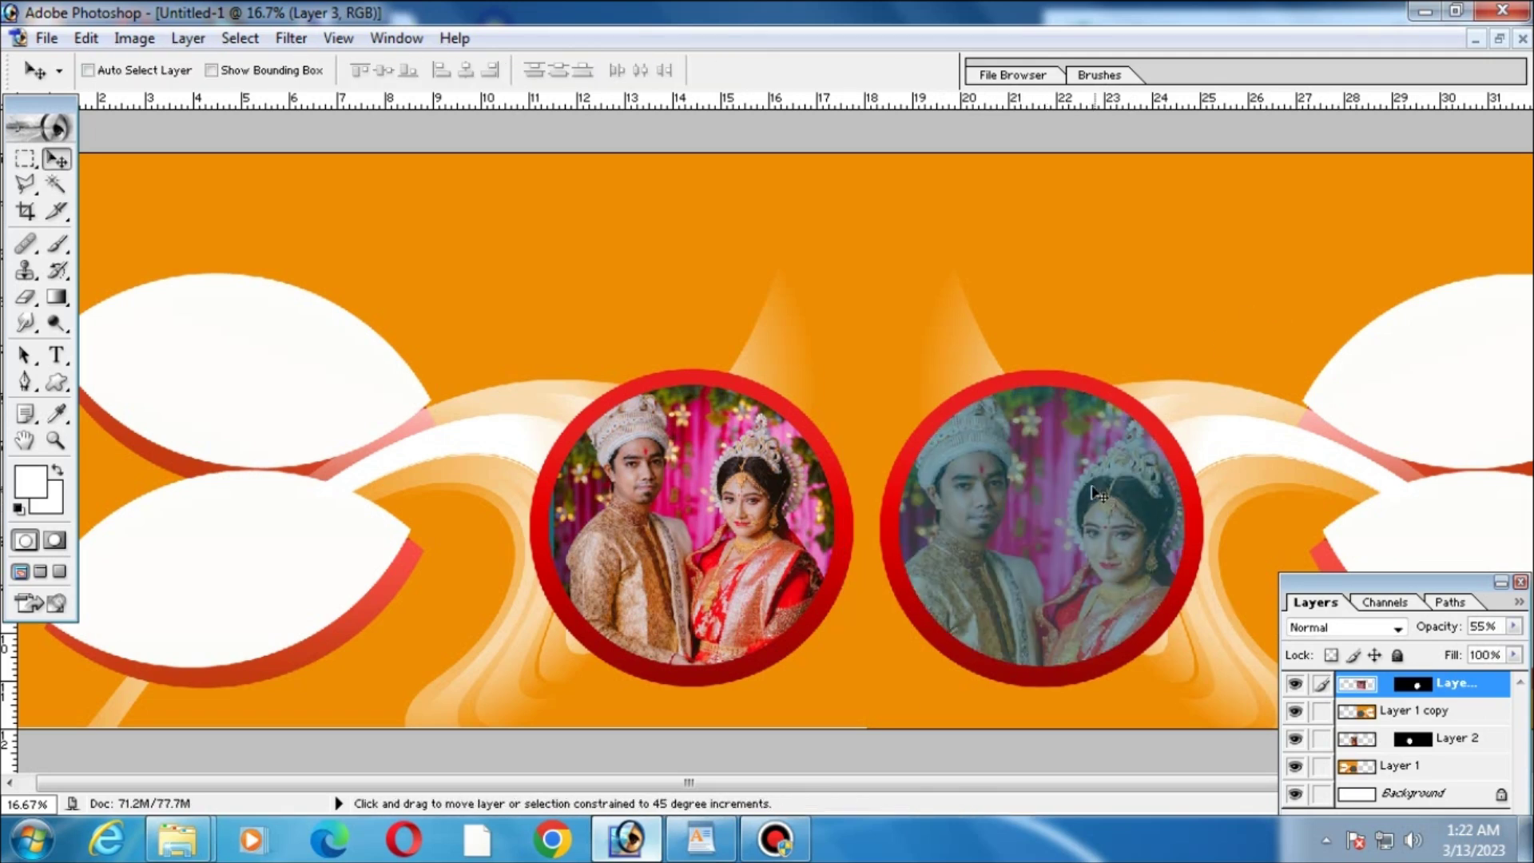
pyautogui.press('9')
pyautogui.press('9')
pyautogui.click(1073, 485)
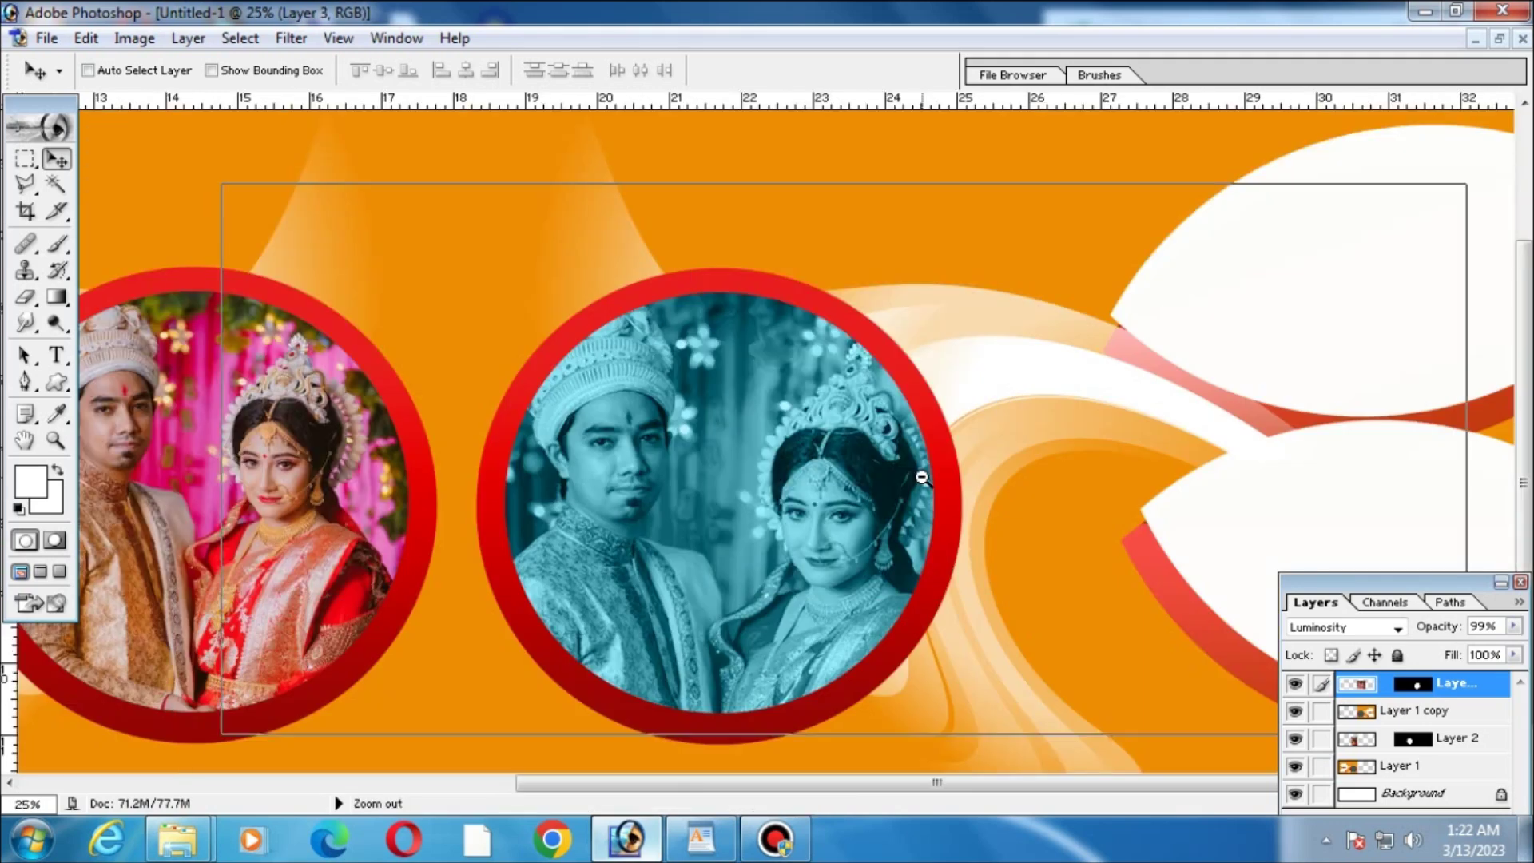
pyautogui.keyDown('alt'); pyautogui.click(909, 478); pyautogui.keyUp('alt')
pyautogui.keyDown('alt'); pyautogui.click(909, 478); pyautogui.keyUp('alt')
pyautogui.click(788, 447)
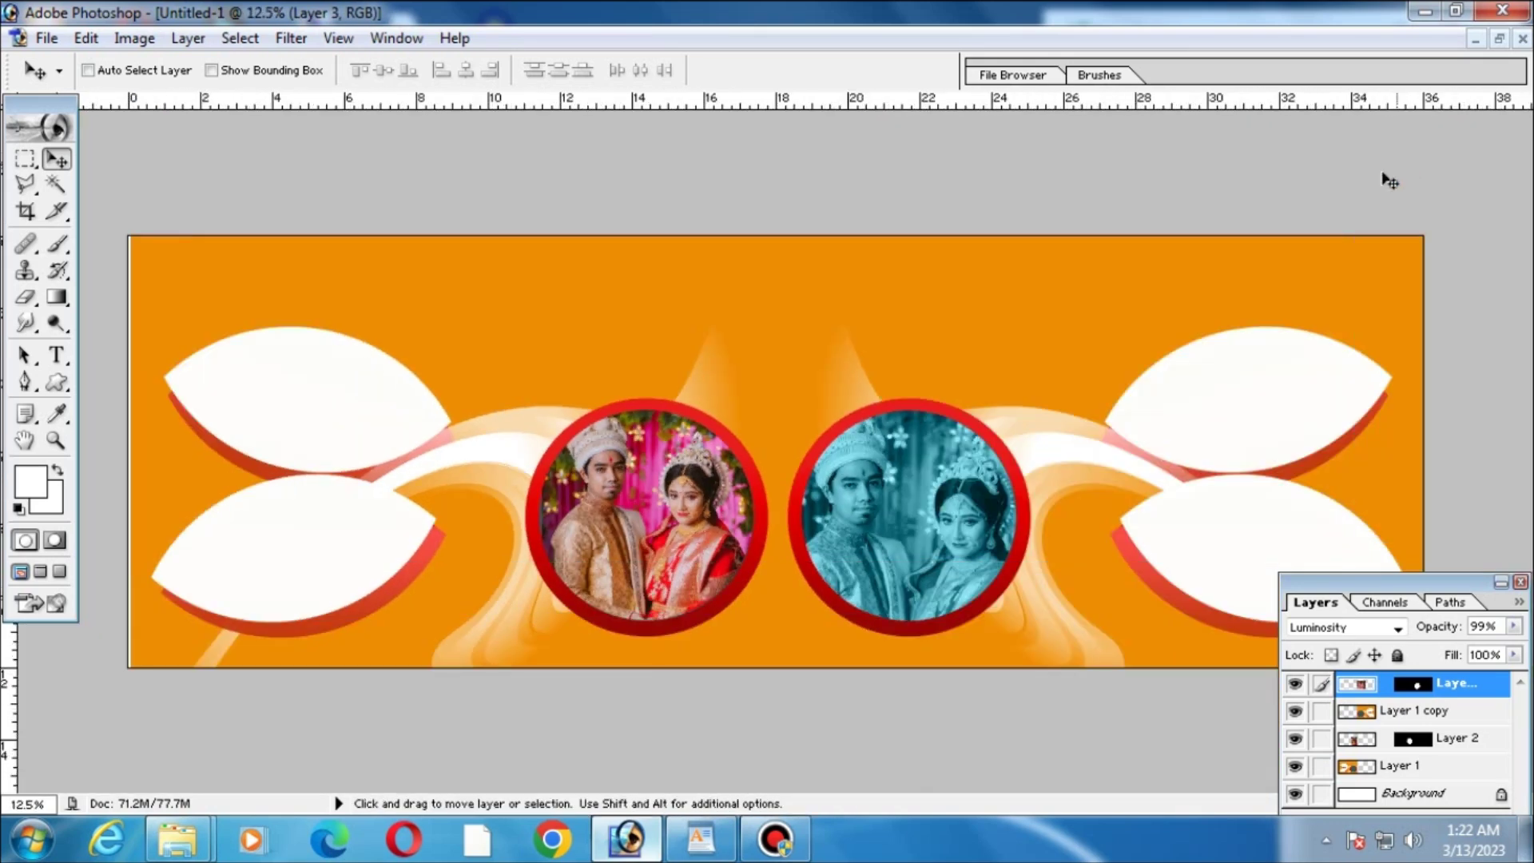
pyautogui.press('5')
pyautogui.press('5')
pyautogui.press('0')
# Set the right couple photo layer's blend mode to Luminosity.
pyautogui.rightClick(880, 504)
pyautogui.rightClick(924, 514)
pyautogui.rightClick(963, 513)
pyautogui.click(969, 517)
pyautogui.hotkey('shift', 'alt', 'n')
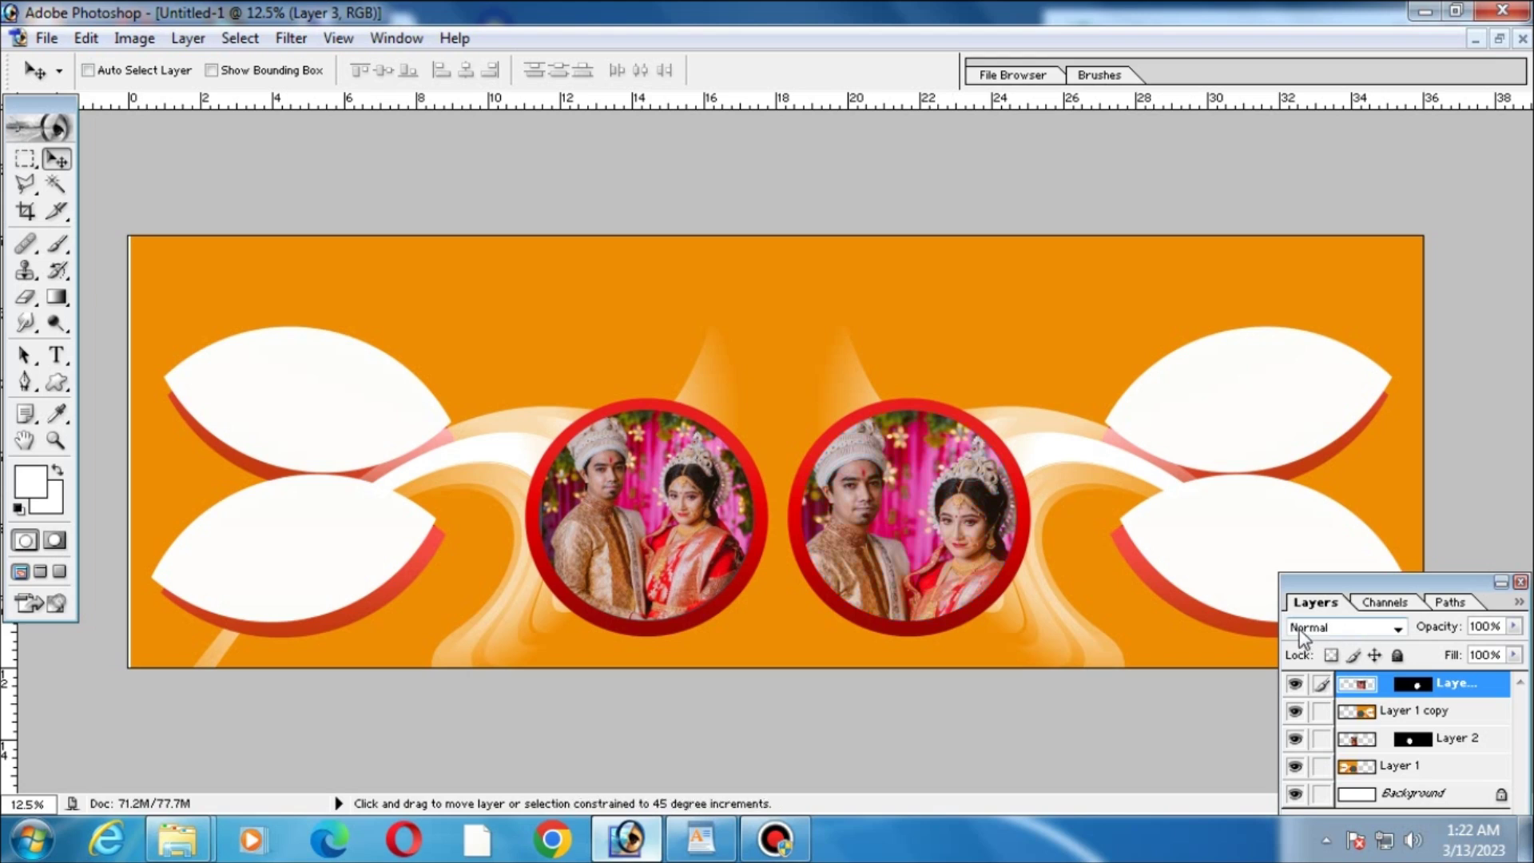
pyautogui.click(1321, 632)
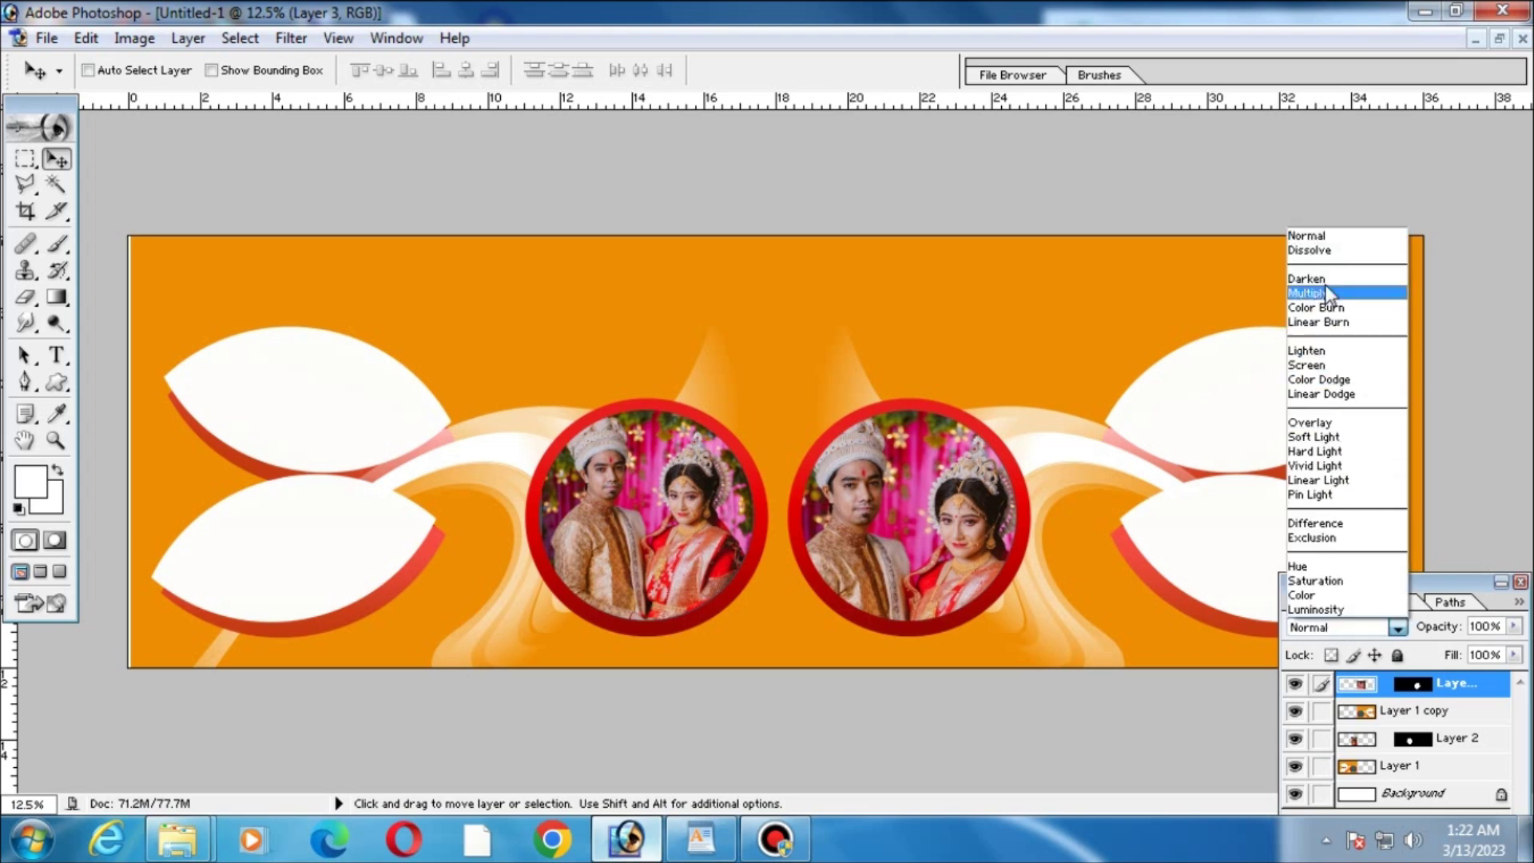
pyautogui.click(1319, 610)
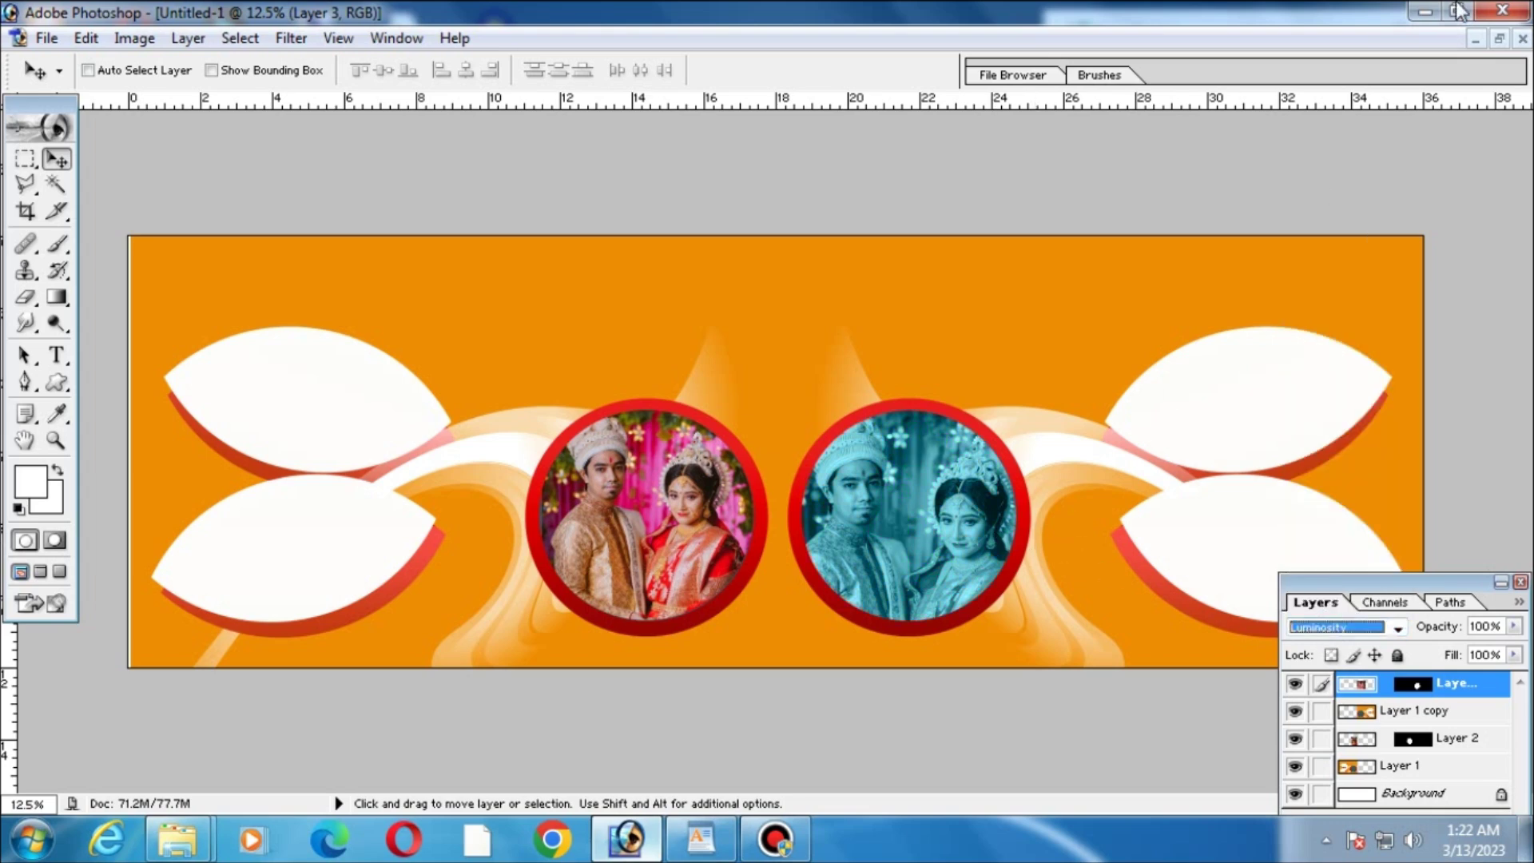
pyautogui.click(1499, 39)
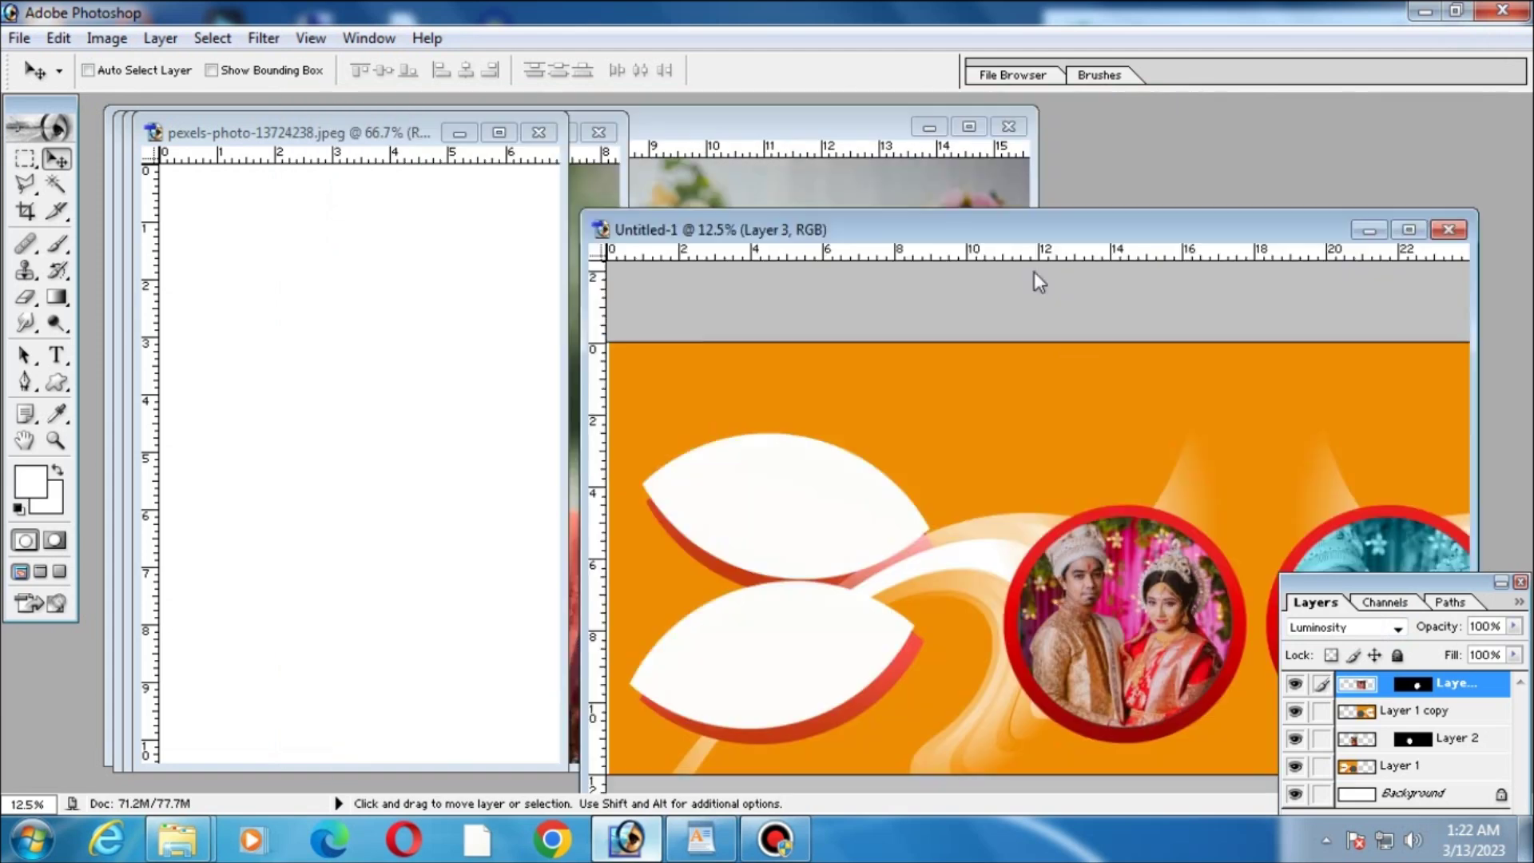
# With Layer 1 active, magic-wand select the orange area of the banner's left half.
pyautogui.moveTo(563, 107); pyautogui.dragTo(1042, 352)
pyautogui.click(1027, 341)
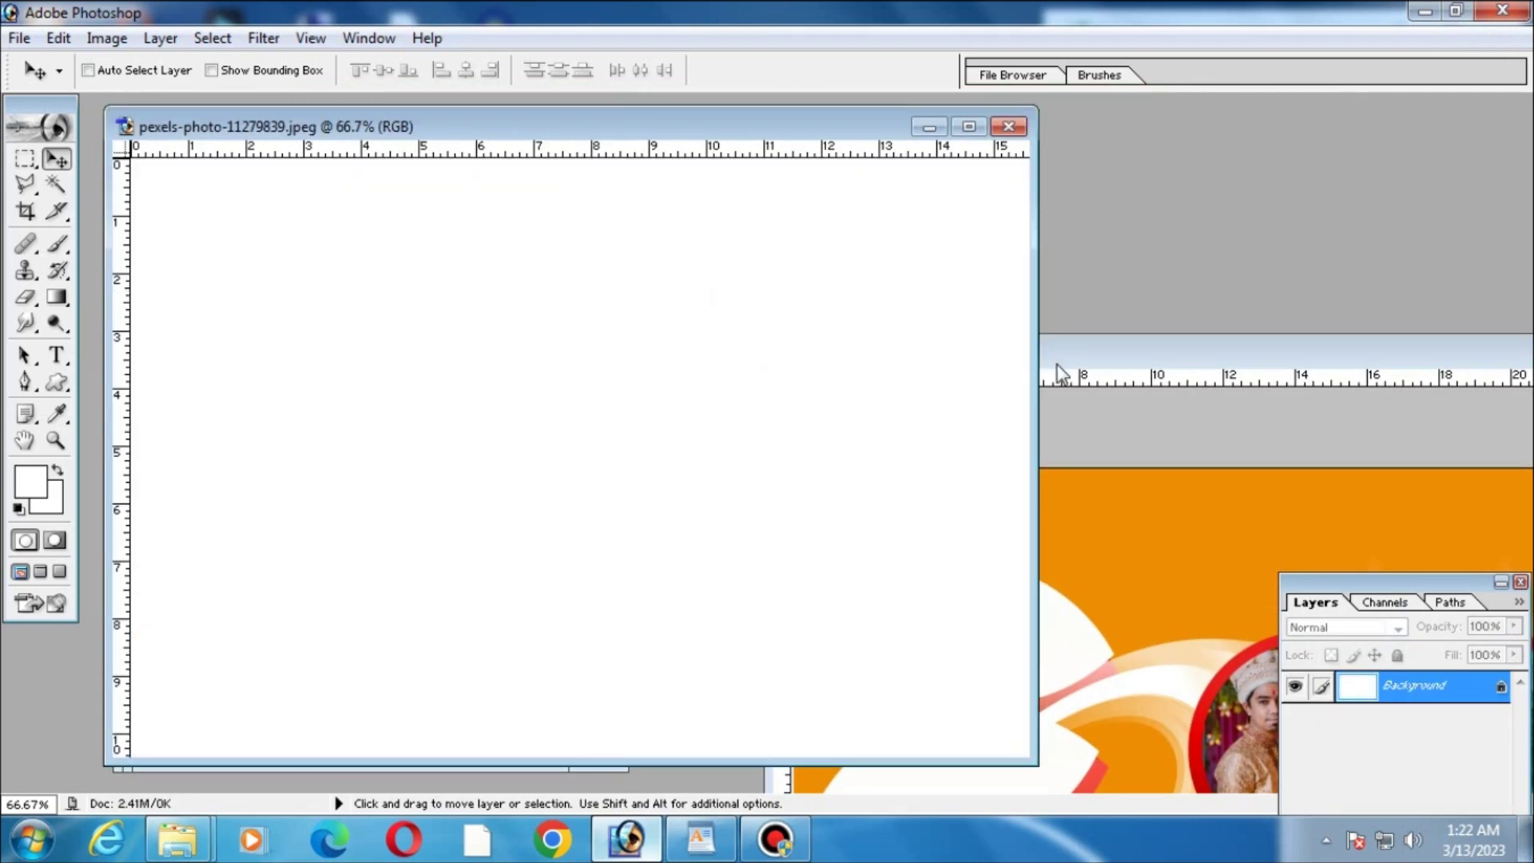
pyautogui.doubleClick(1059, 351)
pyautogui.rightClick(711, 326)
pyautogui.click(743, 342)
pyautogui.press('w')
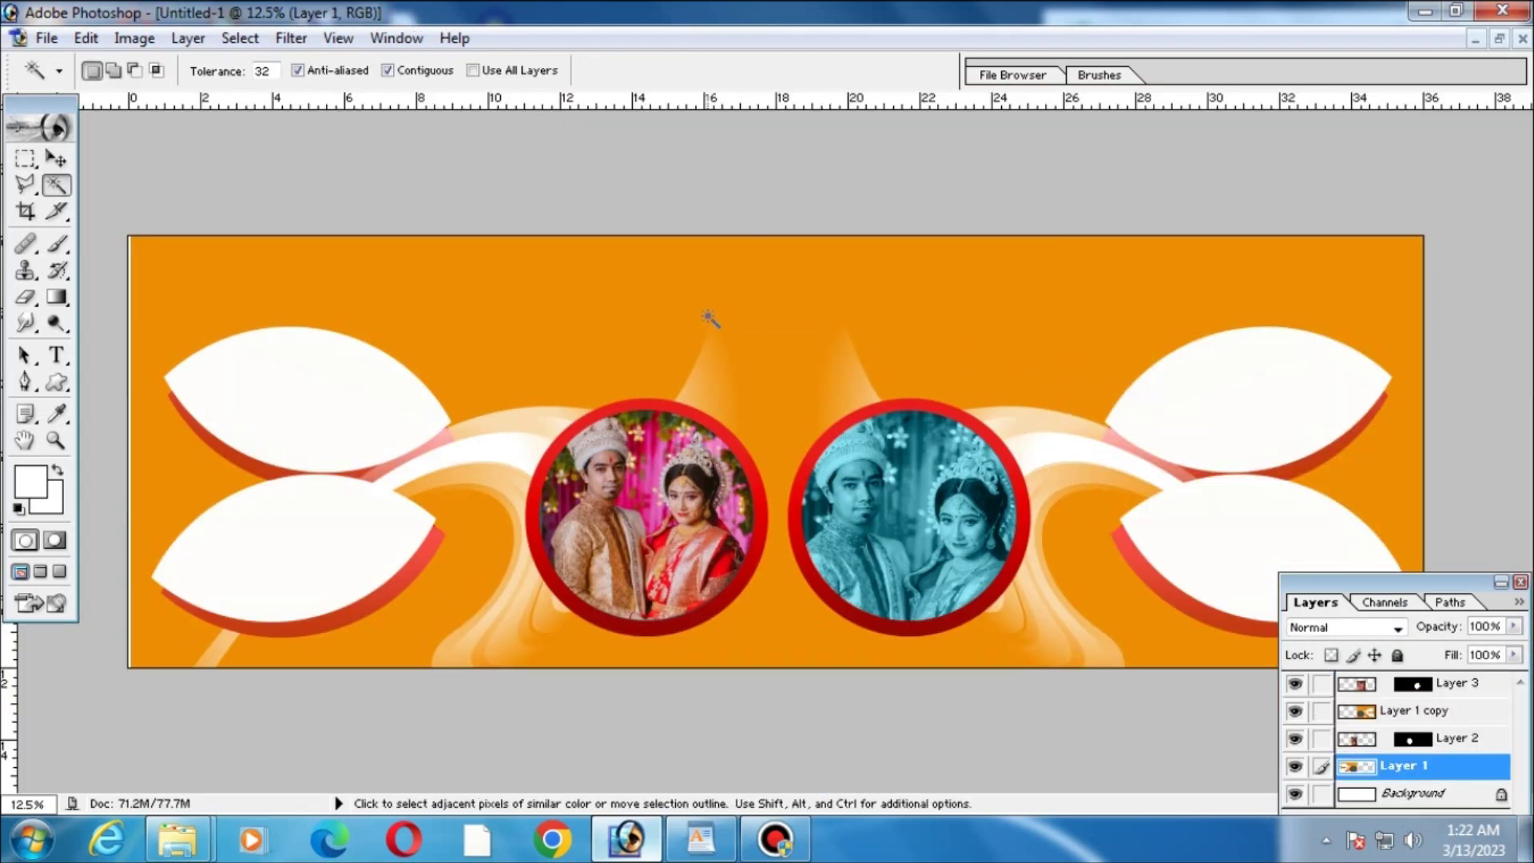
pyautogui.click(644, 307)
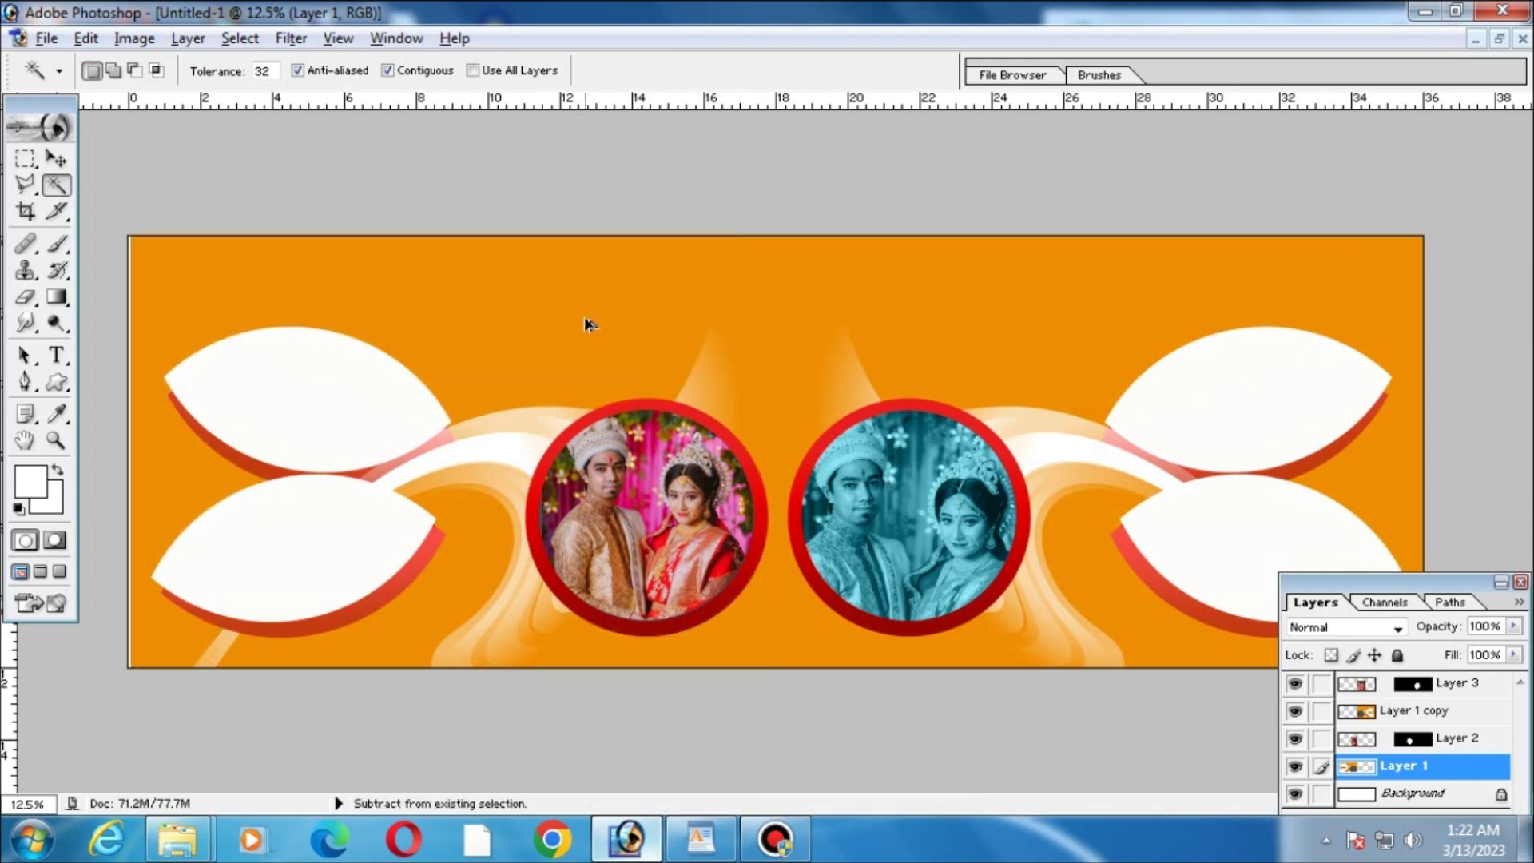
# Paste the couple photo into the orange area and scale it over the left half.
pyautogui.hotkey('ctrl', 'shift', 'v')
pyautogui.hotkey('ctrl', 't')
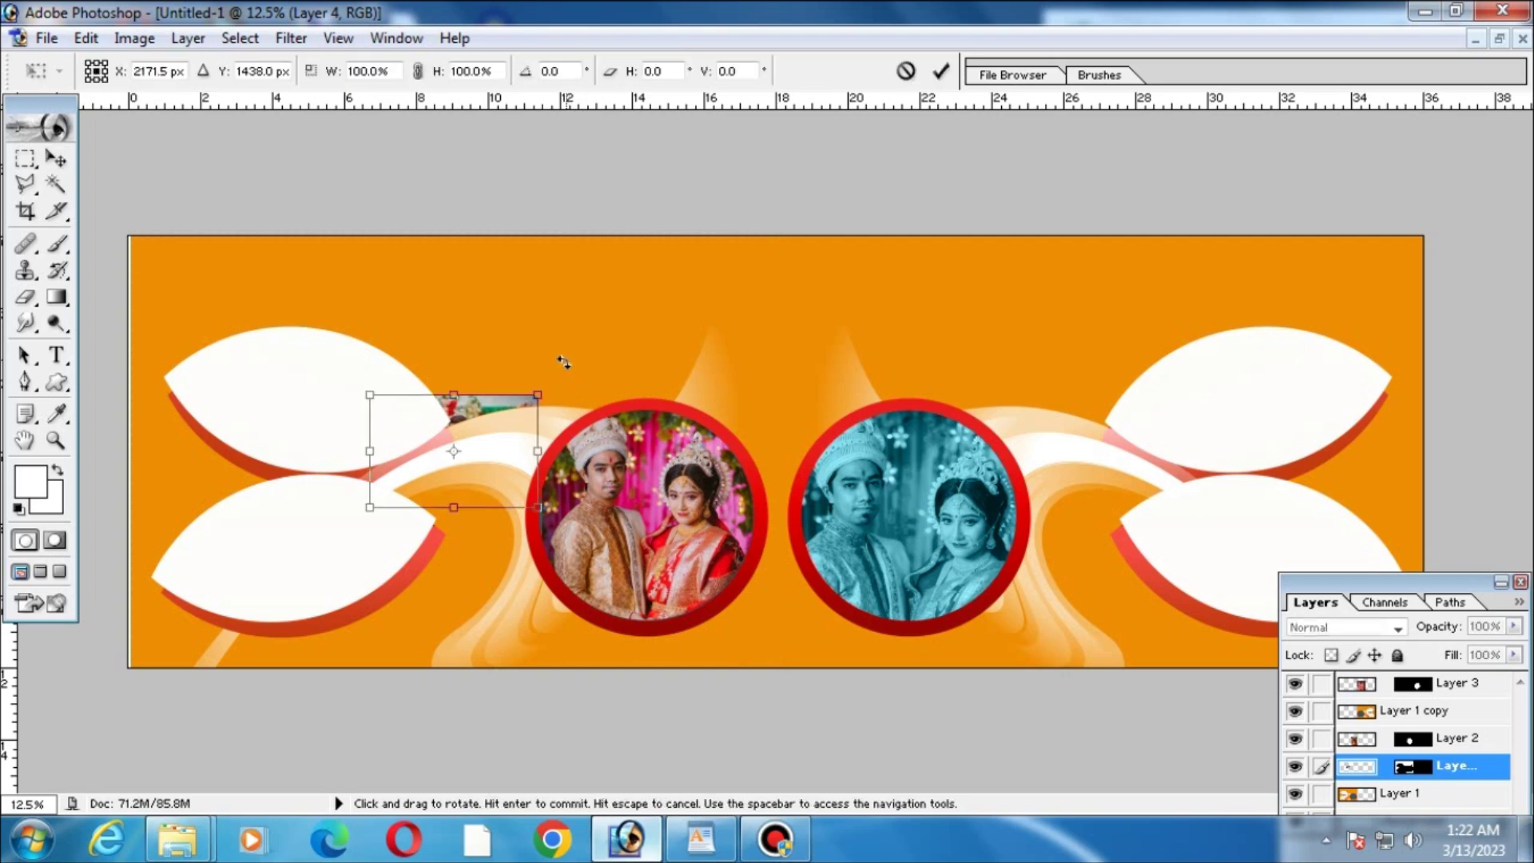
pyautogui.moveTo(538, 395); pyautogui.dragTo(991, 120)
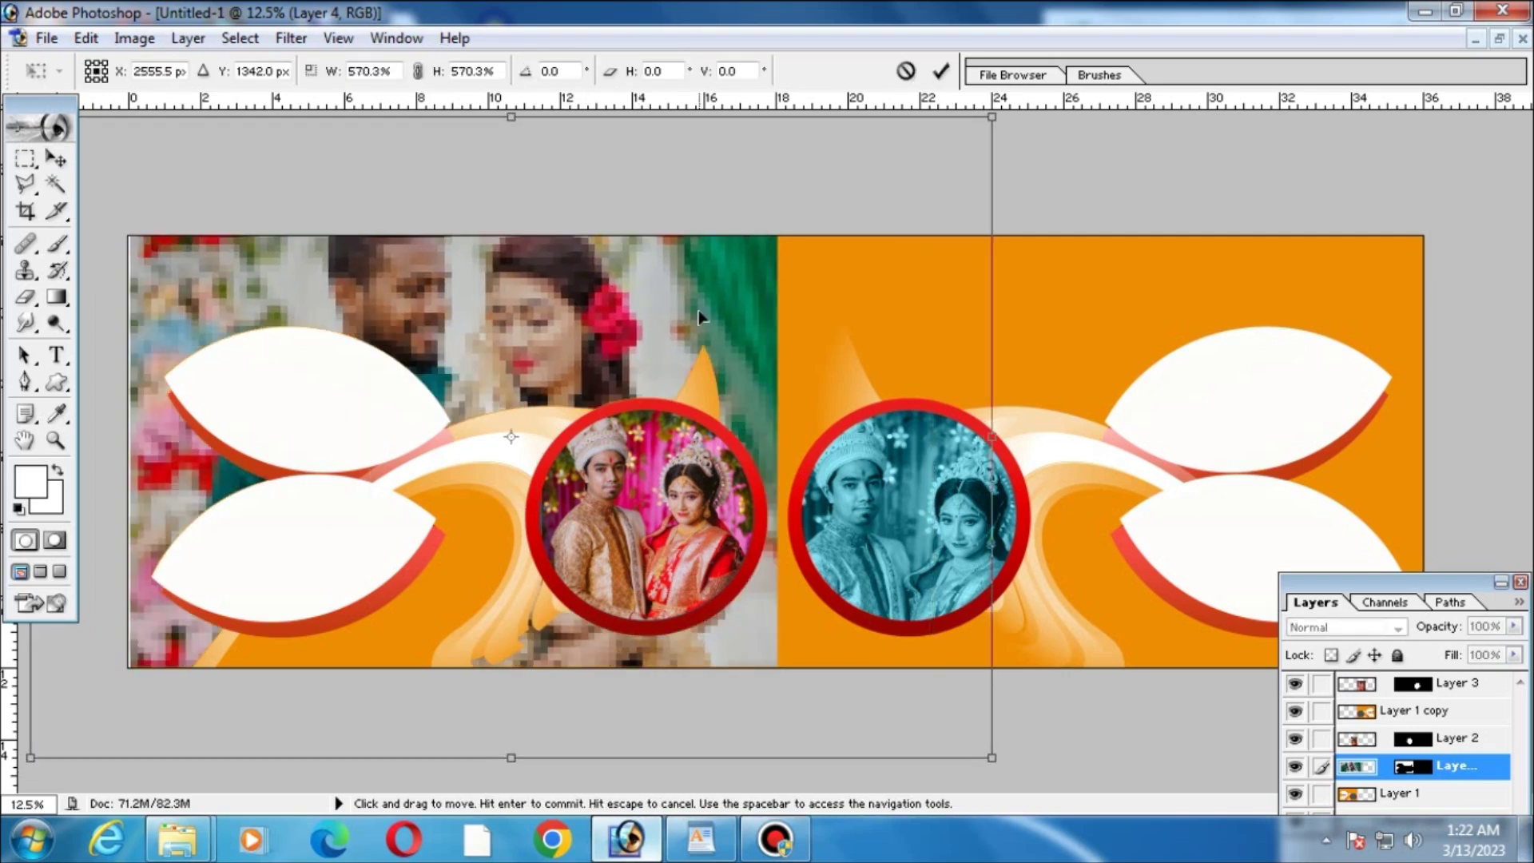
pyautogui.press('Return')
pyautogui.moveTo(660, 320); pyautogui.dragTo(646, 367)
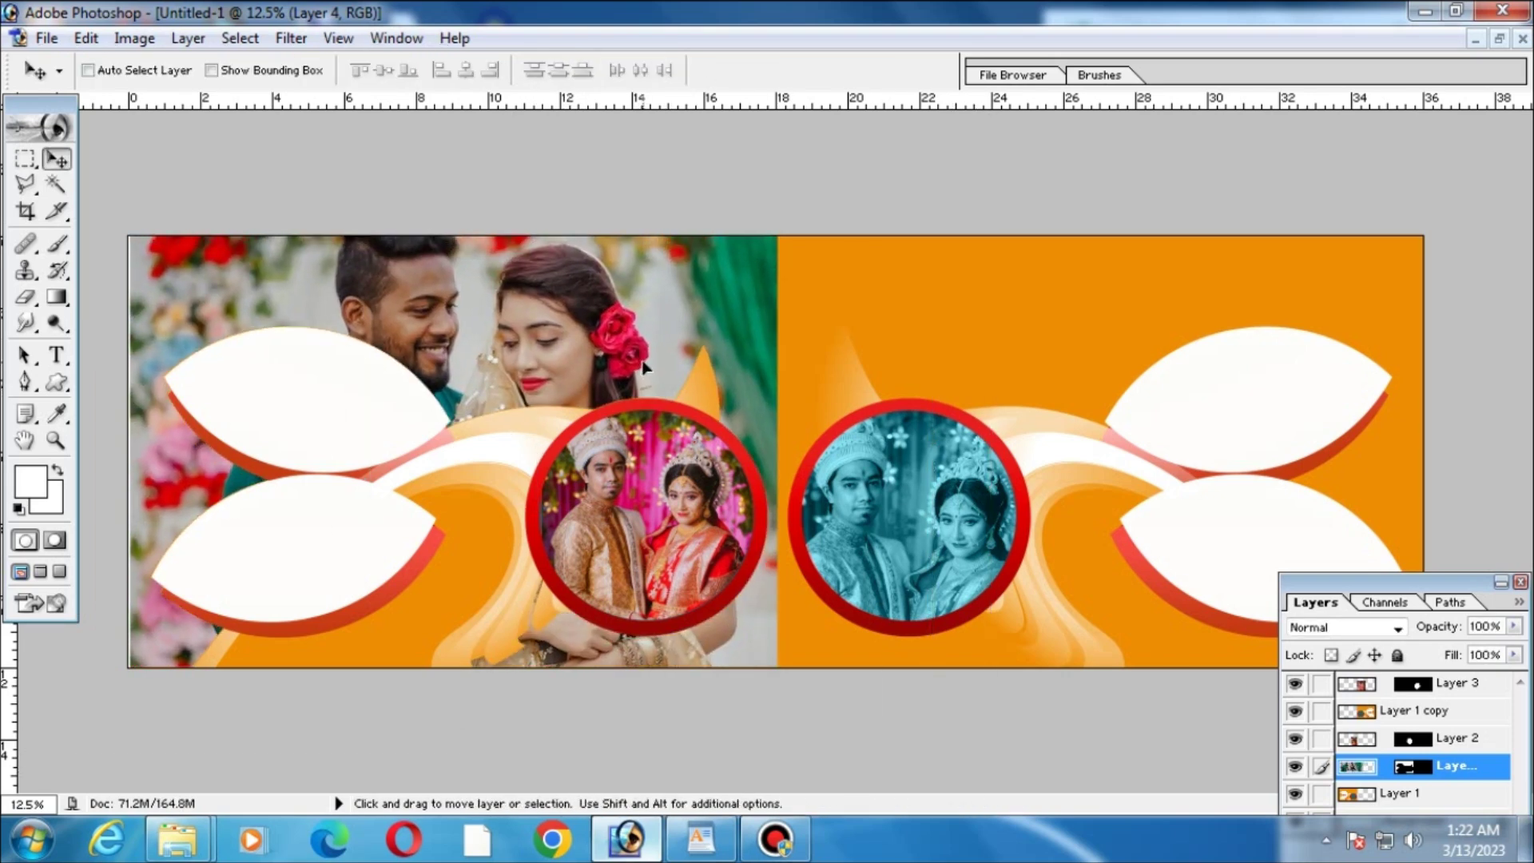
# Blend the background photo with Luminosity at about 30% opacity and soften its edge with the eraser.
pyautogui.click(1319, 630)
pyautogui.click(1317, 608)
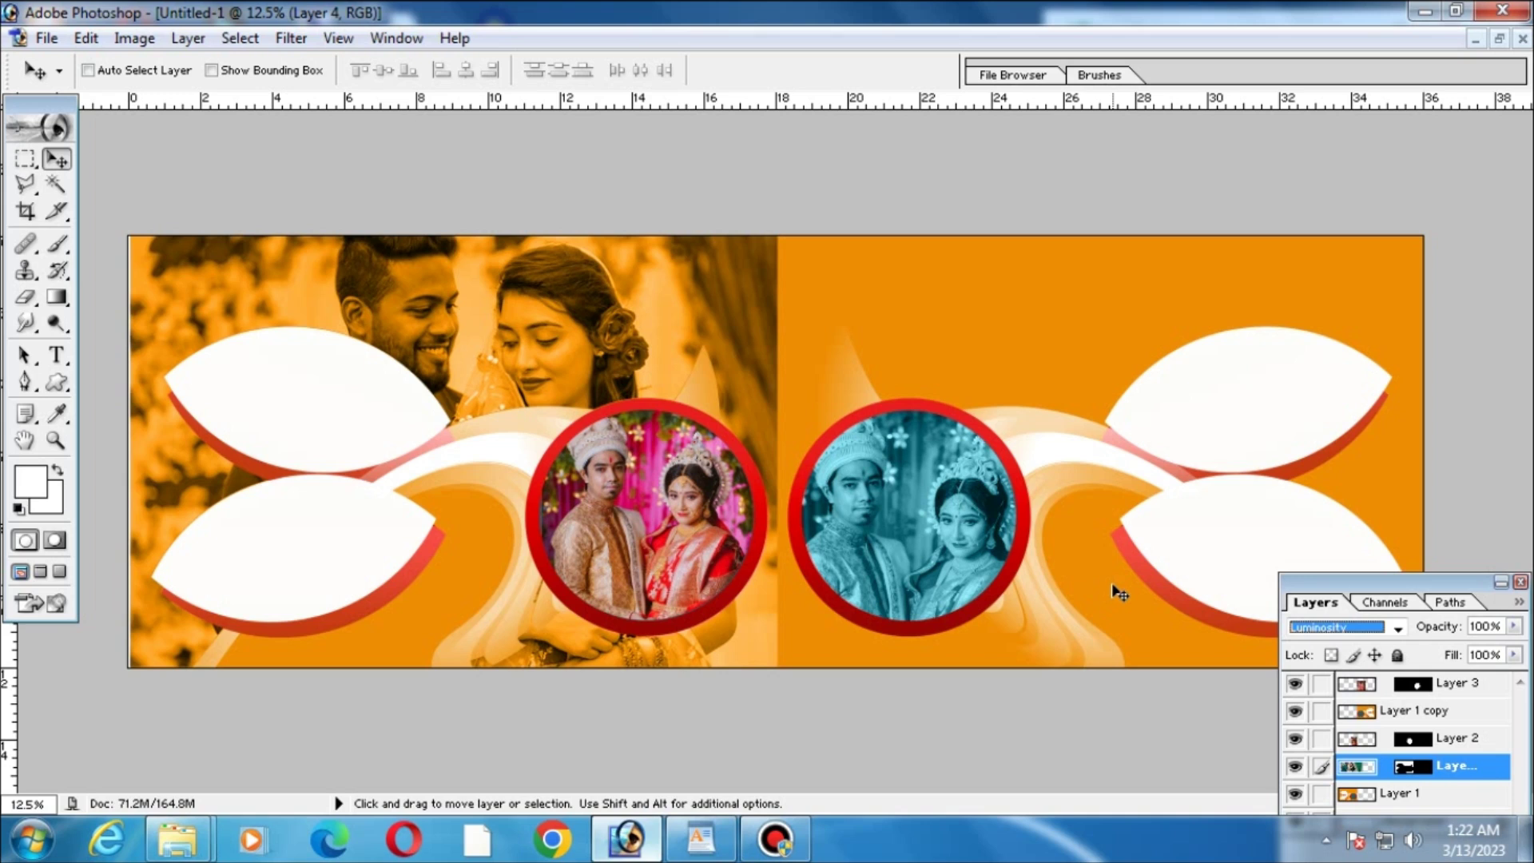
pyautogui.press('3')
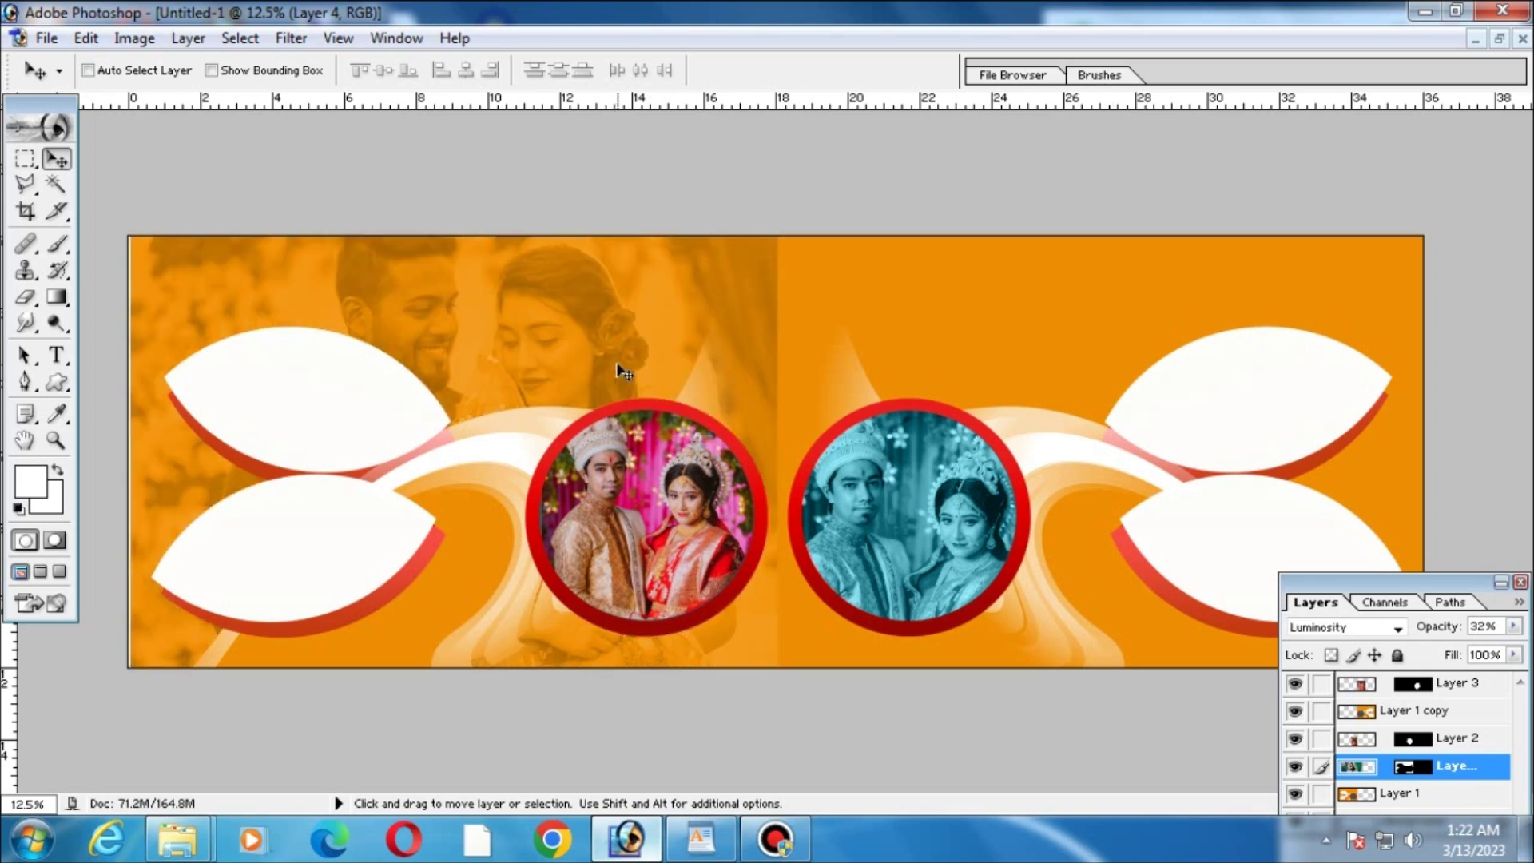
pyautogui.click(26, 297)
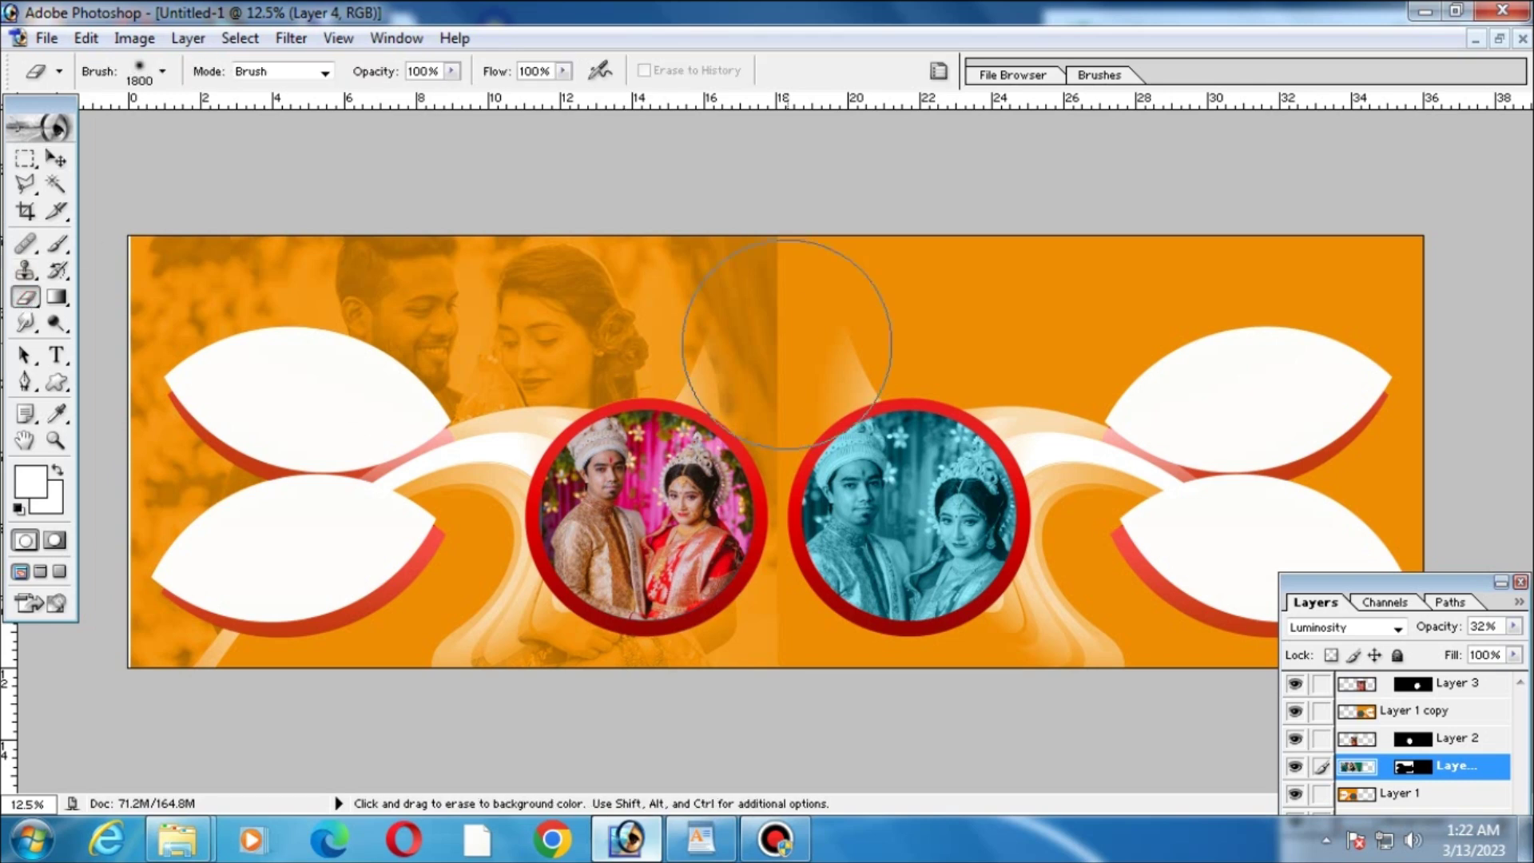
pyautogui.keyDown('ctrl'); pyautogui.click(589, 418); pyautogui.keyUp('ctrl')
pyautogui.keyDown('ctrl'); pyautogui.keyDown('alt'); pyautogui.click(325, 373); pyautogui.keyUp('alt'); pyautogui.keyUp('ctrl')
pyautogui.click(1499, 39)
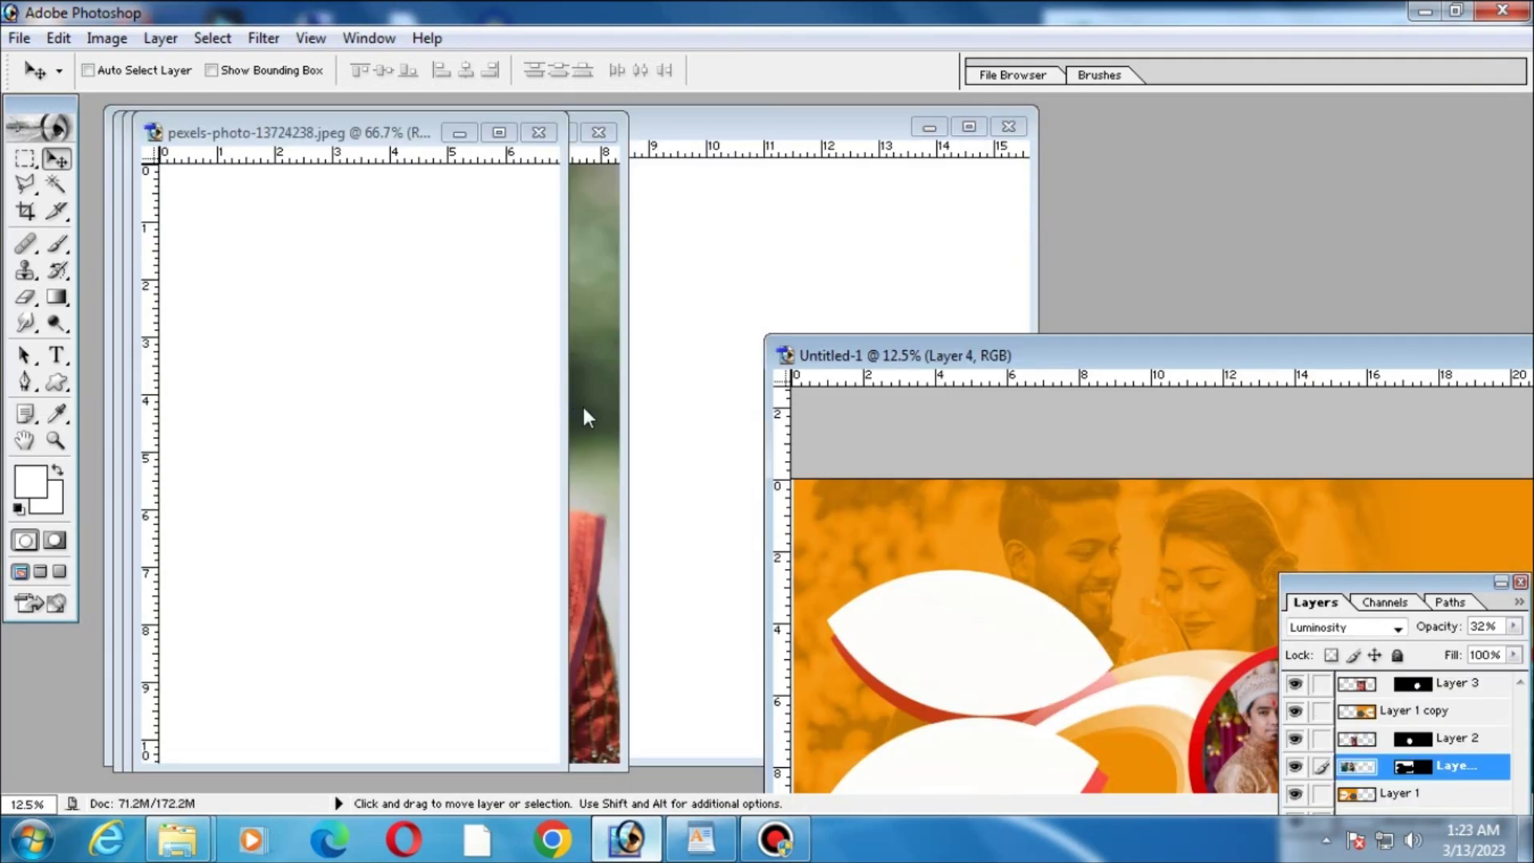
pyautogui.doubleClick(913, 353)
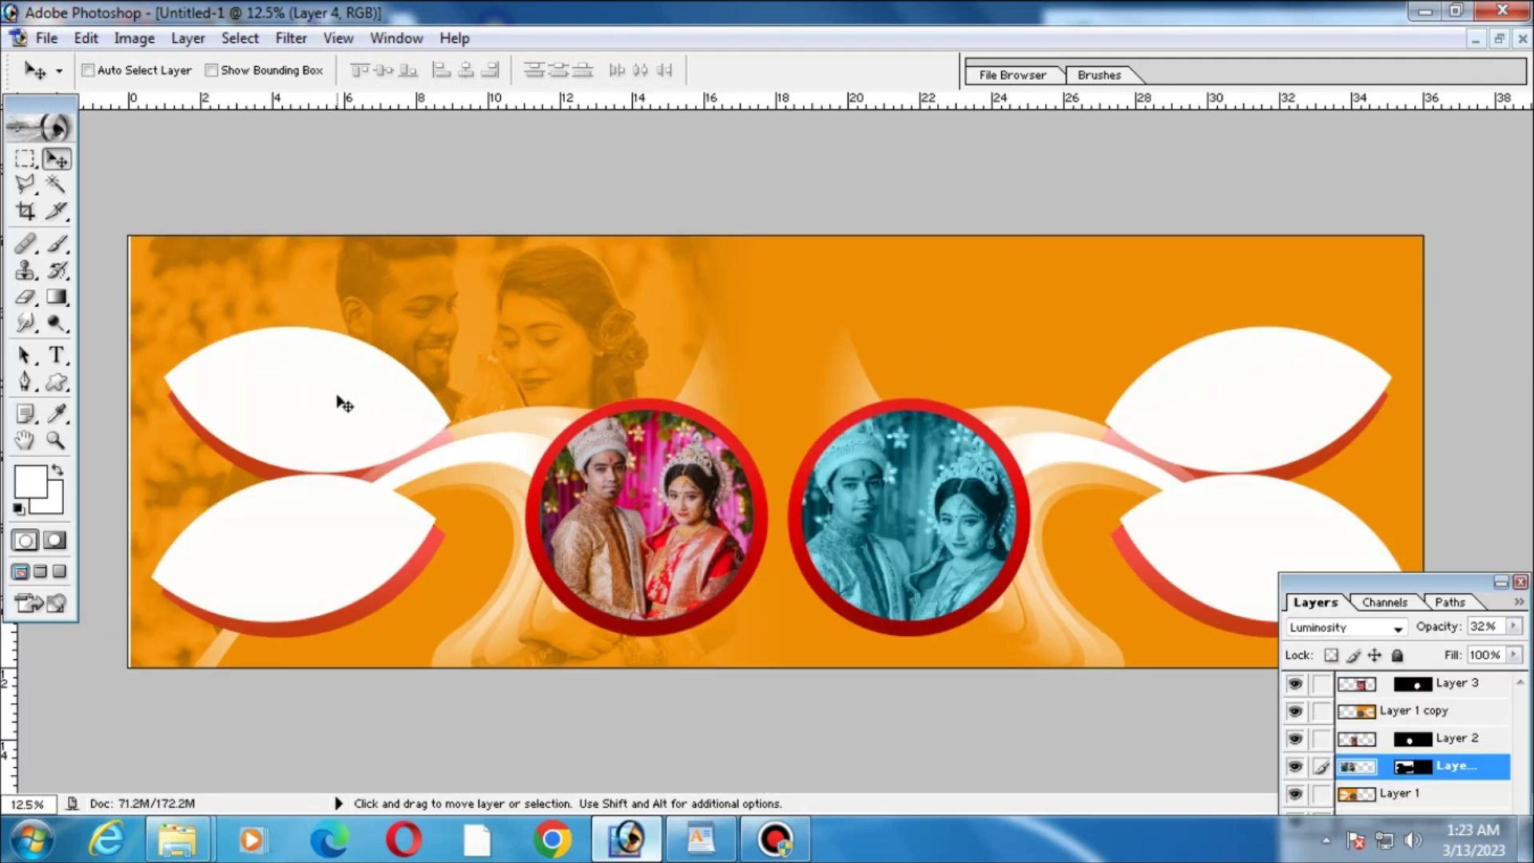
# Paste a bride photo into the upper-left leaf, scaling and rotating it to fit.
pyautogui.rightClick(344, 404)
pyautogui.click(393, 408)
pyautogui.press('w')
pyautogui.hotkey('ctrl', 'shift', 'v')
pyautogui.hotkey('ctrl', 't')
pyautogui.moveTo(351, 349)
pyautogui.mouseDown()
pyautogui.moveTo(411, 229)
pyautogui.moveTo(384, 457)
pyautogui.mouseUp()
pyautogui.press('Return')
pyautogui.hotkey('ctrl', 't')
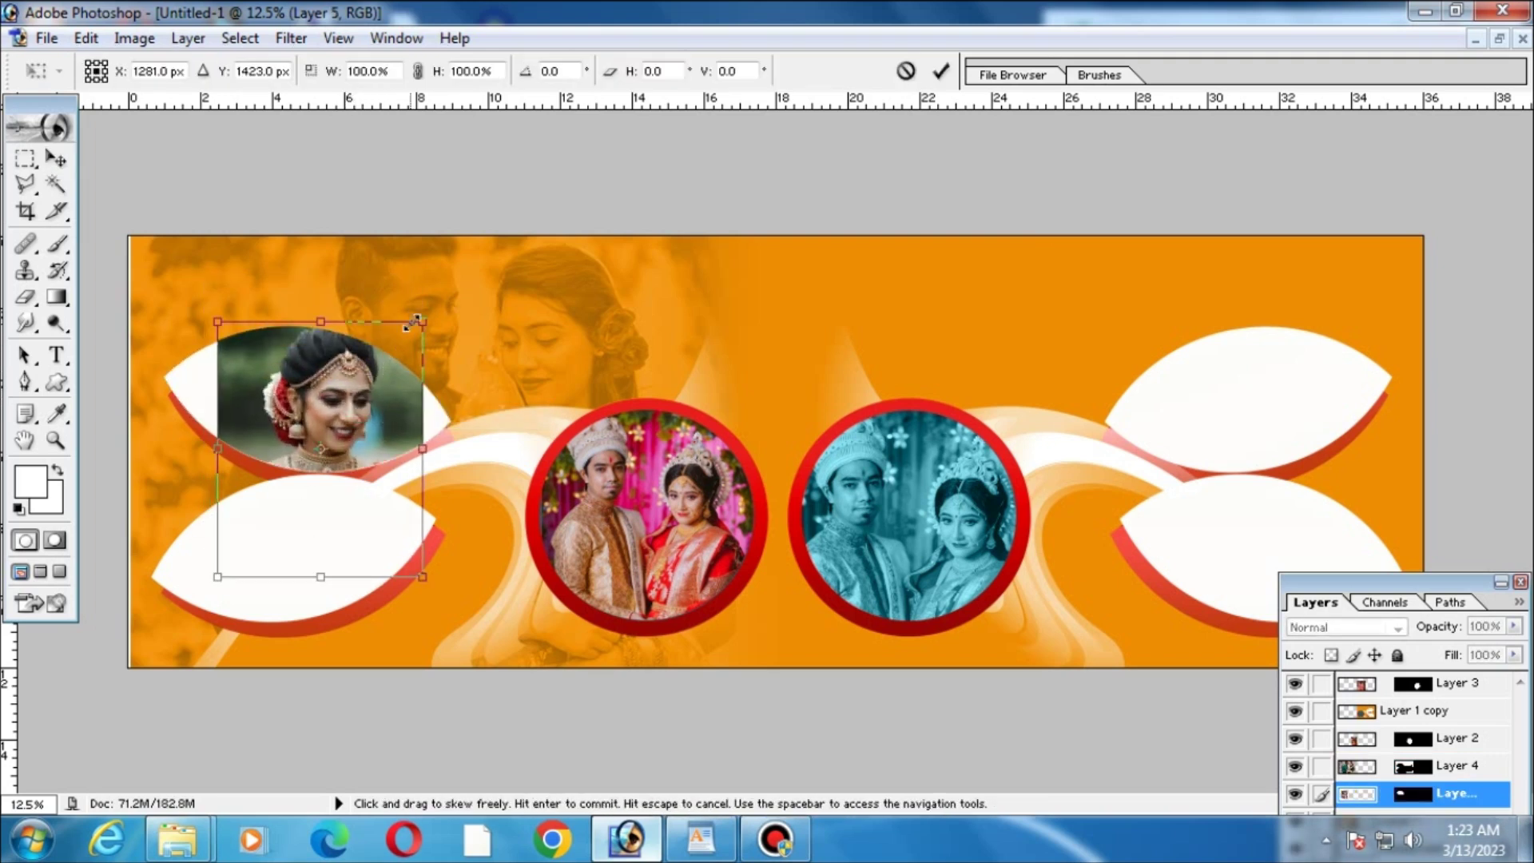
pyautogui.moveTo(412, 322); pyautogui.dragTo(773, 151)
pyautogui.press('Return')
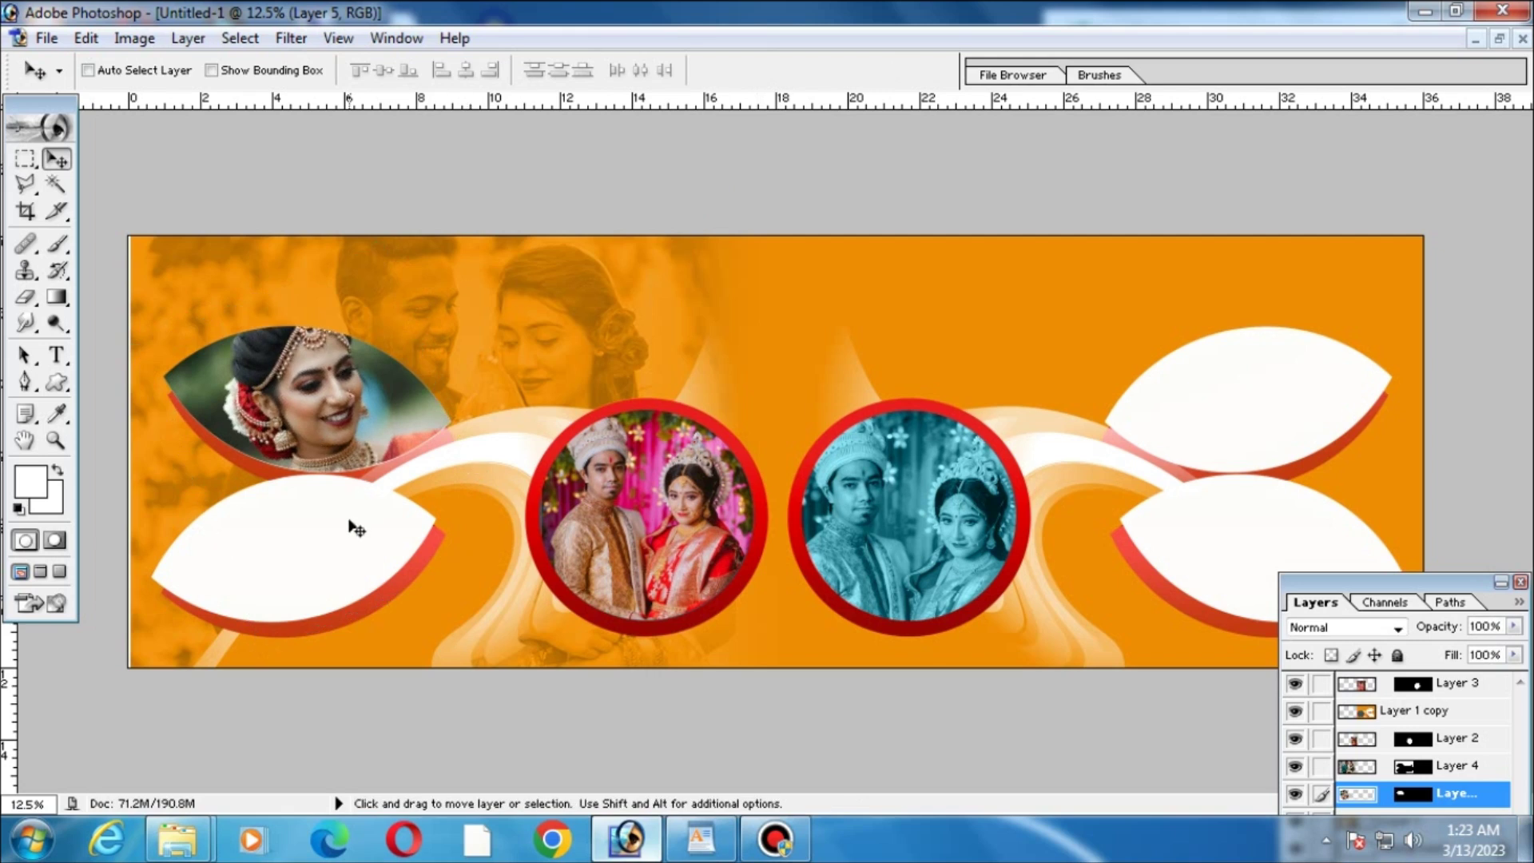
# Paste a bride photo into the lower-left leaf, then scale, rotate and position it.
pyautogui.press('w')
pyautogui.click(360, 530)
pyautogui.hotkey('ctrl', 'shift', 'v')
pyautogui.hotkey('ctrl', 't')
pyautogui.moveTo(313, 657); pyautogui.dragTo(360, 709)
pyautogui.moveTo(456, 490); pyautogui.dragTo(692, 353)
pyautogui.press('Return')
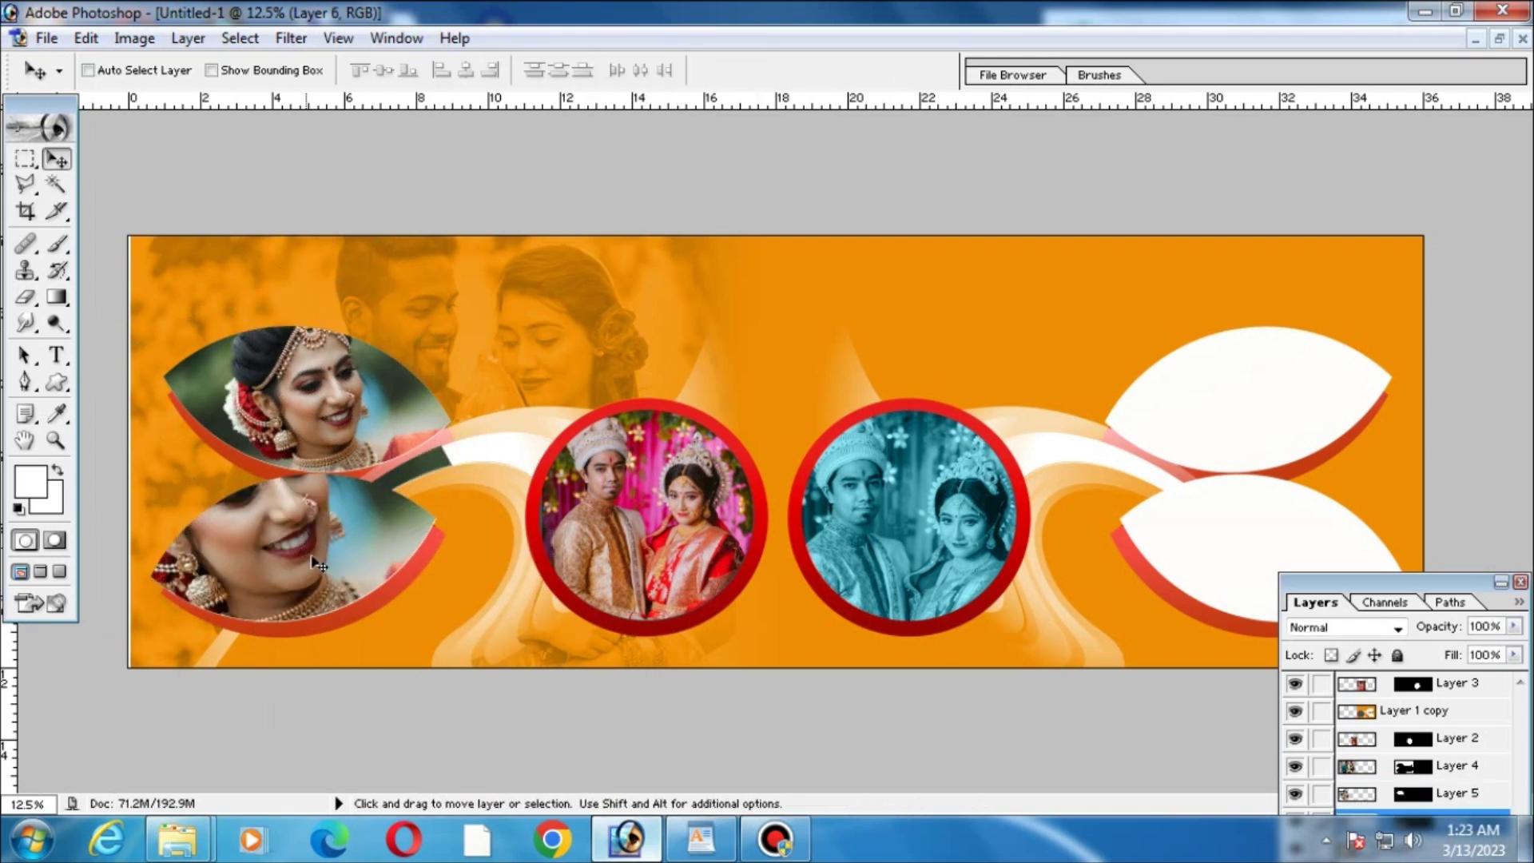
pyautogui.moveTo(319, 564); pyautogui.dragTo(362, 581)
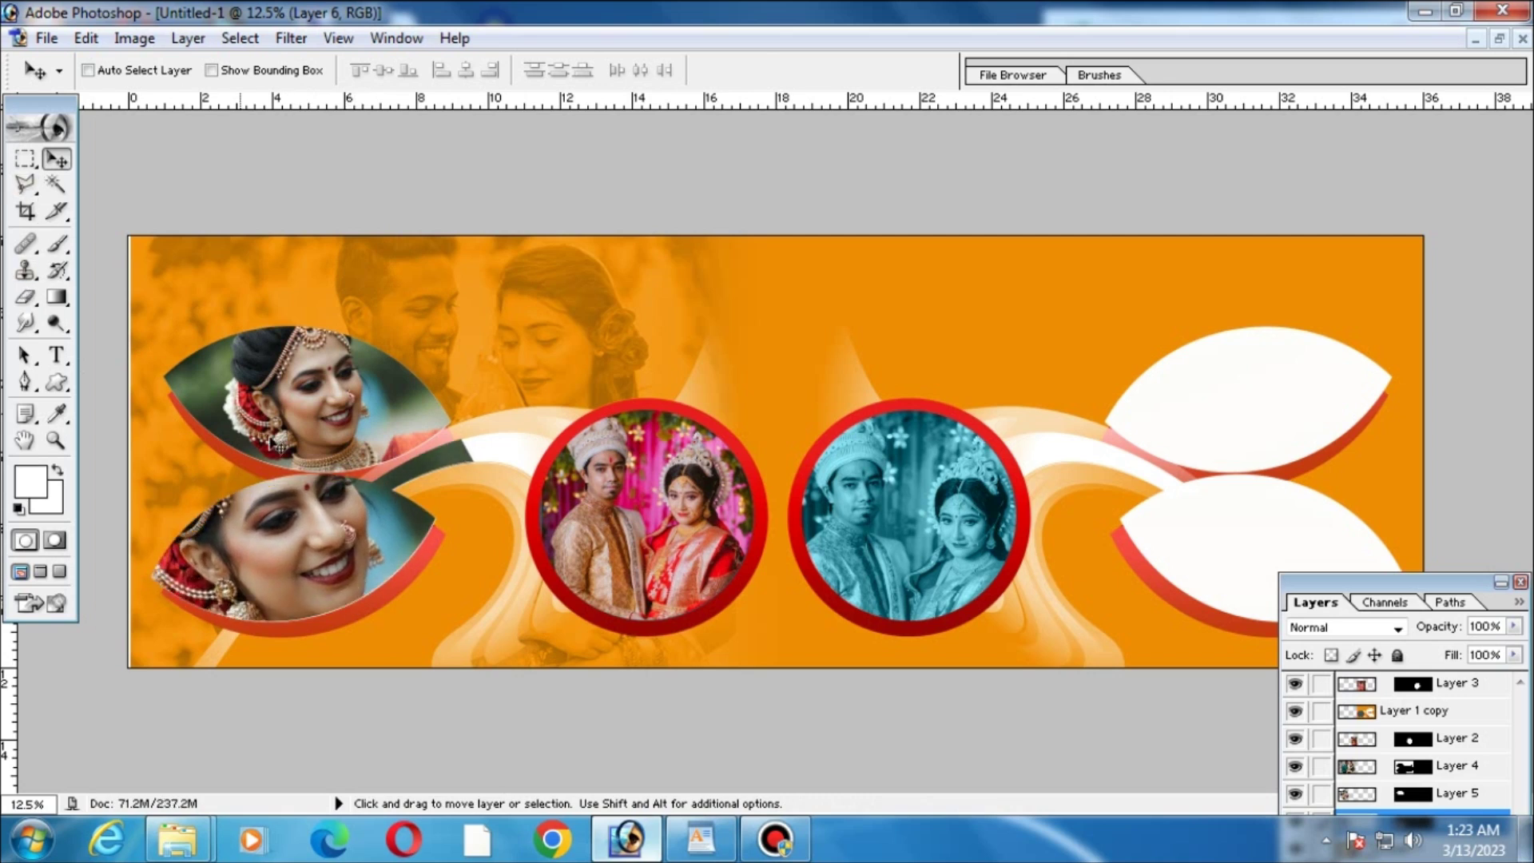
pyautogui.moveTo(304, 491); pyautogui.dragTo(323, 506)
# Refine the lower-left photo: scale to about 71%, tilt about 12 degrees, and reposition.
pyautogui.hotkey('ctrl', 't')
pyautogui.moveTo(620, 277); pyautogui.dragTo(533, 392)
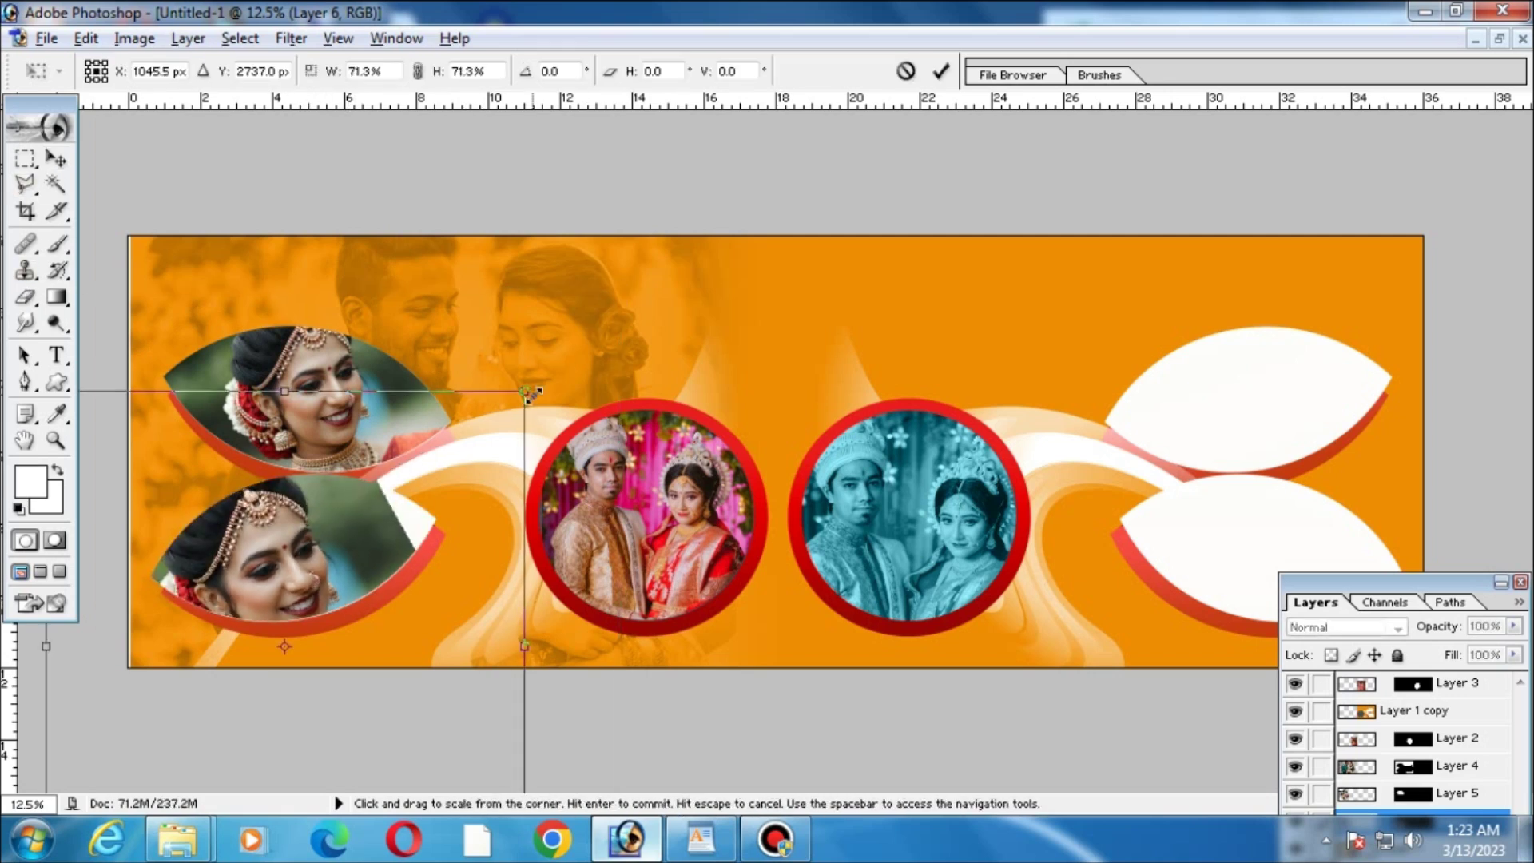
pyautogui.moveTo(658, 308); pyautogui.dragTo(535, 210)
pyautogui.doubleClick(302, 599)
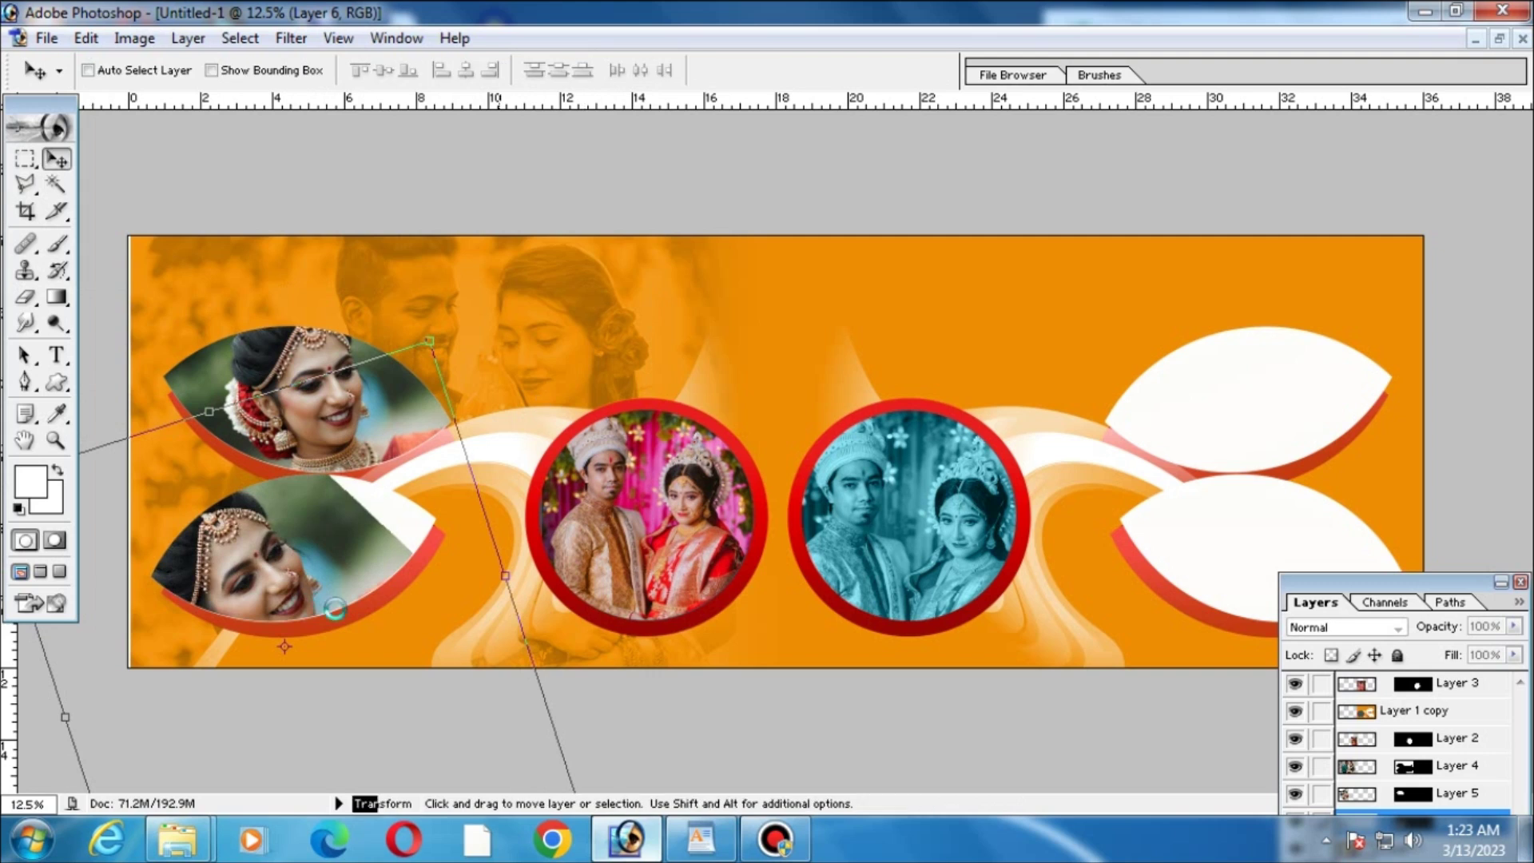
pyautogui.moveTo(383, 609); pyautogui.dragTo(379, 627)
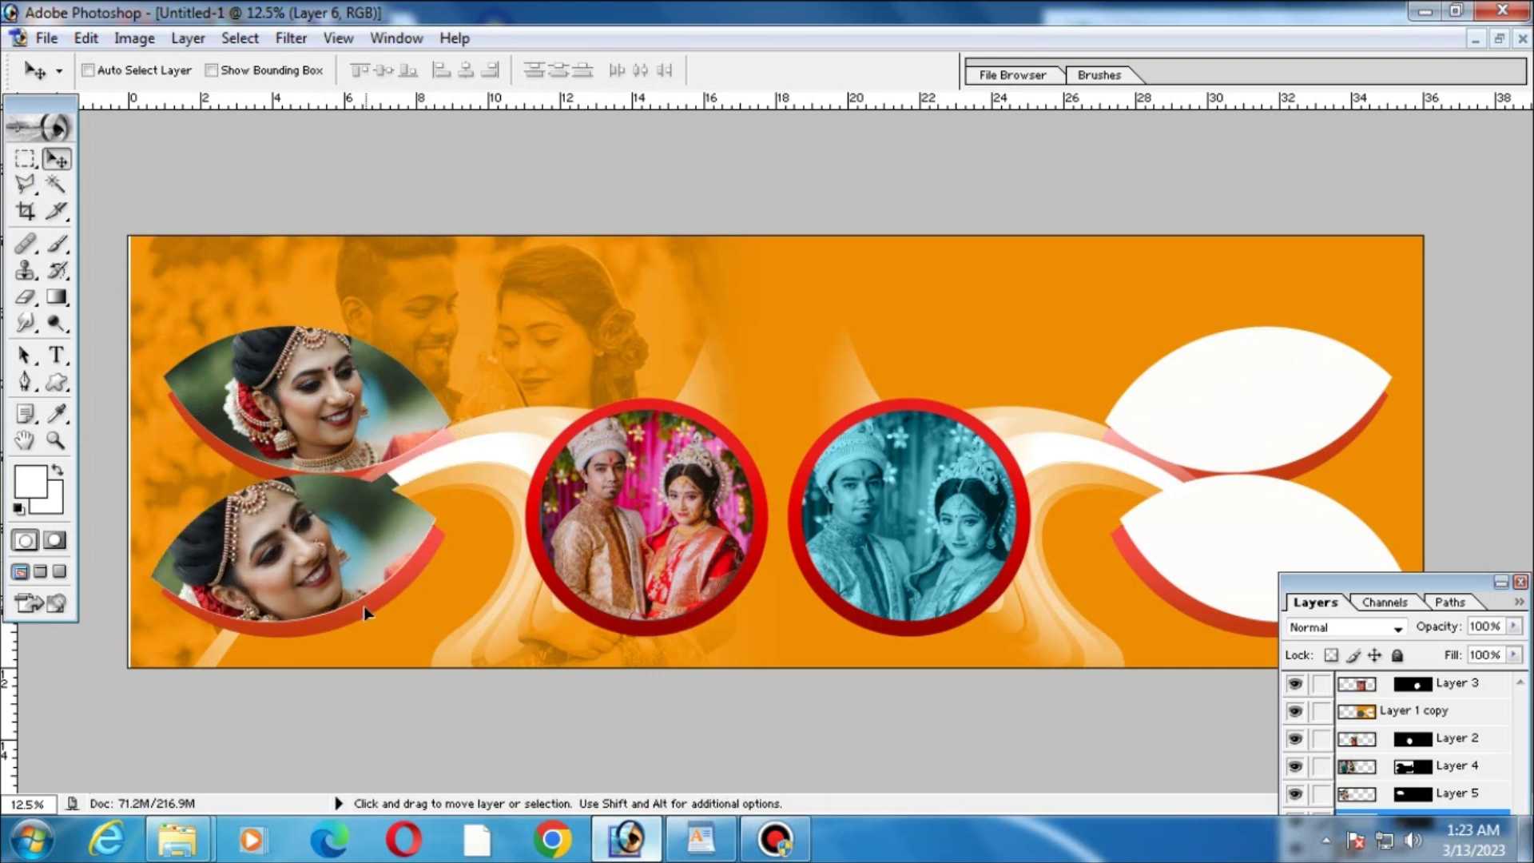
pyautogui.hotkey('ctrl', 't')
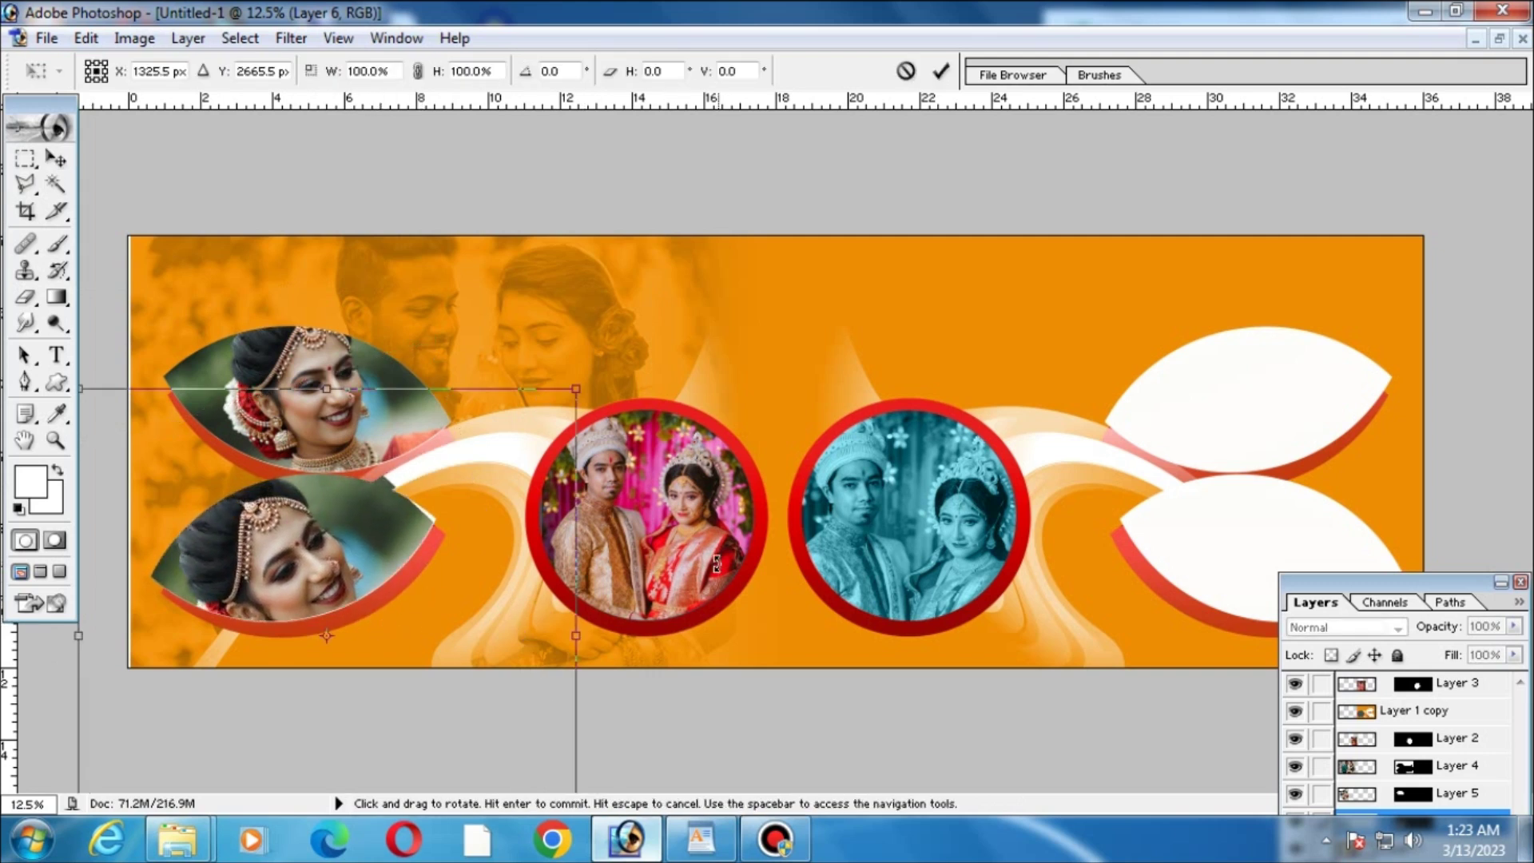
pyautogui.moveTo(608, 608); pyautogui.dragTo(607, 496)
pyautogui.moveTo(457, 595); pyautogui.dragTo(469, 592)
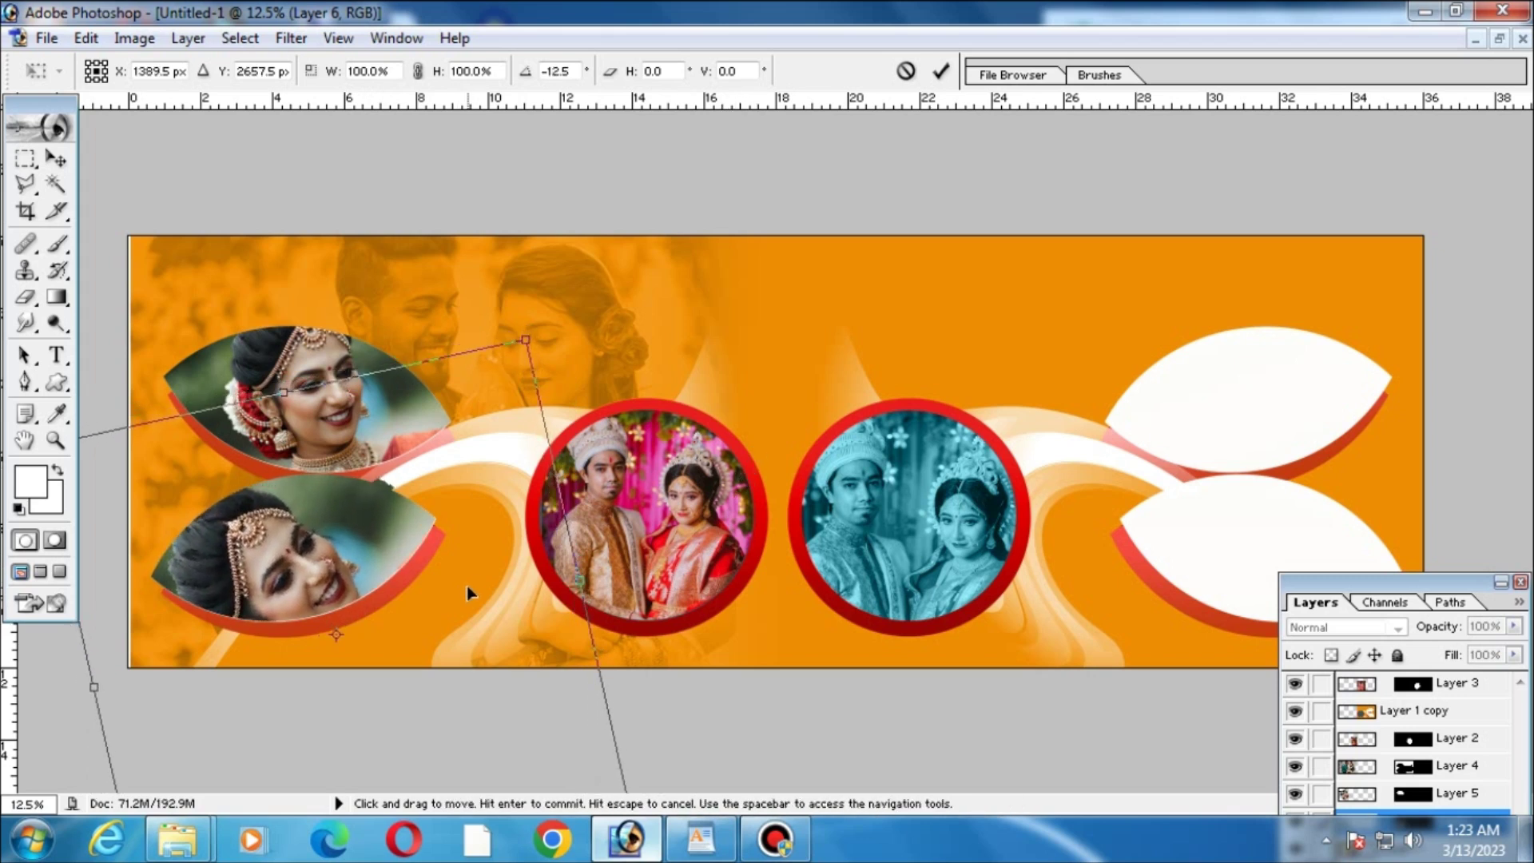
pyautogui.press('Return')
# Make the lower-left bride photo black and white using Luminosity blending.
pyautogui.hotkey('shift', 'alt', 'y')
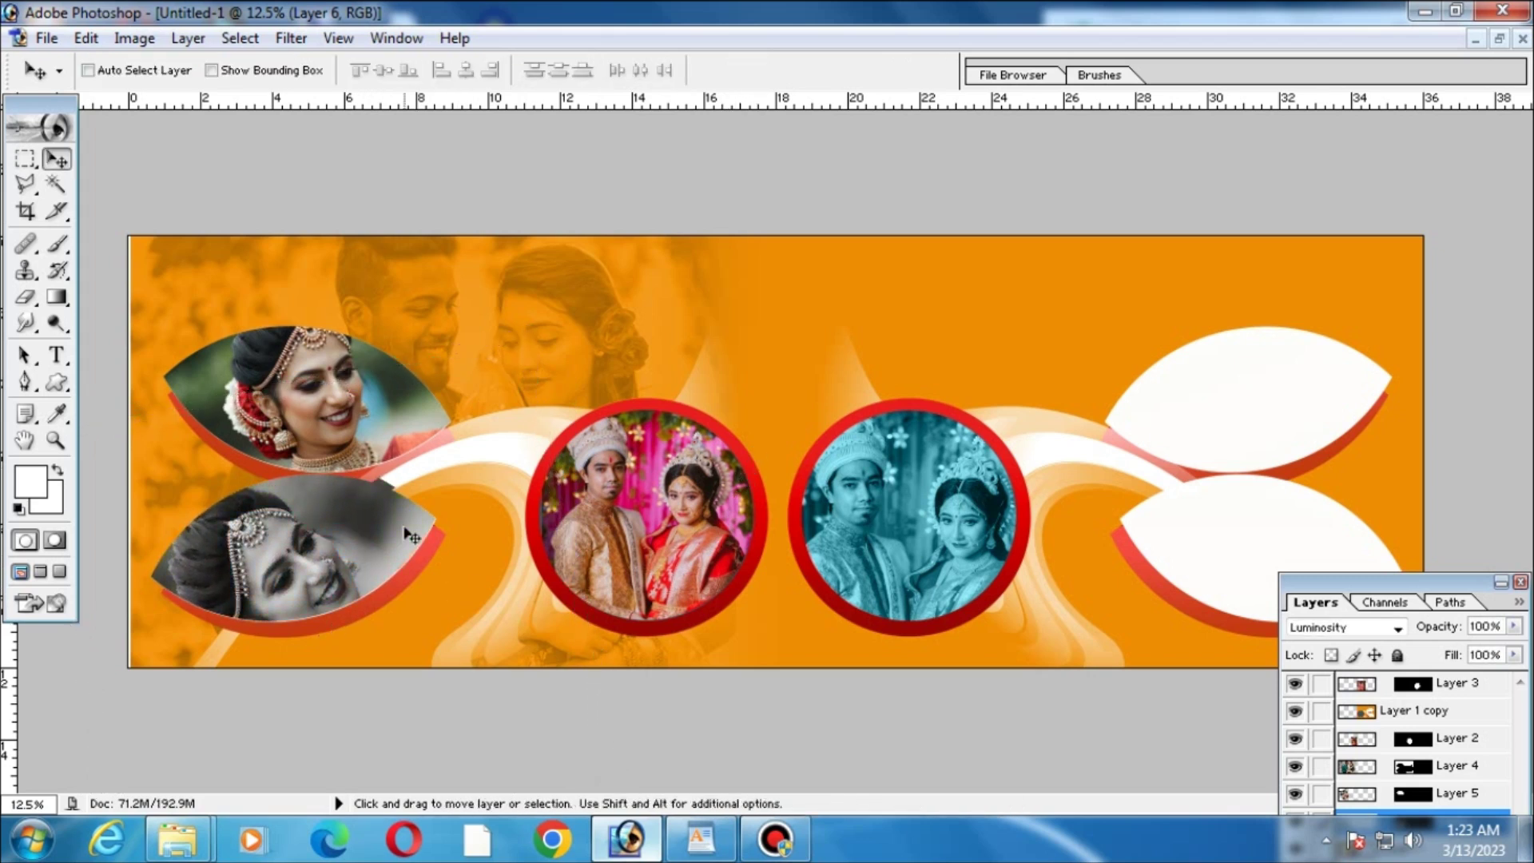
pyautogui.press('space')
pyautogui.click(1500, 38)
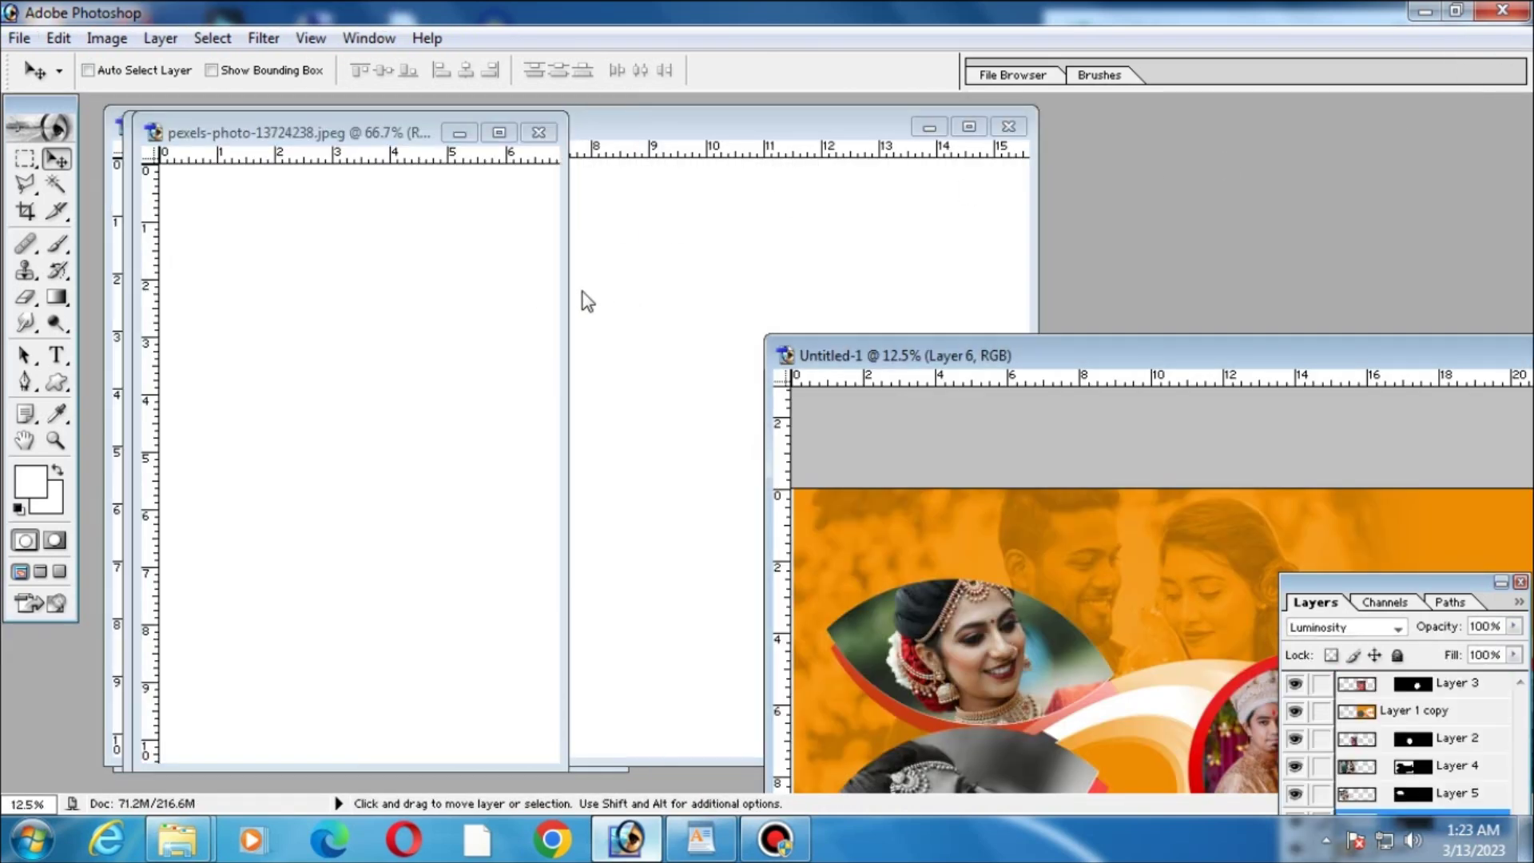
# Bring the banner document to the front and maximize its window.
pyautogui.hotkey('ctrl', 'Tab')
pyautogui.hotkey('ctrl', 'Tab')
pyautogui.hotkey('ctrl', 'Tab')
pyautogui.hotkey('ctrl', 'Tab')
pyautogui.hotkey('ctrl', 'Tab')
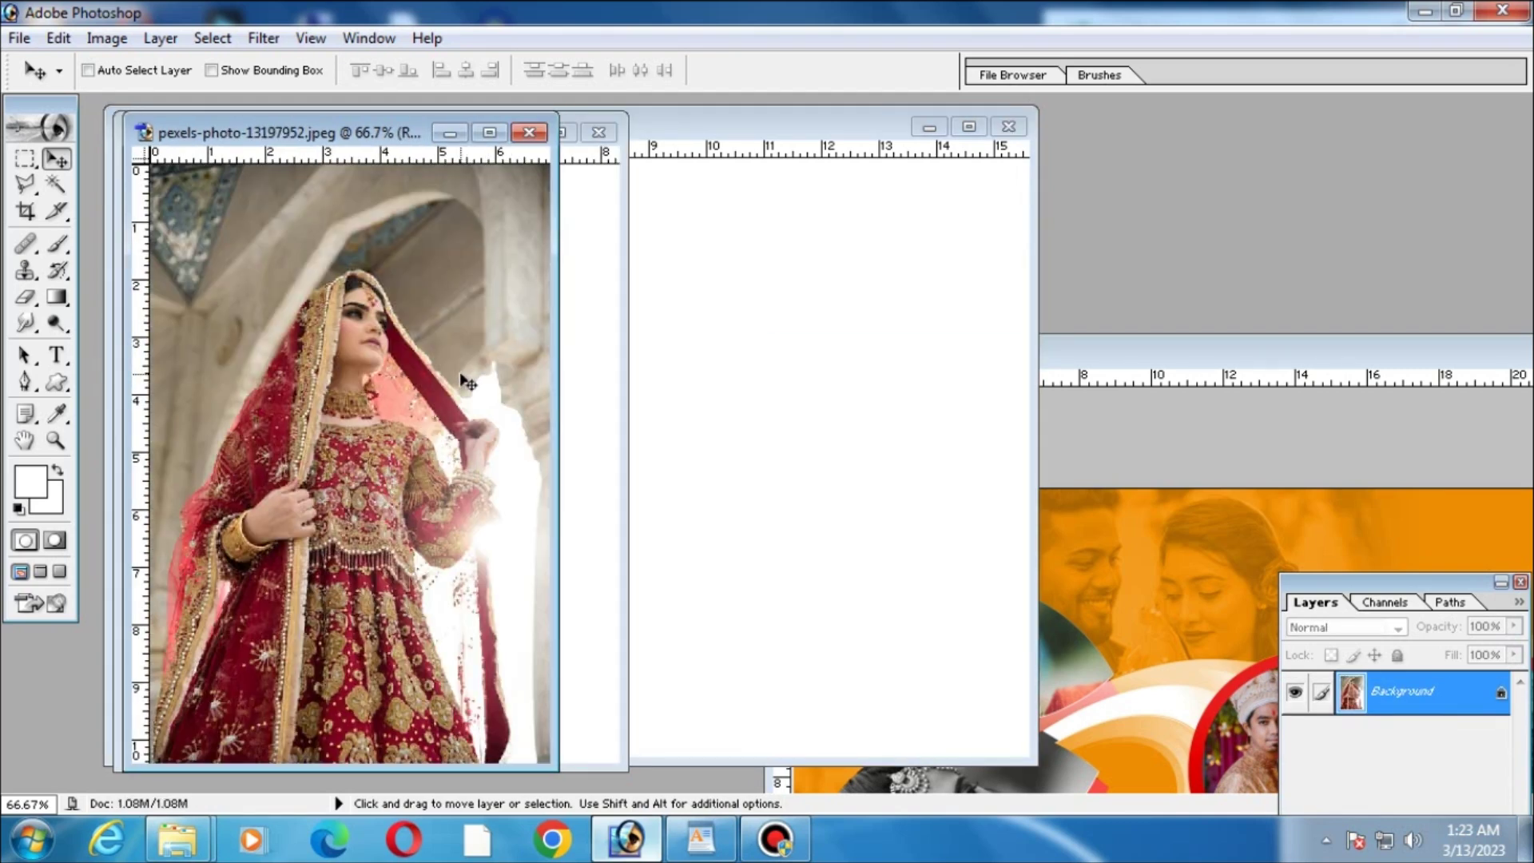
pyautogui.click(1298, 387)
pyautogui.doubleClick(1288, 357)
# Paste the bride photo into the top-right leaf, enlarged and shifted down to show her face.
pyautogui.rightClick(1223, 415)
pyautogui.click(1250, 411)
pyautogui.press('w')
pyautogui.click(1254, 411)
pyautogui.hotkey('ctrl', 'shift', 'v')
pyautogui.press('v')
pyautogui.hotkey('ctrl', 't')
pyautogui.moveTo(1286, 457); pyautogui.dragTo(1390, 607)
pyautogui.press('Return')
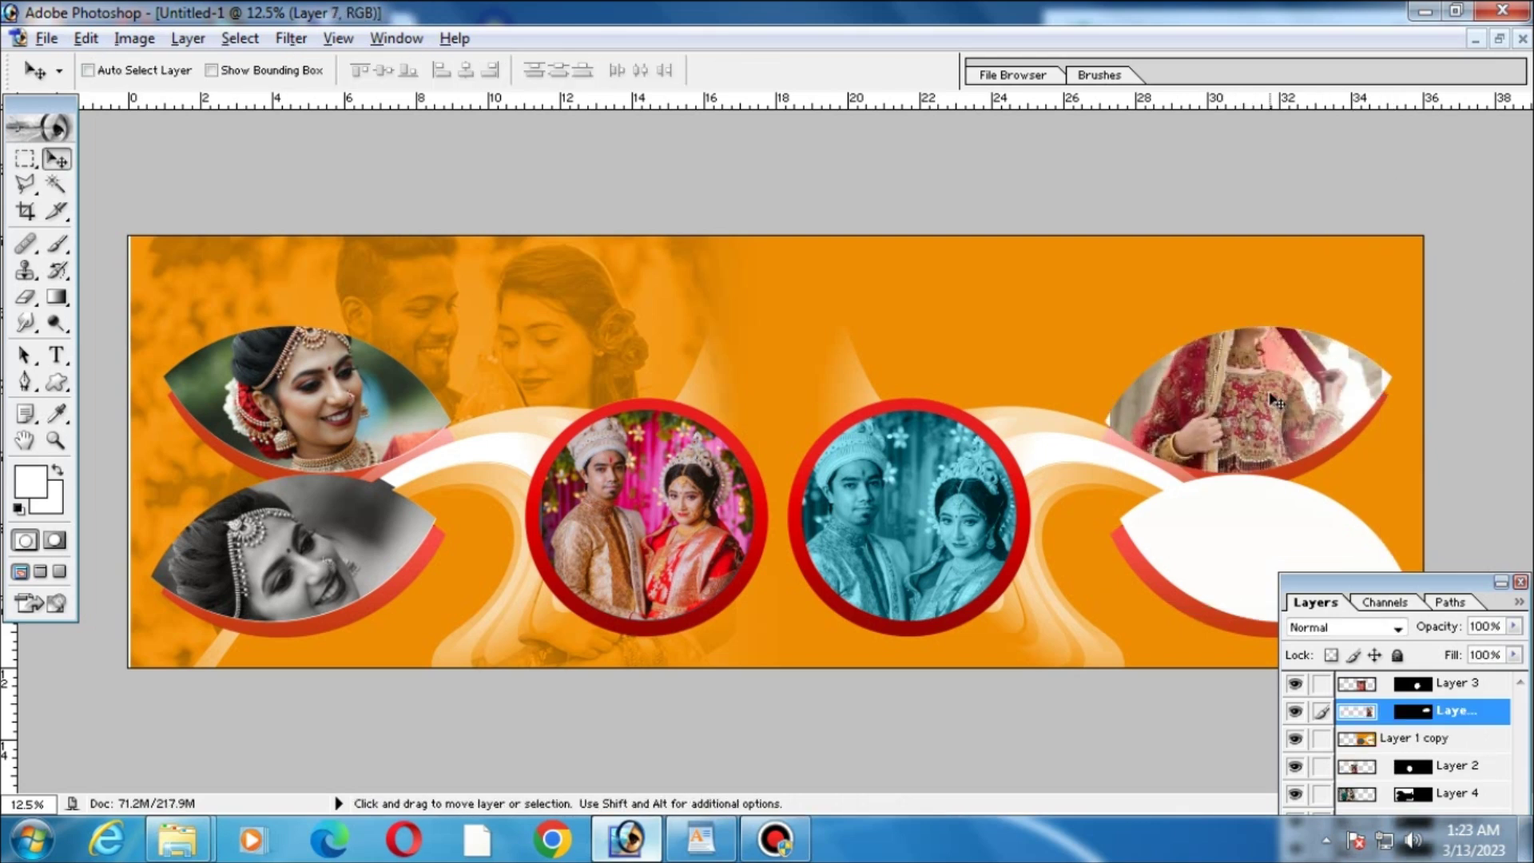
pyautogui.moveTo(1272, 395); pyautogui.dragTo(1283, 461)
# Paste the bride photo into the bottom-right leaf on Layer 1 copy, enlarged to fill it.
pyautogui.rightClick(1265, 502)
pyautogui.click(1314, 538)
pyautogui.press('w')
pyautogui.click(1260, 520)
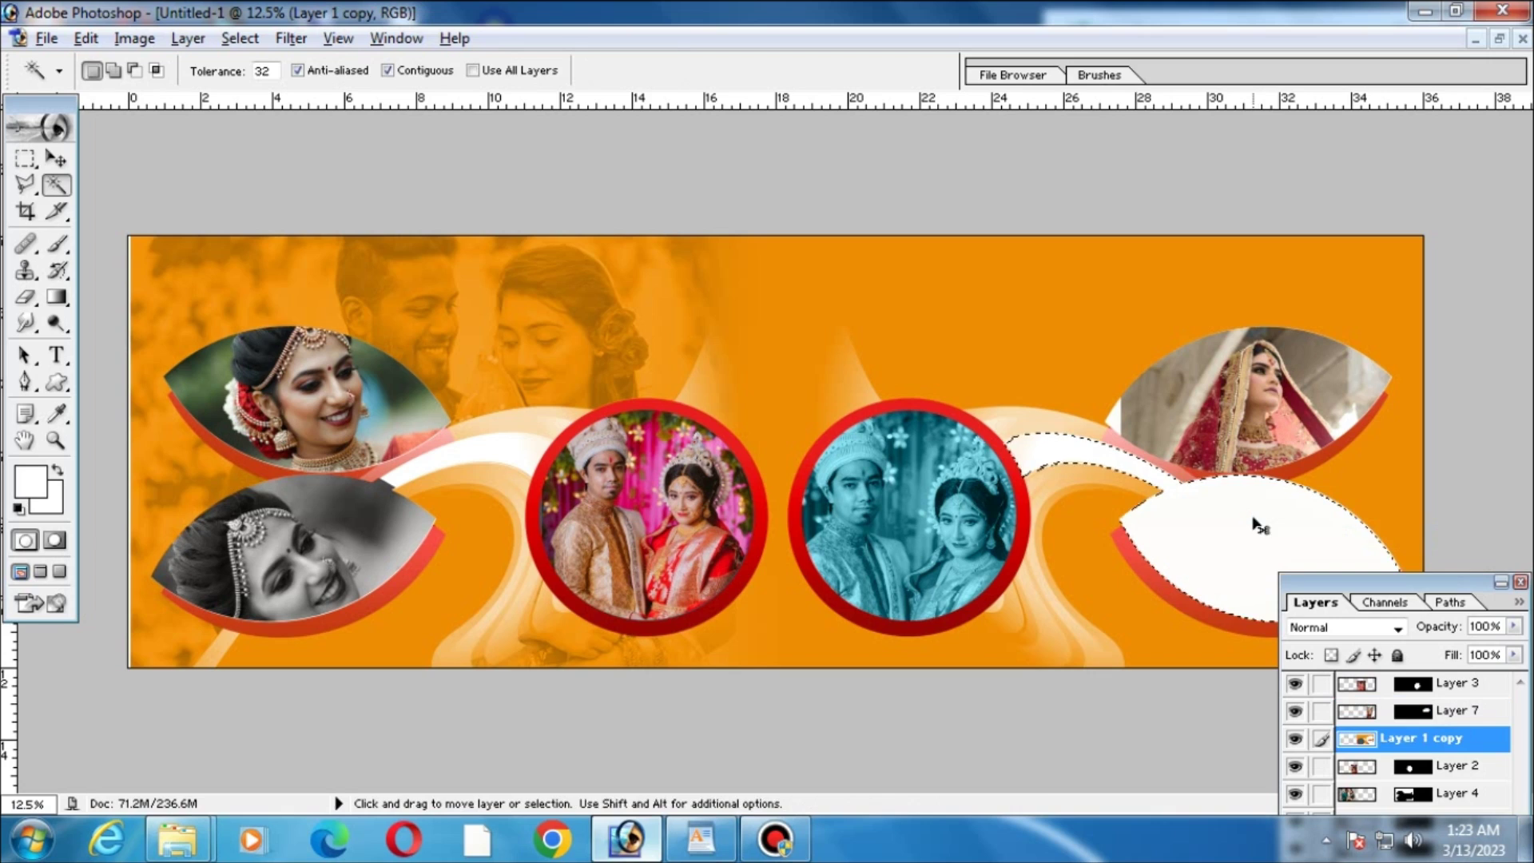
pyautogui.hotkey('ctrl', 'shift', 'v')
pyautogui.press('v')
pyautogui.hotkey('ctrl', 't')
pyautogui.moveTo(1303, 561); pyautogui.dragTo(1439, 382)
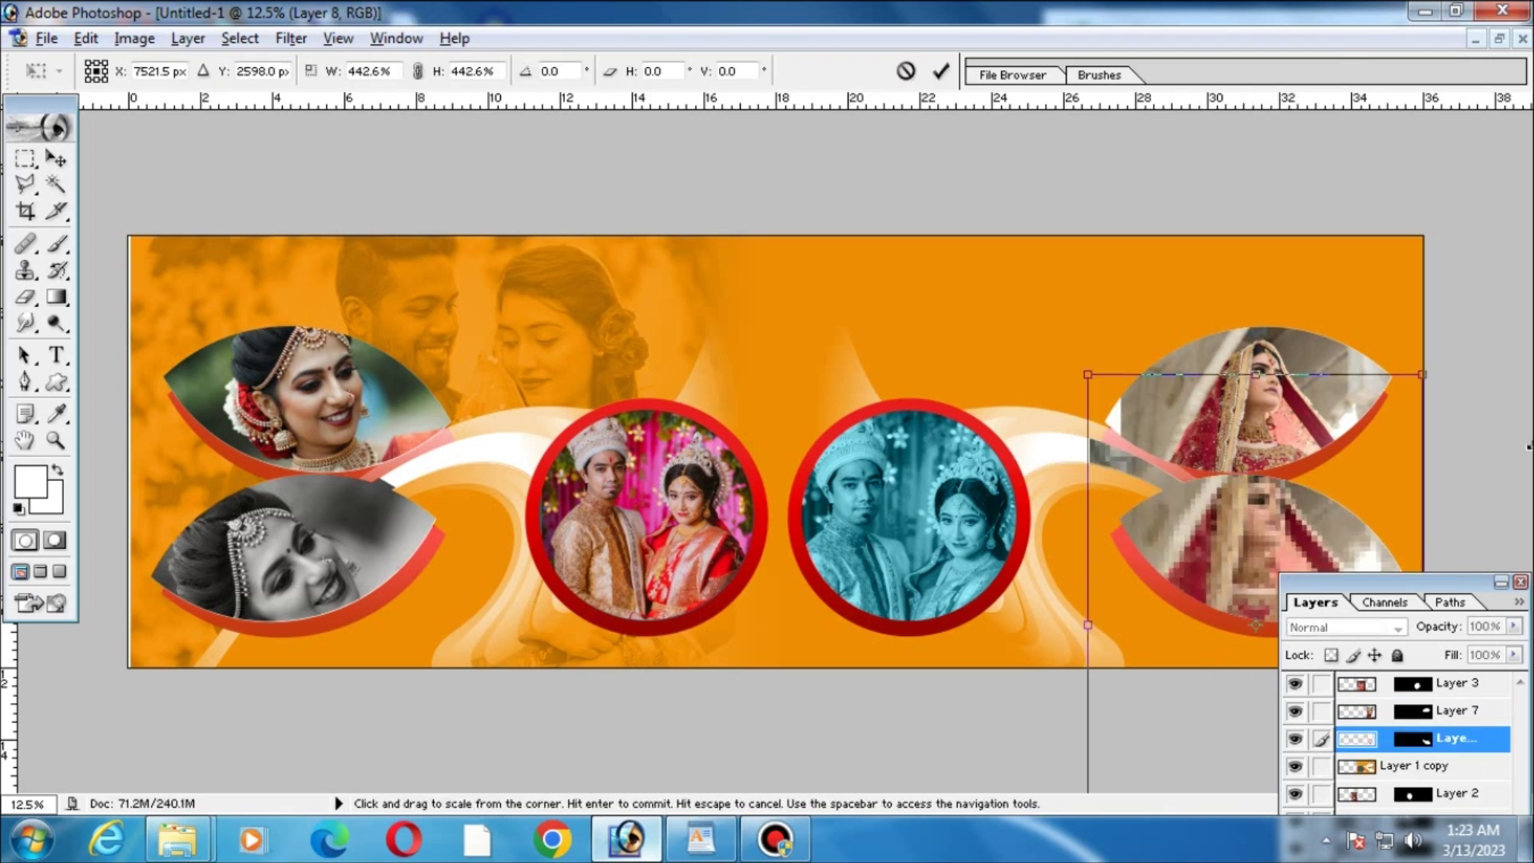
pyautogui.press('Return')
pyautogui.moveTo(1350, 519); pyautogui.dragTo(1355, 532)
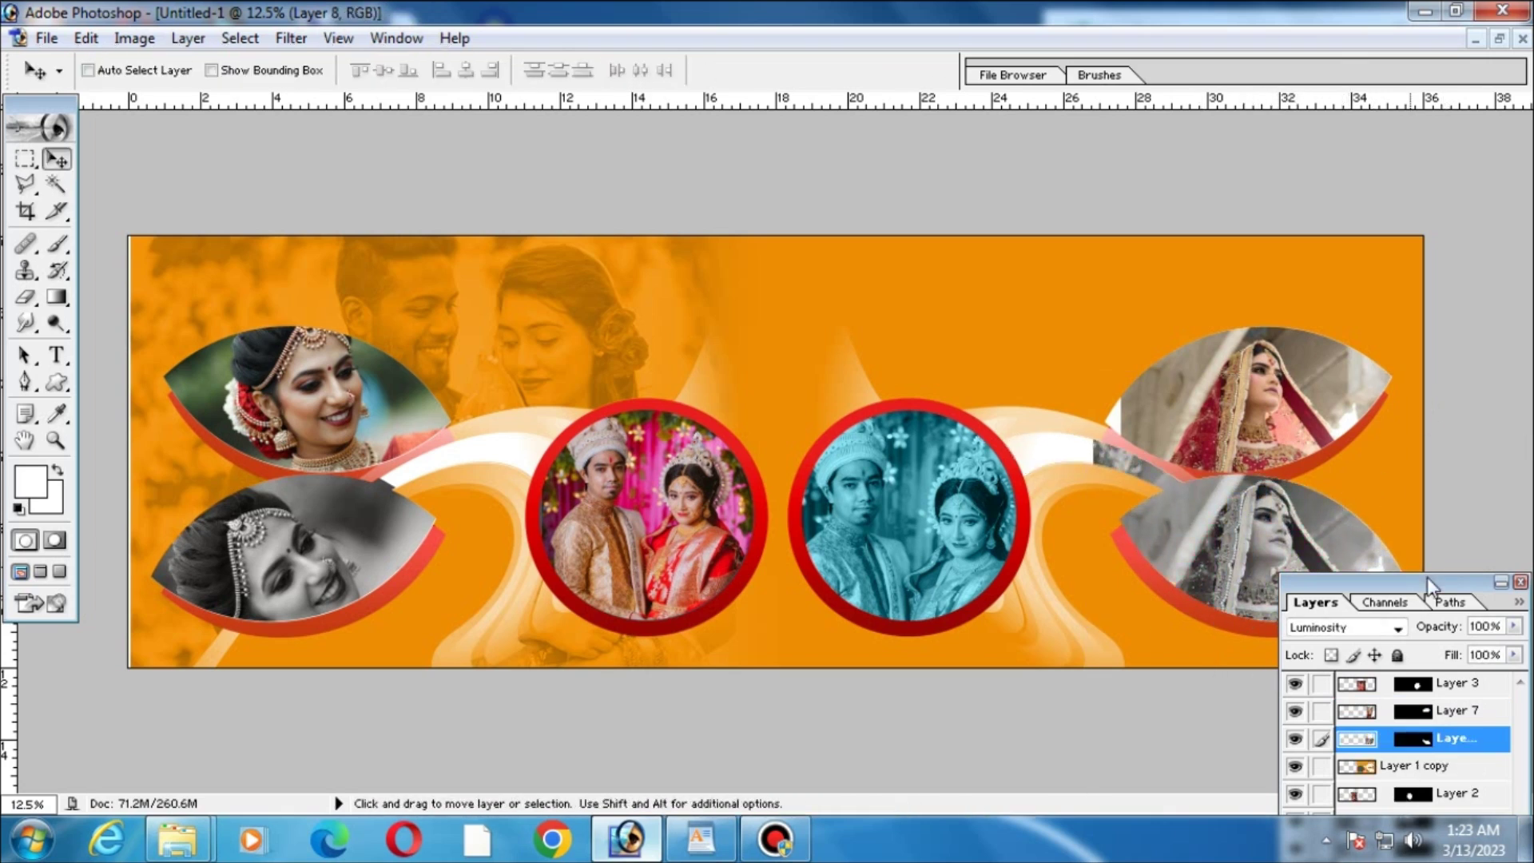
# Close the layers panel and readjust the zoom on the banner.
pyautogui.click(1521, 582)
pyautogui.hotkey('ctrl', '+')
pyautogui.hotkey('ctrl', '-')
pyautogui.rightClick(1043, 296)
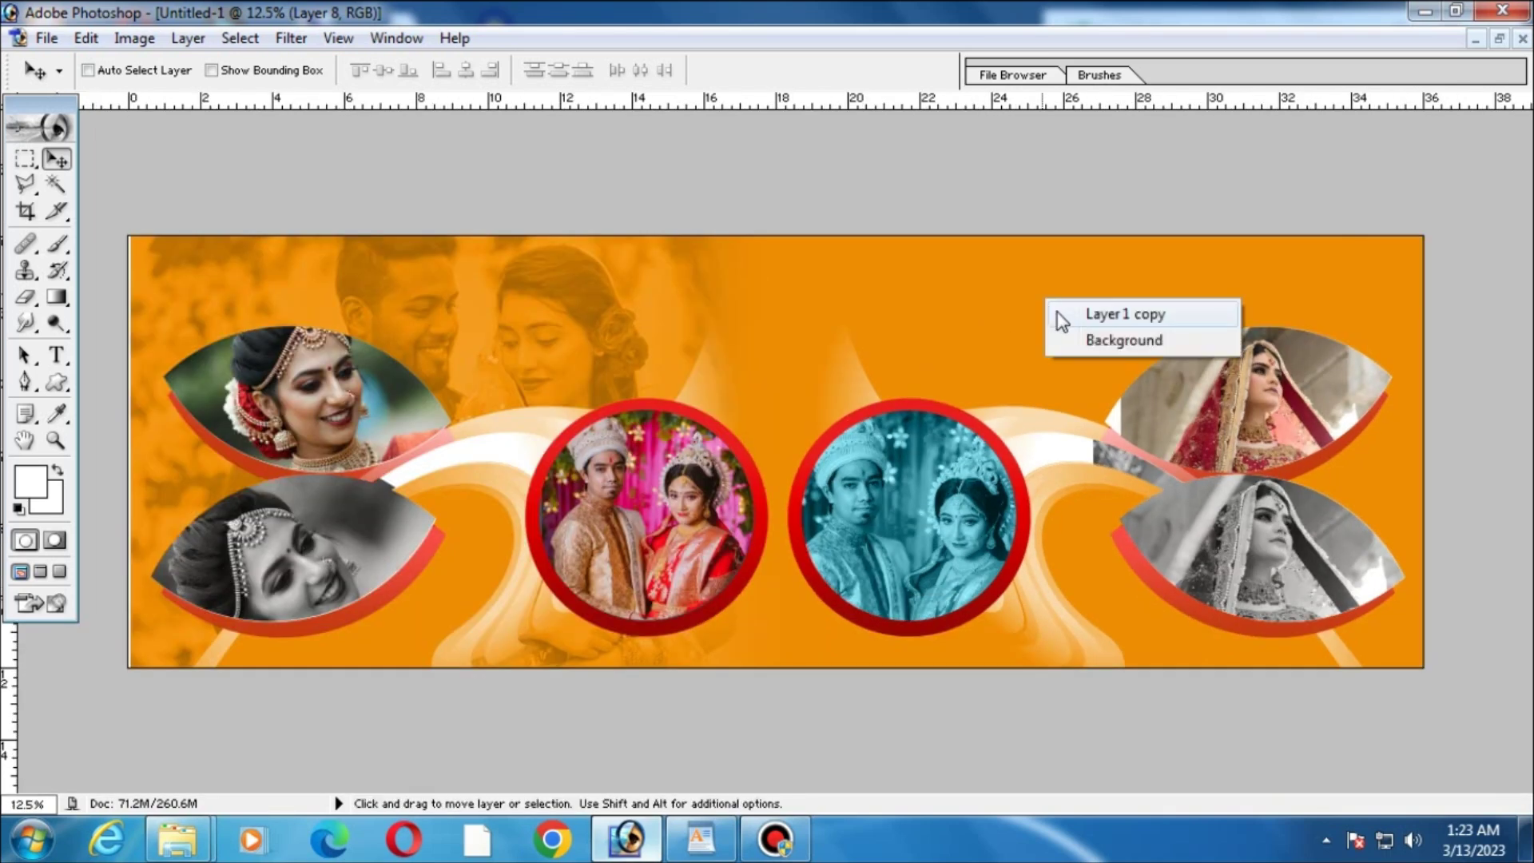
# Put the bride image on a new layer from Layer 1 copy and enlarge it across the right half.
pyautogui.click(1091, 316)
pyautogui.press('w')
pyautogui.click(1031, 302)
pyautogui.hotkey('ctrl', 'j')
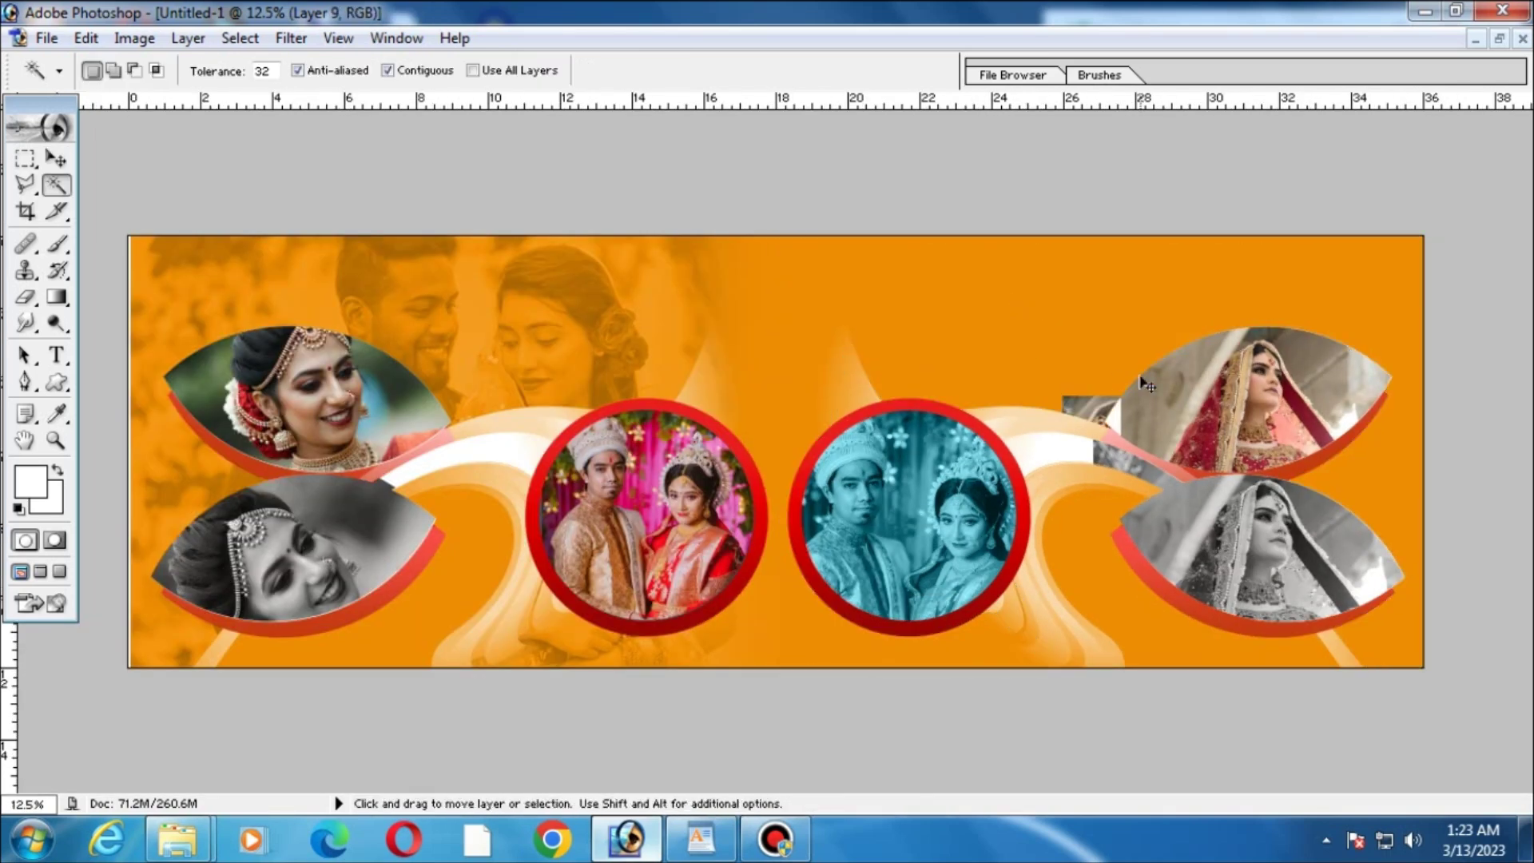
pyautogui.hotkey('ctrl', 't')
pyautogui.moveTo(1135, 398); pyautogui.dragTo(1358, 120)
pyautogui.press('Return')
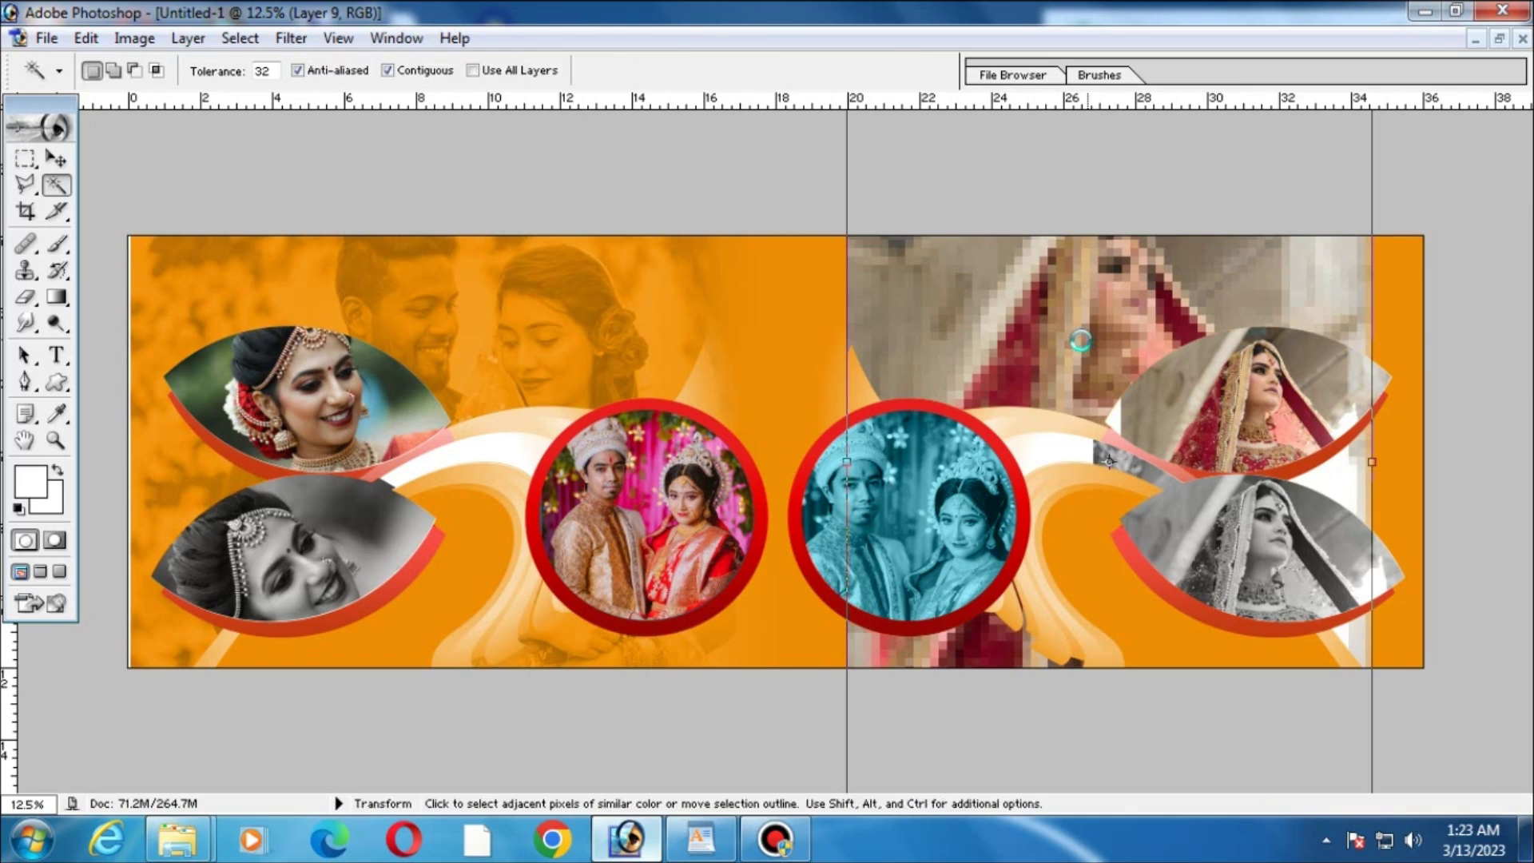
# Enlarge the faded bride image further and reposition it on the right side.
pyautogui.hotkey('ctrl', 't')
pyautogui.hotkey('alt', '-')
pyautogui.hotkey('ctrl', '-')
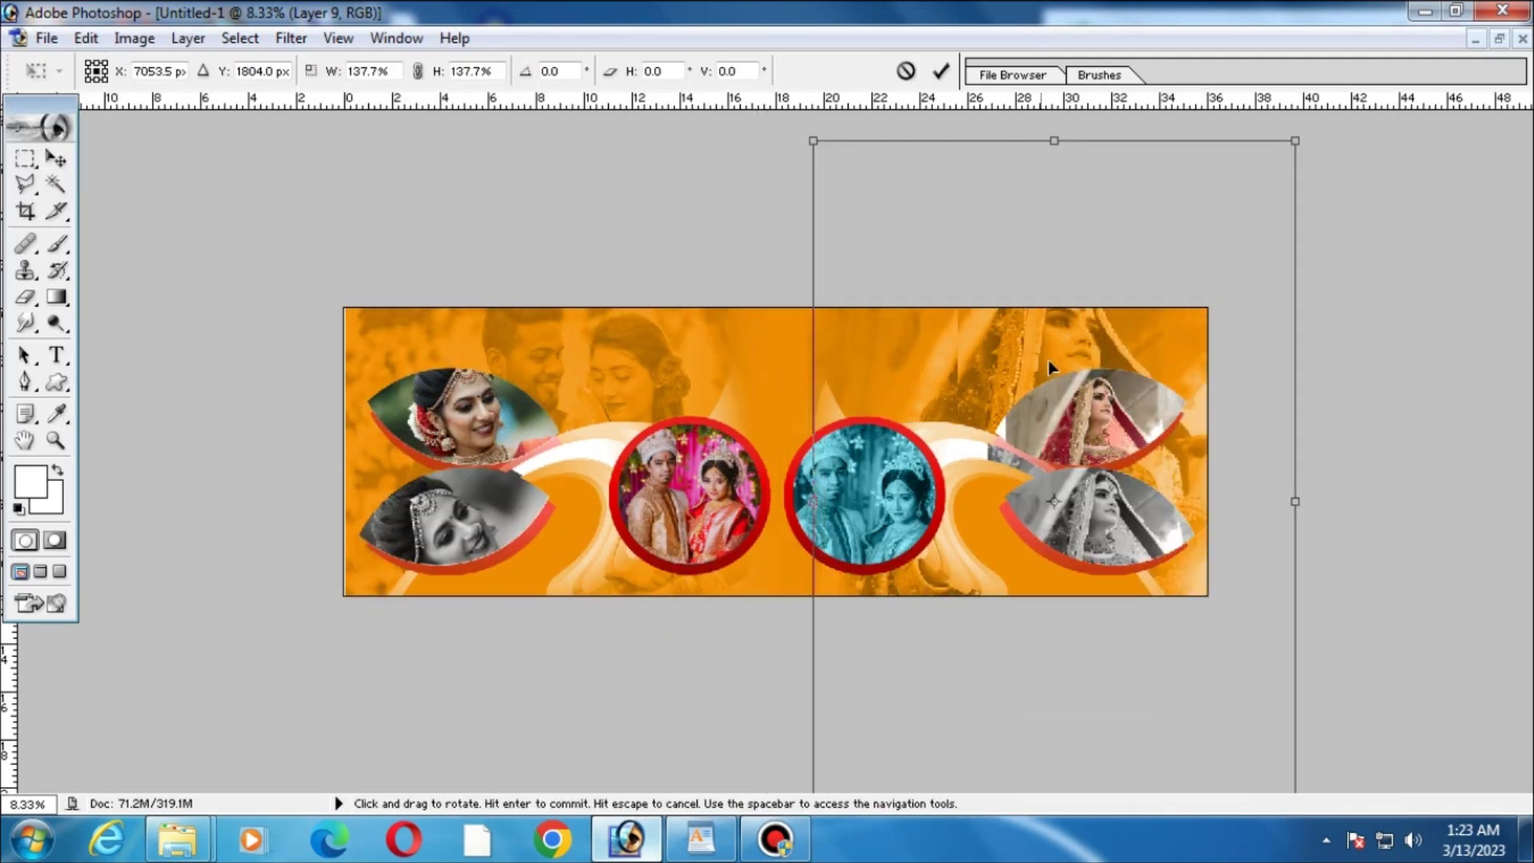
pyautogui.moveTo(1174, 198); pyautogui.dragTo(1284, 226)
pyautogui.press('Return')
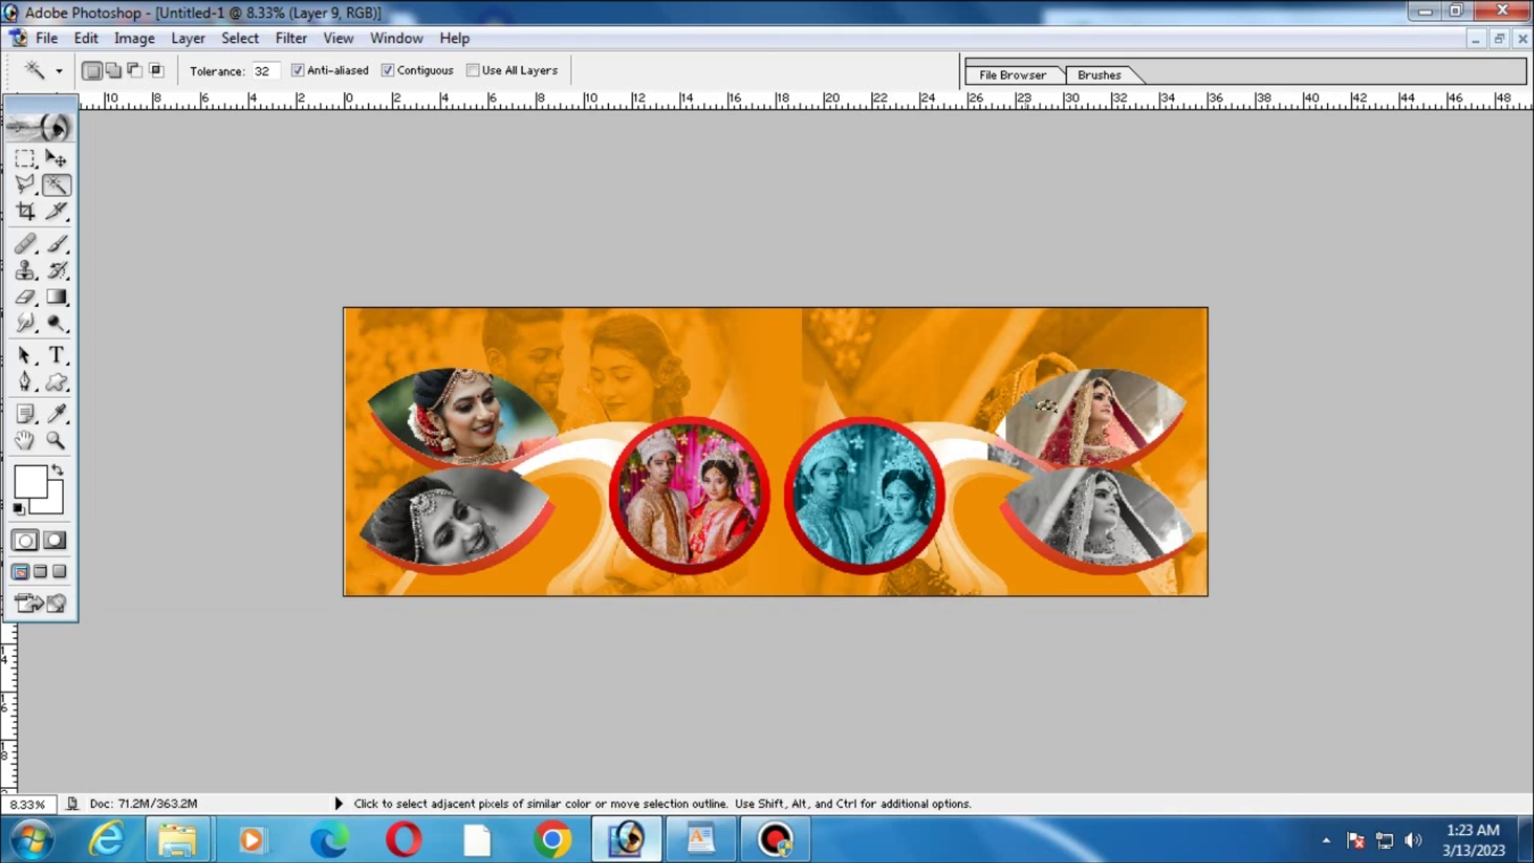
pyautogui.press('v')
pyautogui.moveTo(921, 339); pyautogui.dragTo(970, 387)
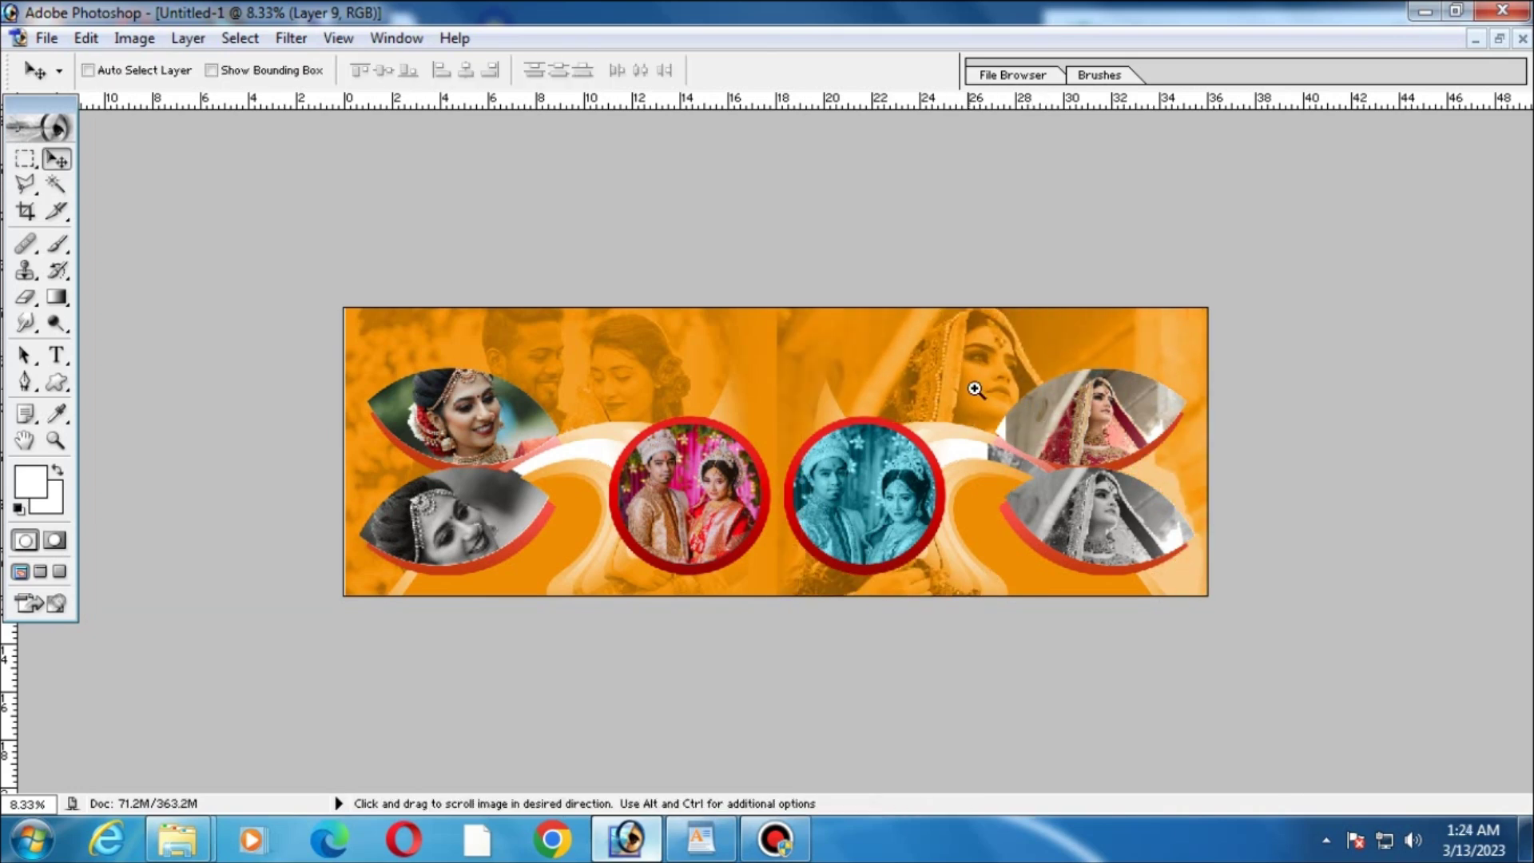
pyautogui.hotkey('ctrl', '+')
# Erase the vertical seam near the top centre to blend the bride image in.
pyautogui.click(27, 299)
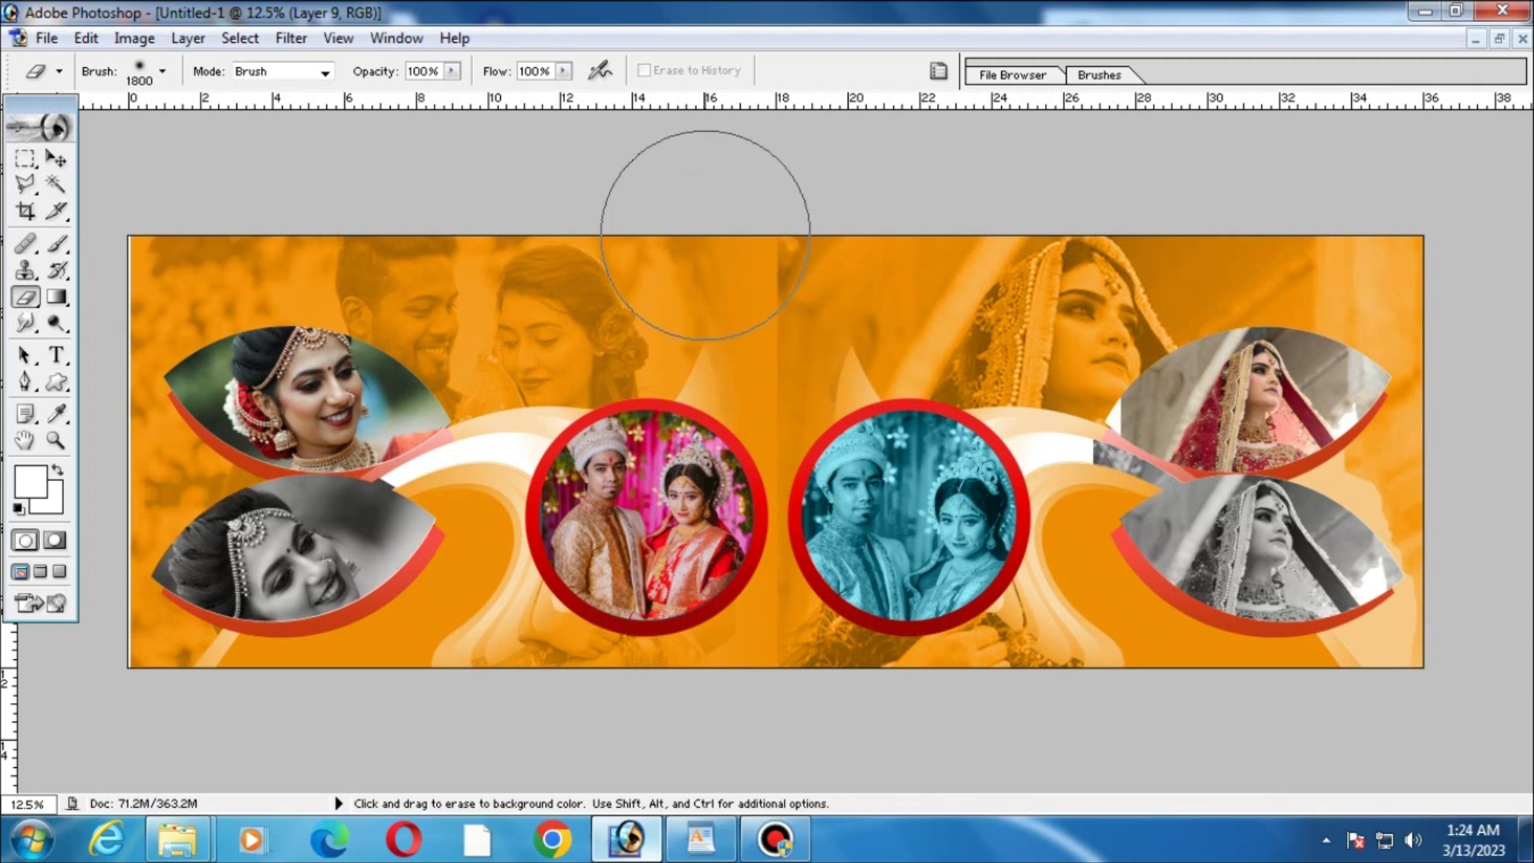
pyautogui.click(730, 334)
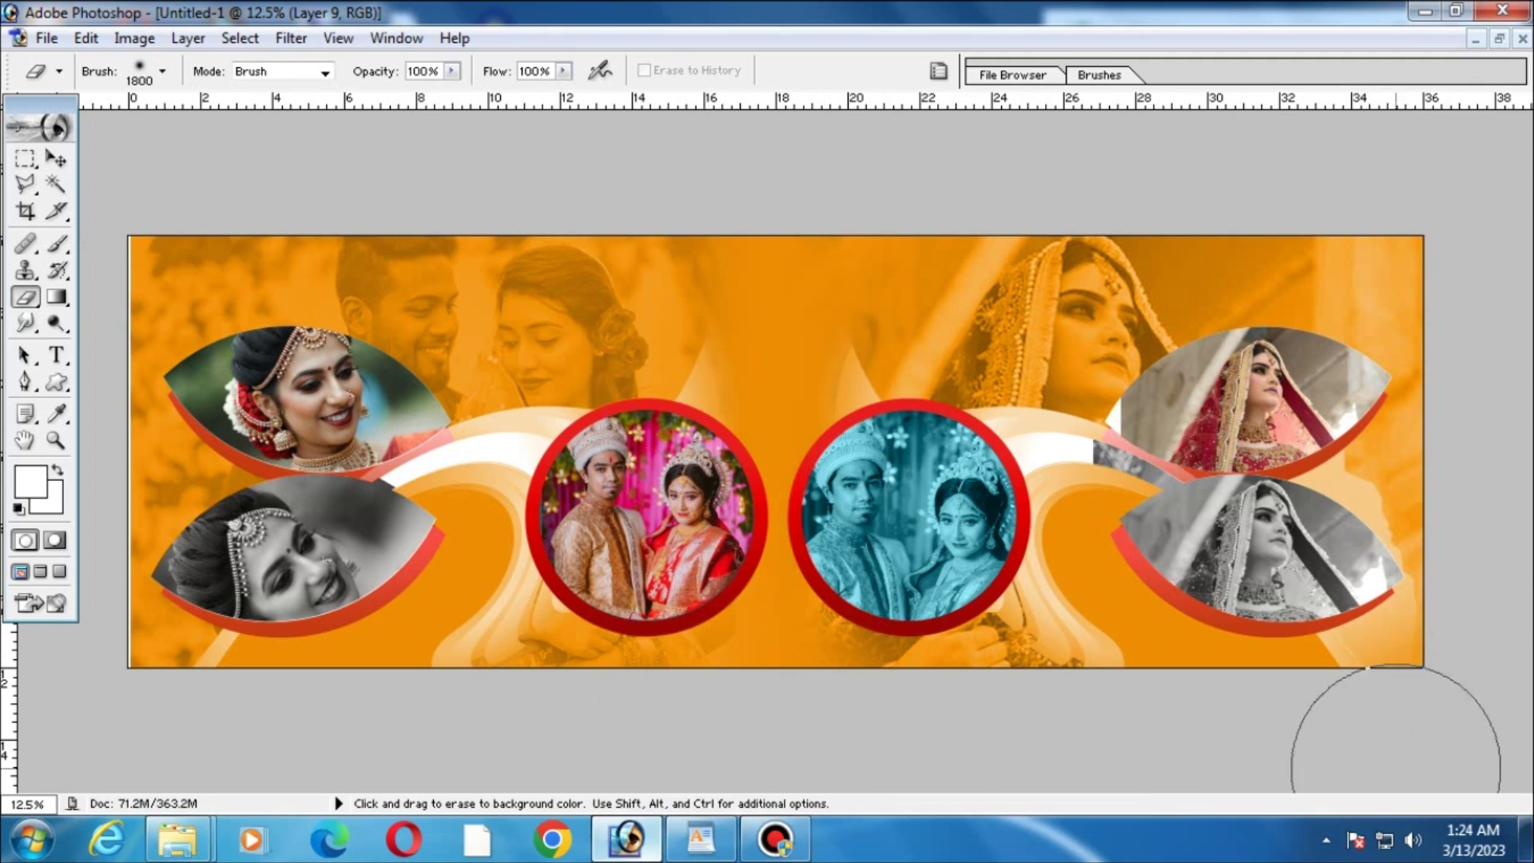
pyautogui.click(713, 454)
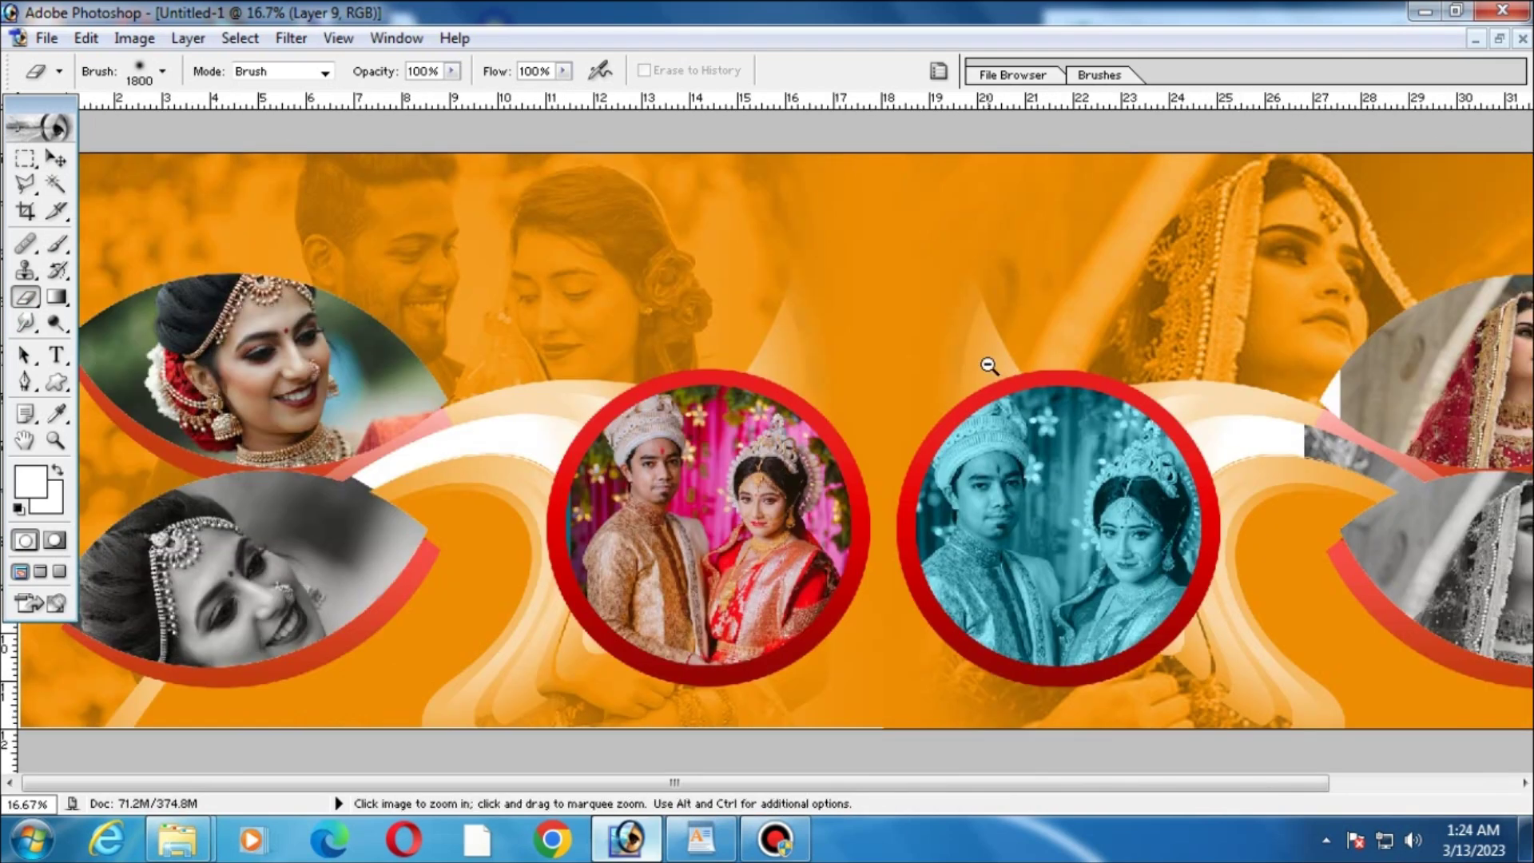
pyautogui.keyDown('alt'); pyautogui.click(989, 365); pyautogui.keyUp('alt')
pyautogui.click(267, 195)
pyautogui.moveTo(1294, 425); pyautogui.dragTo(1197, 512)
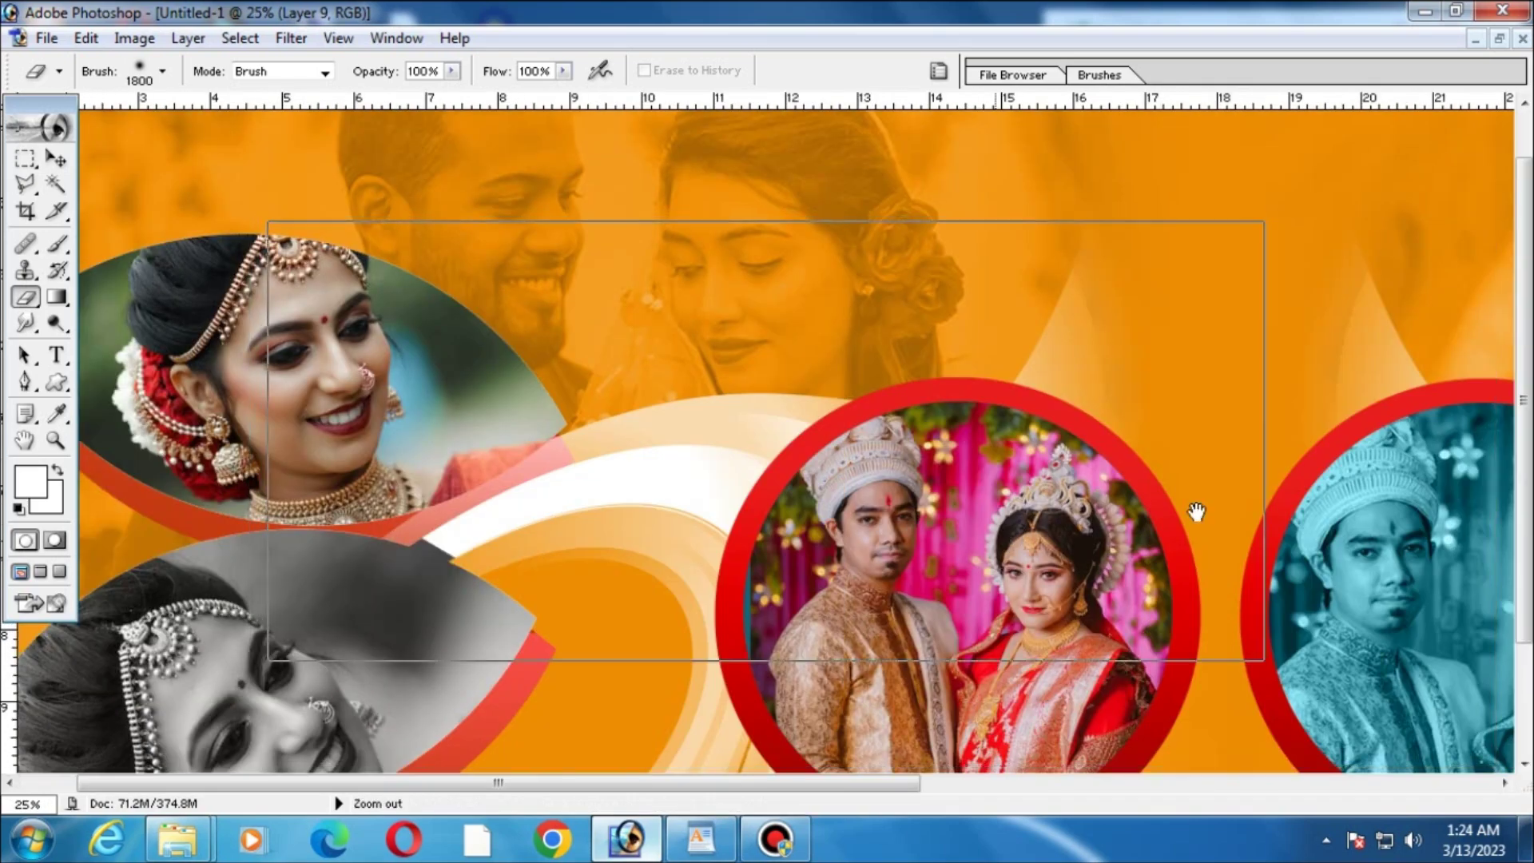
pyautogui.hotkey('ctrl', '-')
pyautogui.hotkey('ctrl', '-')
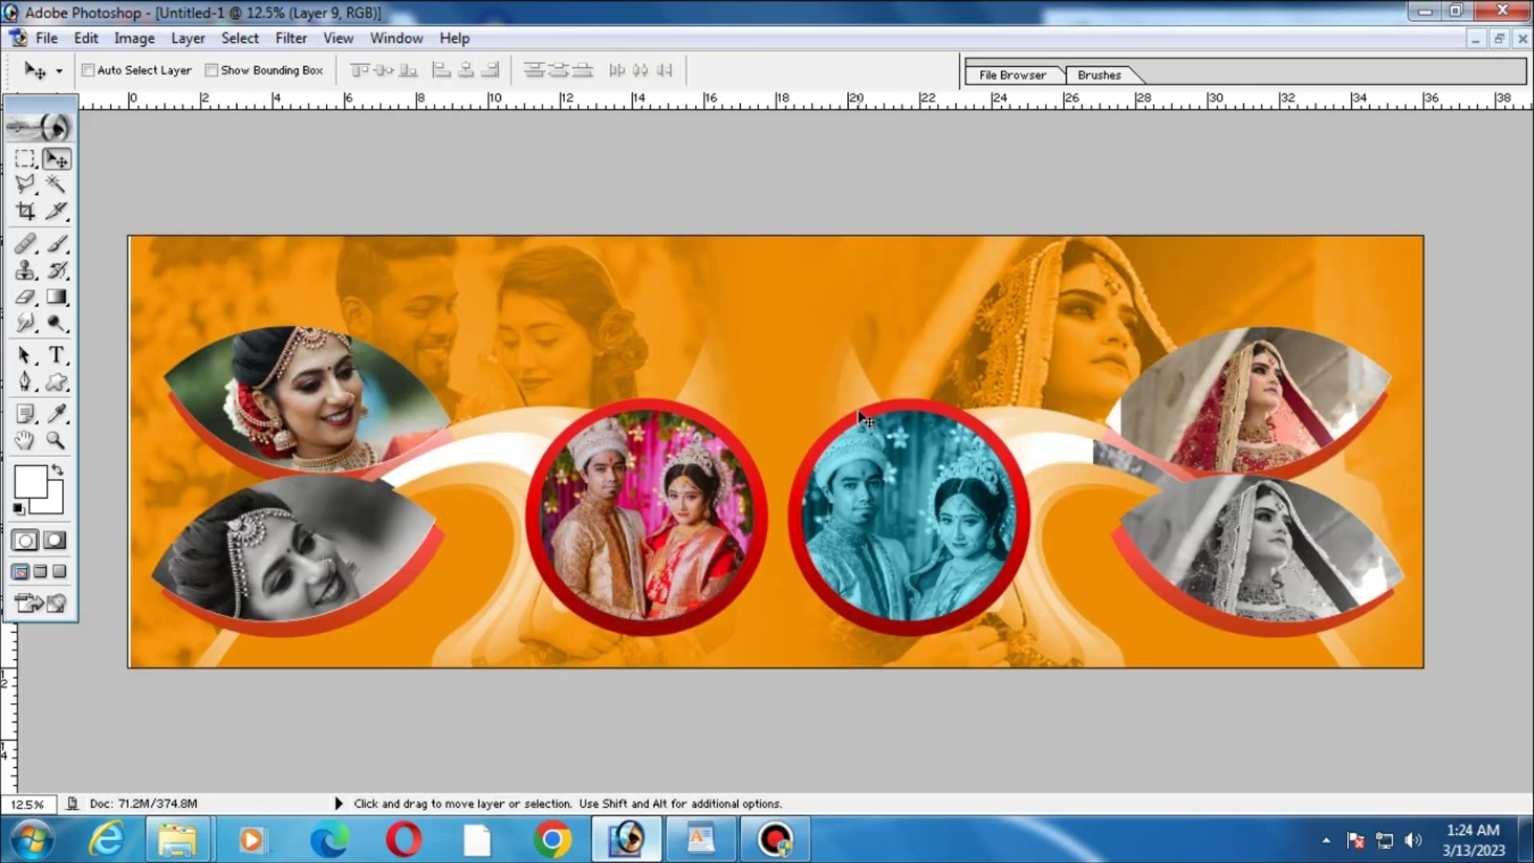